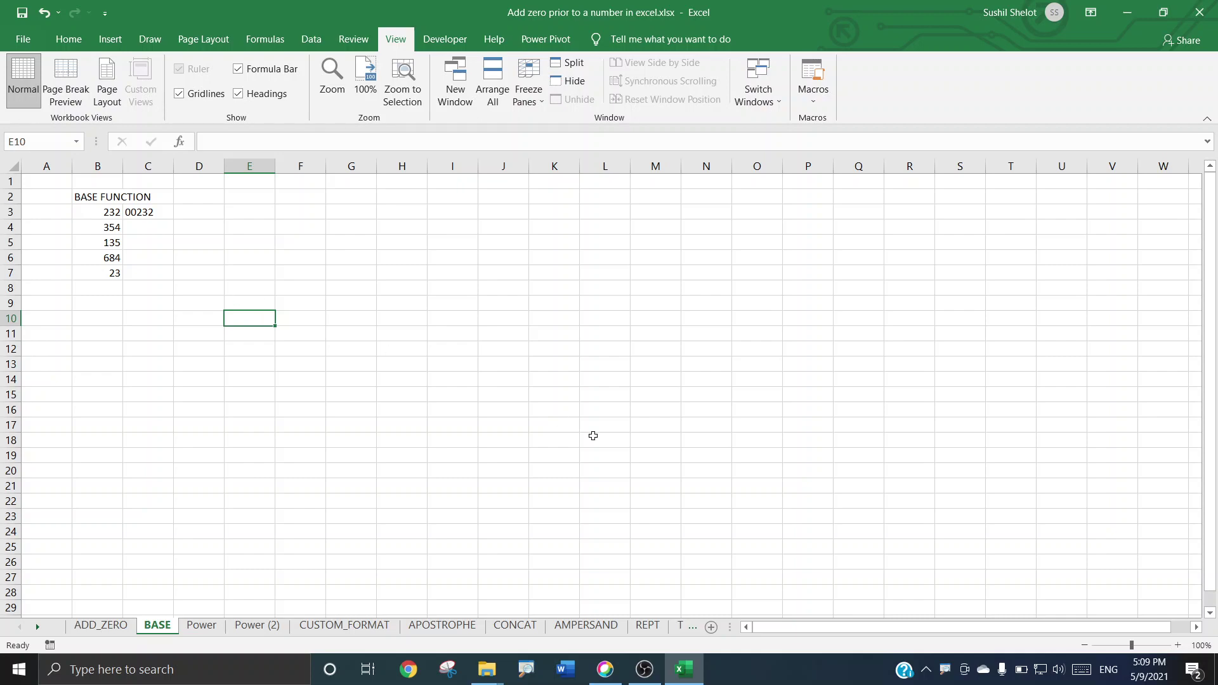
Count the characters of the zero-padded number by entering =LEN(C3) in cell D3
{"action": "scroll", "coordinate": [594, 436], "scroll_direction": "up", "scroll_amount": 5}
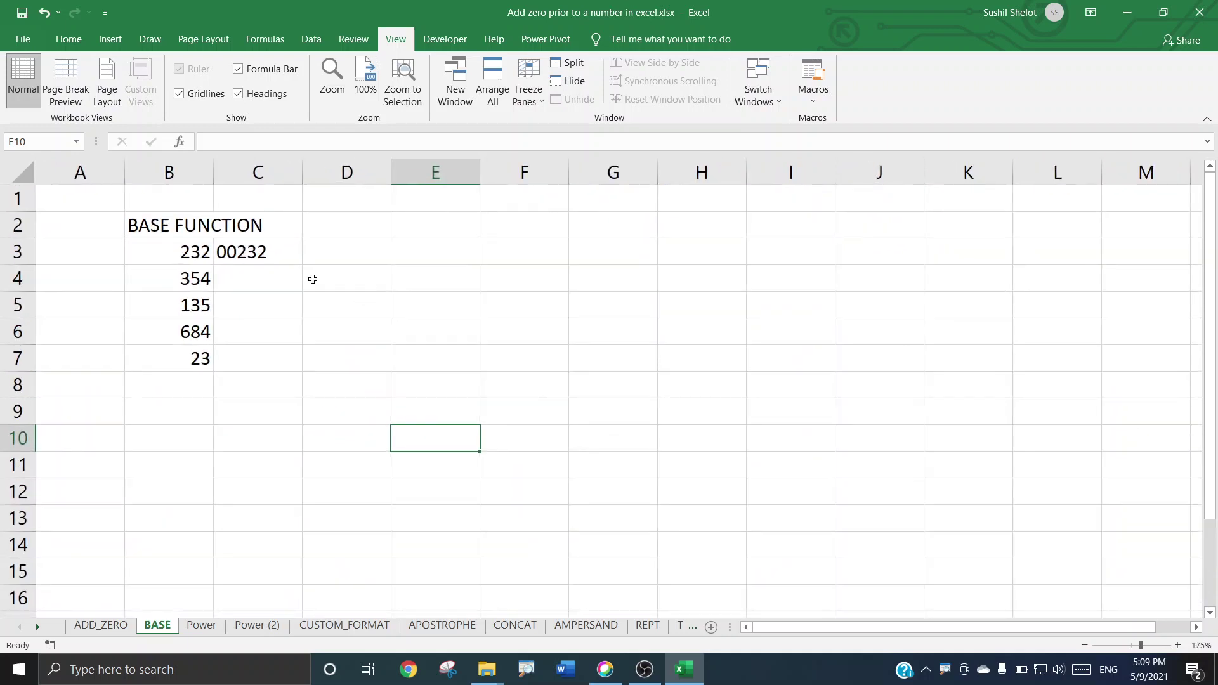
{"action": "left_click", "coordinate": [275, 256]}
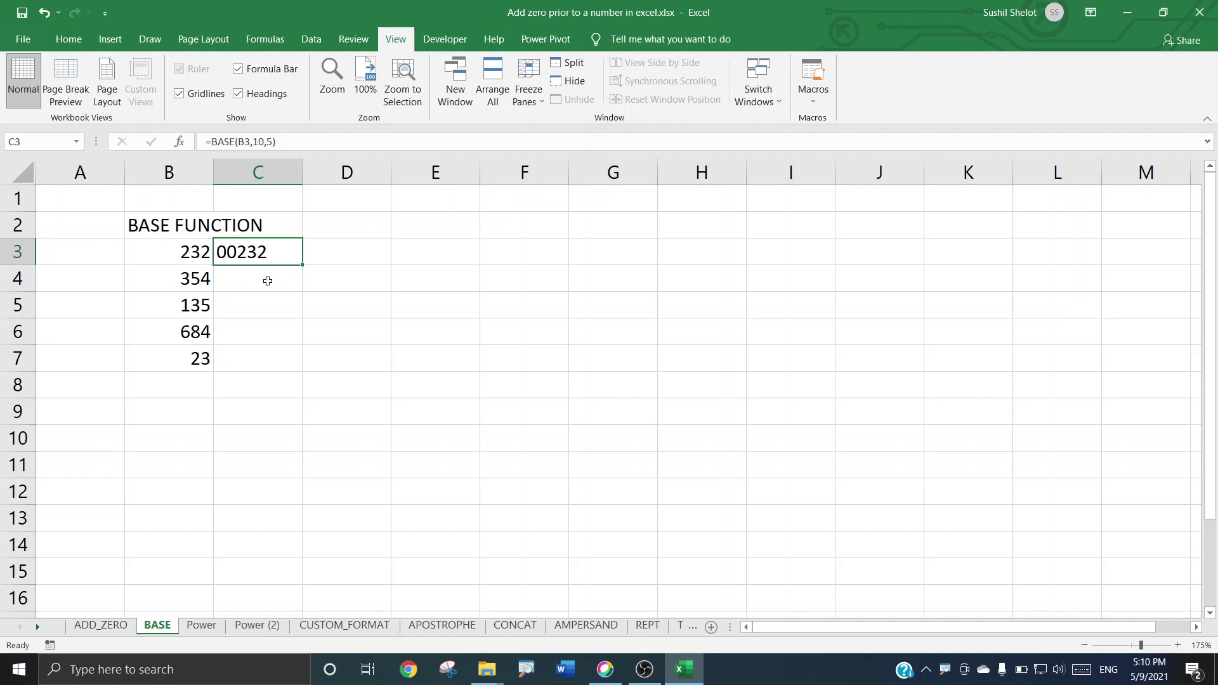
{"action": "left_click", "coordinate": [352, 256]}
{"action": "type", "text": "=len"}
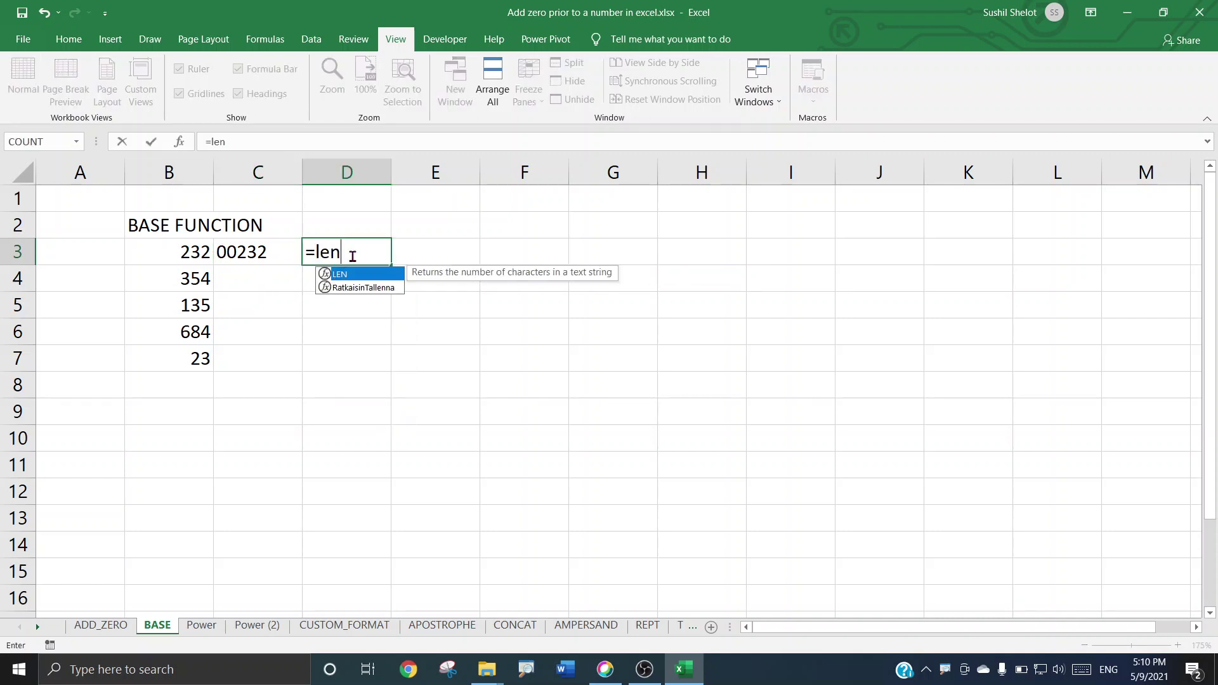
{"action": "type", "text": "("}
{"action": "left_click", "coordinate": [255, 252]}
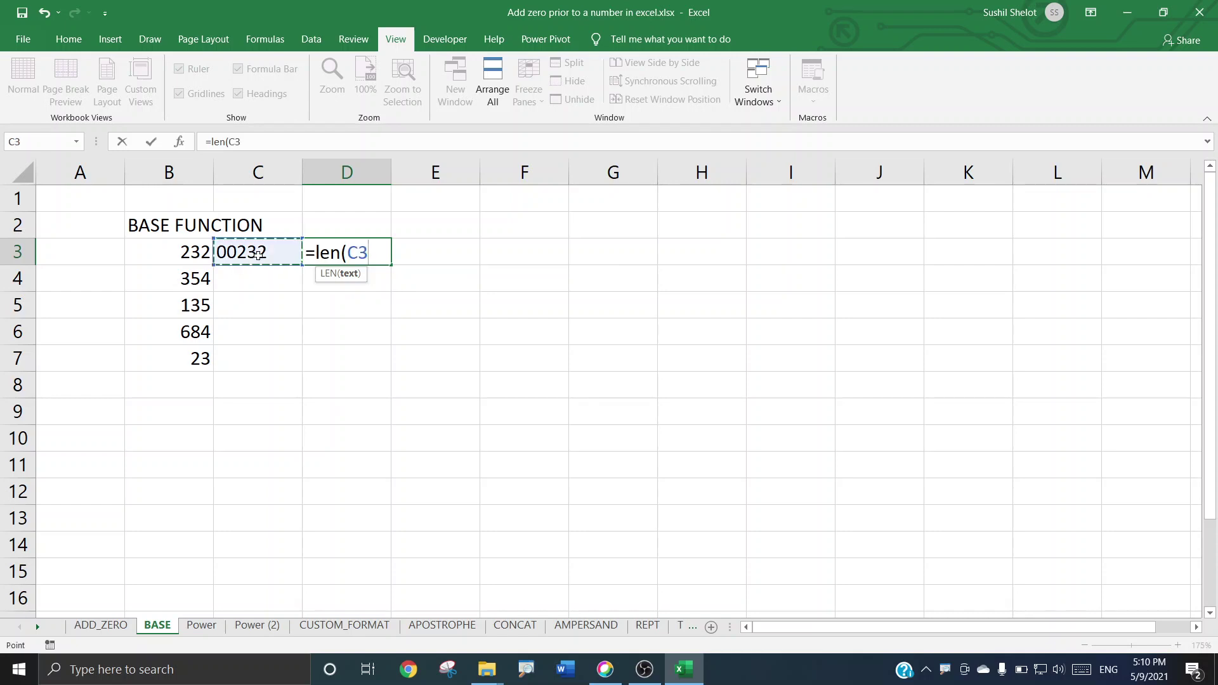
{"action": "type", "text": ")"}
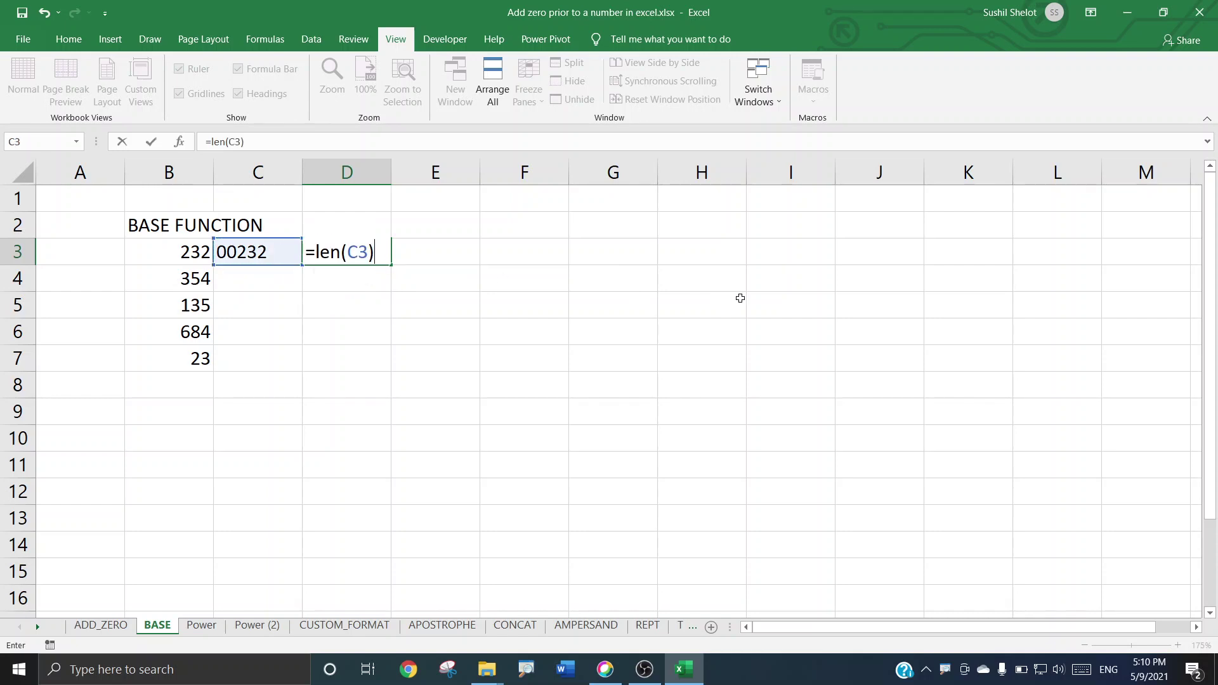
{"action": "key", "text": "Return"}
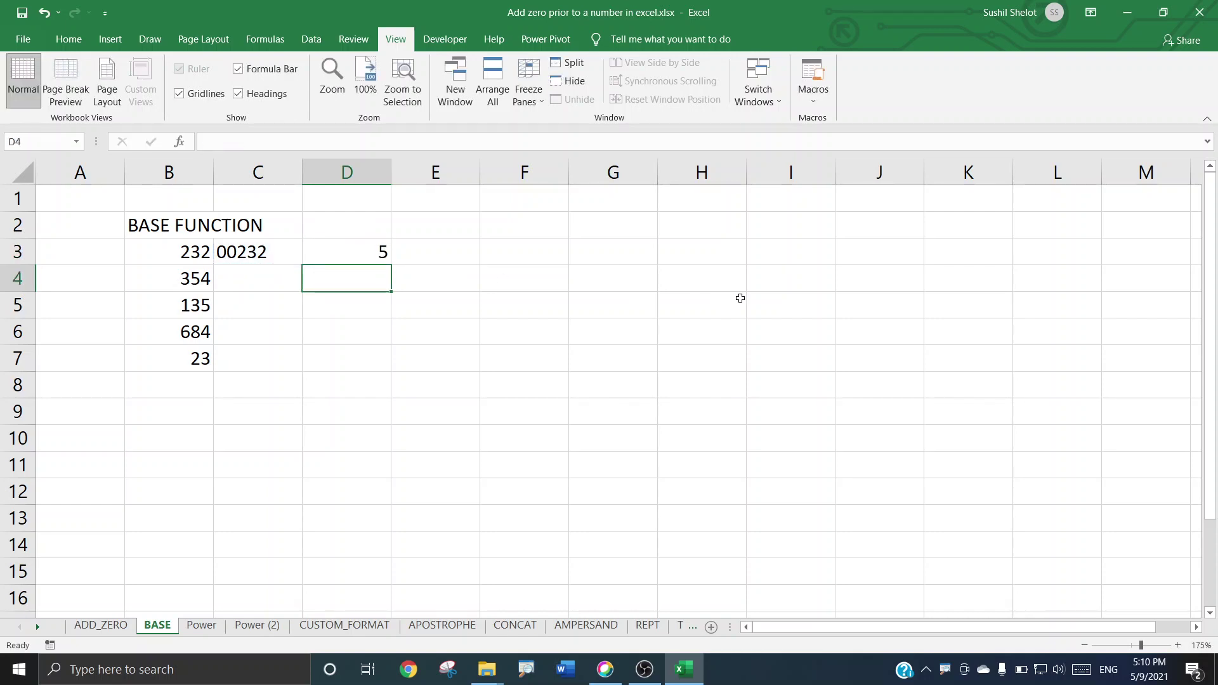
Count the characters of the original number by entering =LEN(B3) in cell E3
{"action": "left_click", "coordinate": [440, 261]}
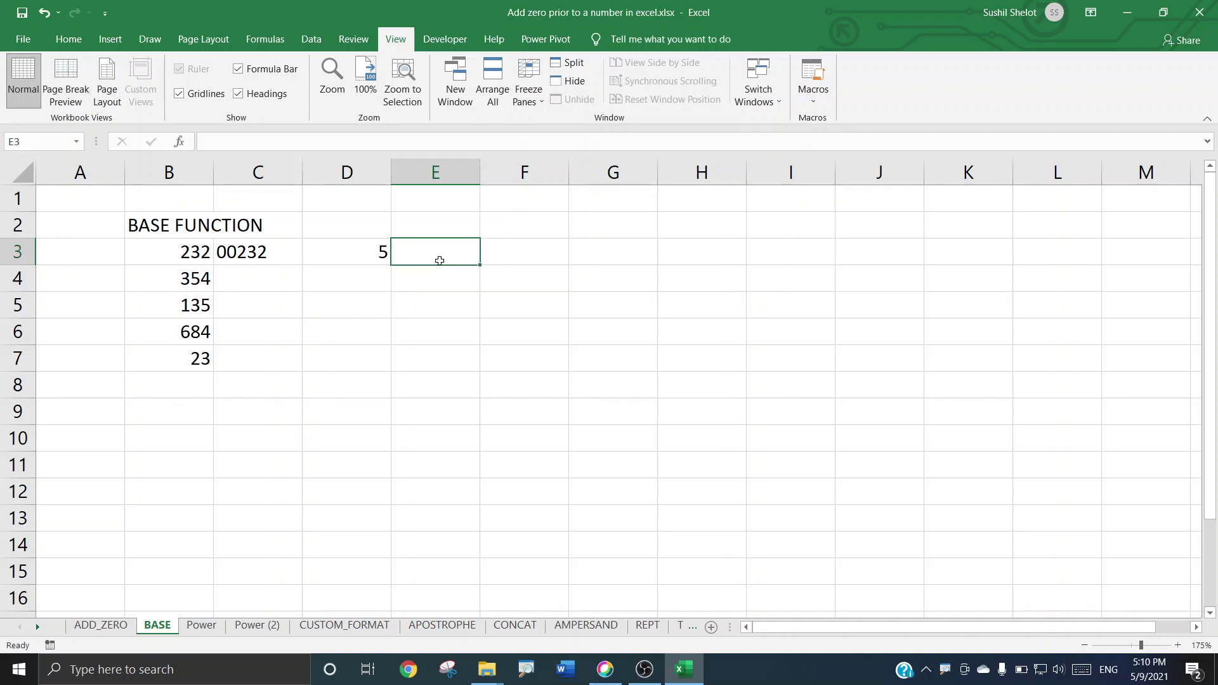
{"action": "type", "text": "=len"}
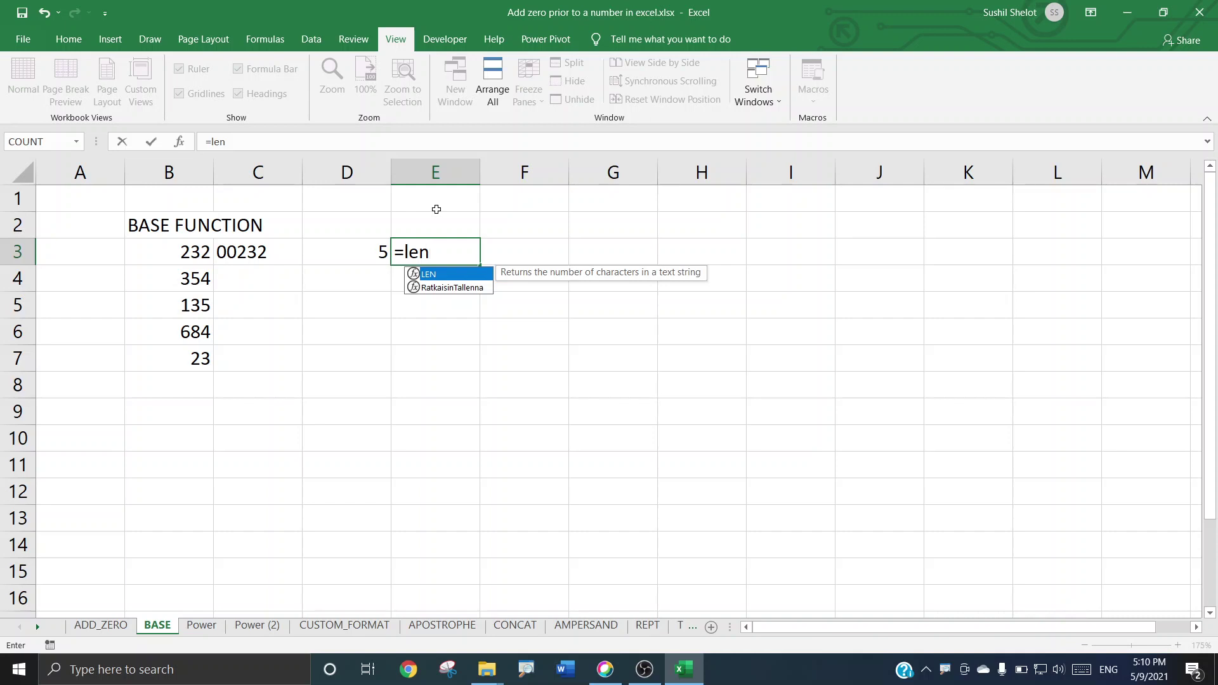
{"action": "type", "text": "("}
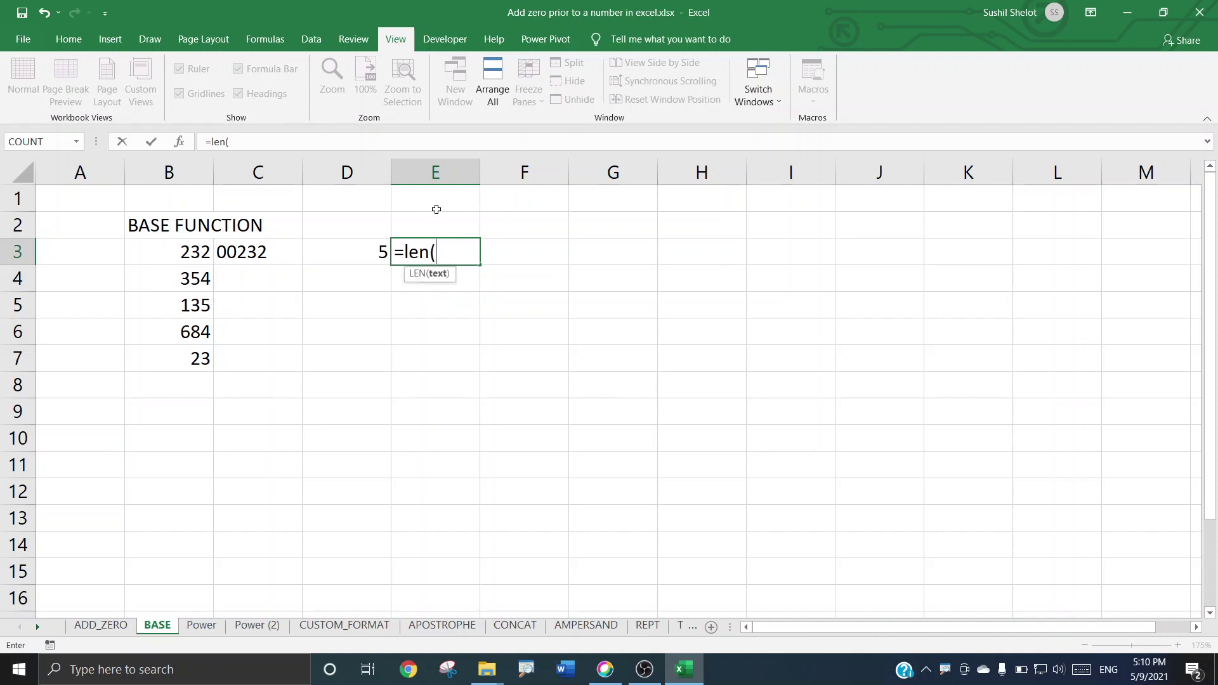
{"action": "left_click", "coordinate": [183, 255]}
{"action": "type", "text": ")"}
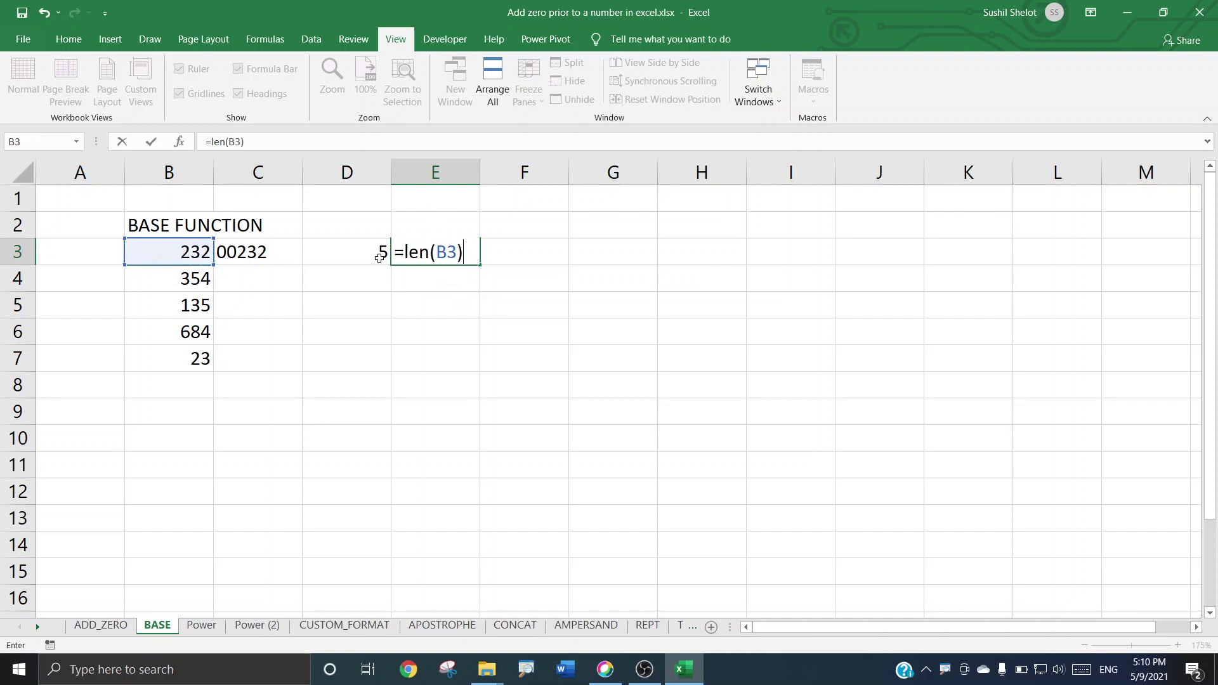
{"action": "key", "text": "Return"}
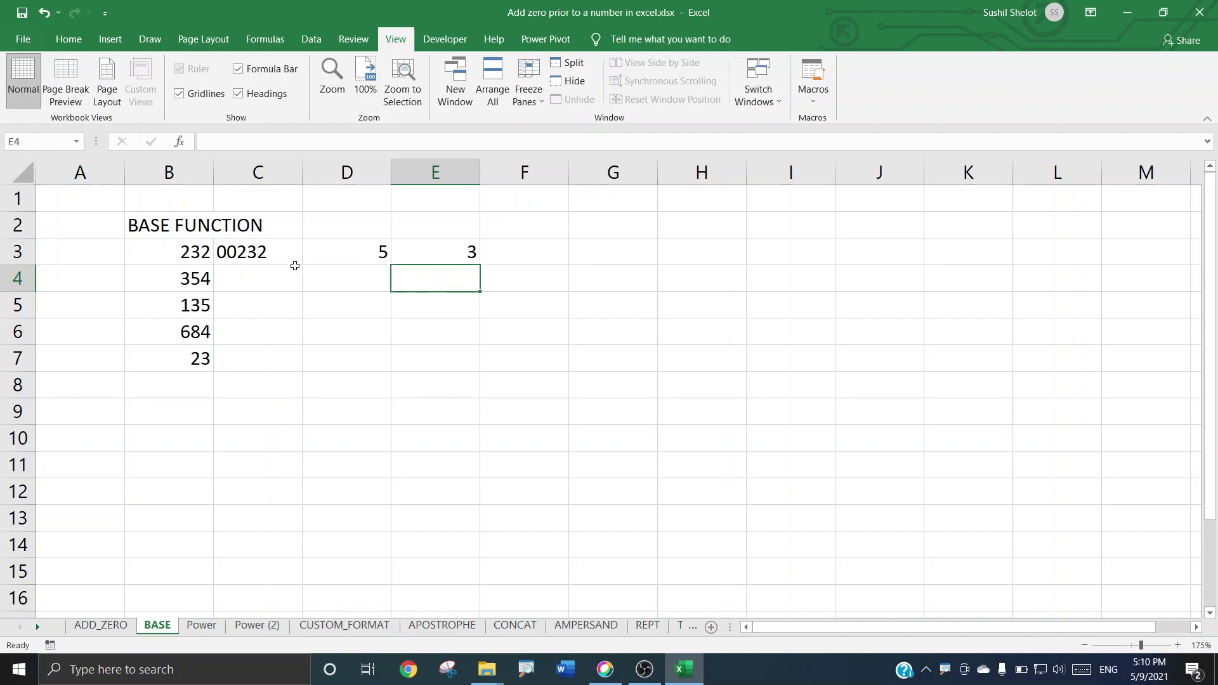
Wrap the length formula in D3 in an IF test: =IF(LEN(C3)=5,"Congrats","")
{"action": "left_click", "coordinate": [275, 256]}
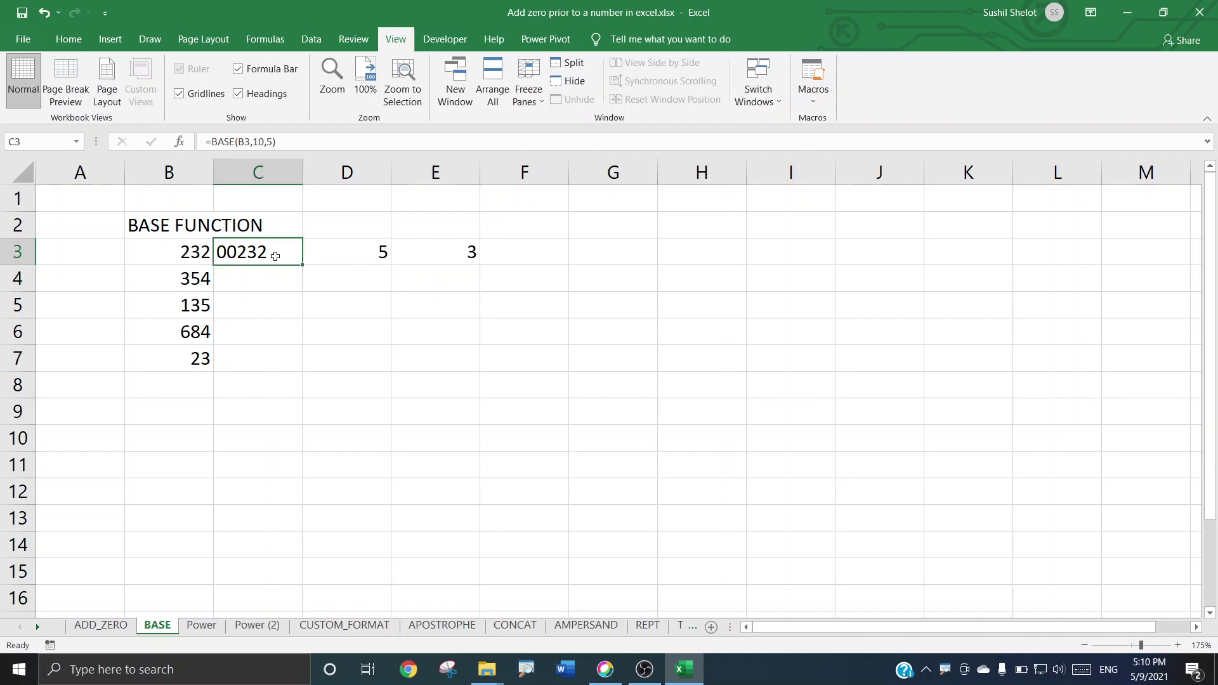
{"action": "left_click", "coordinate": [328, 253]}
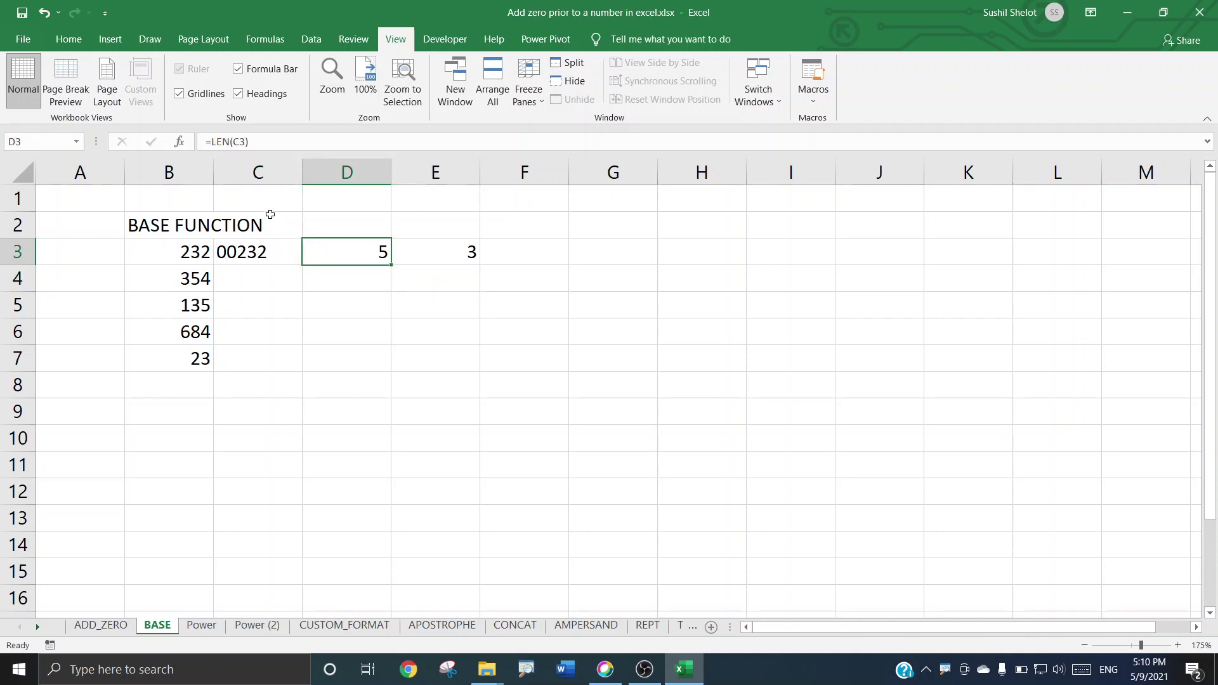
{"action": "left_click", "coordinate": [212, 143]}
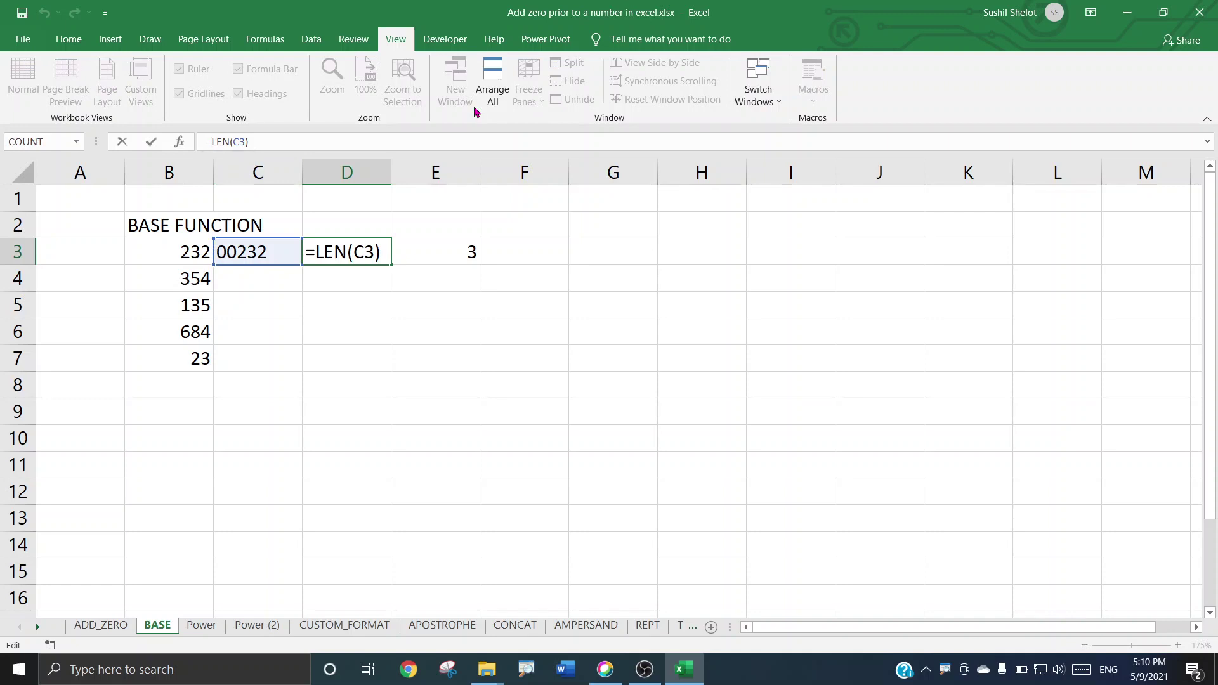
{"action": "type", "text": "if"}
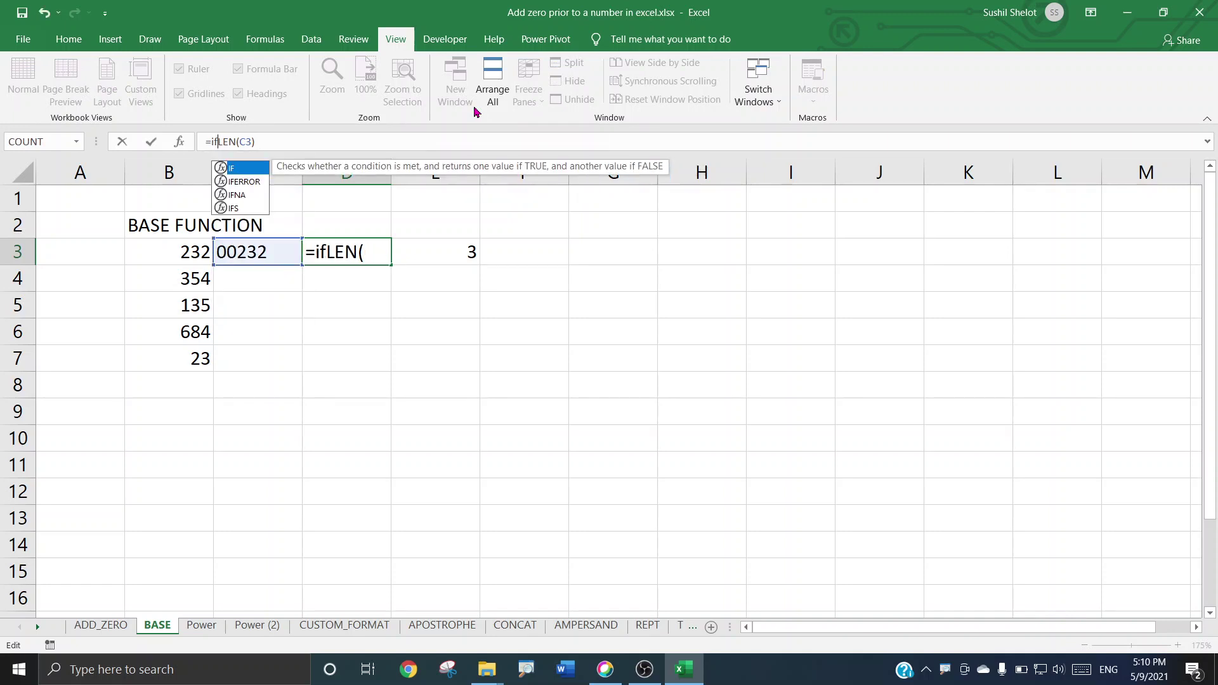
{"action": "type", "text": "("}
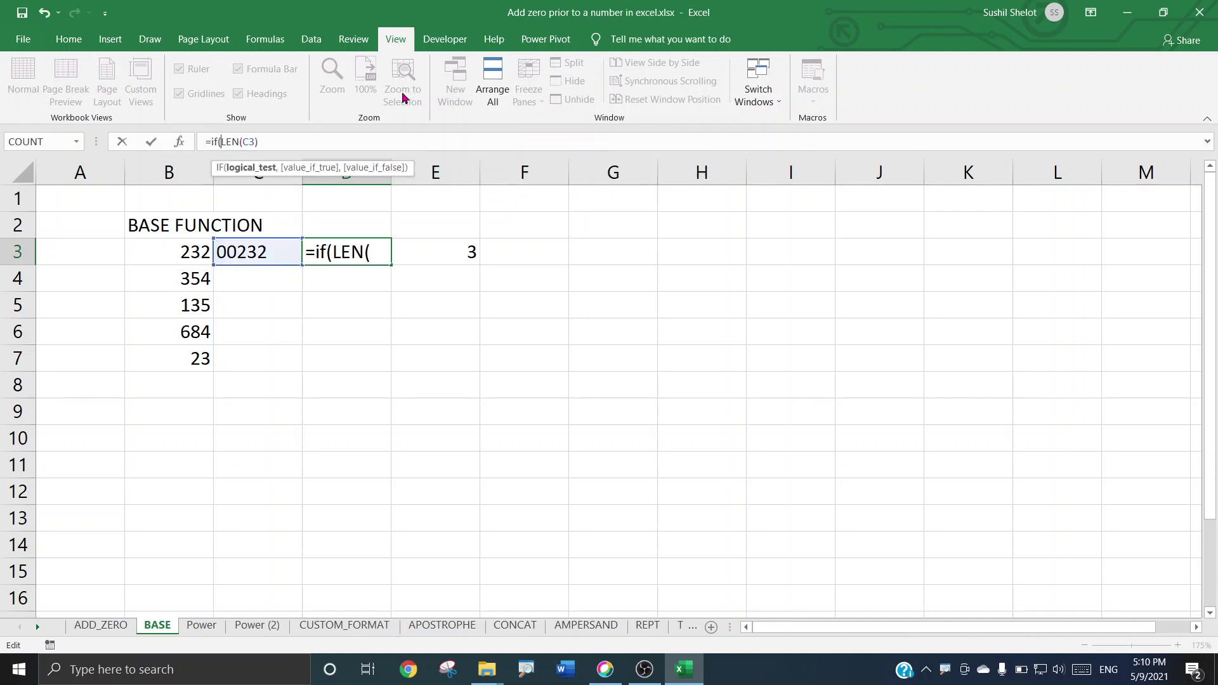
{"action": "left_click", "coordinate": [353, 144]}
{"action": "type", "text": "=5"}
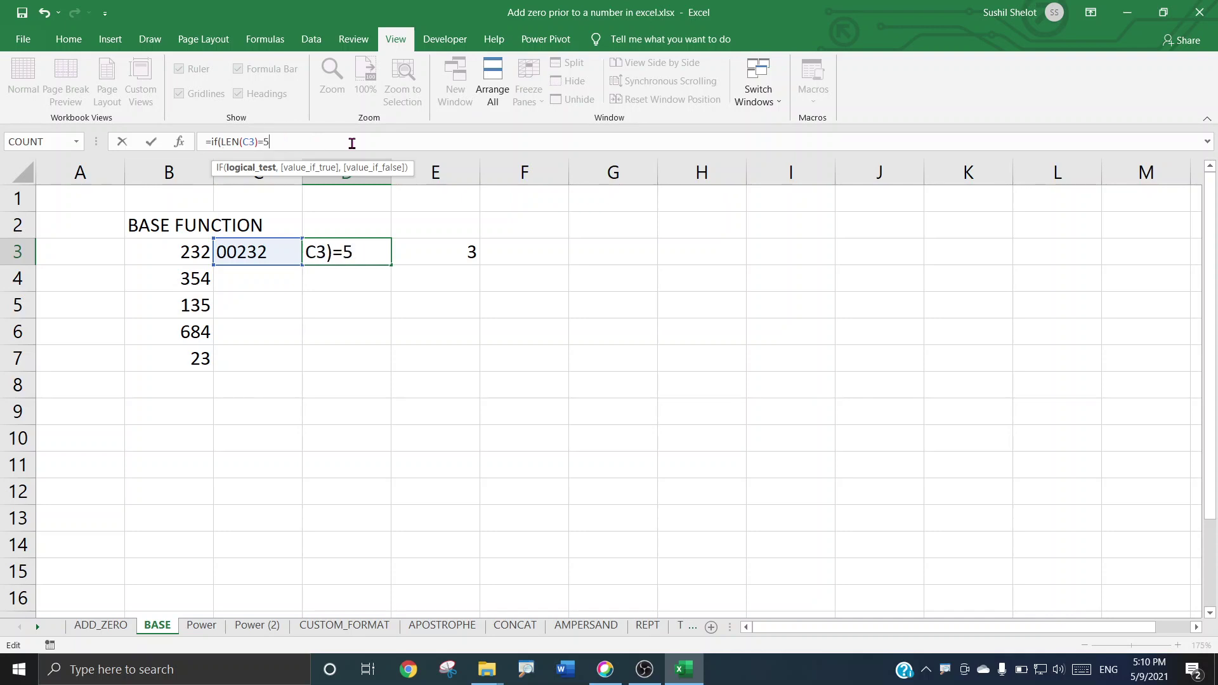
{"action": "type", "text": ","}
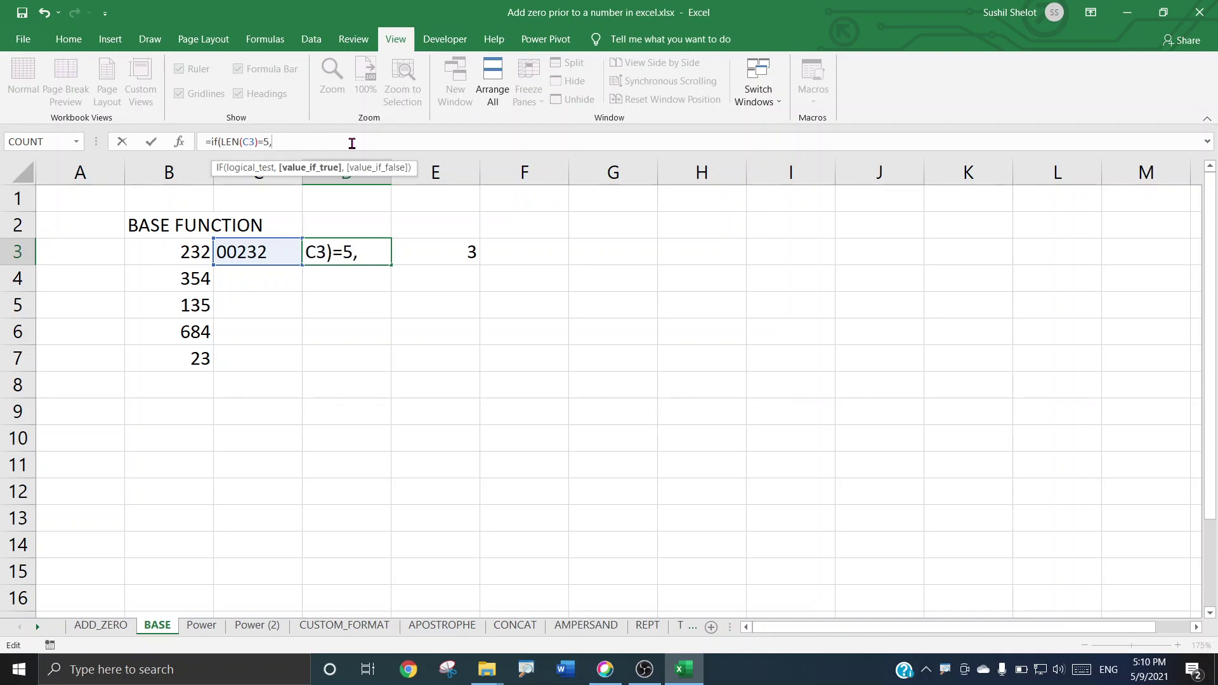
{"action": "type", "text": "\"Congra"}
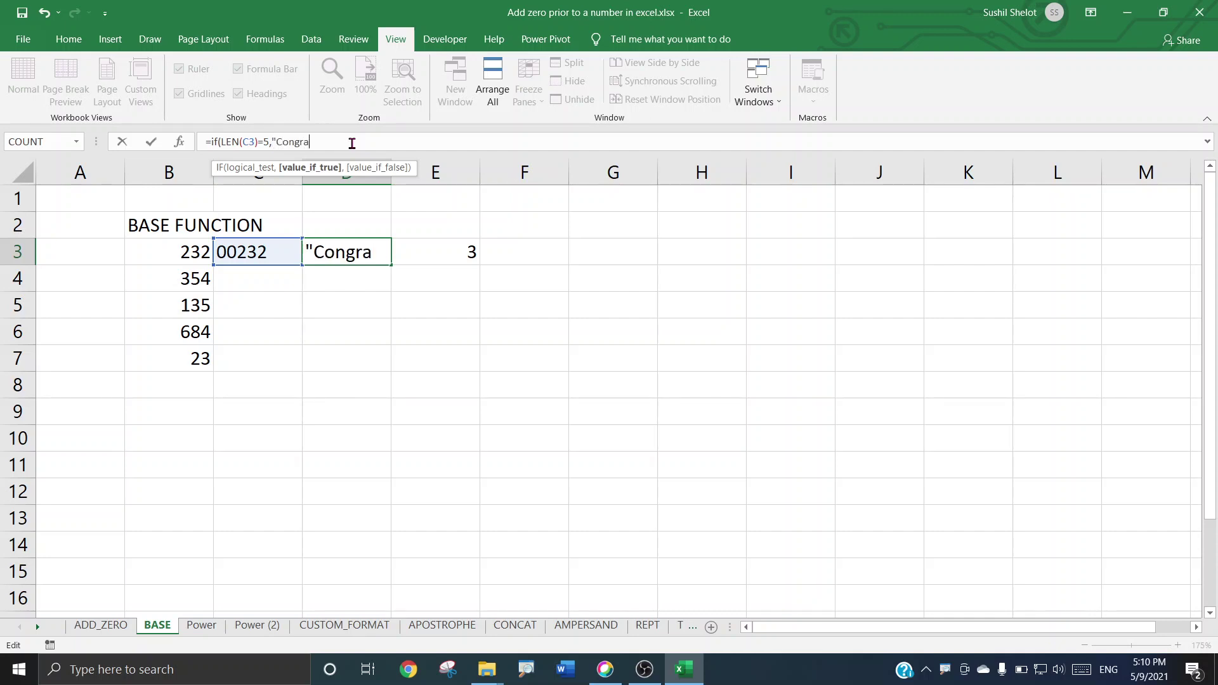
{"action": "type", "text": "ts\",\"\""}
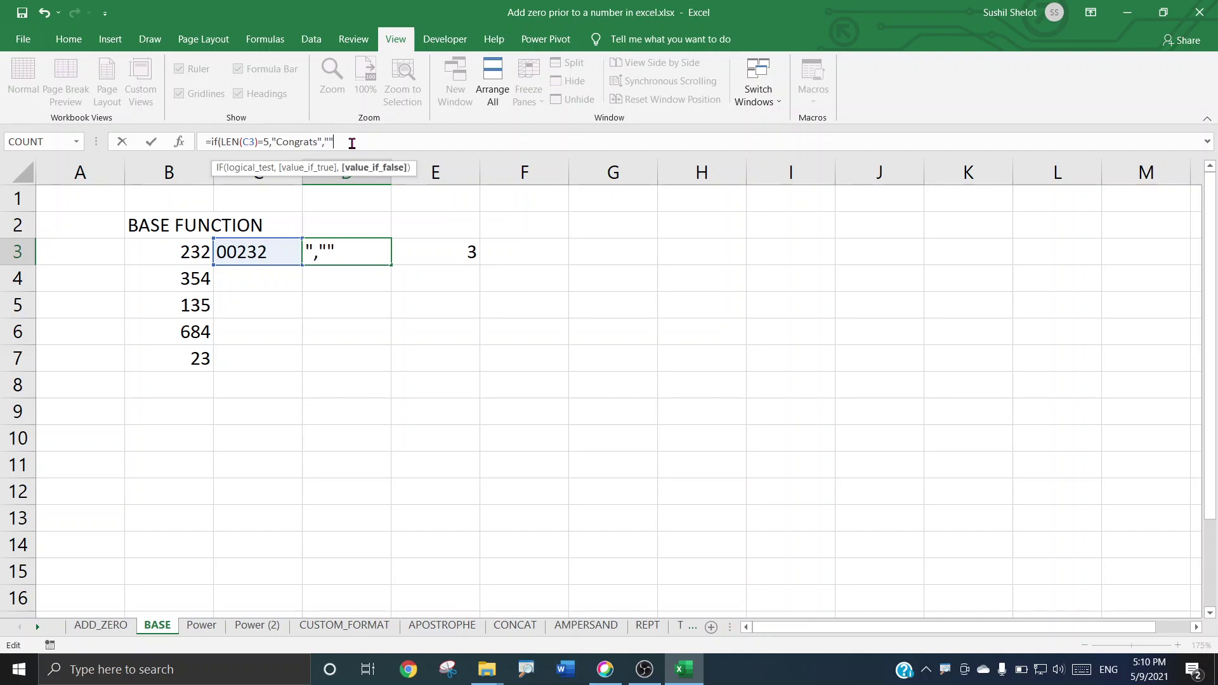
{"action": "type", "text": ")"}
{"action": "key", "text": "Return"}
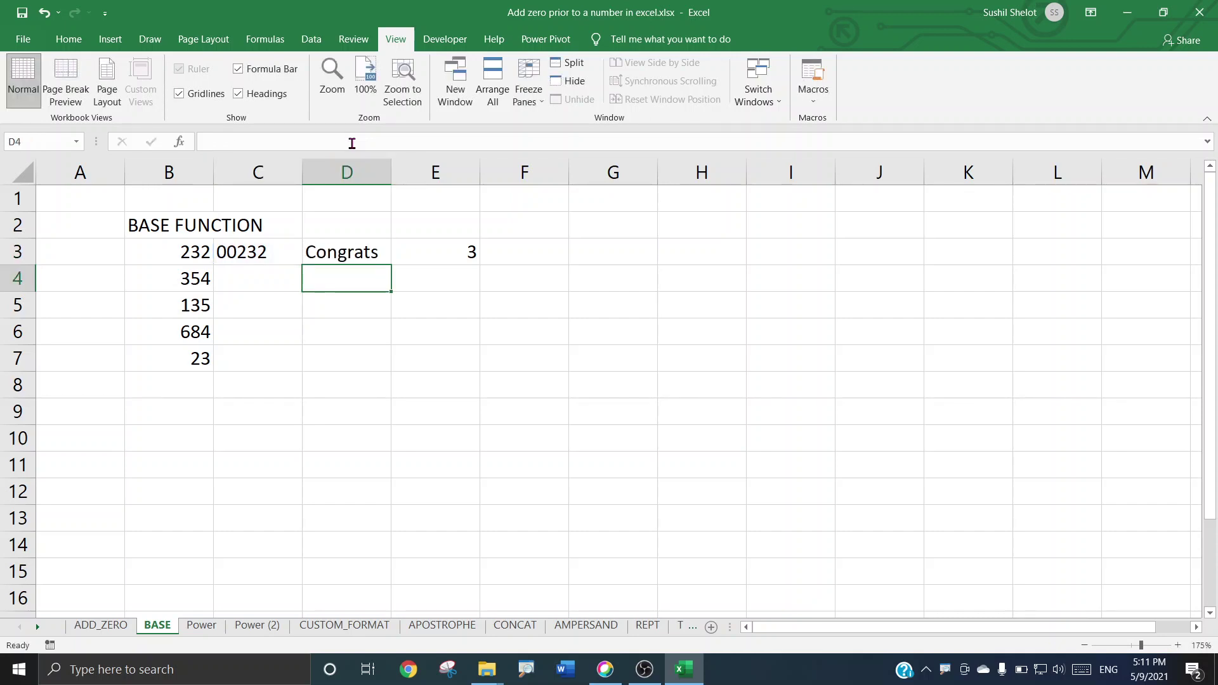
Copy the IF formula from D3 and paste only the formula into E3
{"action": "right_click", "coordinate": [343, 254]}
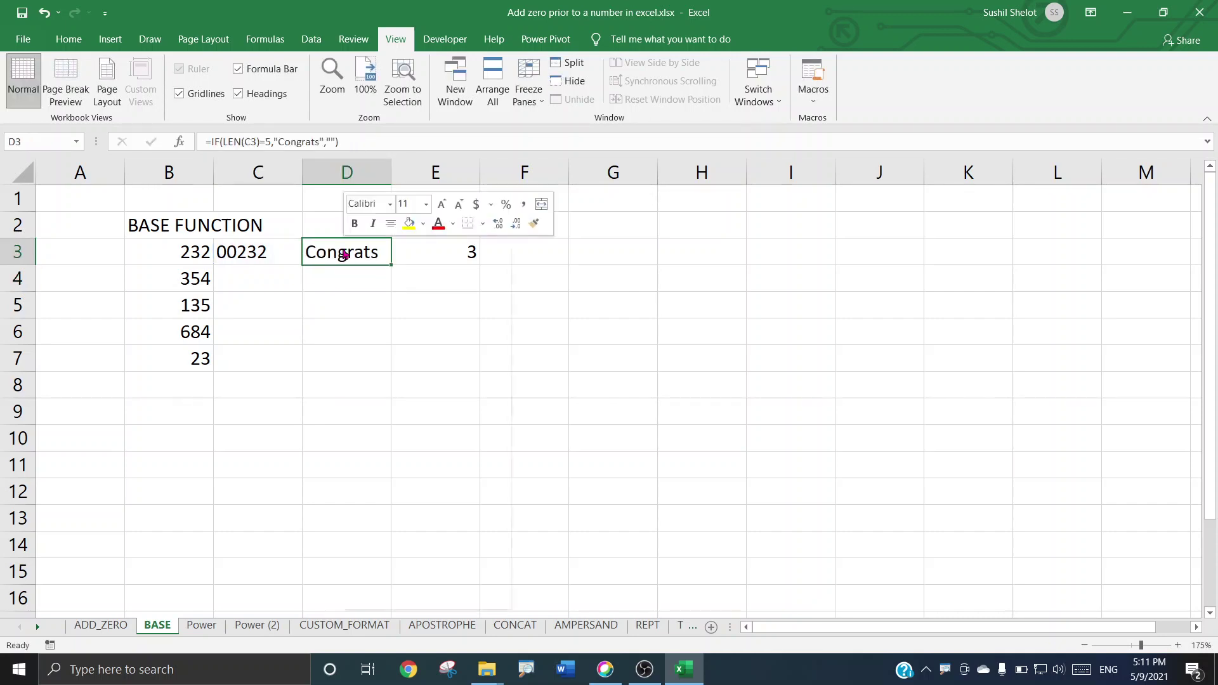
{"action": "left_click", "coordinate": [347, 279]}
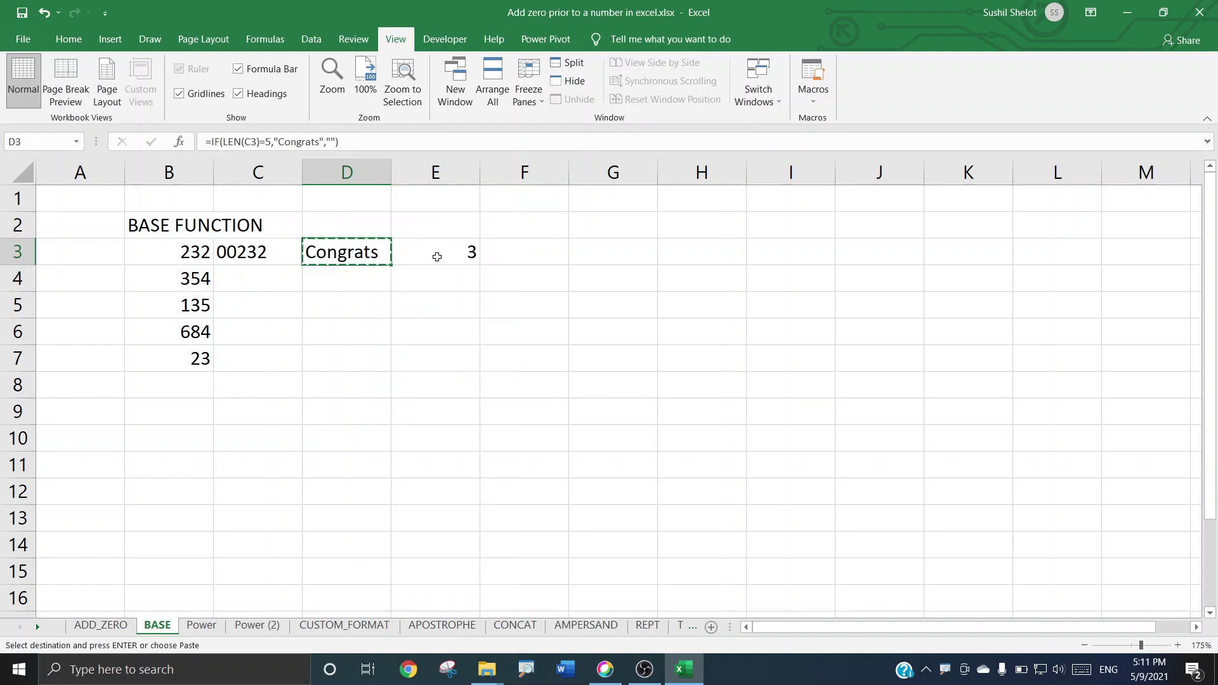
{"action": "right_click", "coordinate": [444, 253]}
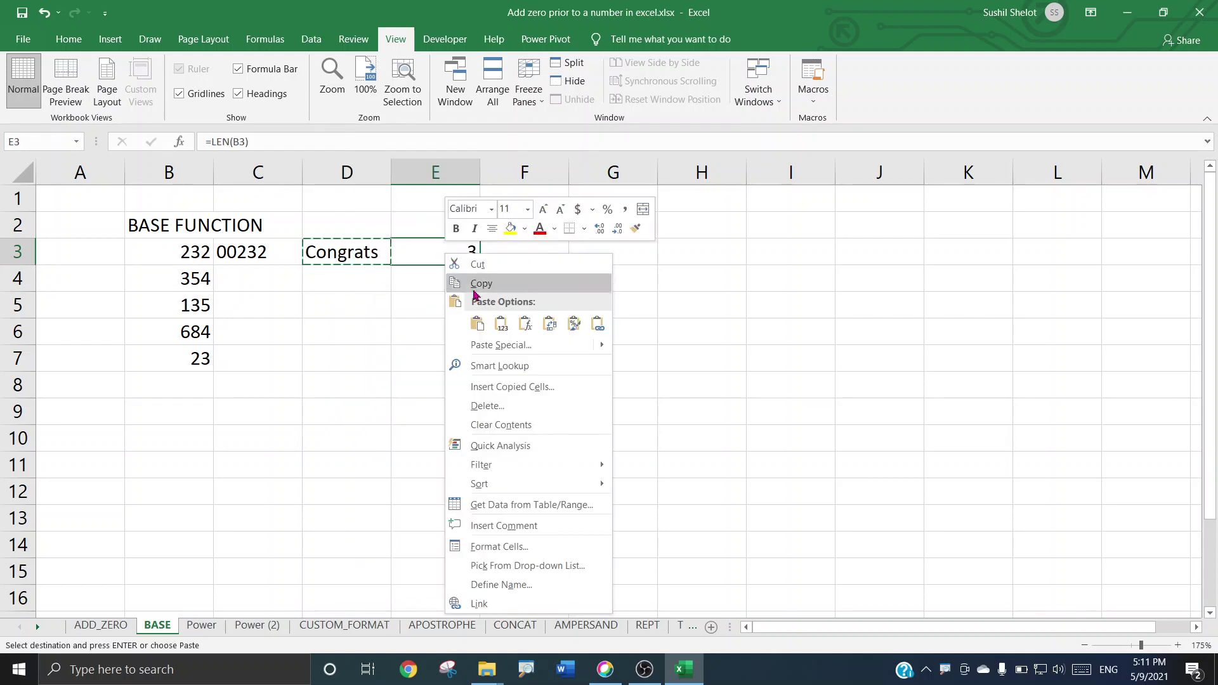
{"action": "left_click", "coordinate": [525, 326]}
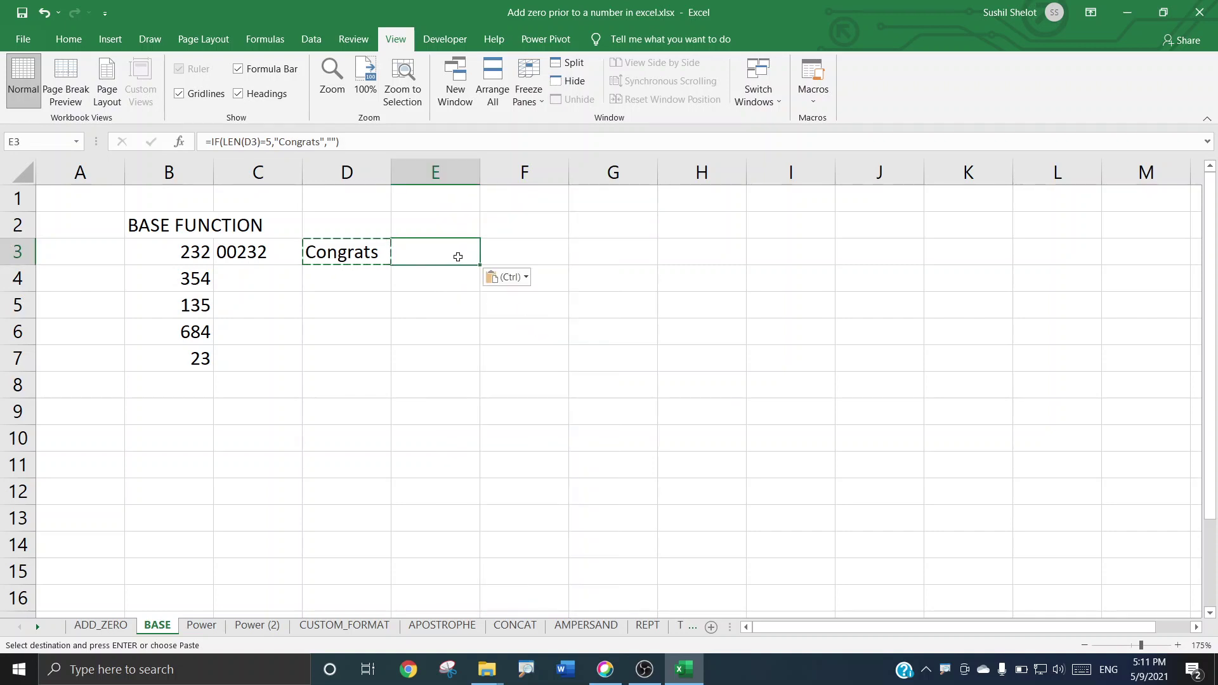
{"action": "key", "text": "Escape"}
Set the value-if-false argument of the IF formula in E3 to "Failed"
{"action": "left_click", "coordinate": [378, 249]}
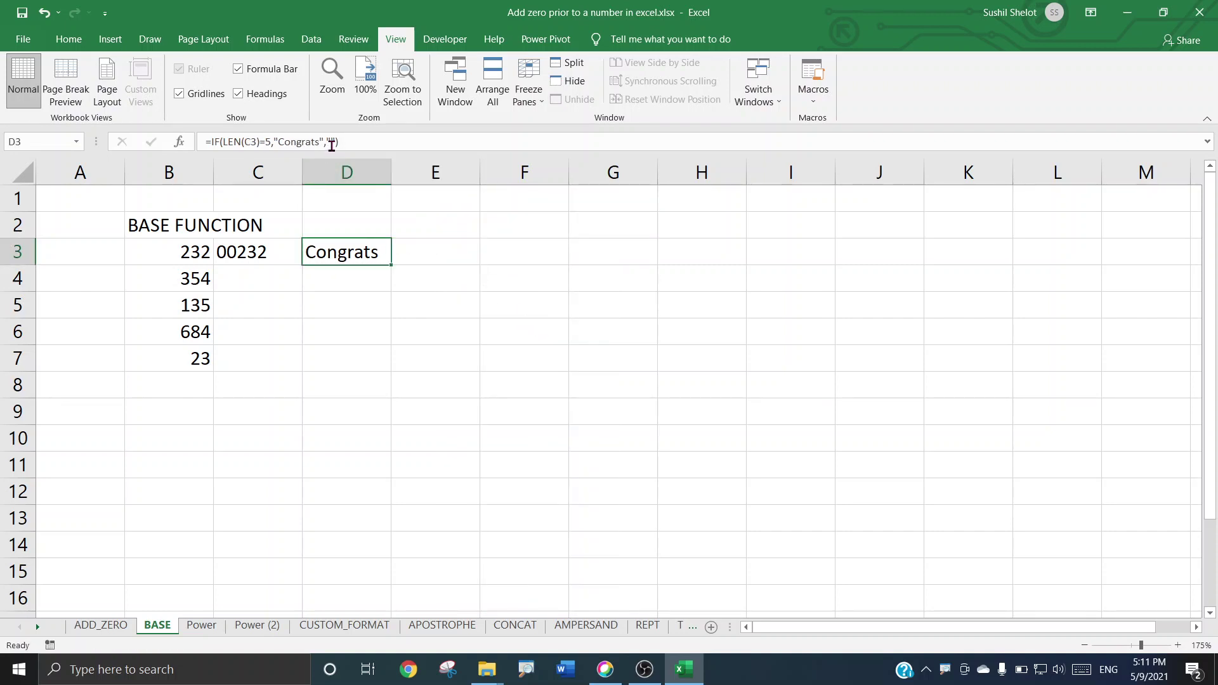
{"action": "left_click", "coordinate": [424, 247]}
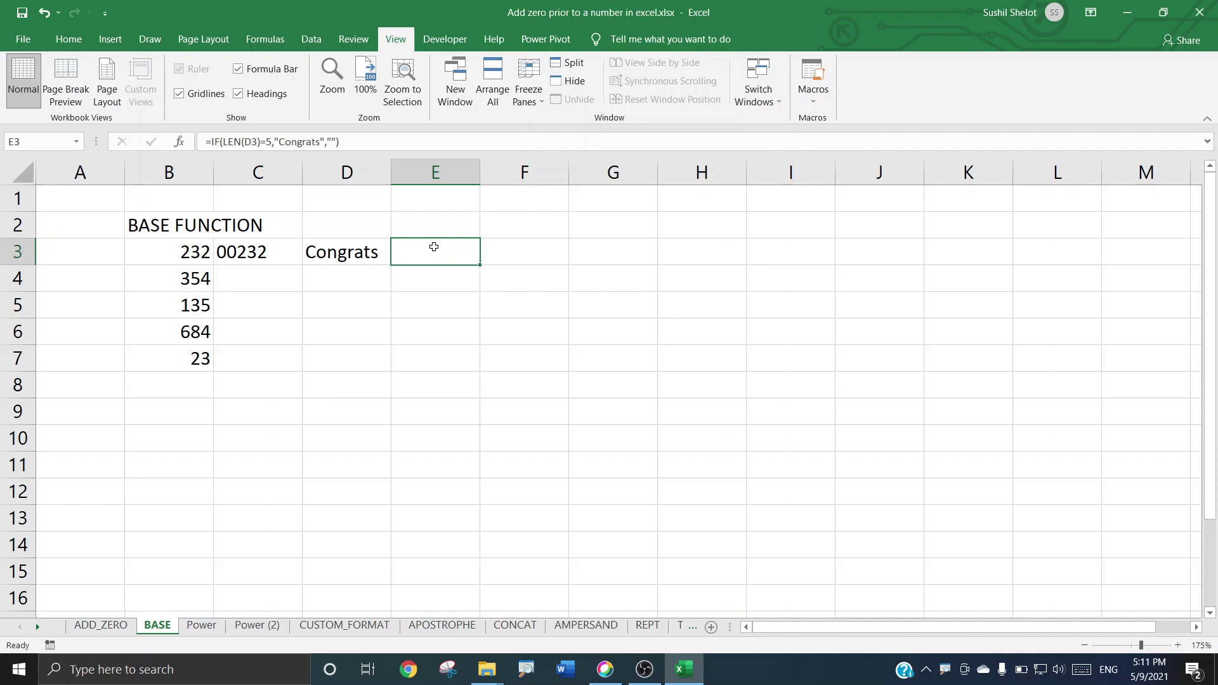
{"action": "left_click", "coordinate": [333, 142]}
{"action": "type", "text": "Failed"}
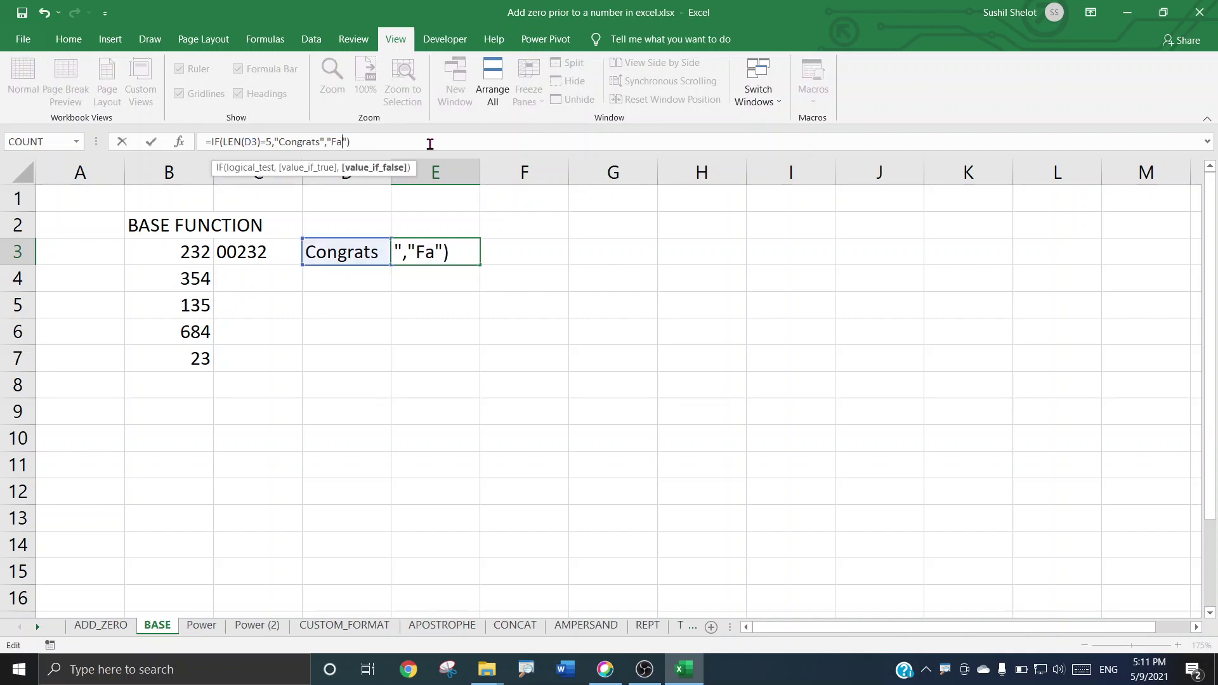
{"action": "key", "text": "Return"}
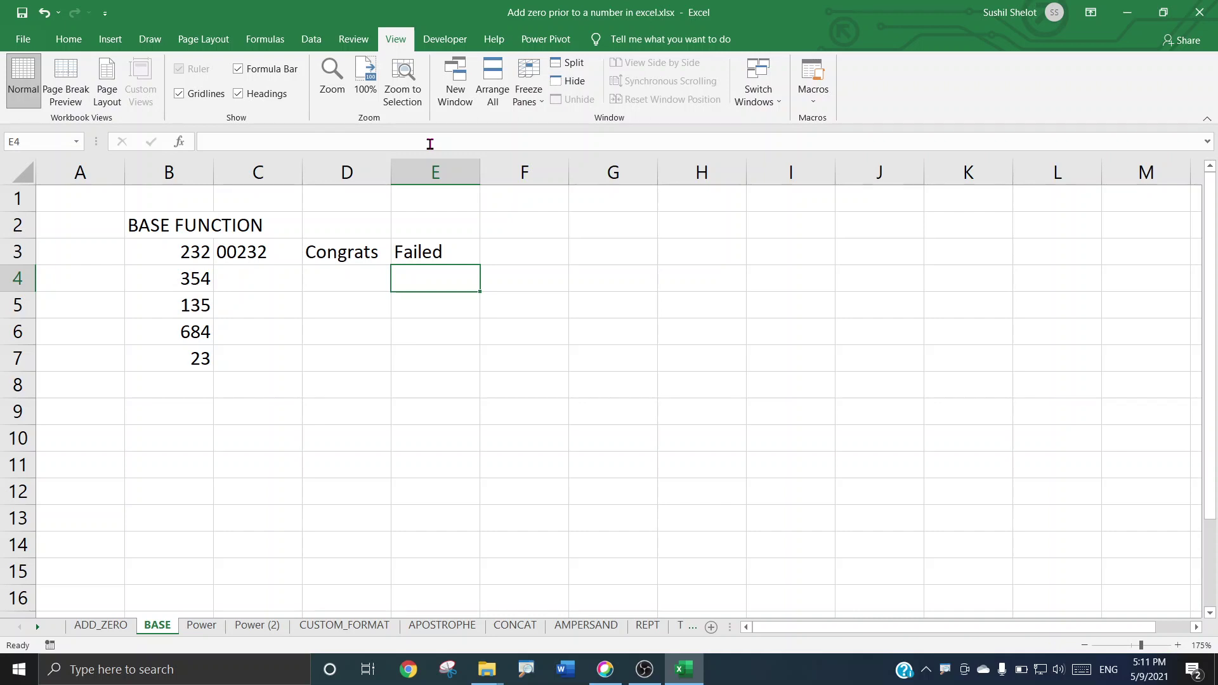
Pad the number in B4 to seven digits by entering =BASE(B4,10,7) in cell C4
{"action": "left_click", "coordinate": [228, 284]}
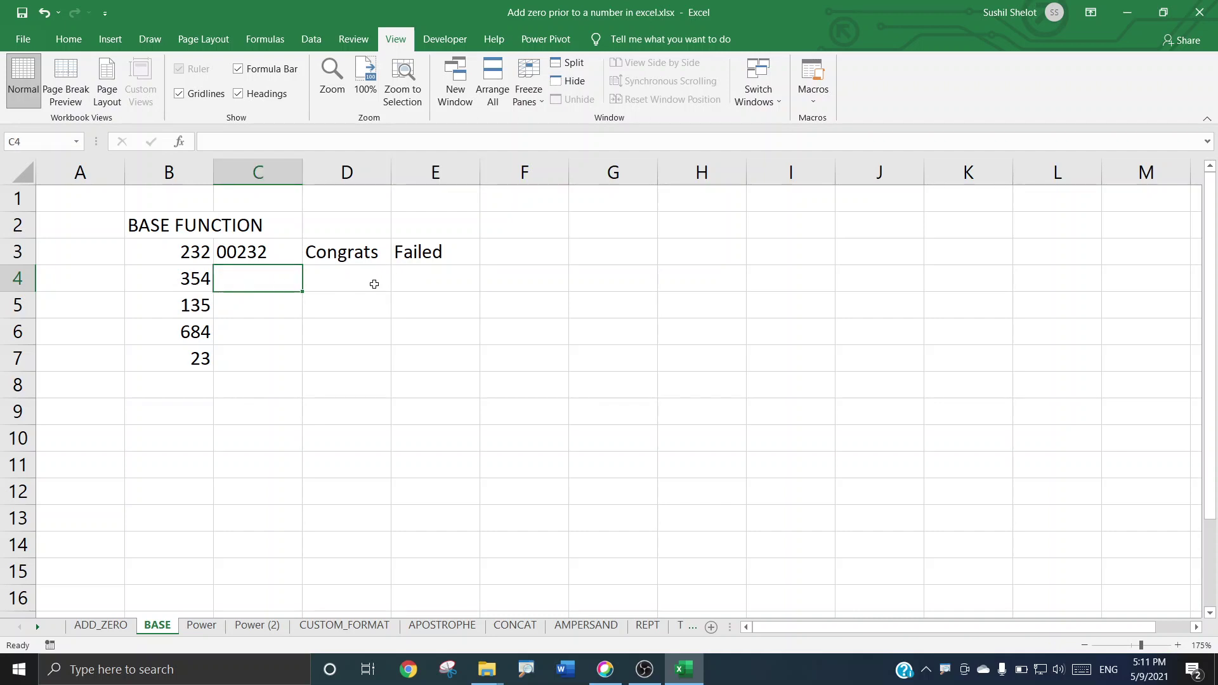
{"action": "type", "text": "=BAse"}
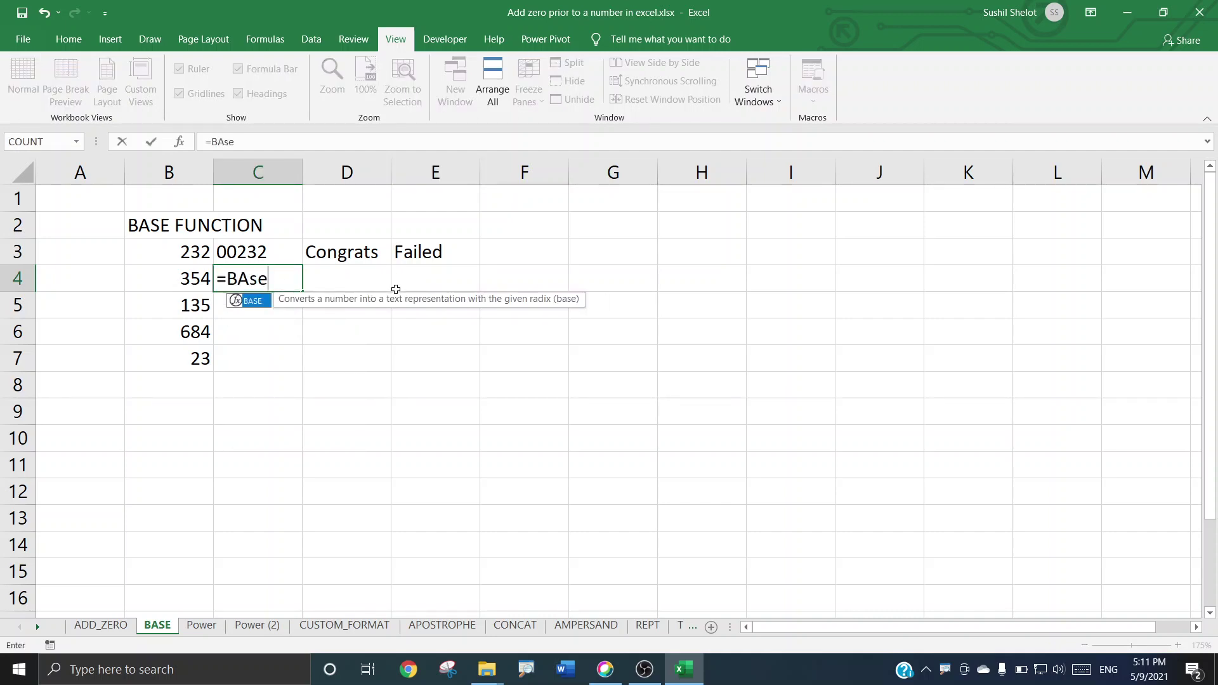
{"action": "type", "text": "("}
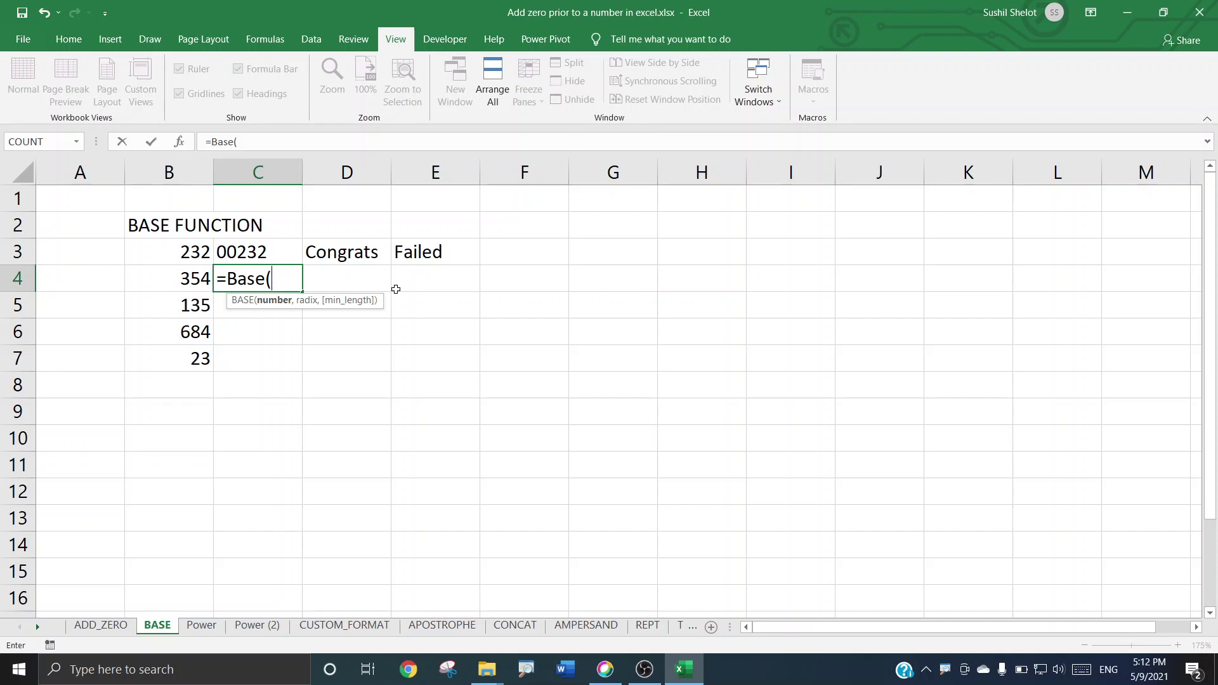
{"action": "left_click", "coordinate": [181, 270]}
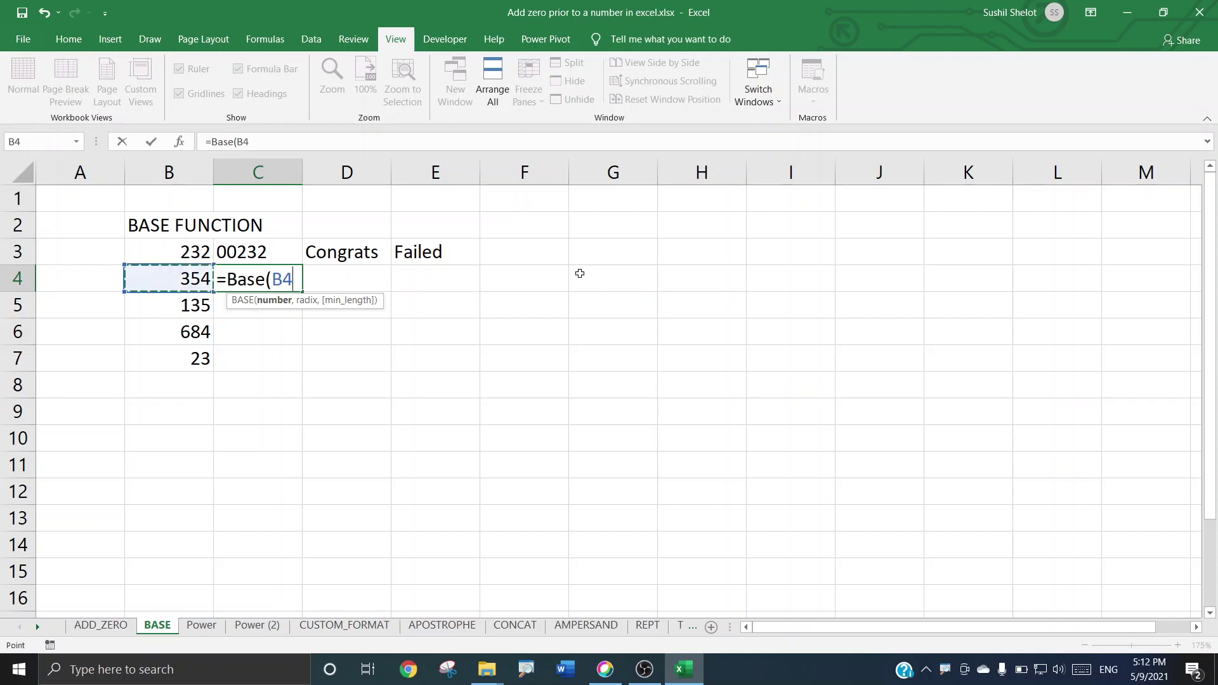
{"action": "type", "text": ","}
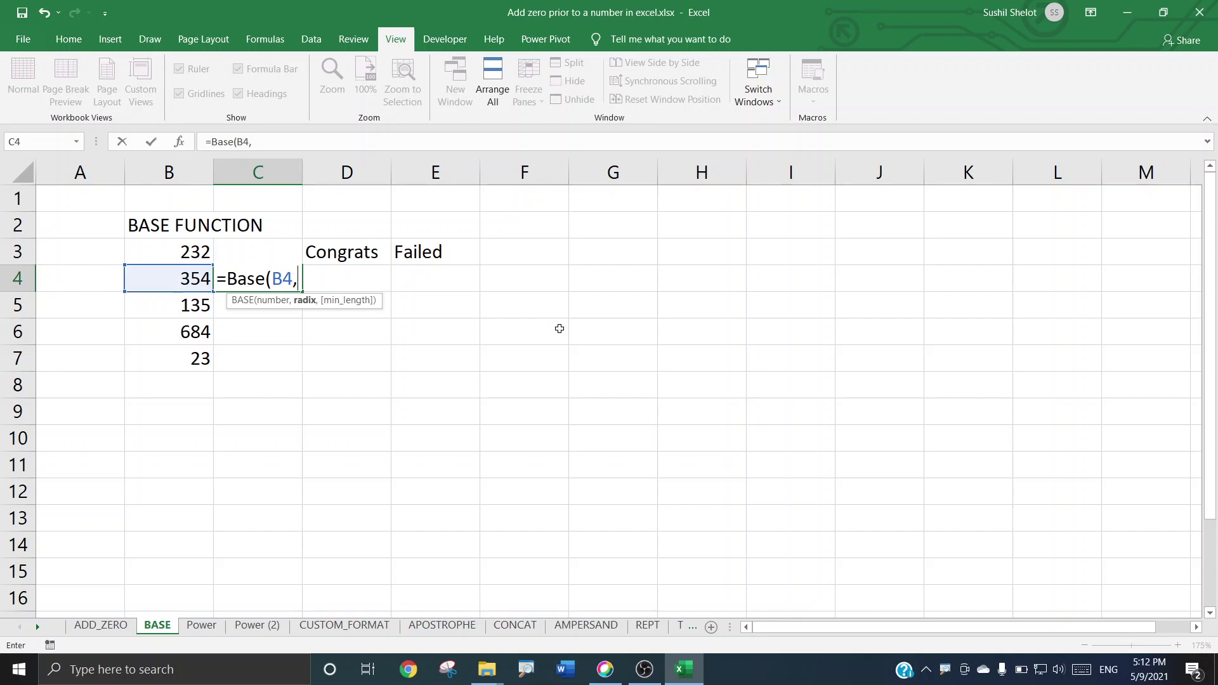
{"action": "type", "text": "10"}
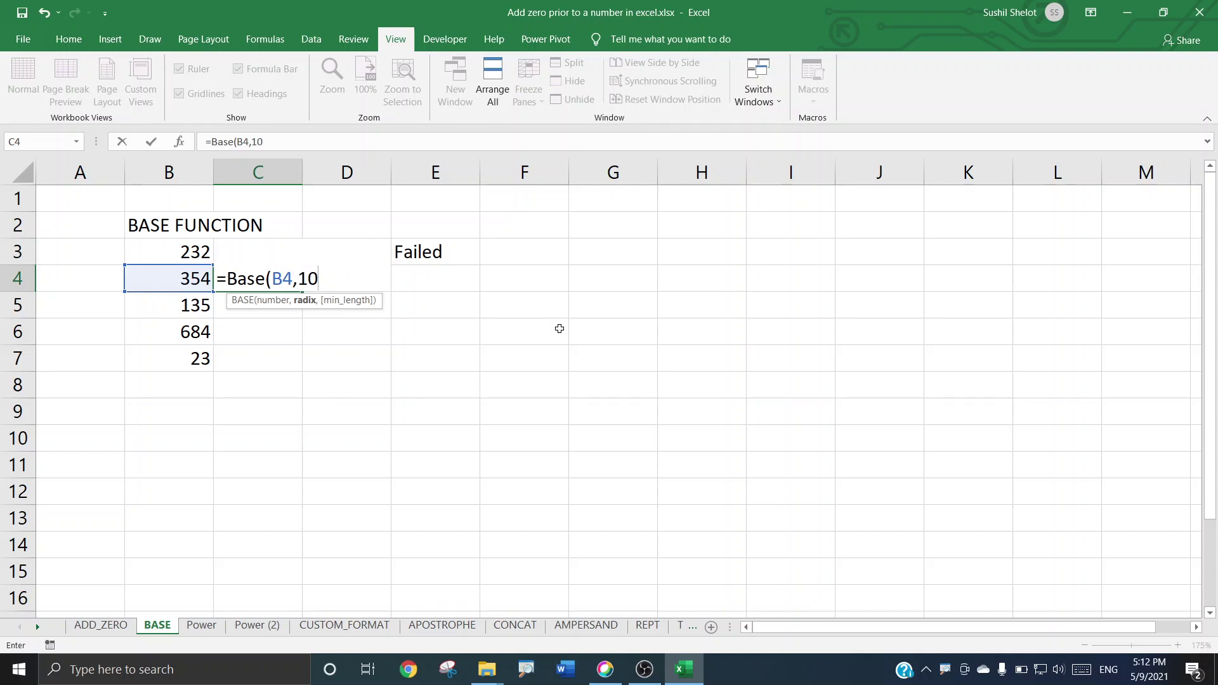
{"action": "type", "text": ","}
{"action": "type", "text": "7)"}
{"action": "key", "text": "Return"}
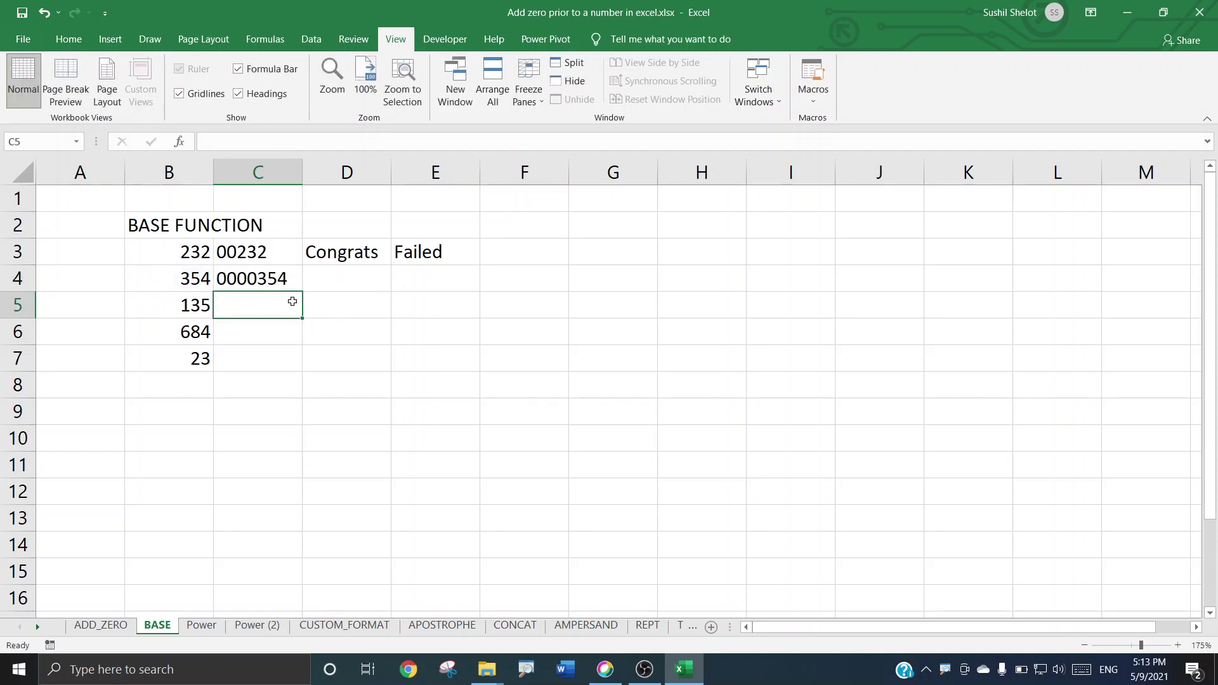
Examine the minimum-length and radix arguments of the BASE formula in C4 and compare its result with the number in B4
{"action": "left_click", "coordinate": [245, 277]}
{"action": "double_click", "coordinate": [271, 143]}
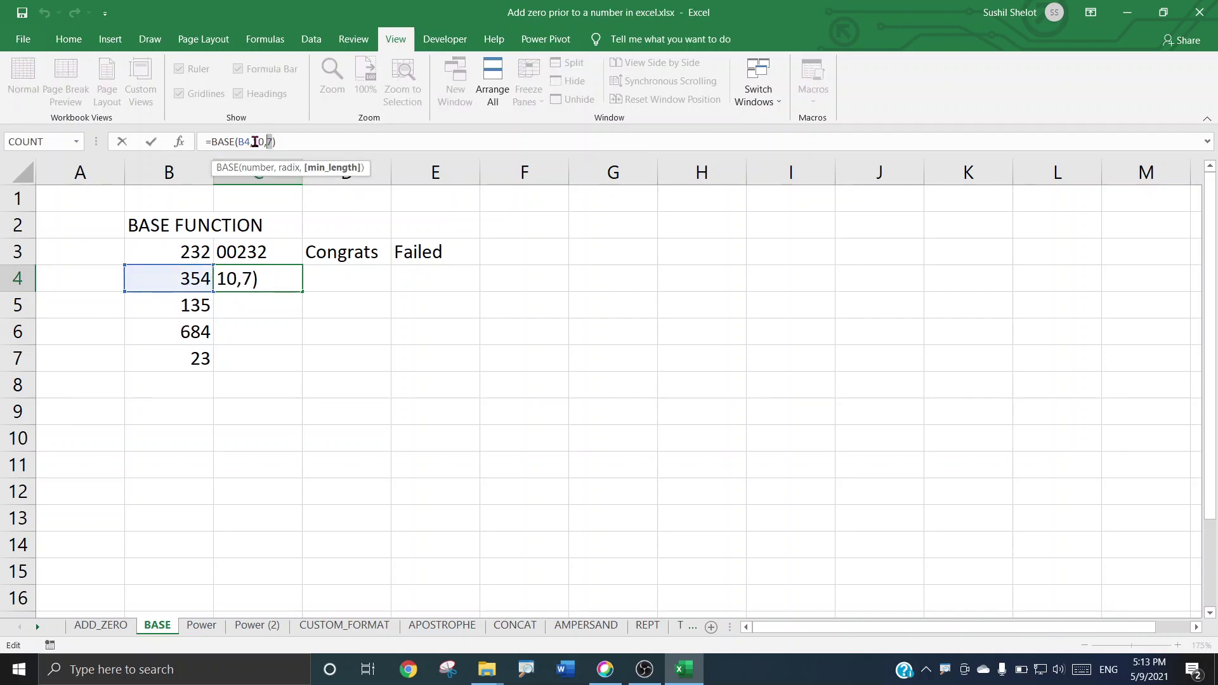
{"action": "double_click", "coordinate": [258, 141]}
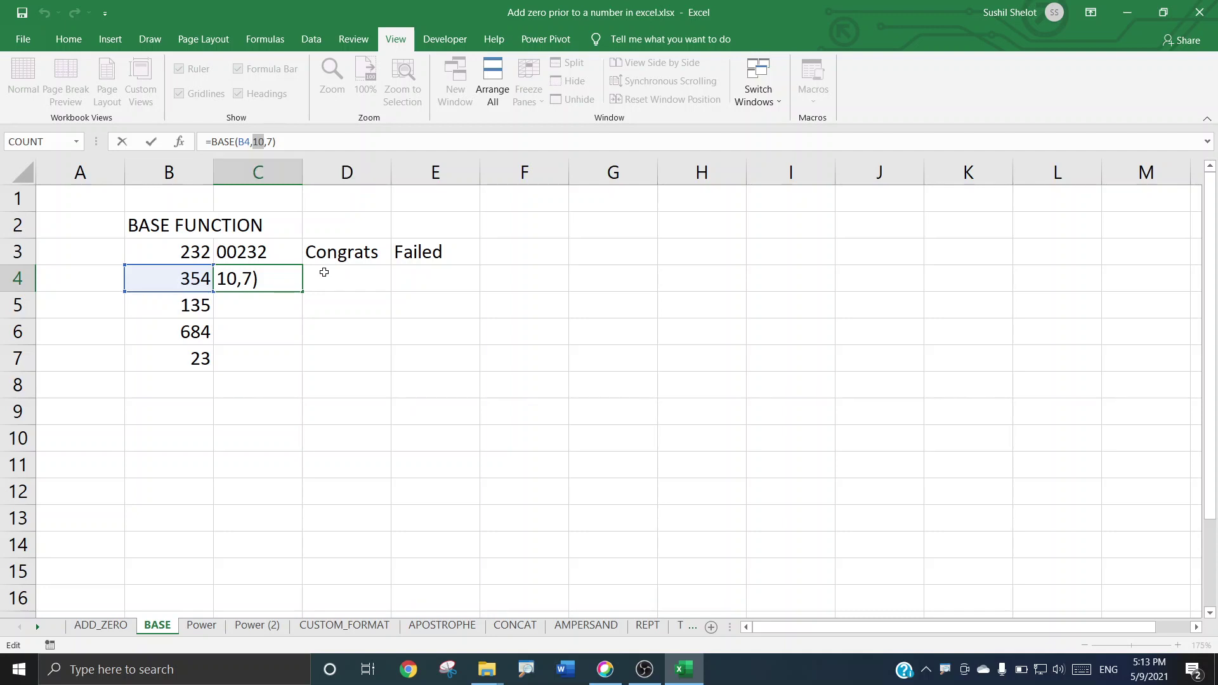
{"action": "key", "text": "Return"}
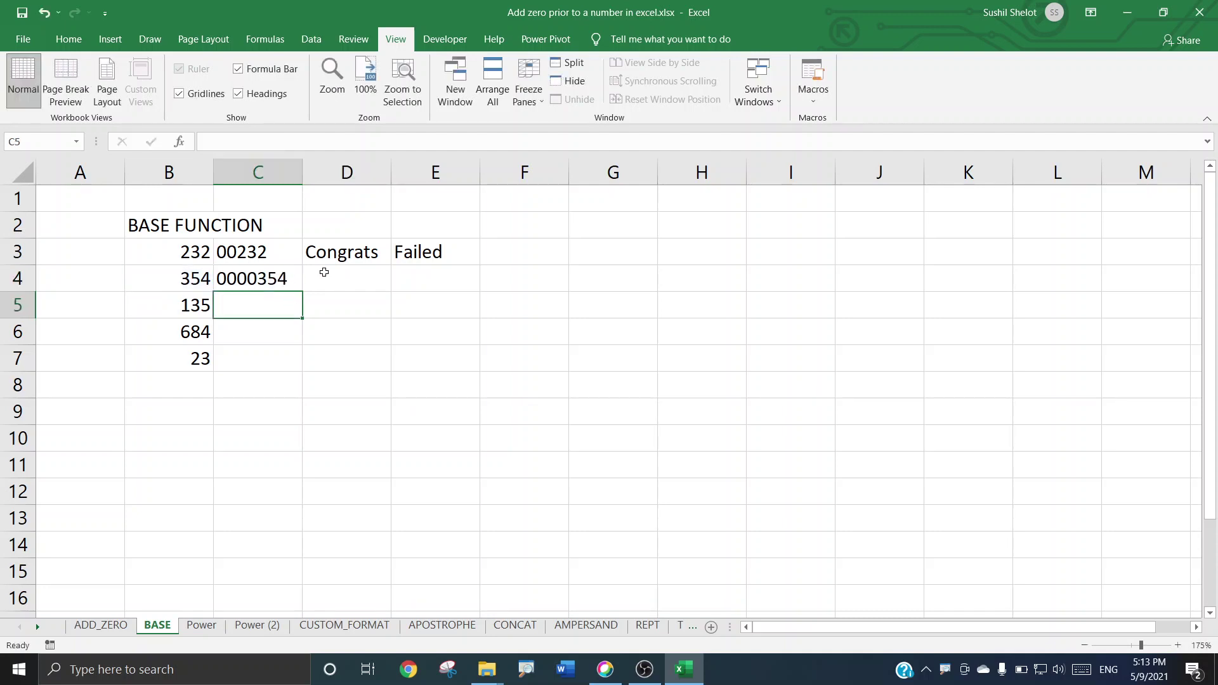
{"action": "left_click", "coordinate": [288, 283]}
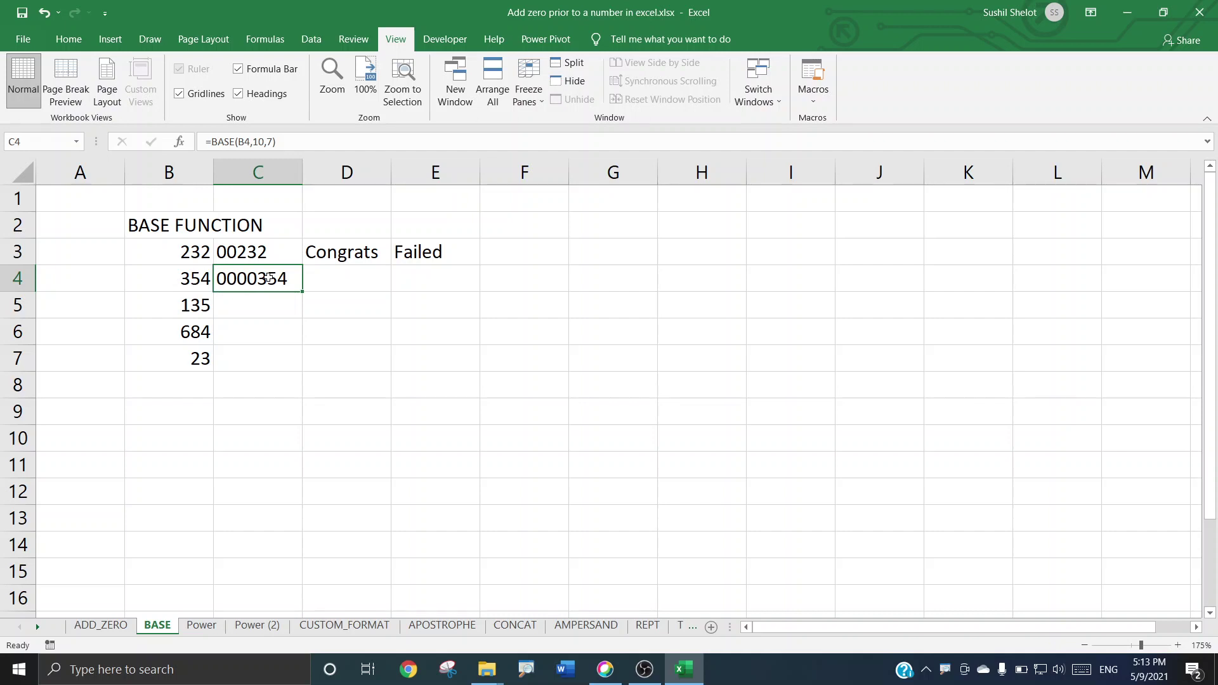
{"action": "left_click", "coordinate": [188, 283]}
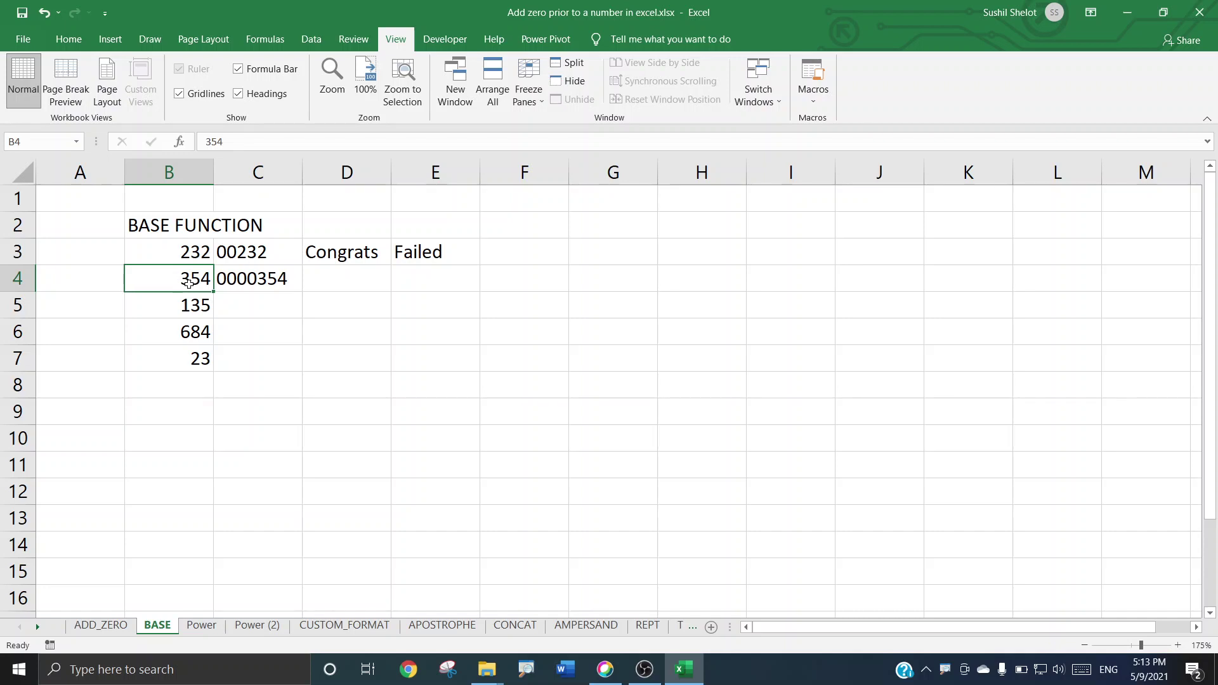
{"action": "left_click", "coordinate": [254, 280]}
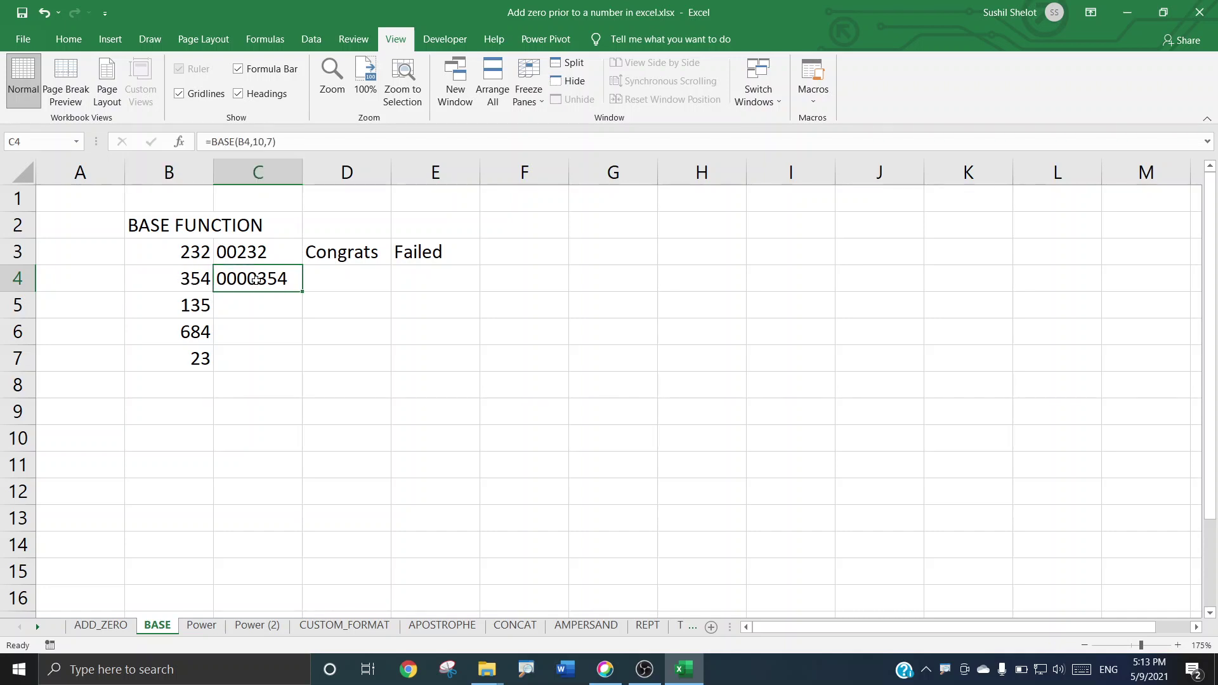
{"action": "left_click", "coordinate": [188, 282]}
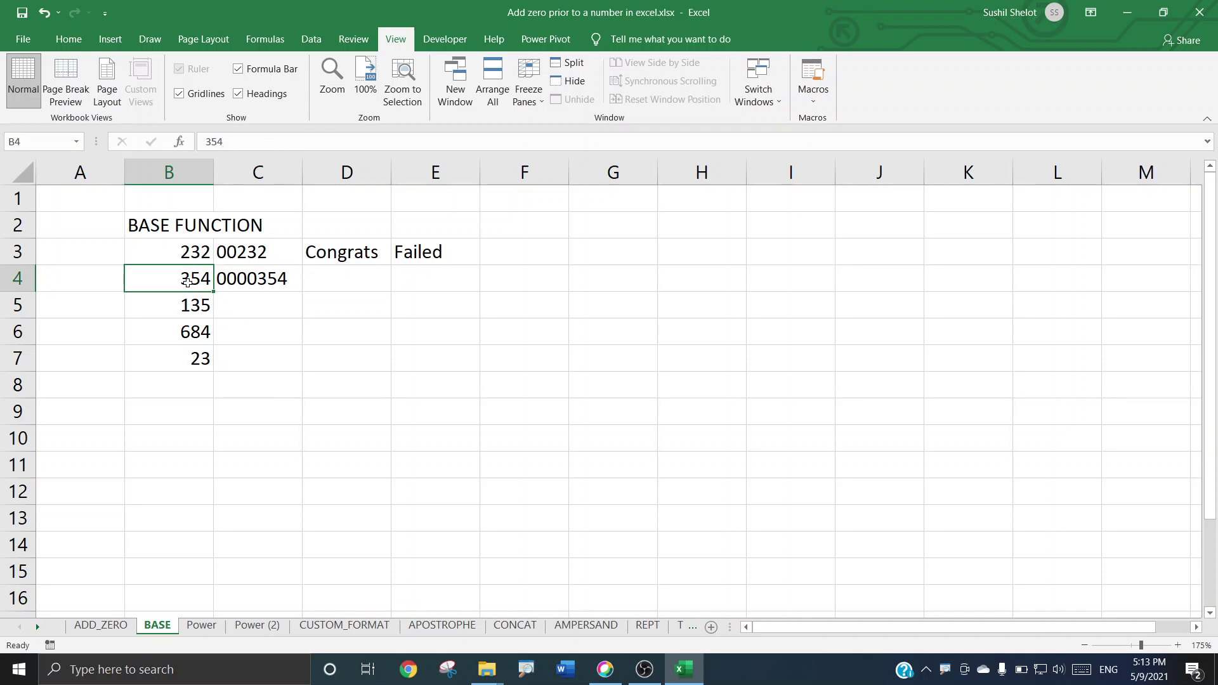
Fill the BASE formula from C4 down to C7, and the IF formulas from D3 and E3 down to row 7
{"action": "left_click", "coordinate": [256, 282]}
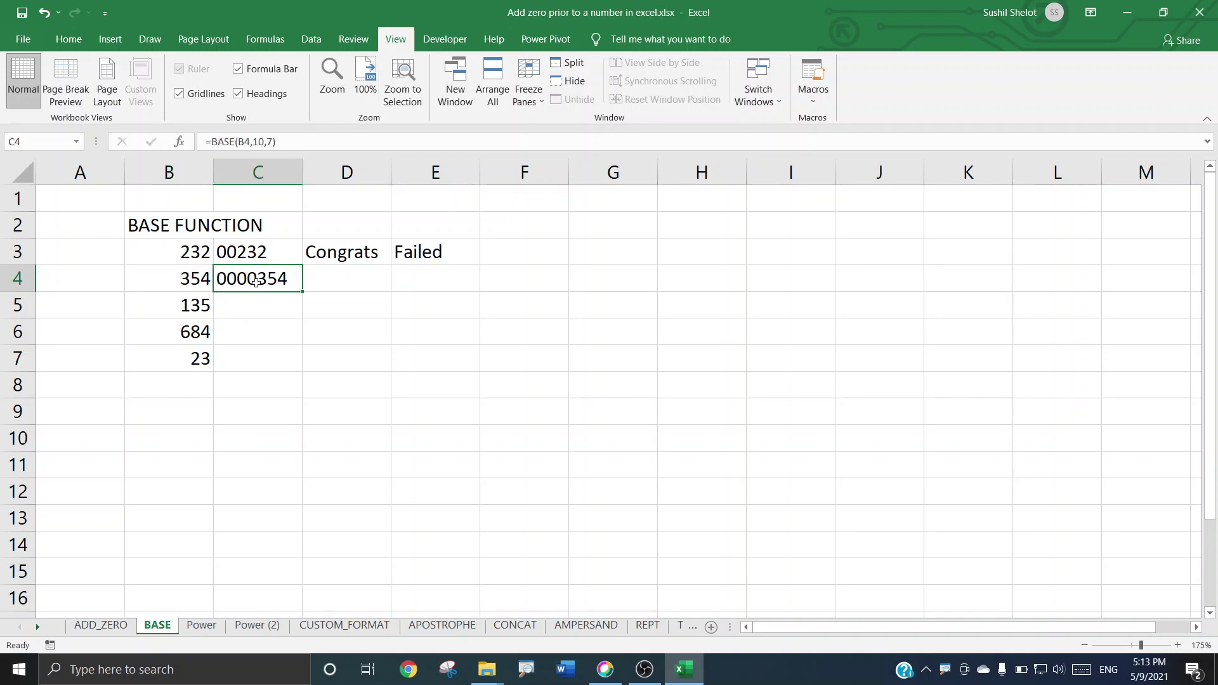
{"action": "left_click_drag", "start_coordinate": [302, 291], "coordinate": [307, 368]}
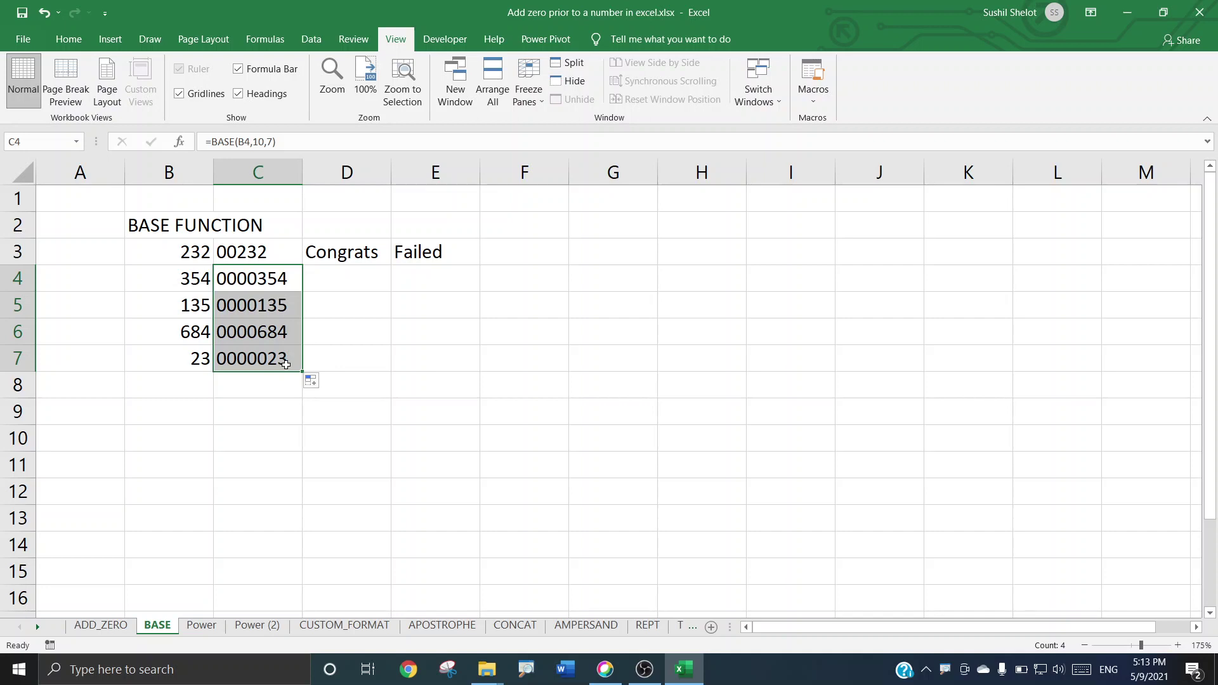
{"action": "left_click", "coordinate": [340, 259]}
{"action": "left_click_drag", "start_coordinate": [394, 268], "coordinate": [394, 373]}
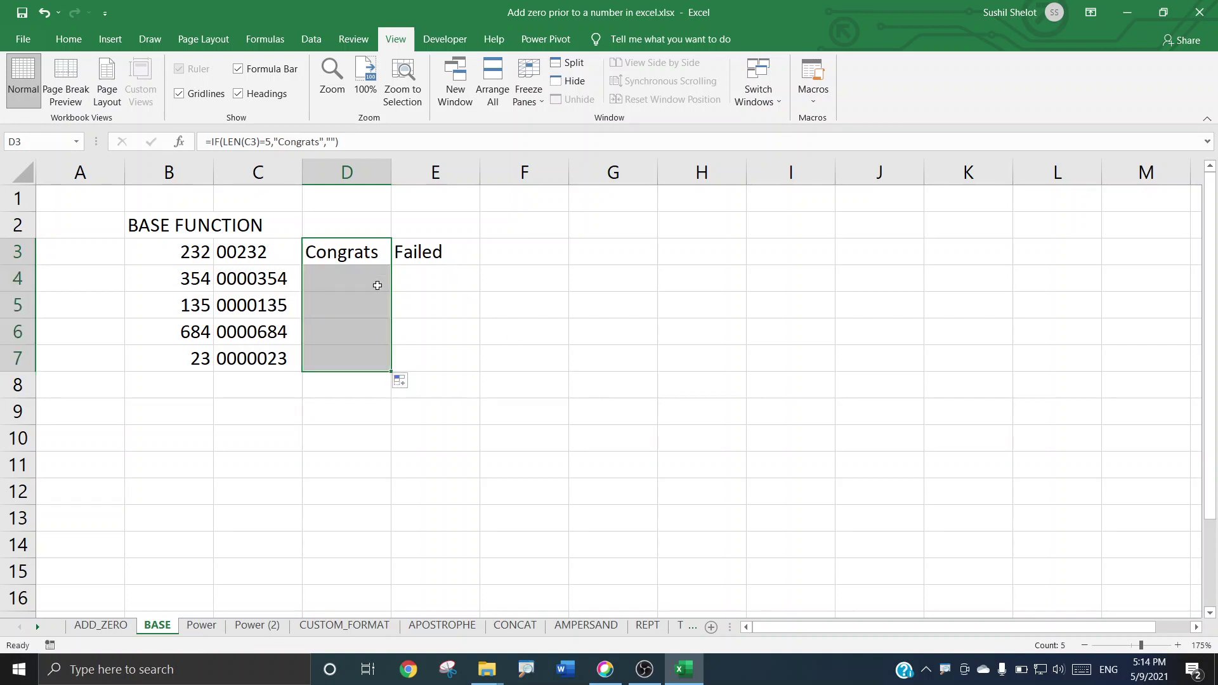
{"action": "left_click", "coordinate": [419, 254]}
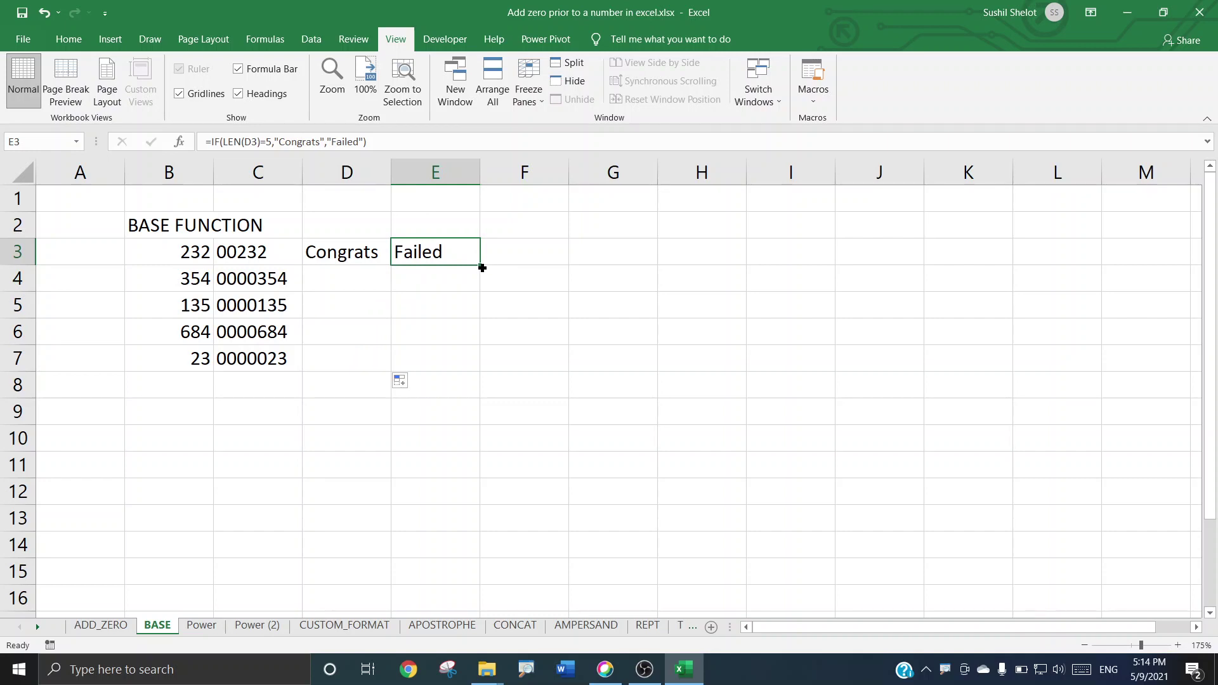
{"action": "left_click_drag", "start_coordinate": [480, 266], "coordinate": [479, 373]}
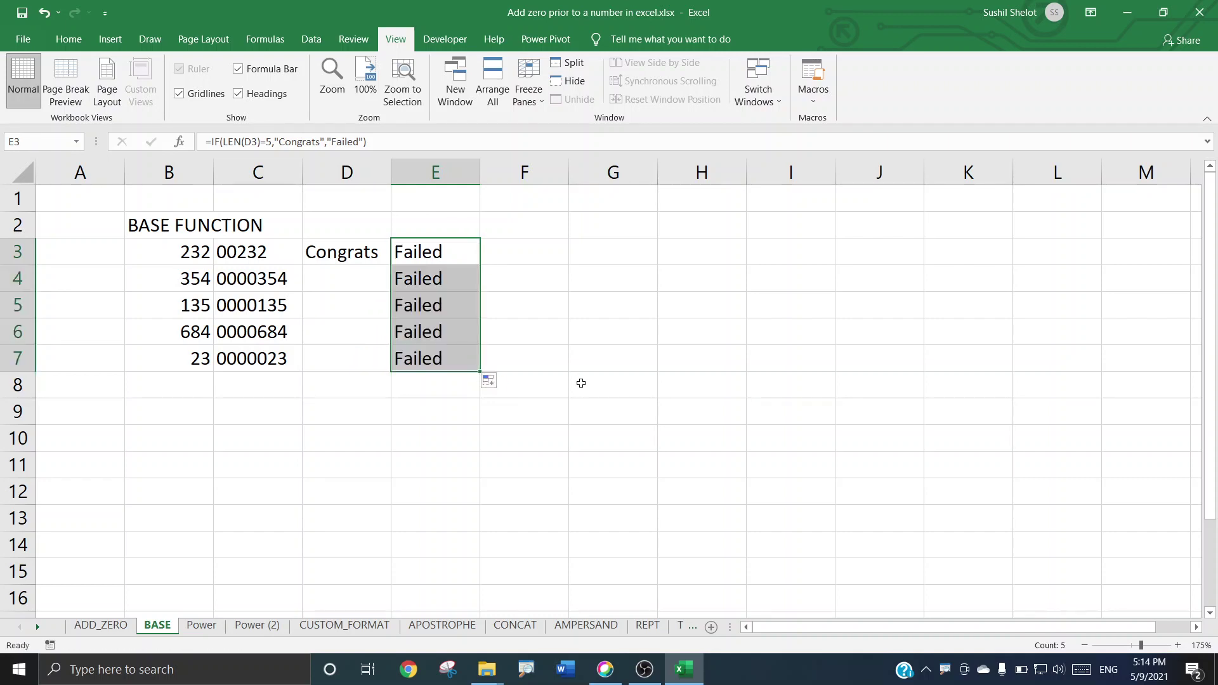
Change the length tested in the IF formula in D4 to 7
{"action": "left_click", "coordinate": [360, 283]}
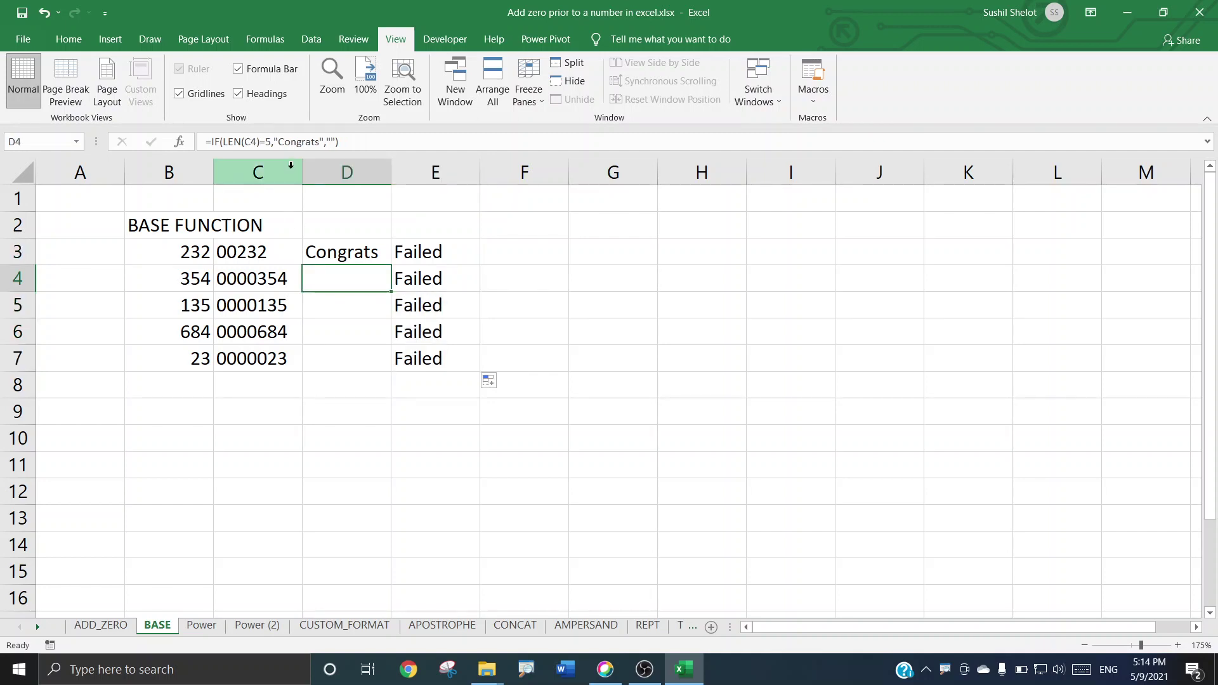
{"action": "double_click", "coordinate": [270, 143]}
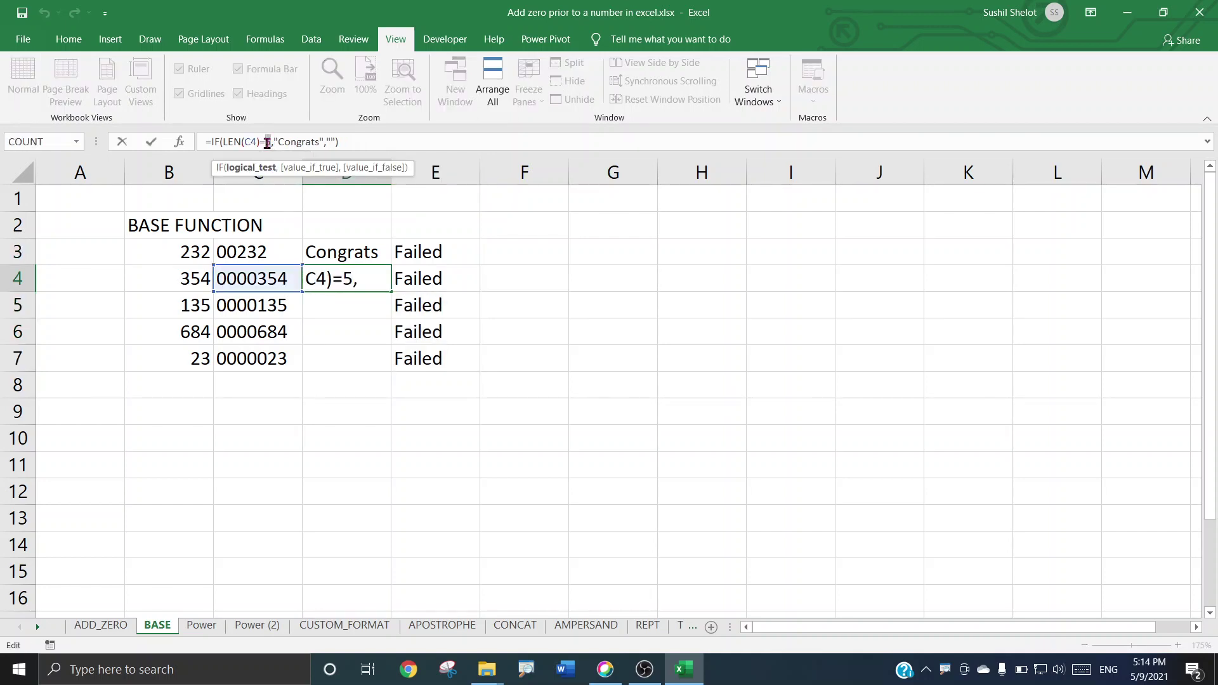
{"action": "type", "text": "7"}
{"action": "key", "text": "Return"}
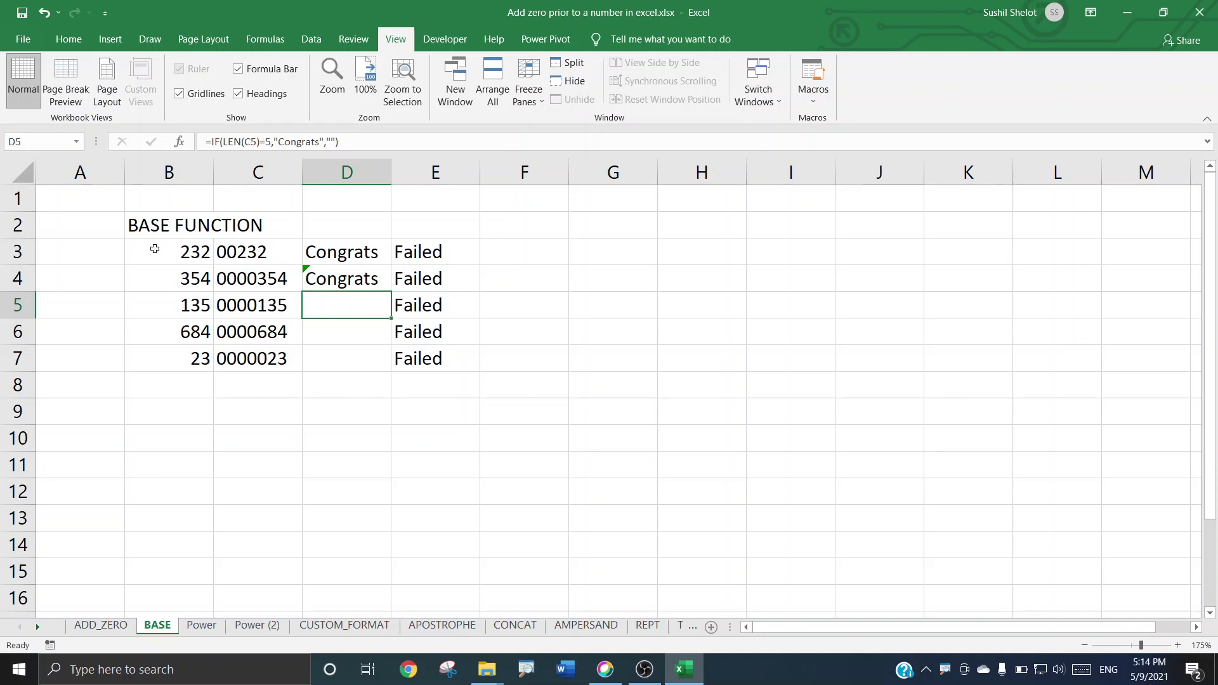
Compare the original numbers in Column1 with the zero-padded values in the ZERO column on the Power (2) sheet
{"action": "left_click", "coordinate": [210, 632]}
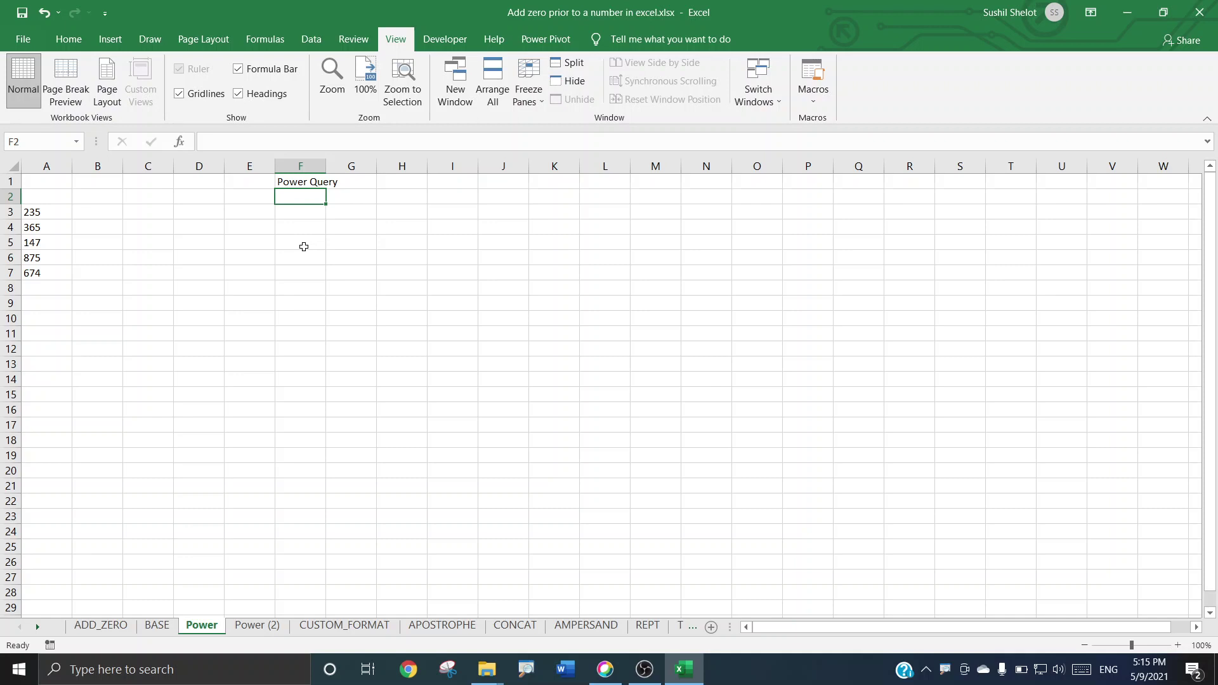
{"action": "left_click", "coordinate": [249, 630]}
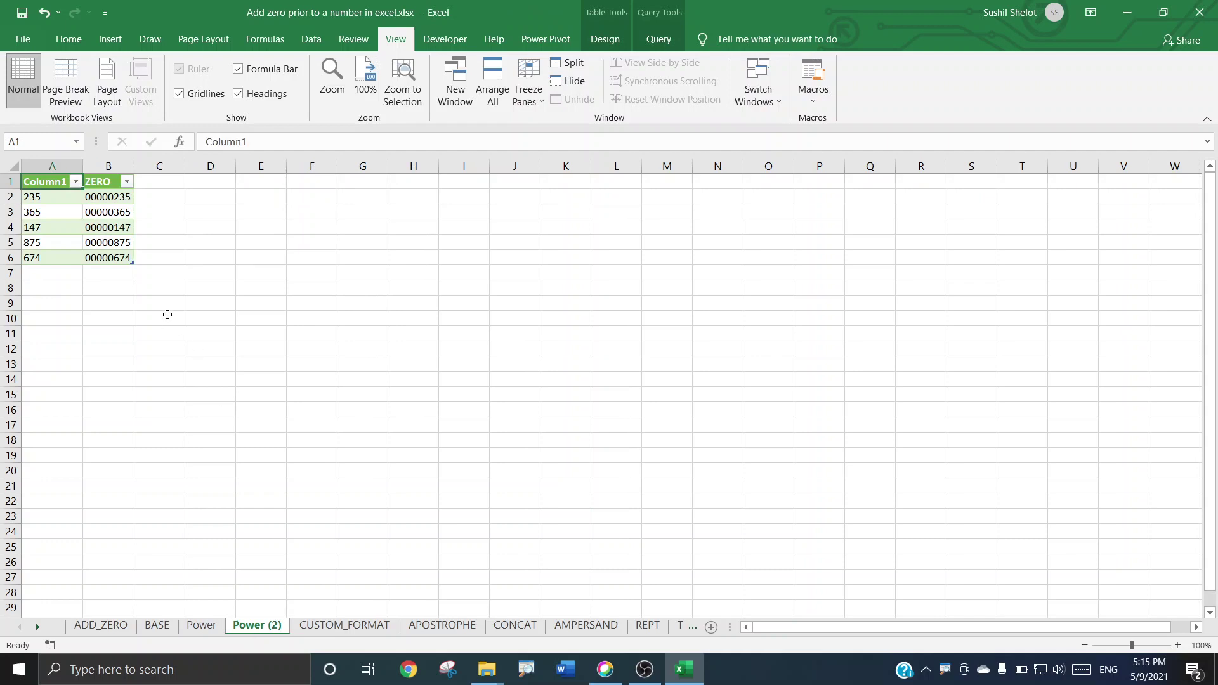
{"action": "left_click", "coordinate": [65, 200]}
{"action": "left_click_drag", "start_coordinate": [65, 200], "coordinate": [59, 264]}
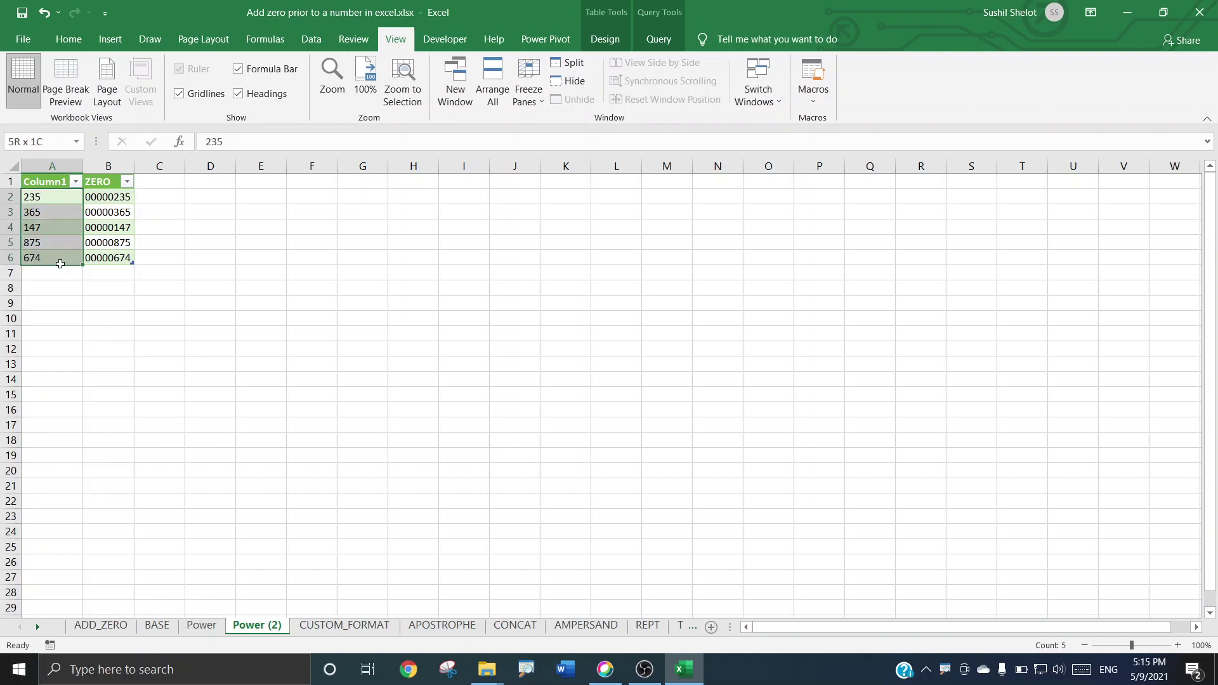
{"action": "left_click_drag", "start_coordinate": [110, 201], "coordinate": [106, 260]}
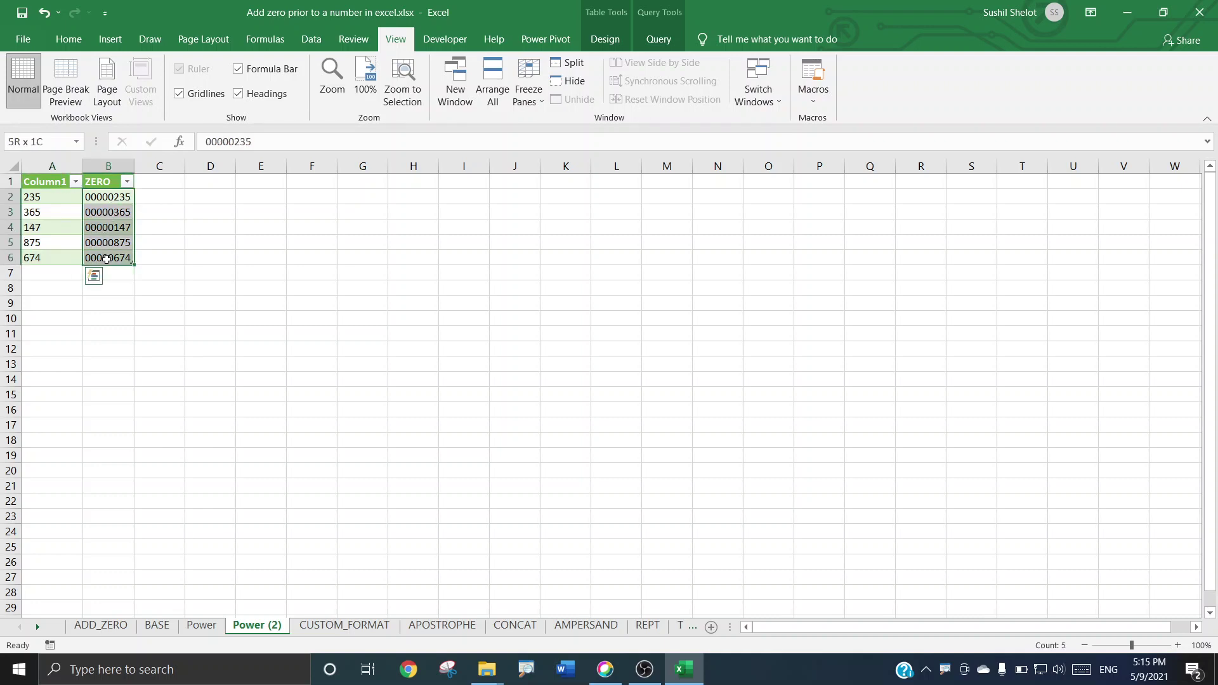
Return to the Power sheet and launch the Power Query Editor
{"action": "left_click", "coordinate": [203, 628]}
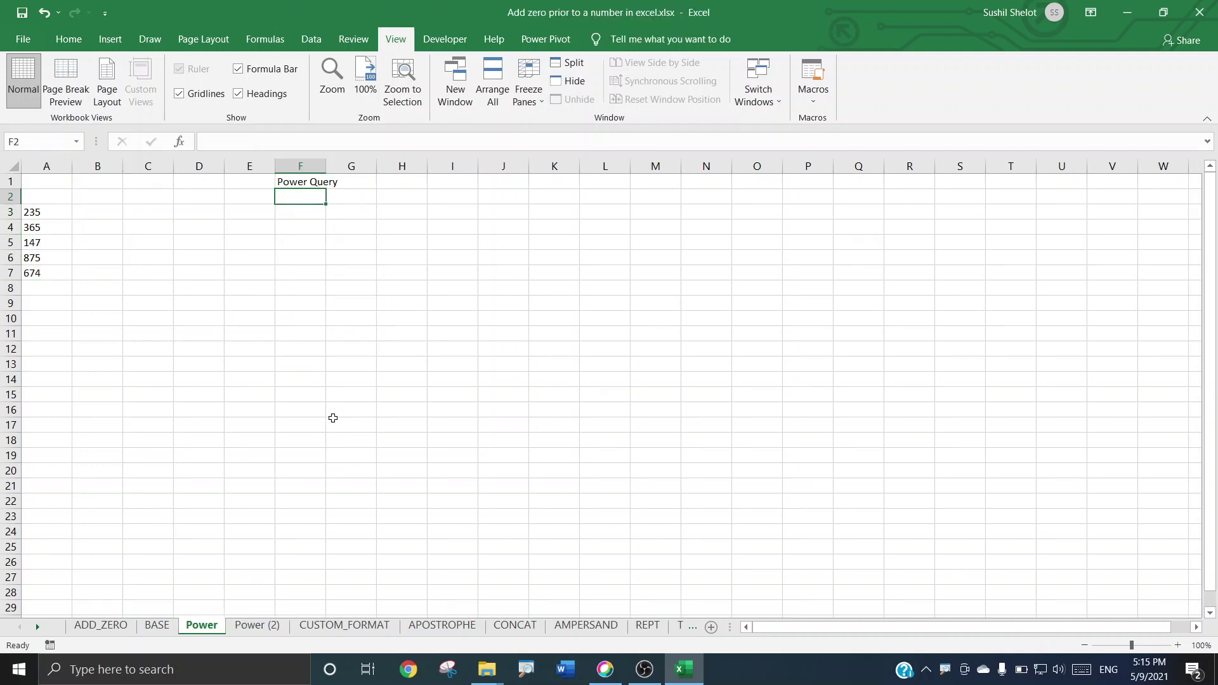
{"action": "left_click", "coordinate": [311, 38]}
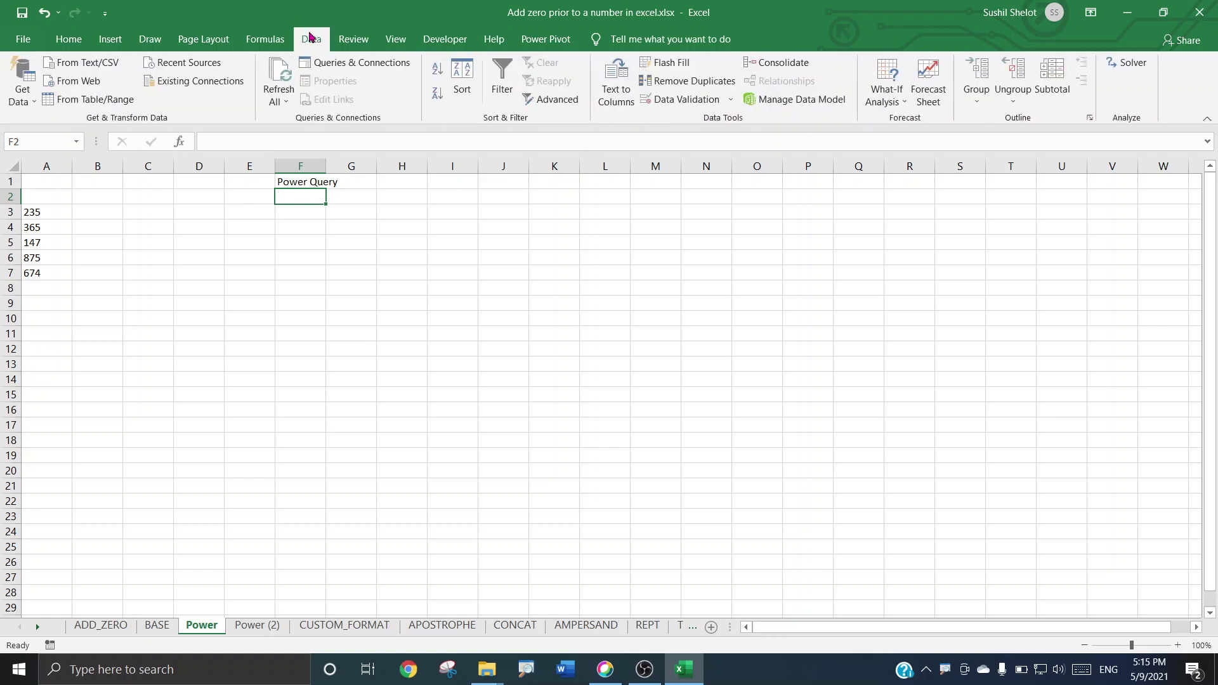
{"action": "left_click", "coordinate": [31, 101]}
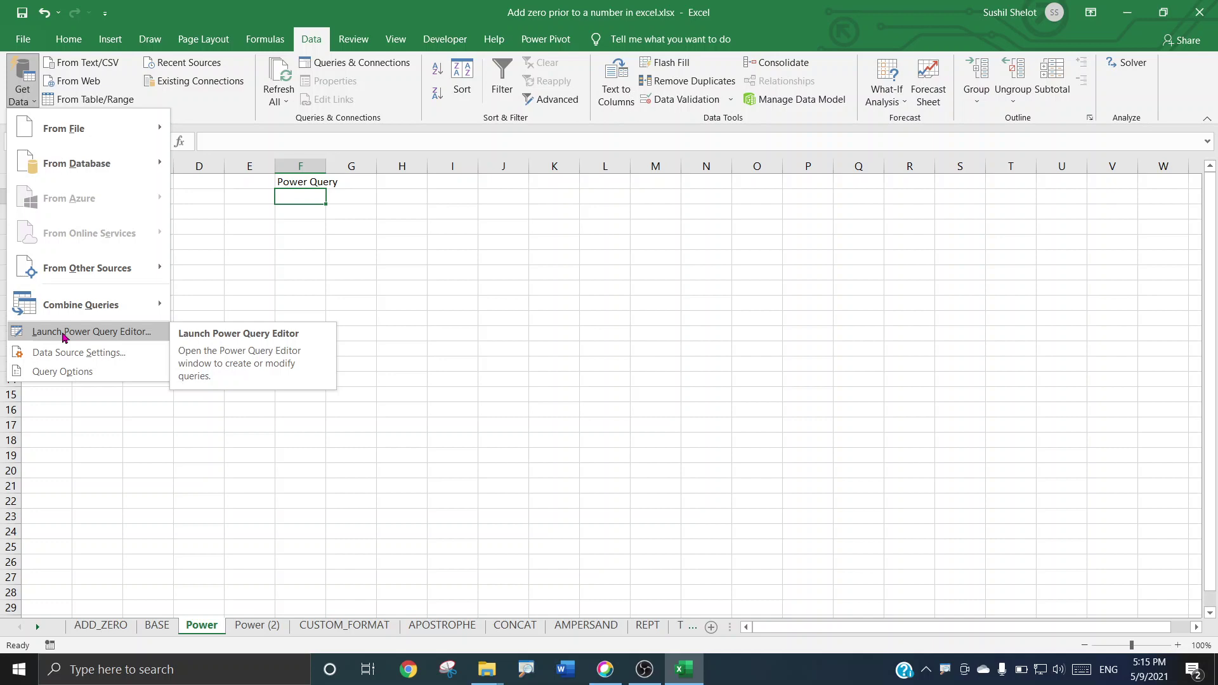
{"action": "left_click", "coordinate": [64, 333]}
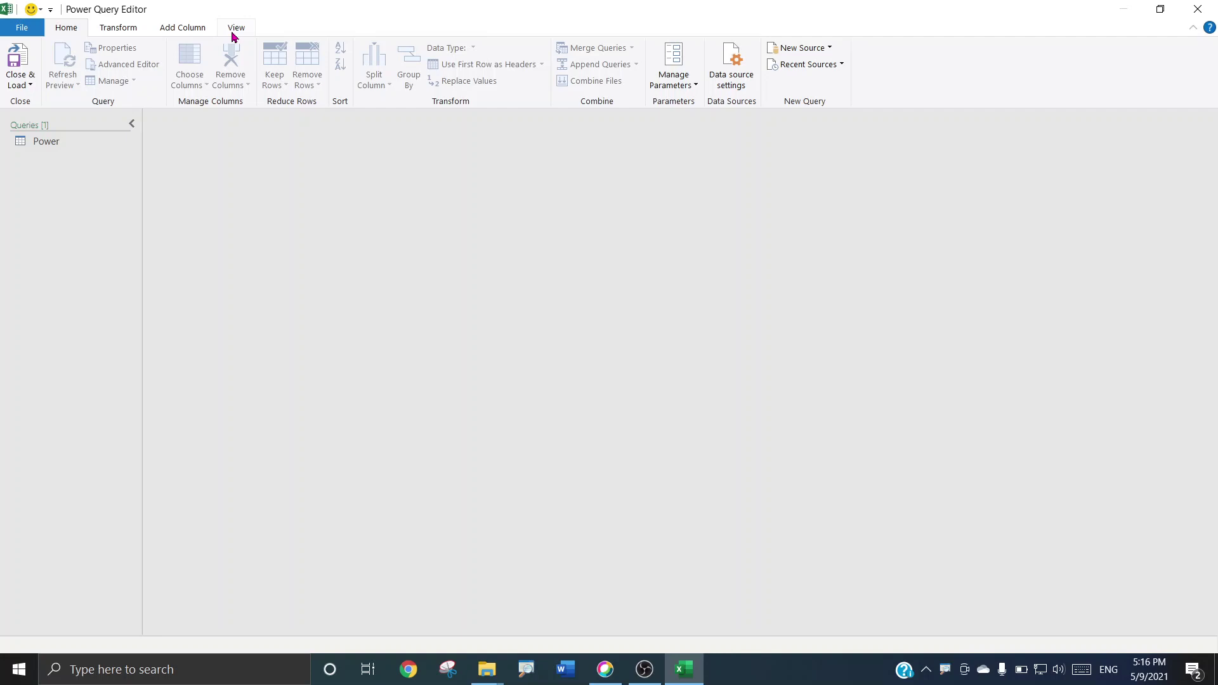
Import the Power sheet from the workbook "Add zero prior to a number in excel.xlsx" as a new query
{"action": "left_click", "coordinate": [789, 51]}
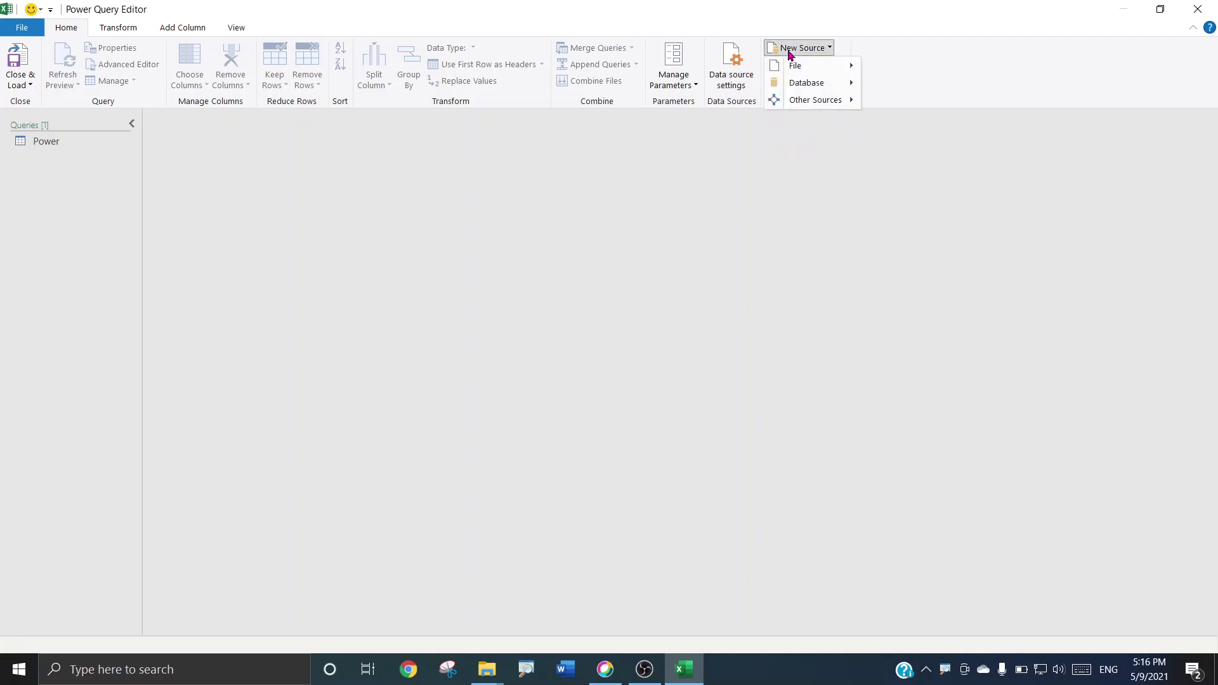
{"action": "mouse_move", "coordinate": [798, 66]}
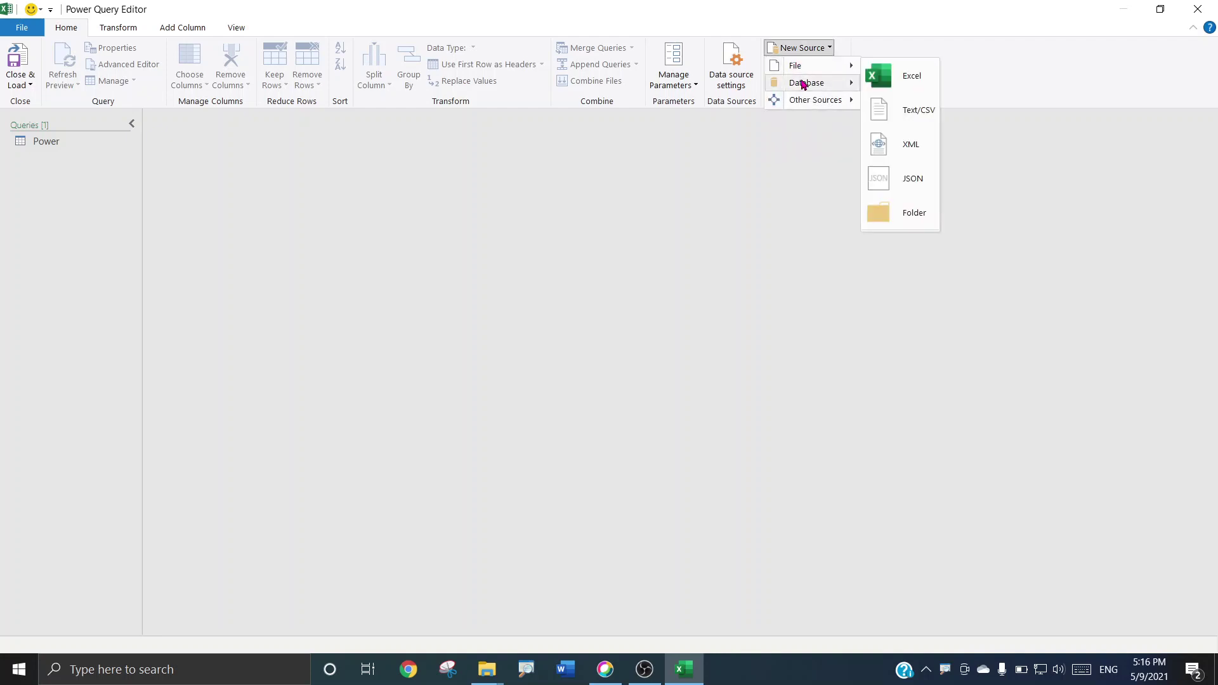
{"action": "mouse_move", "coordinate": [803, 87]}
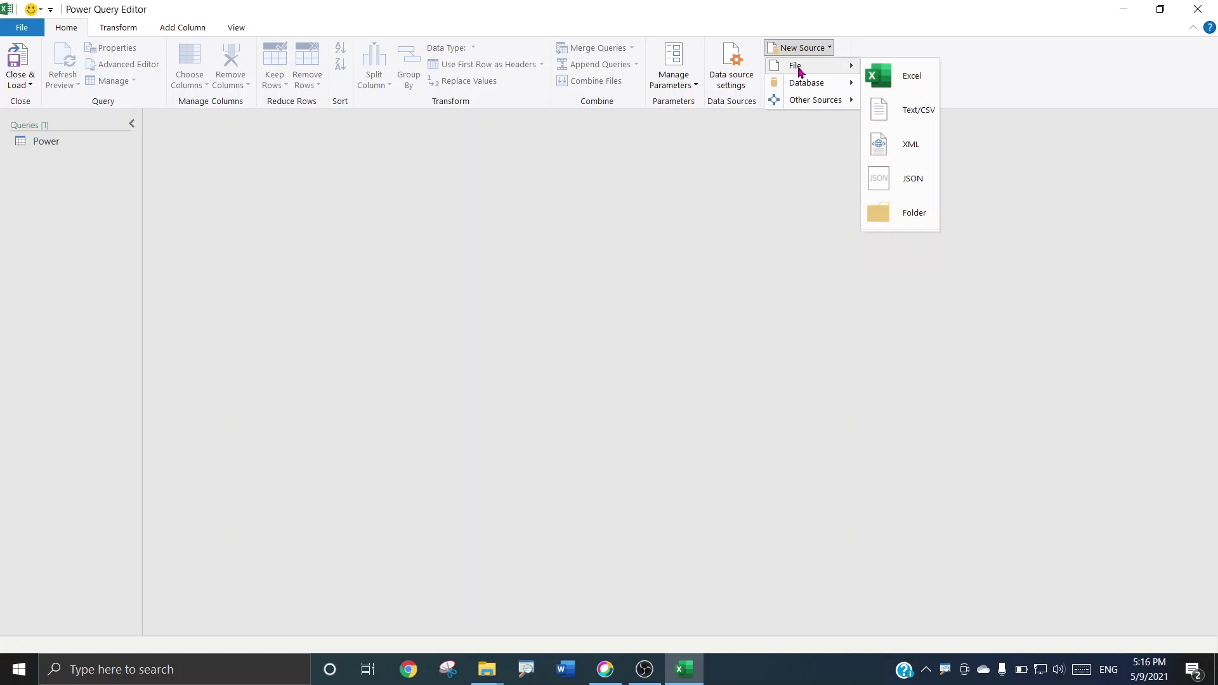
{"action": "left_click", "coordinate": [893, 84]}
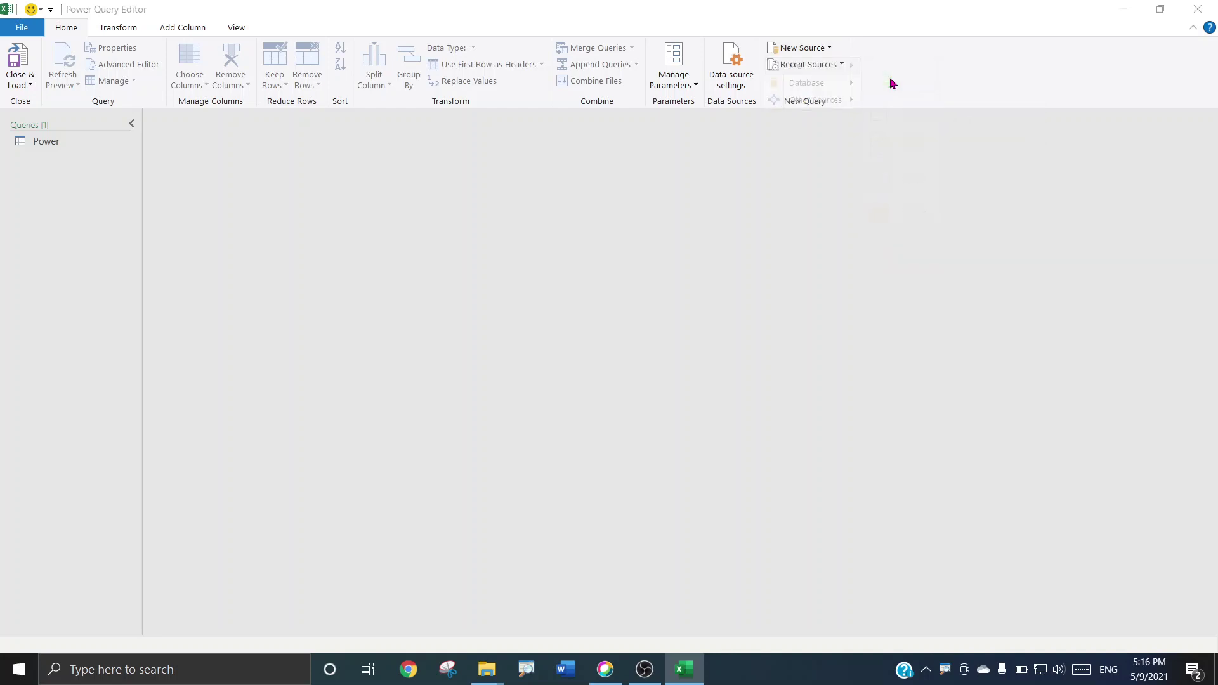
{"action": "left_click", "coordinate": [313, 117]}
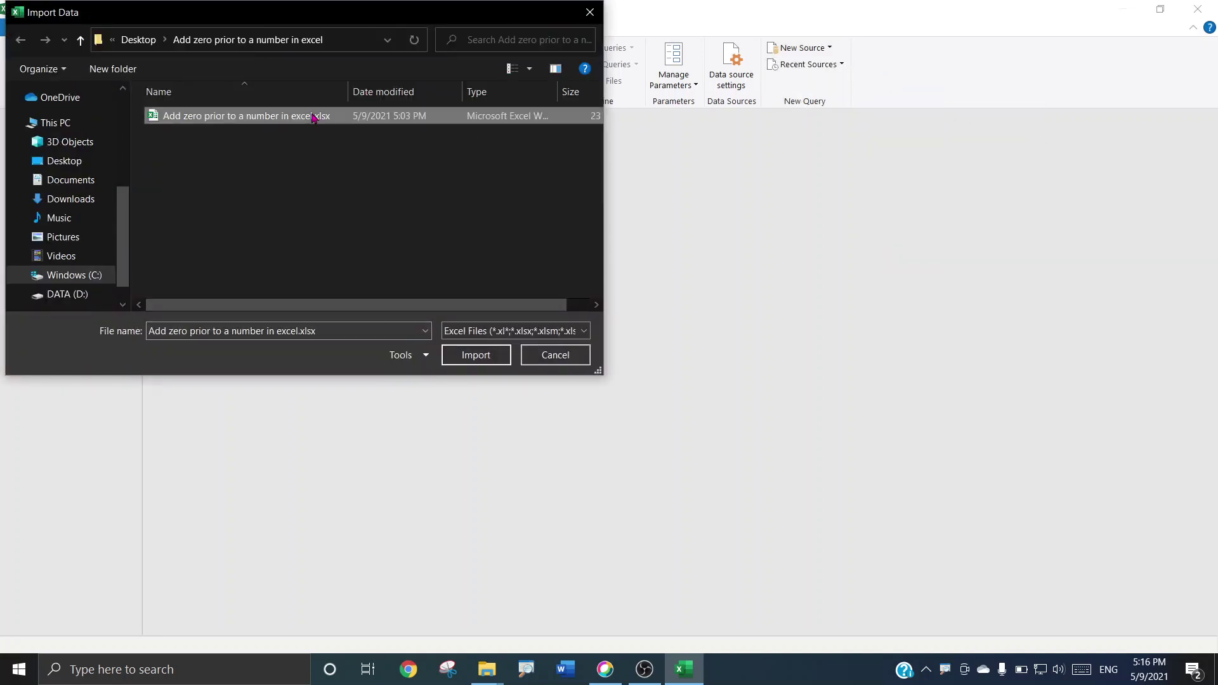
{"action": "left_click", "coordinate": [476, 356]}
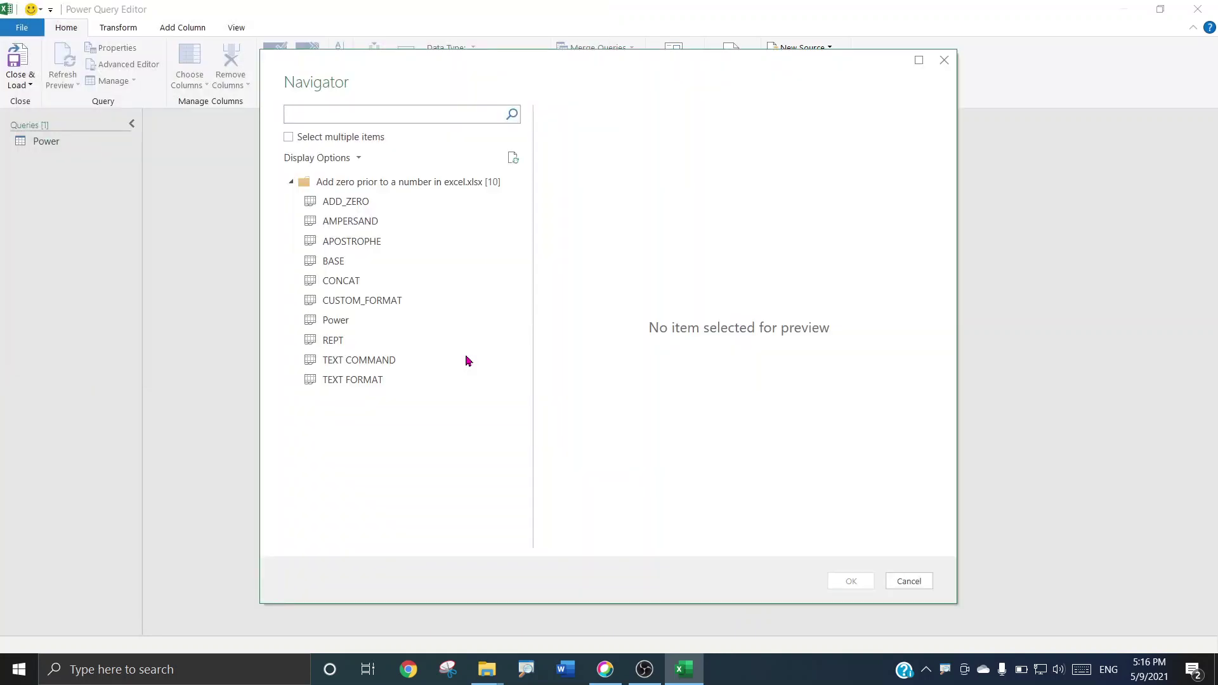
{"action": "double_click", "coordinate": [336, 321]}
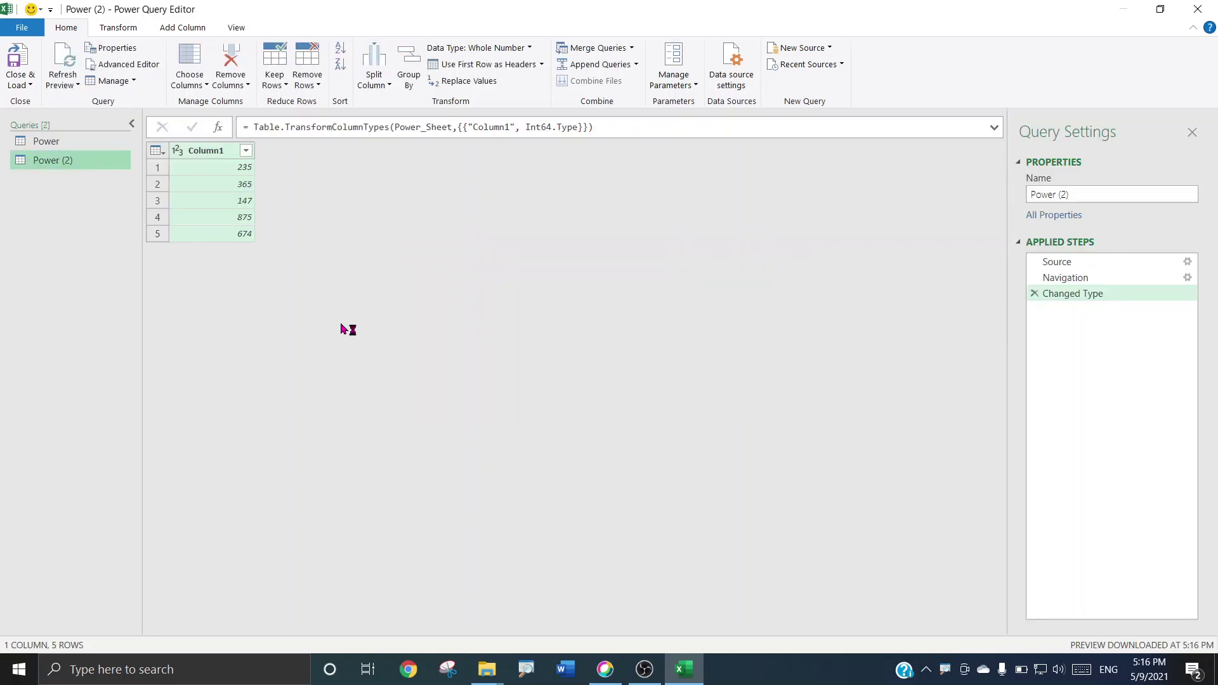
{"action": "left_click", "coordinate": [59, 150]}
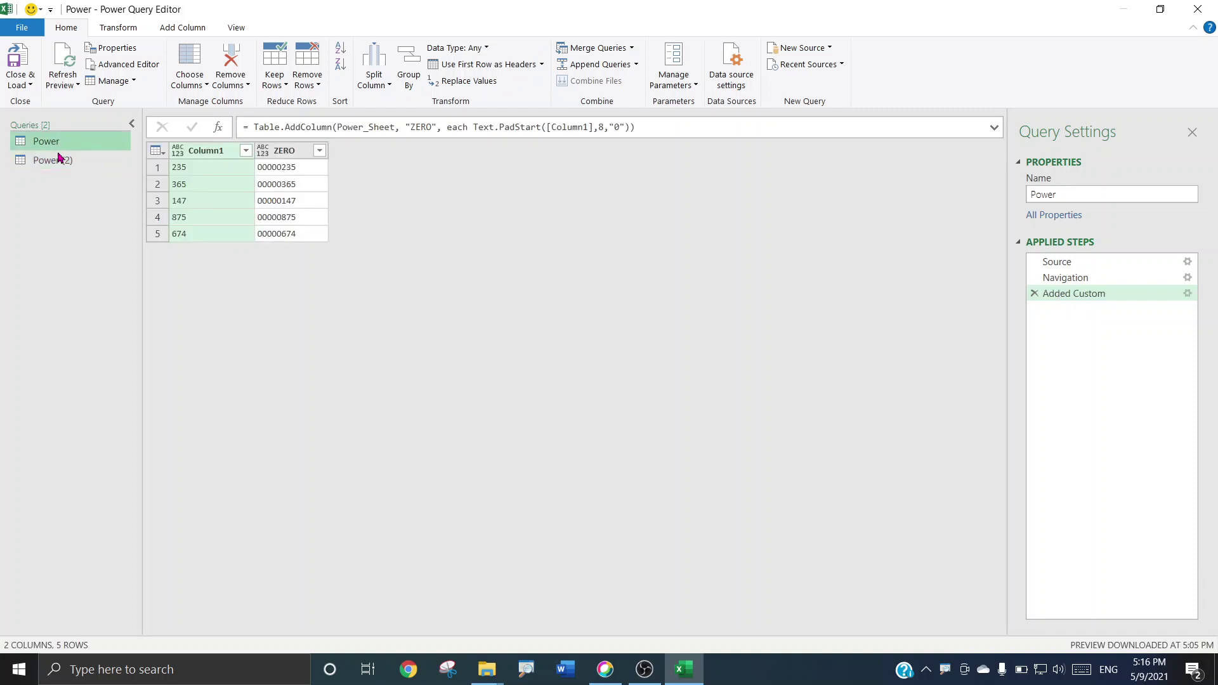
{"action": "left_click", "coordinate": [59, 166]}
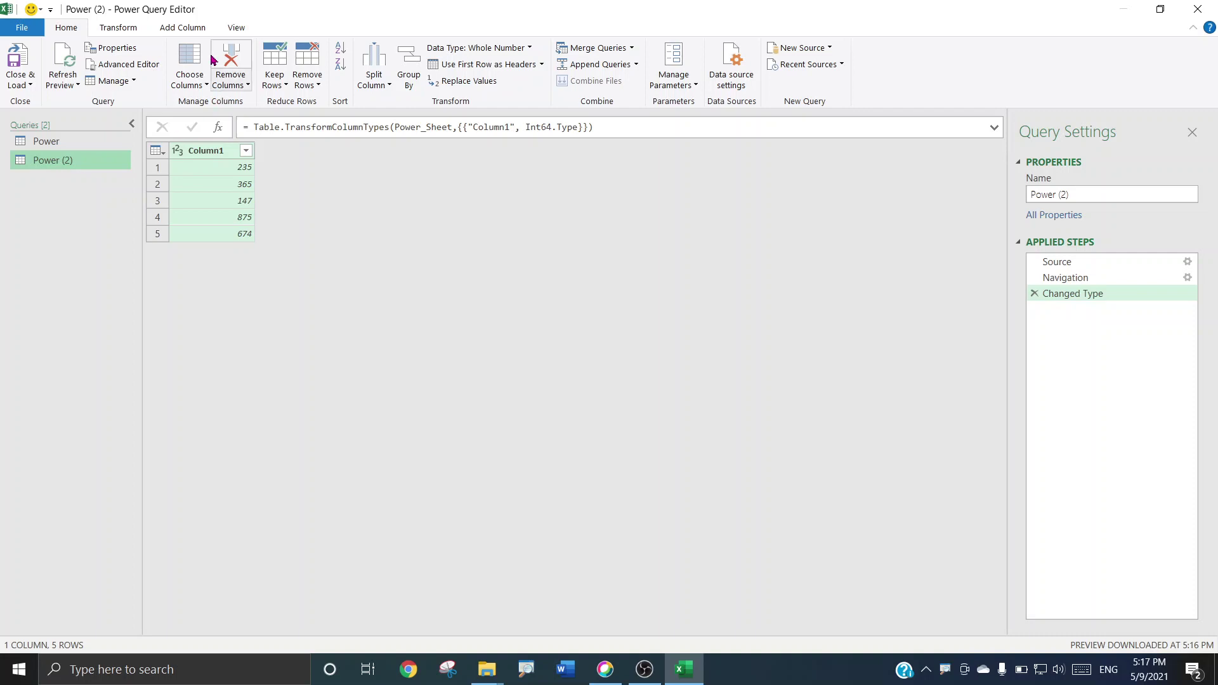
{"action": "left_click", "coordinate": [196, 32]}
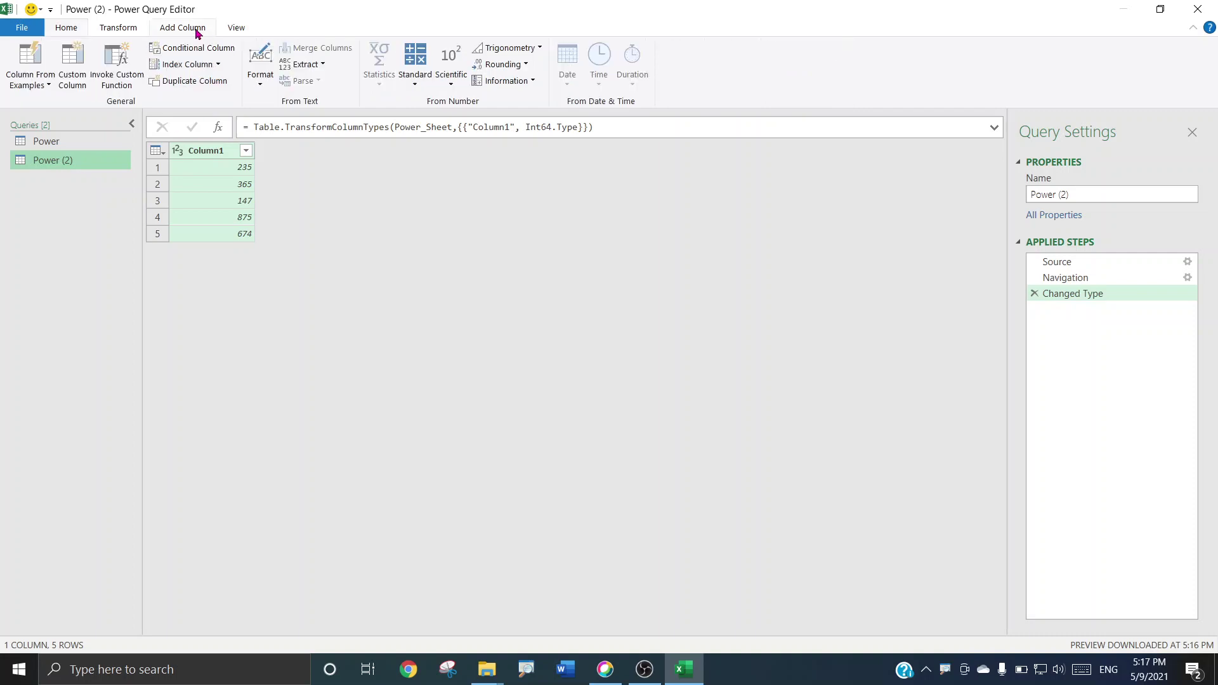
{"action": "left_click", "coordinate": [80, 66]}
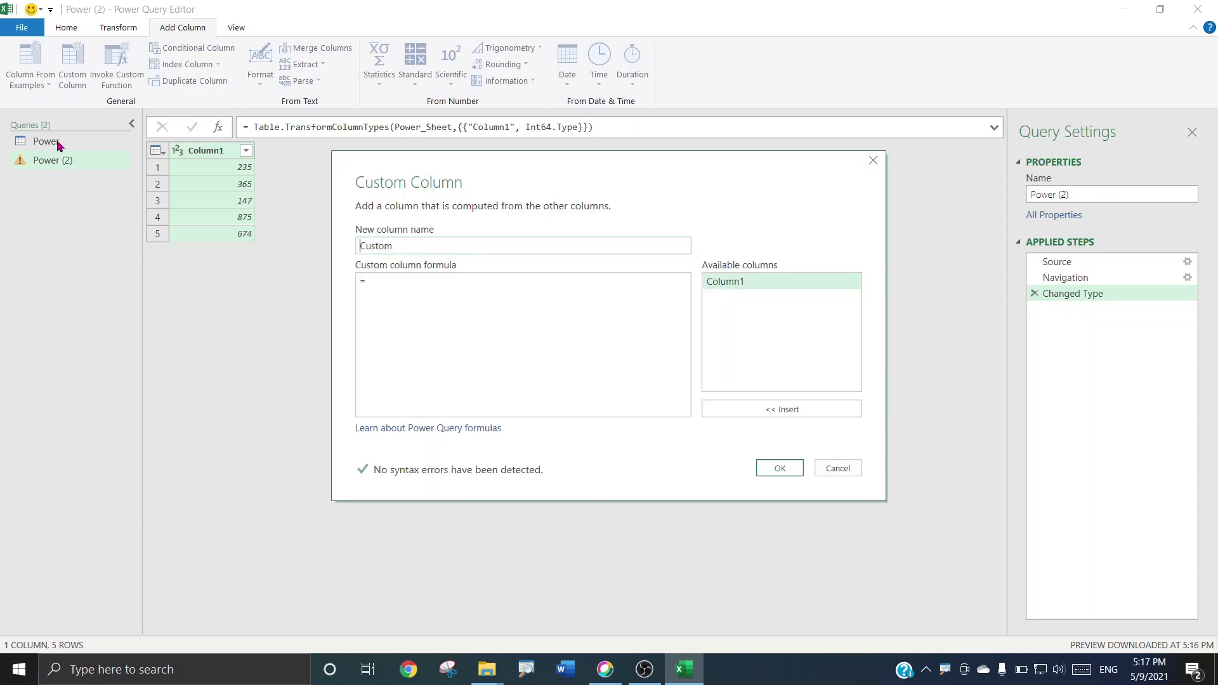
{"action": "left_click", "coordinate": [840, 474]}
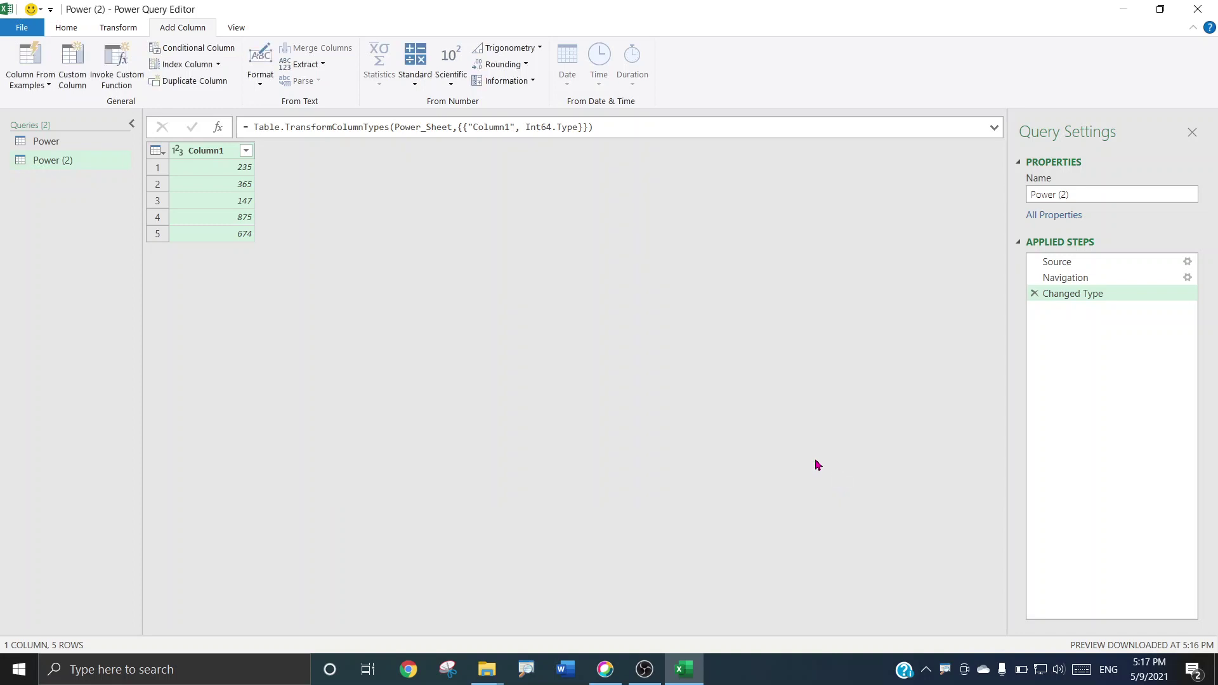
Delete the old Power query that already contains the ZERO column
{"action": "left_click", "coordinate": [47, 142]}
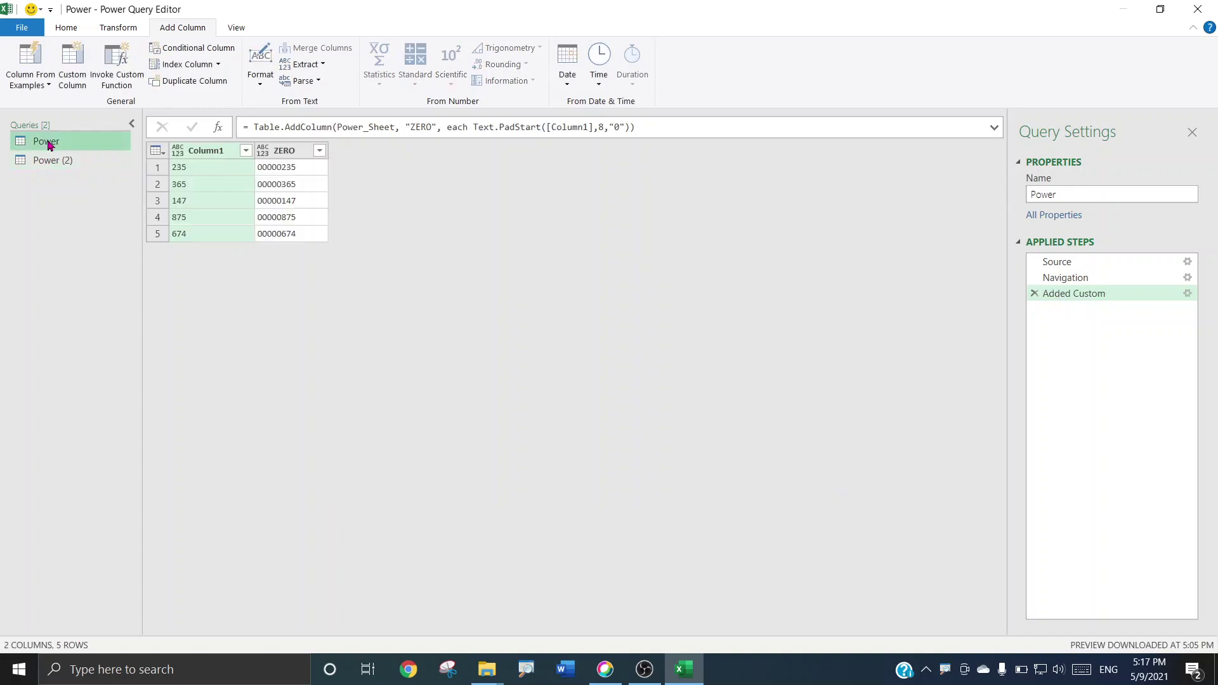
{"action": "right_click", "coordinate": [49, 144]}
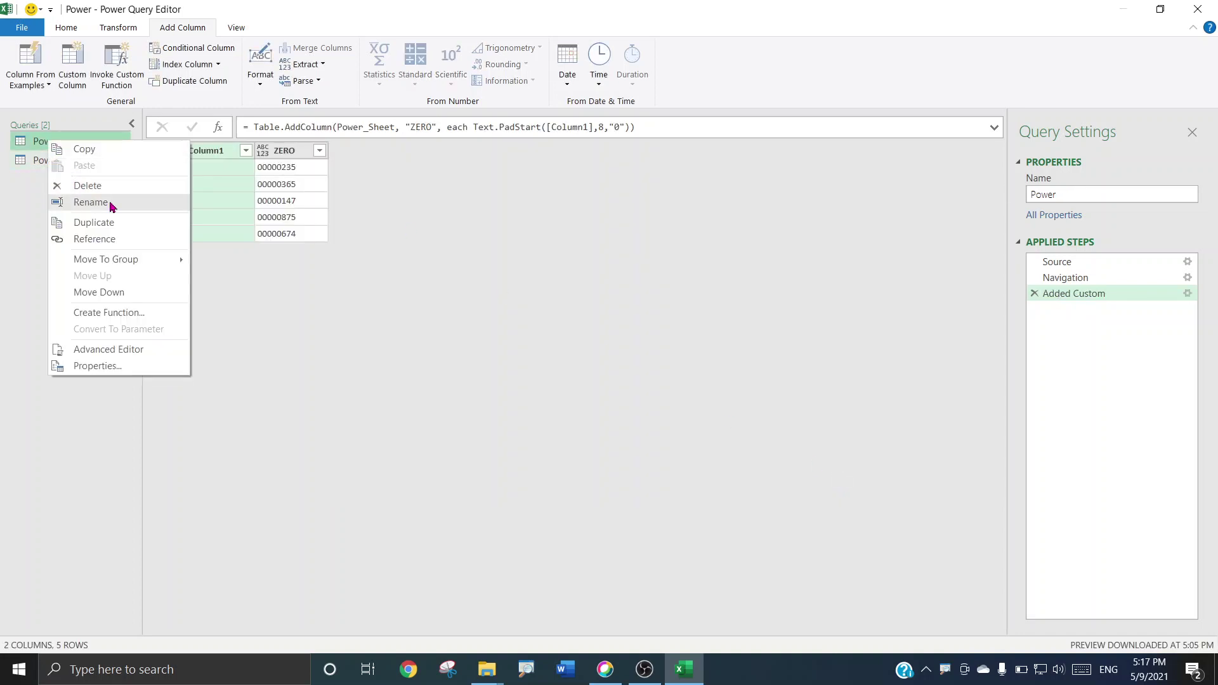
{"action": "left_click", "coordinate": [95, 186]}
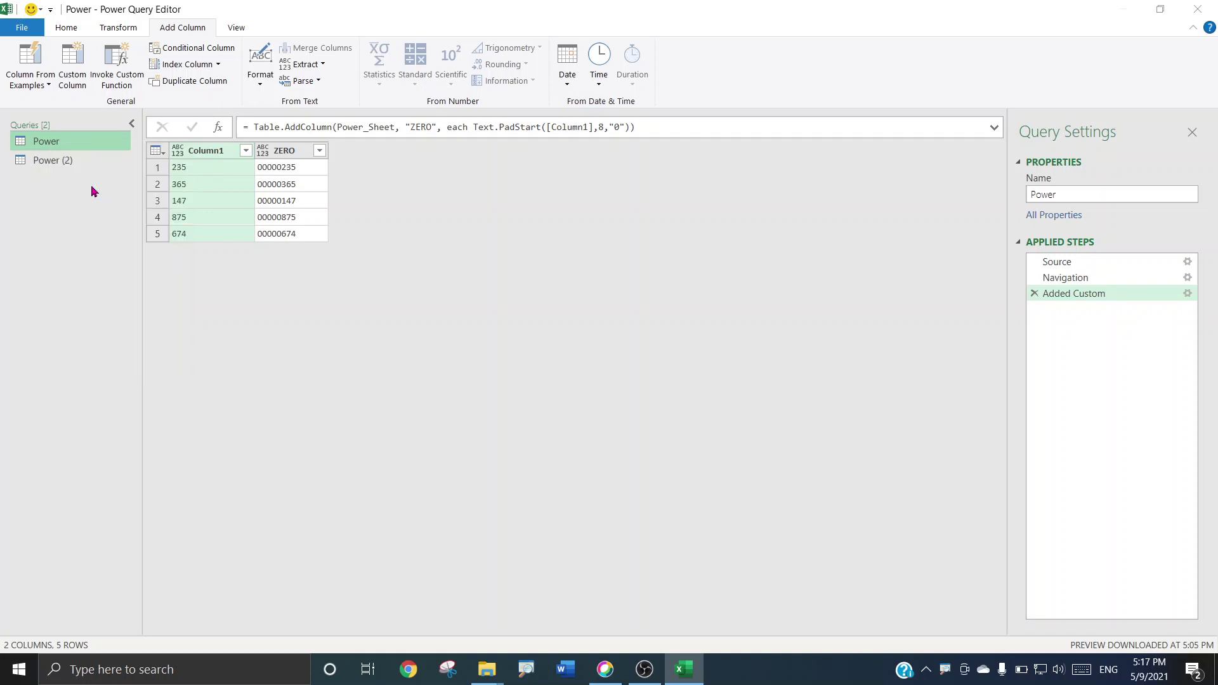
{"action": "left_click", "coordinate": [686, 354]}
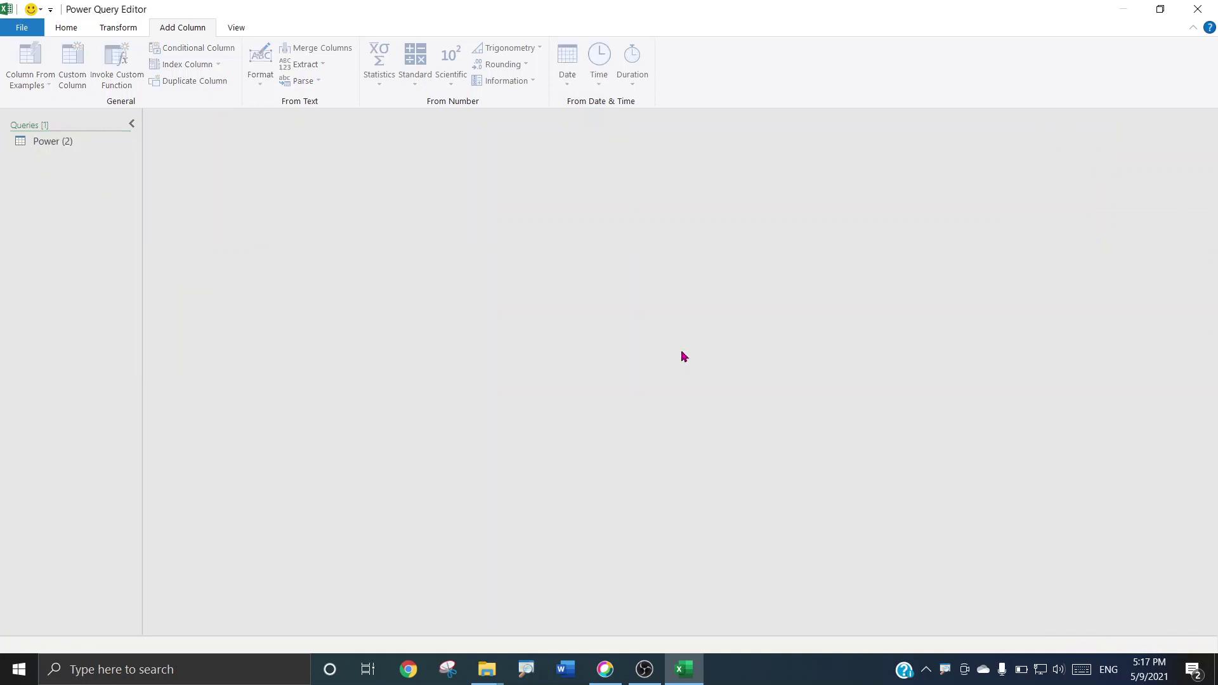
Start a custom column in the Power (2) query and name it Add_zero
{"action": "left_click", "coordinate": [51, 146]}
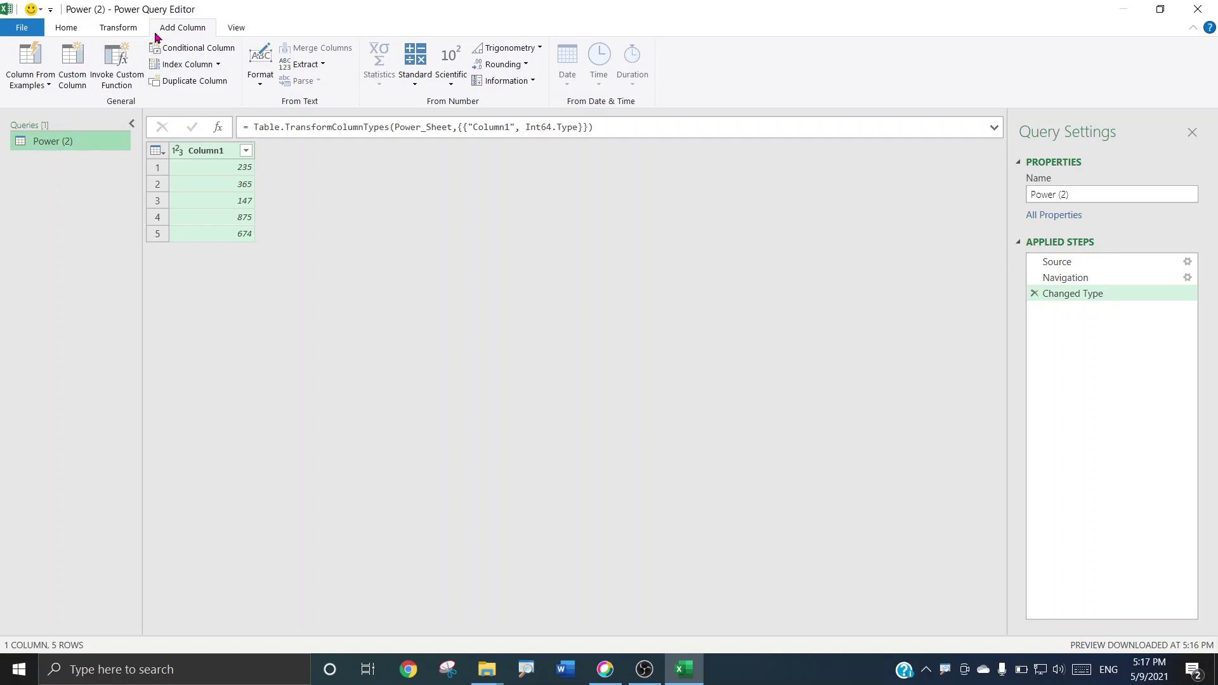
{"action": "left_click", "coordinate": [69, 76]}
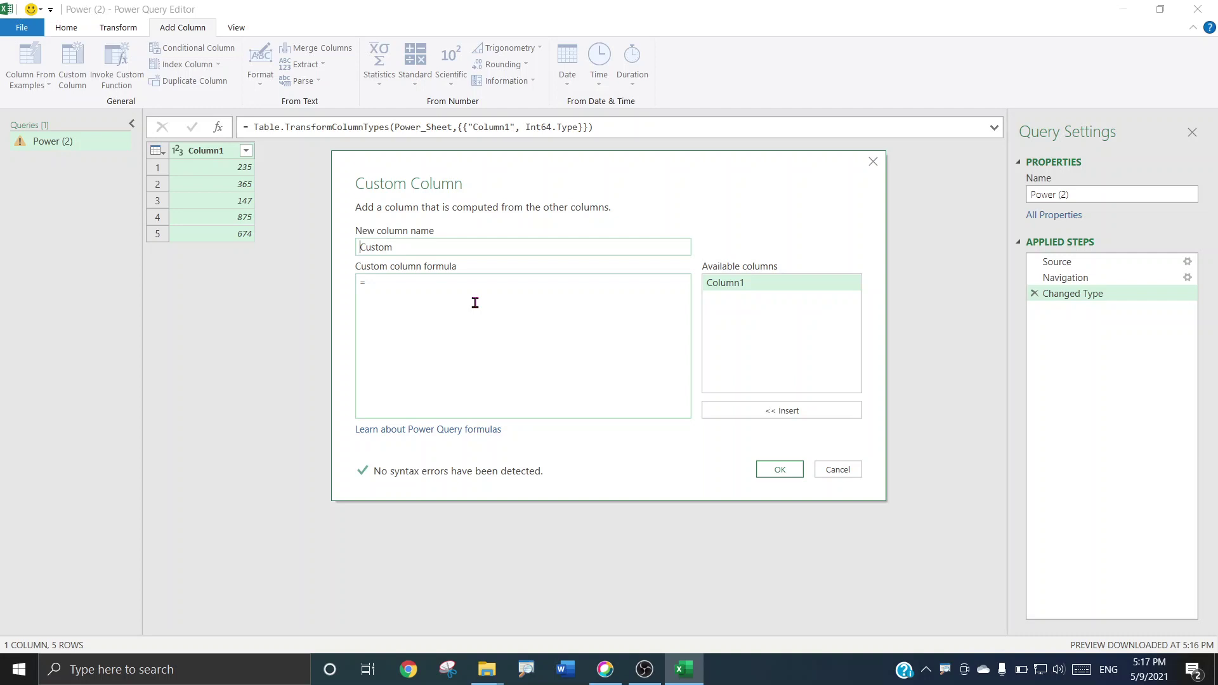
{"action": "left_click_drag", "start_coordinate": [406, 248], "coordinate": [347, 248]}
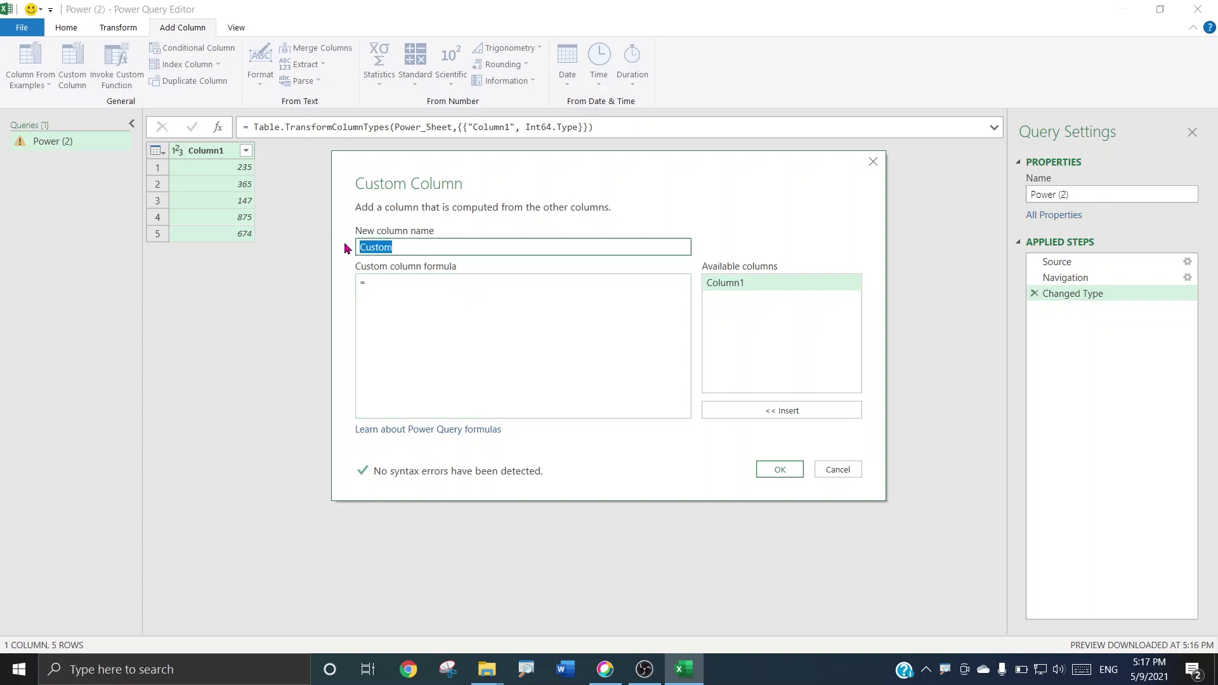
{"action": "type", "text": "Add"}
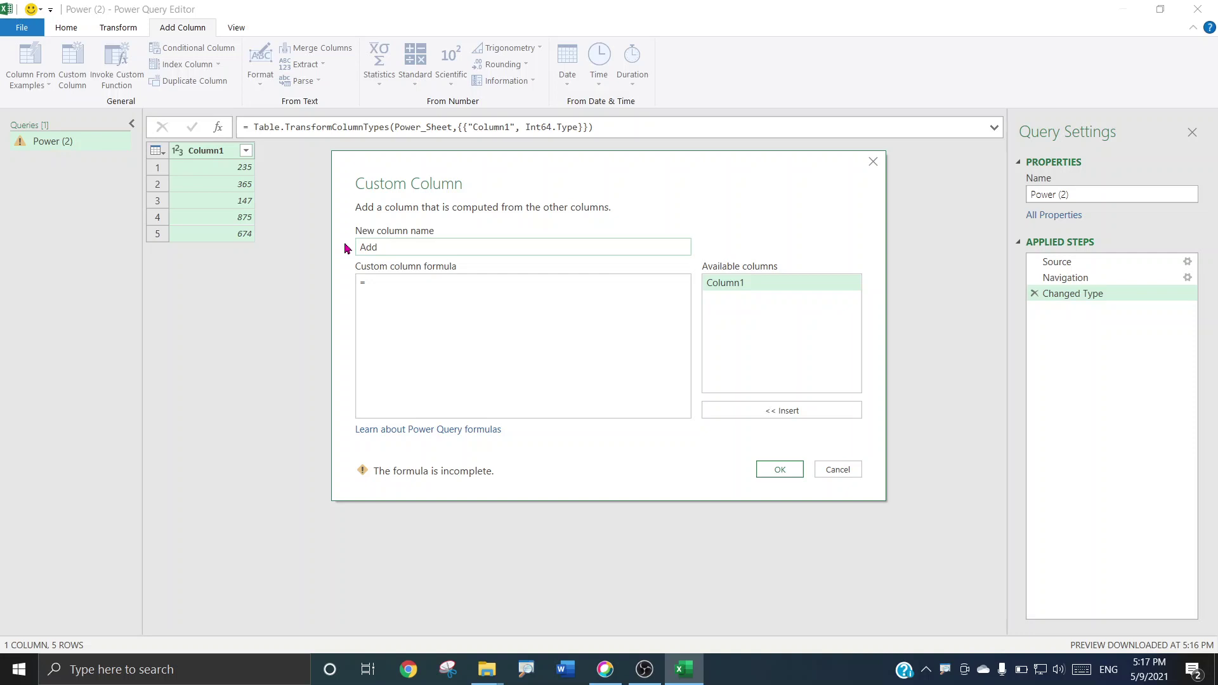
{"action": "type", "text": "_zero"}
Enter the formula Text.PadStart([Column1],7,"0") for the custom column and create it
{"action": "left_click", "coordinate": [385, 284]}
{"action": "type", "text": "Text.Pa"}
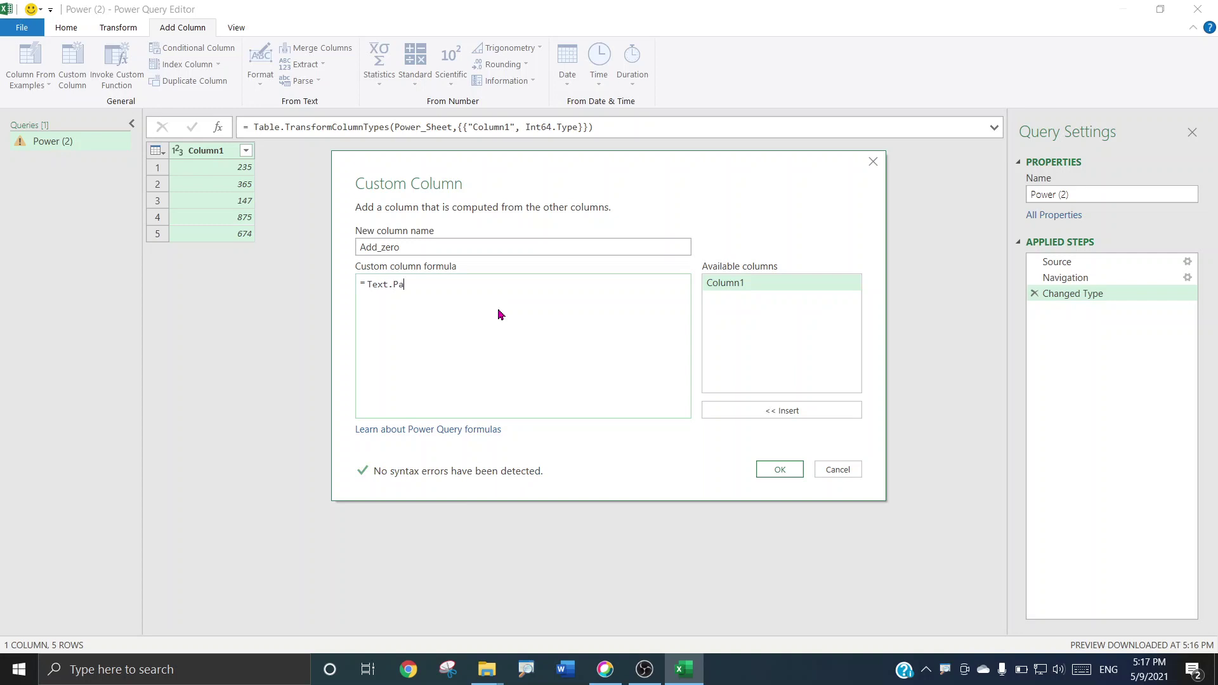
{"action": "type", "text": "dStart(["}
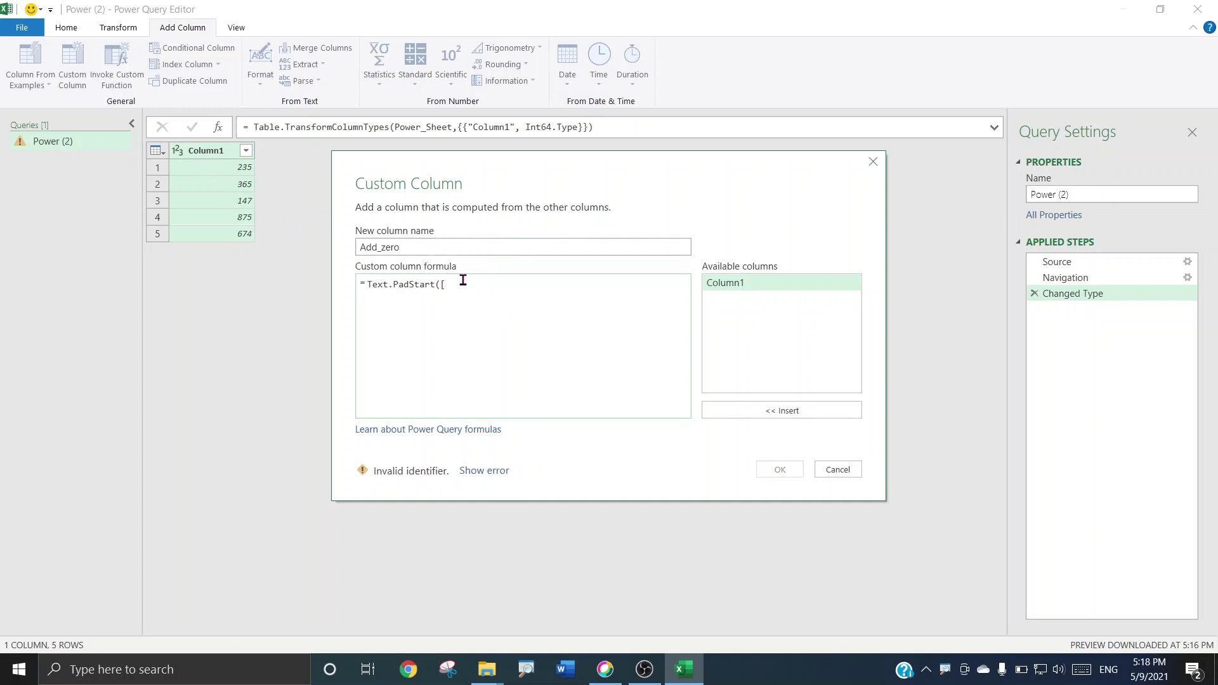
{"action": "type", "text": "Column1"}
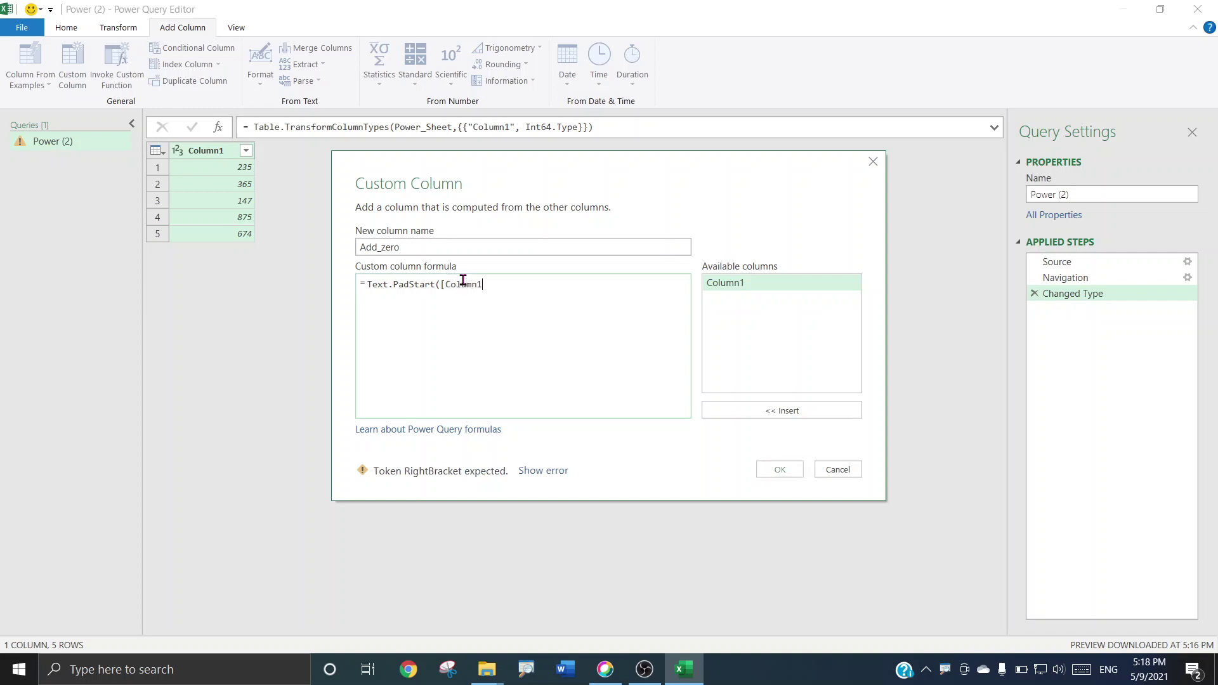
{"action": "type", "text": "]"}
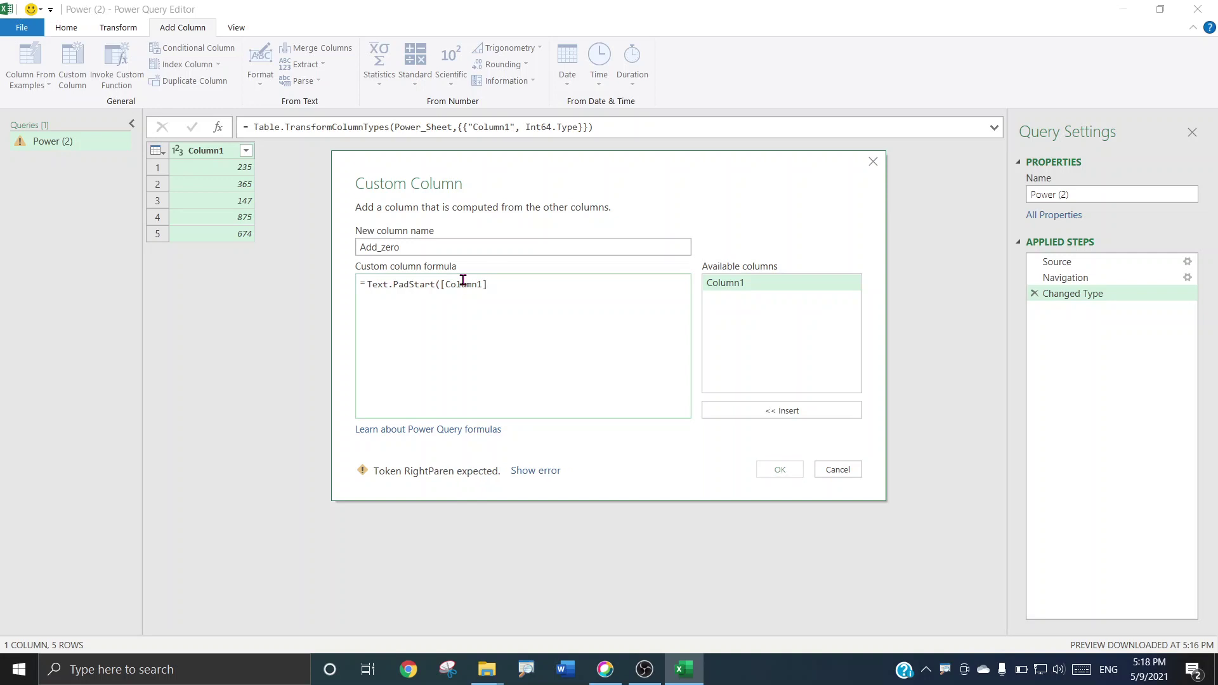
{"action": "type", "text": ",7,\""}
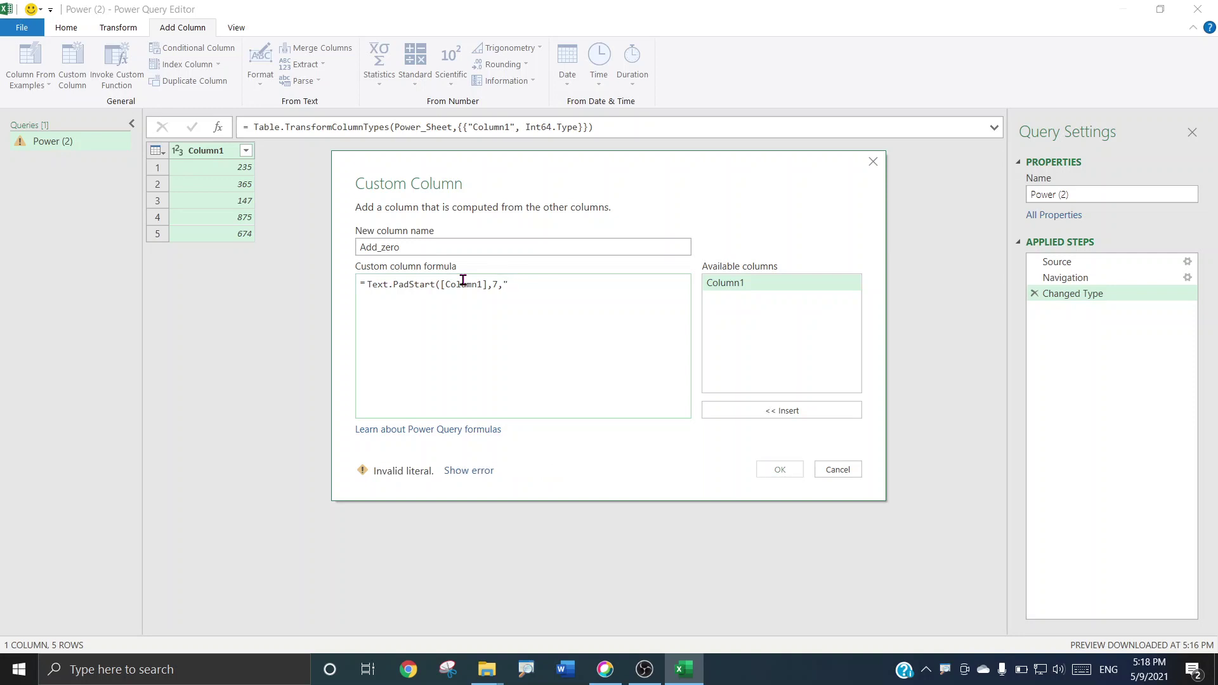
{"action": "type", "text": "0\""}
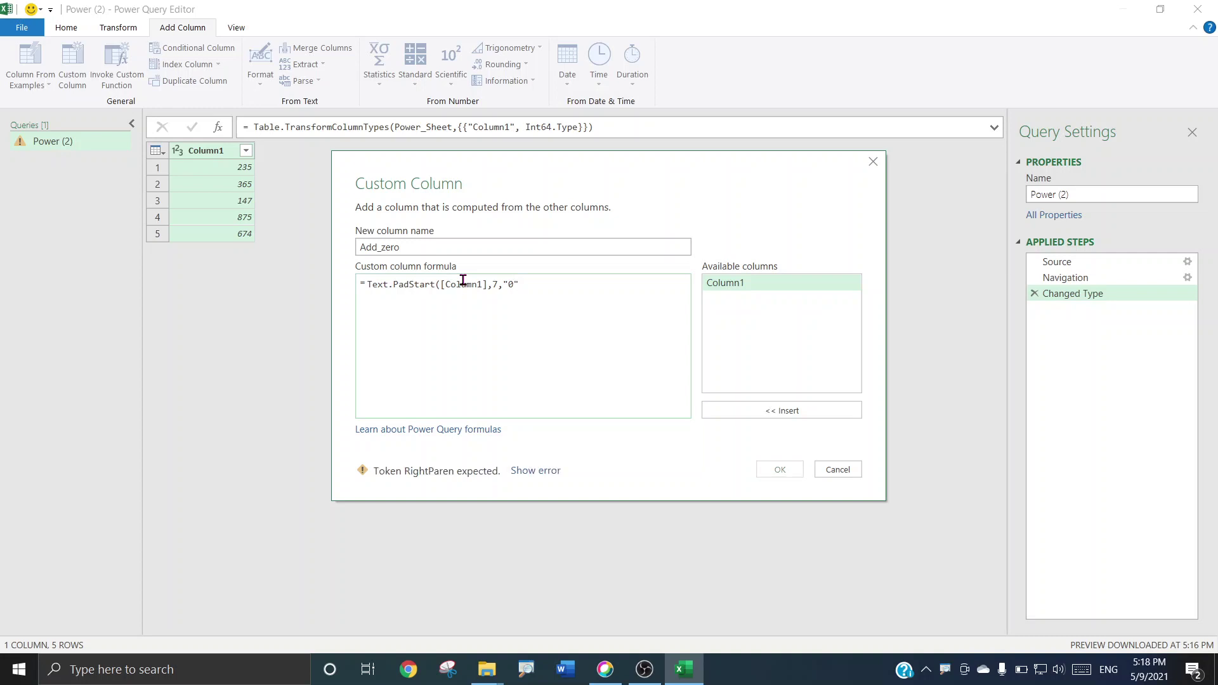
{"action": "type", "text": ")"}
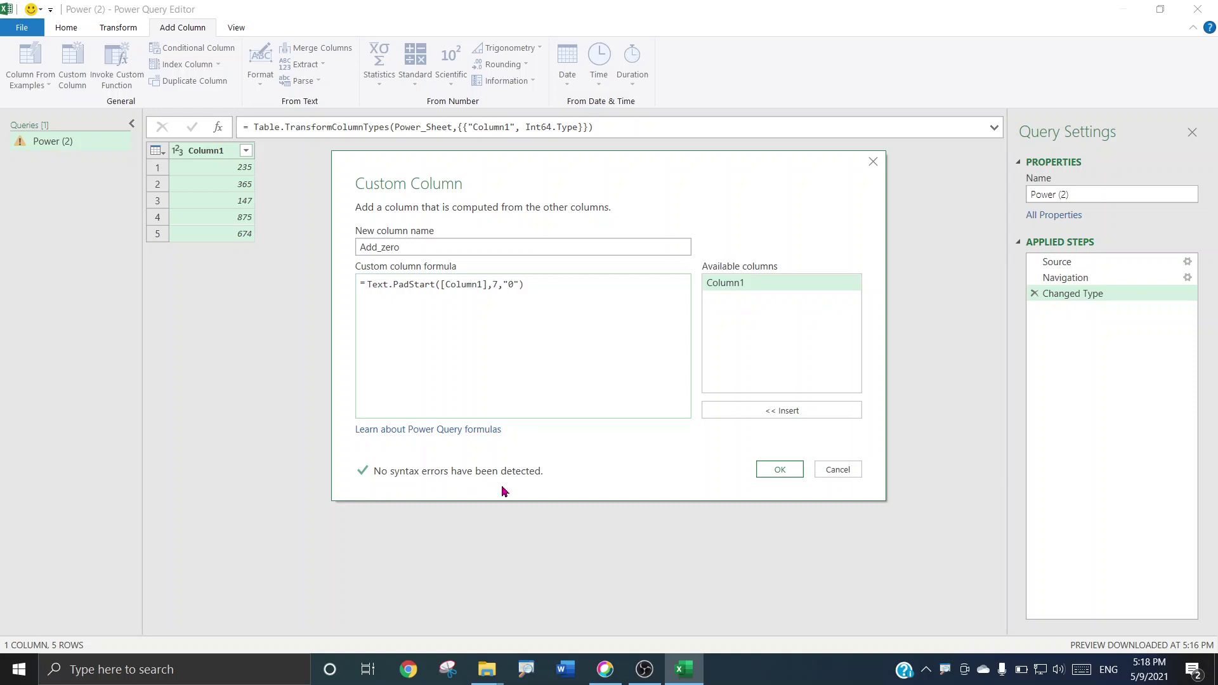
{"action": "left_click", "coordinate": [766, 471]}
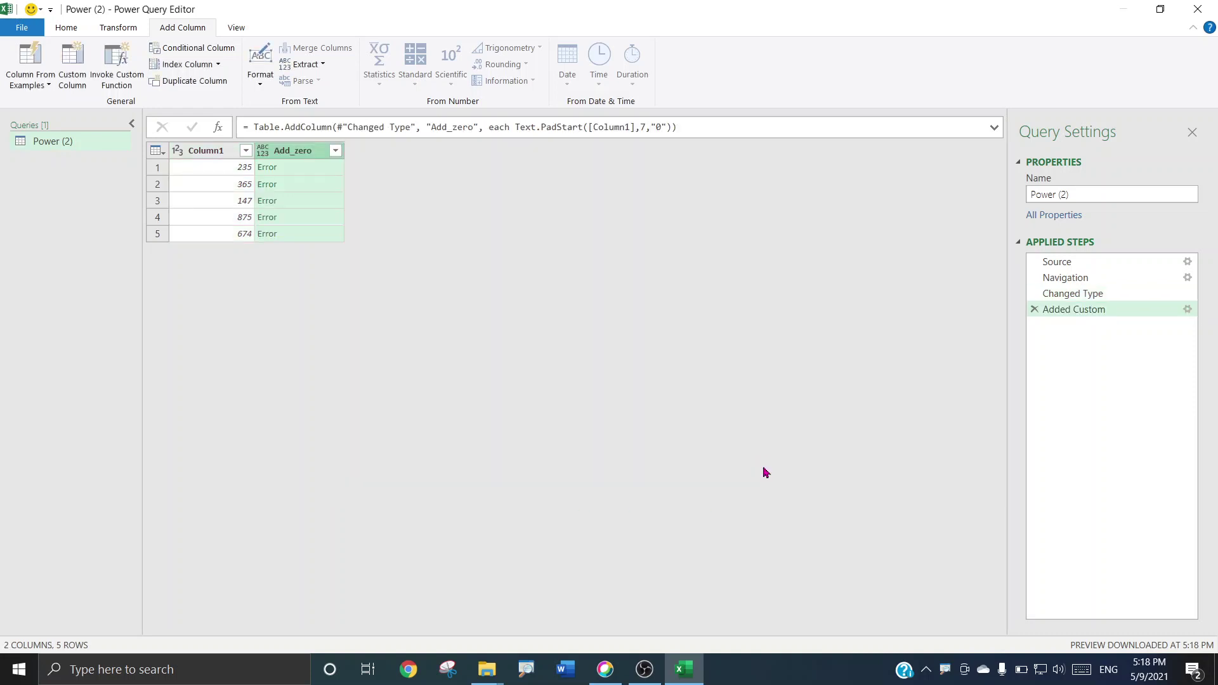
Inspect the error in the first Add_zero row and delete the Changed Type step from the query
{"action": "left_click", "coordinate": [315, 169]}
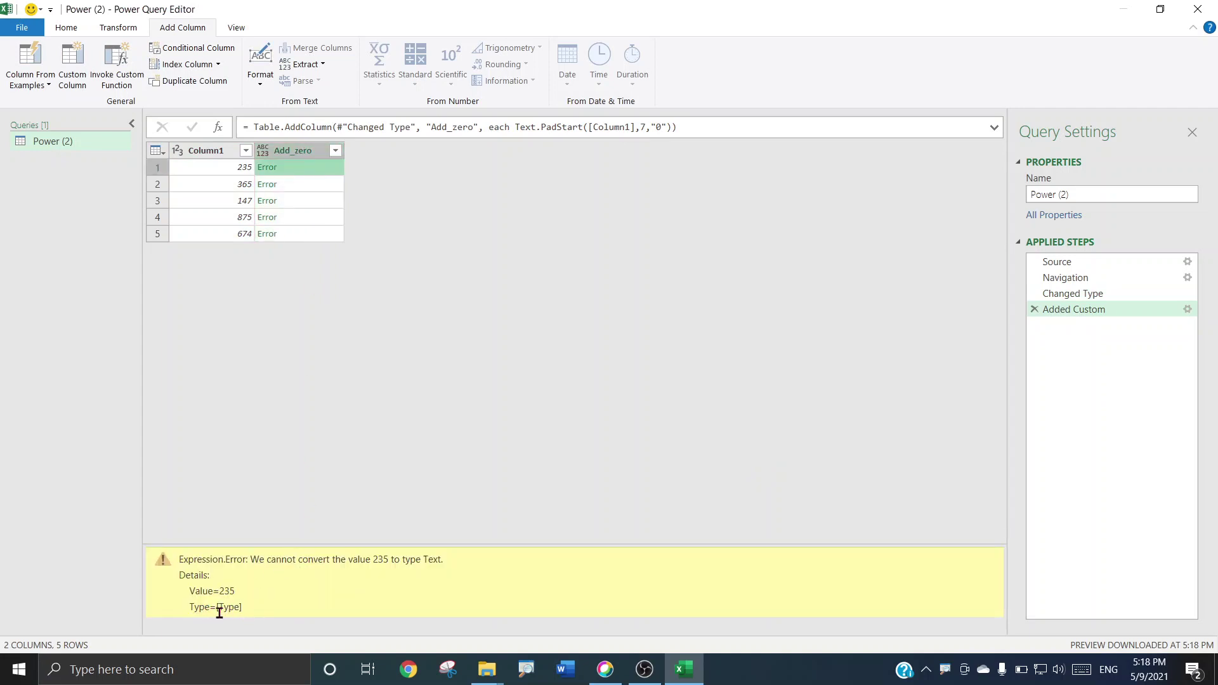
{"action": "left_click", "coordinate": [1078, 299]}
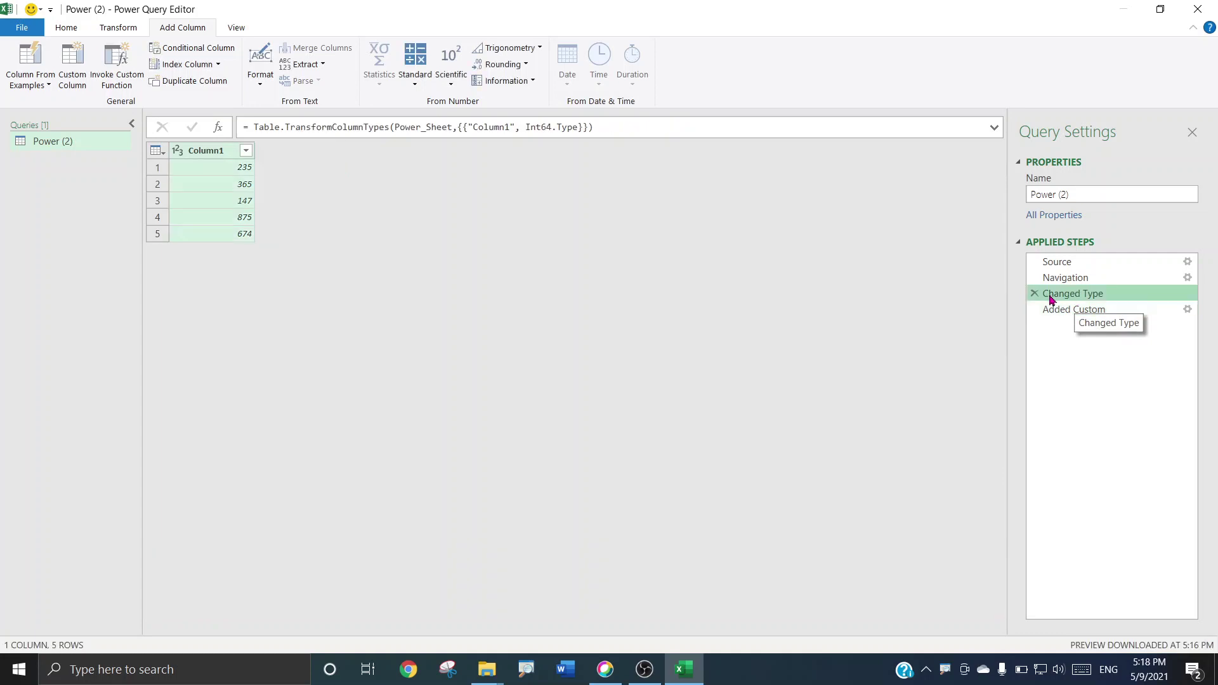
{"action": "left_click", "coordinate": [1035, 294]}
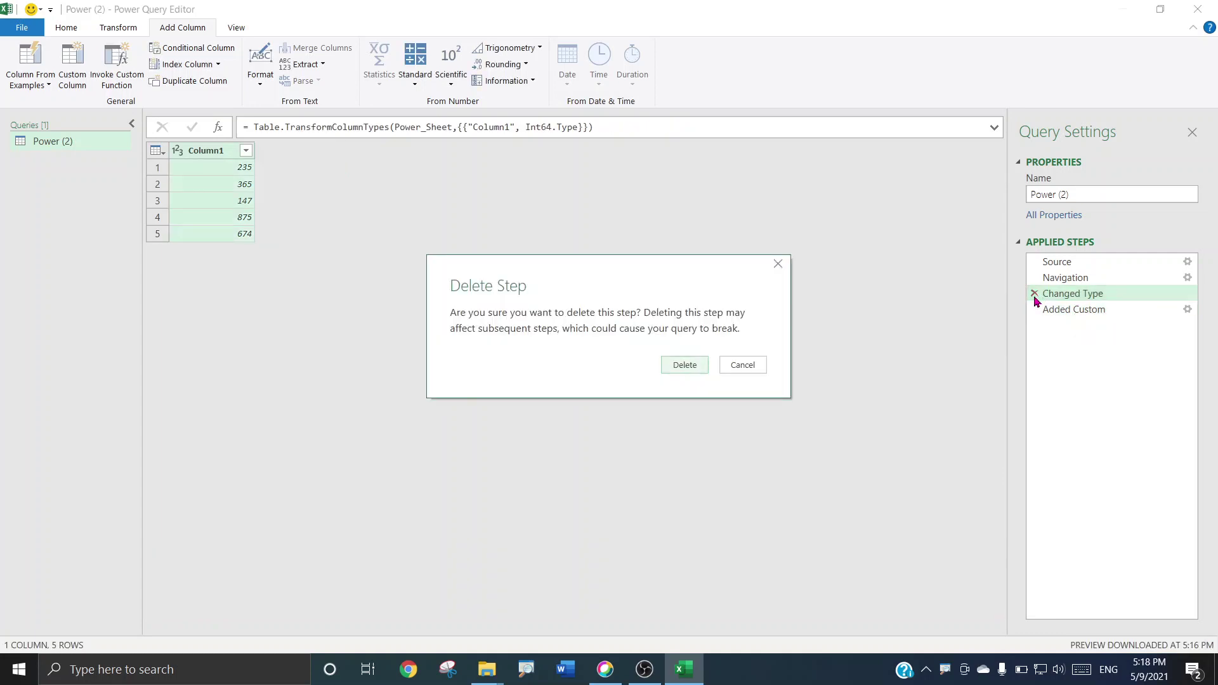
{"action": "left_click", "coordinate": [684, 360]}
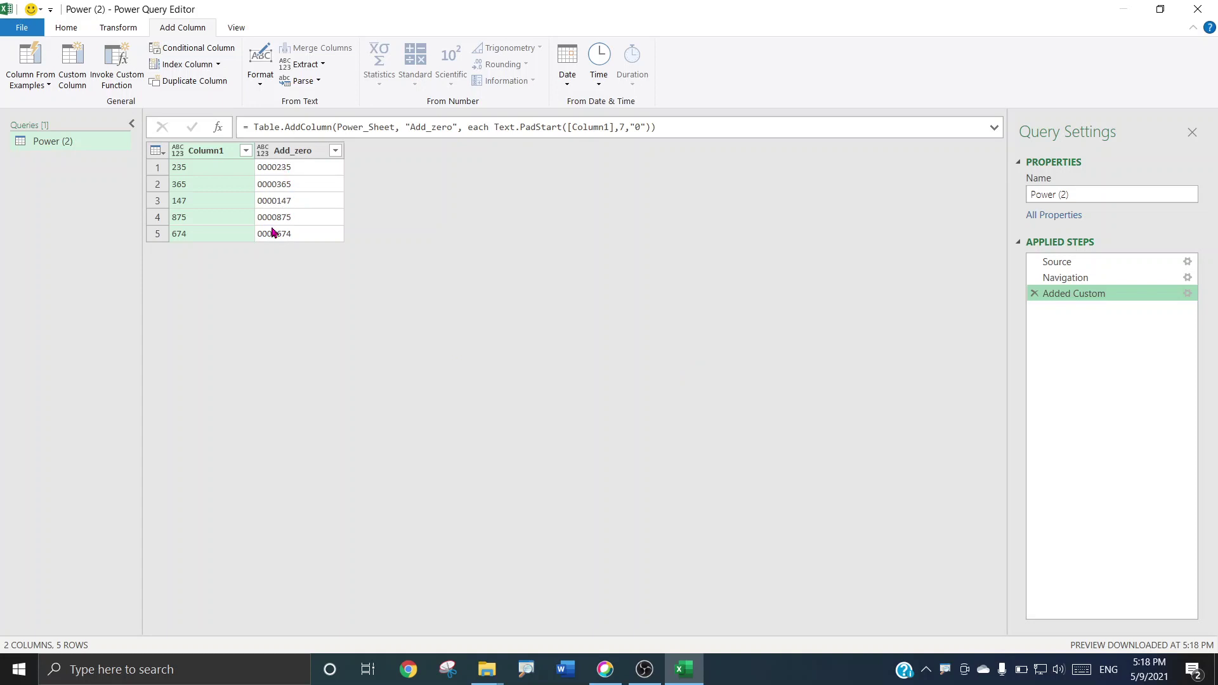
Close and load the Power (2) query into the workbook, and go to the Power sheet with the original numbers
{"action": "left_click", "coordinate": [64, 27]}
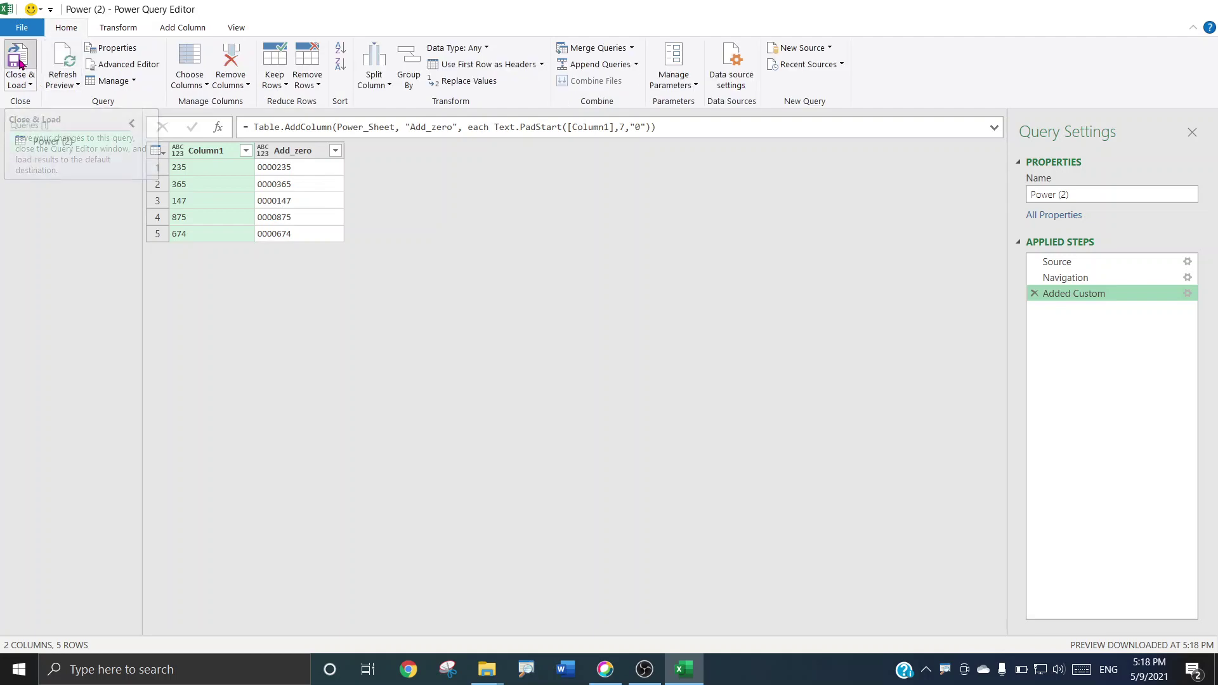
{"action": "left_click", "coordinate": [19, 61]}
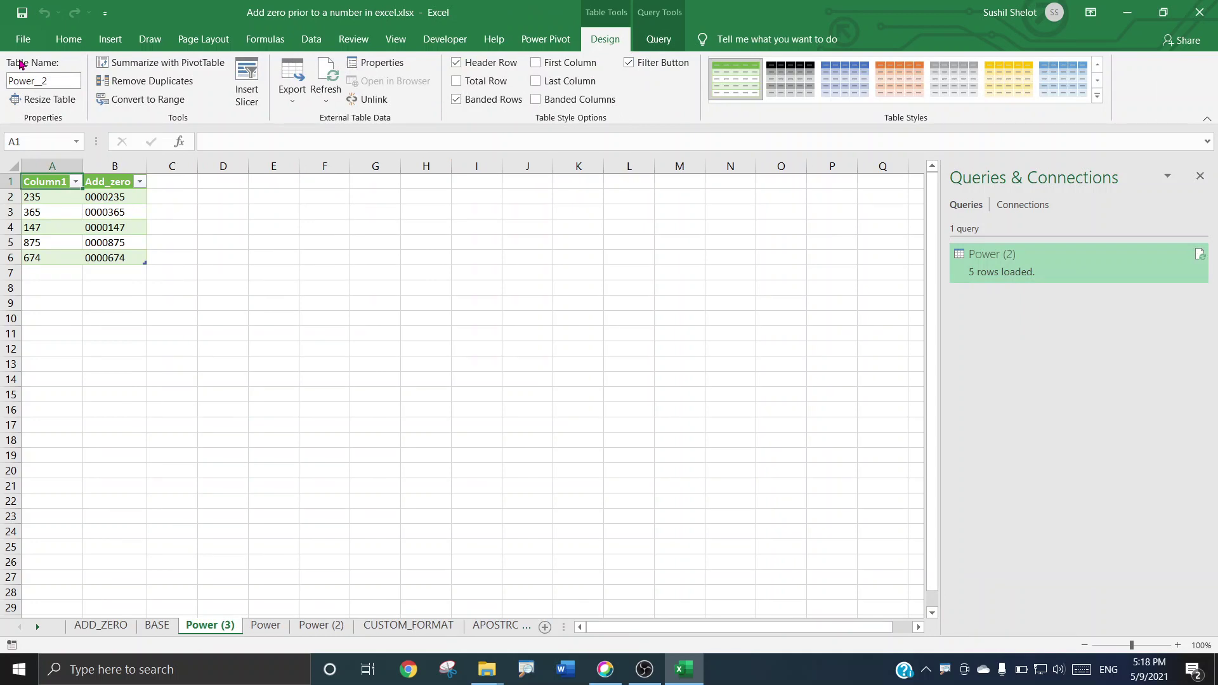
{"action": "left_click", "coordinate": [265, 625]}
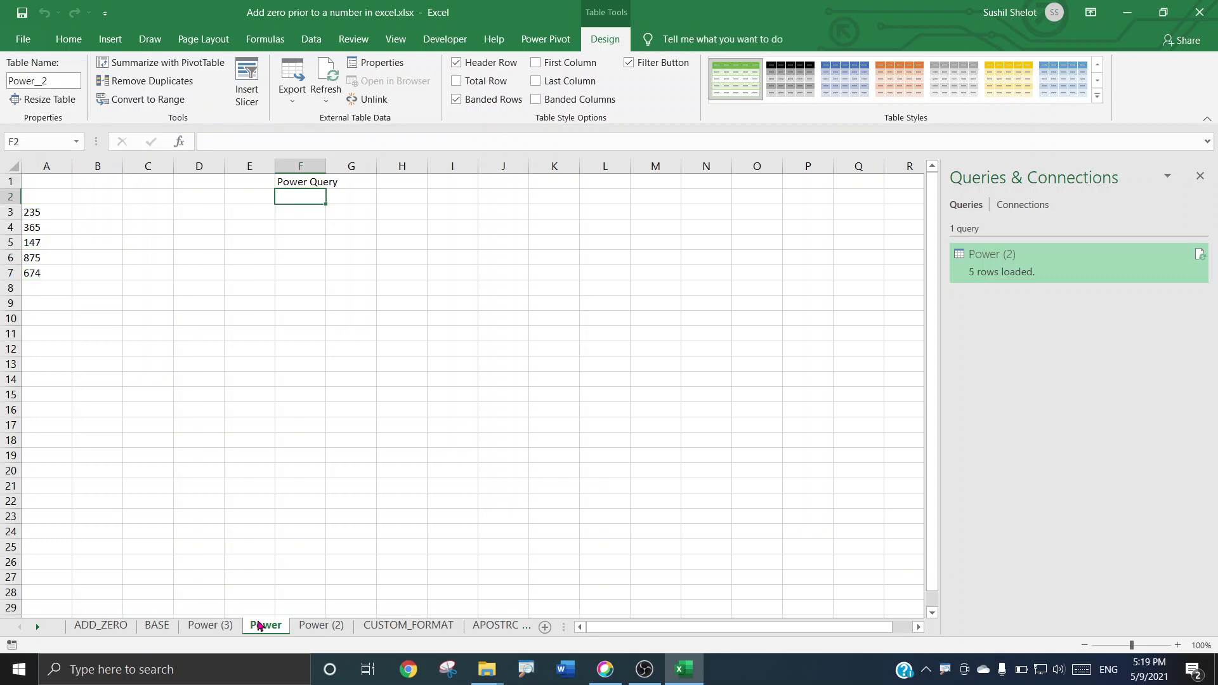
Compare the original numbers on the Power sheet with the Add_zero column on Power (3), and look over the BASE and CUSTOM_FORMAT sheets
{"action": "left_click_drag", "start_coordinate": [37, 213], "coordinate": [40, 272]}
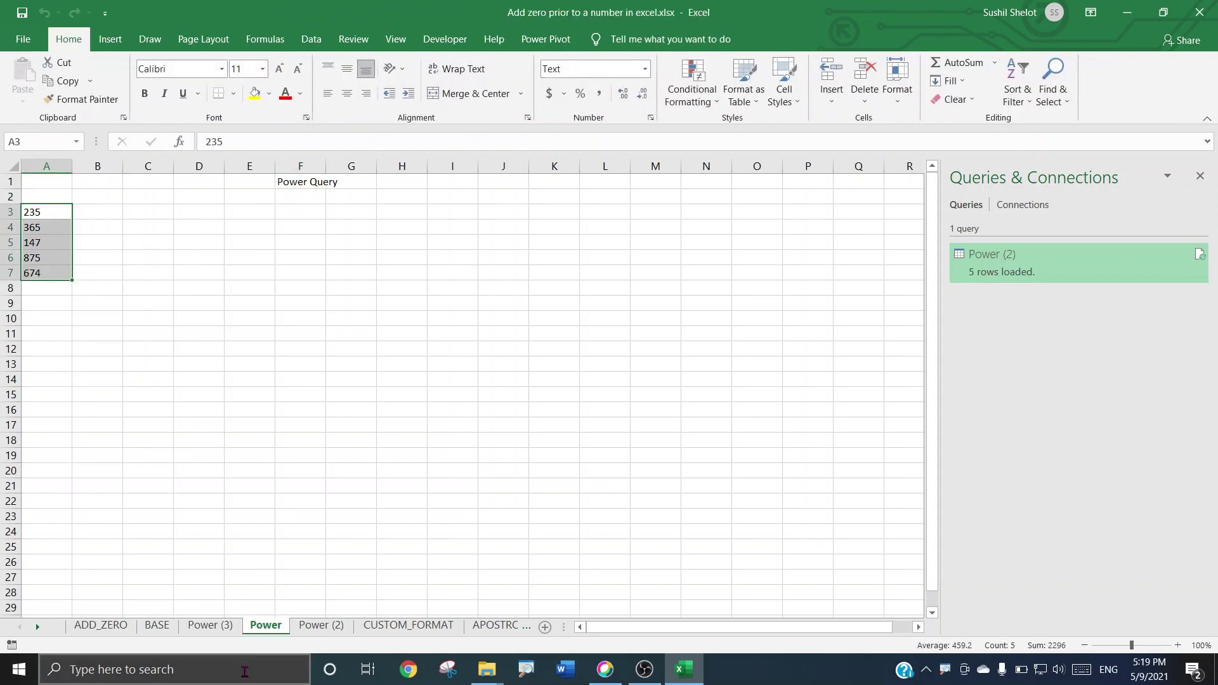
{"action": "left_click", "coordinate": [210, 625]}
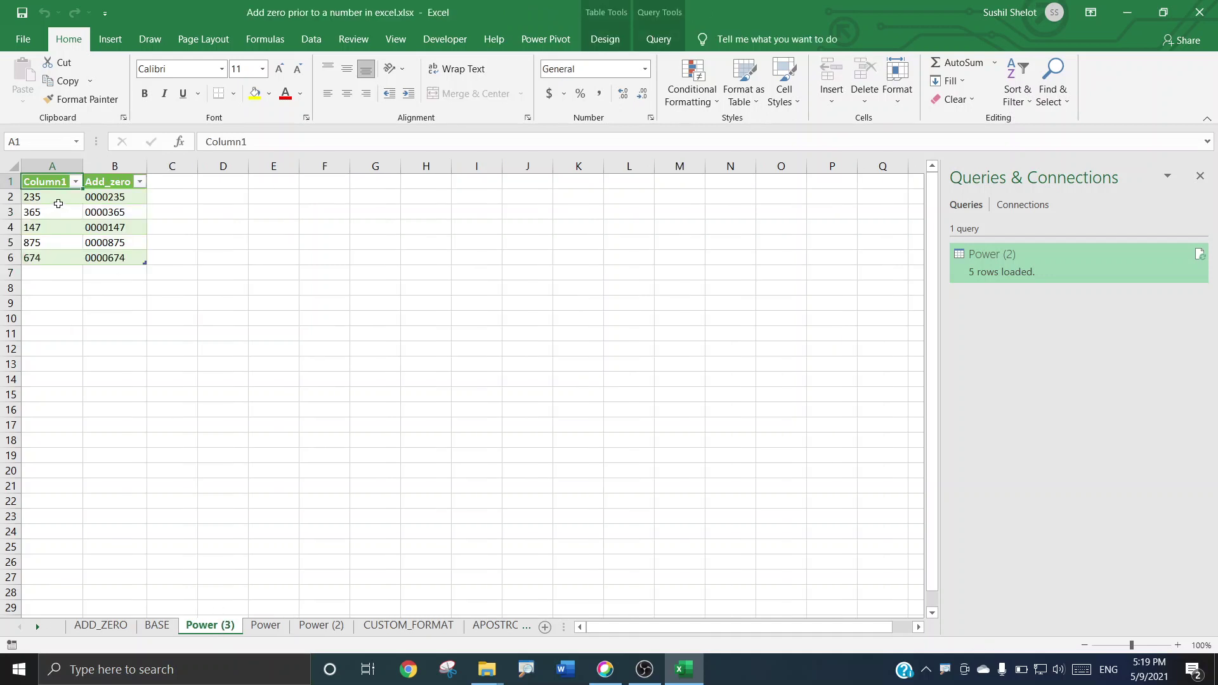
{"action": "left_click_drag", "start_coordinate": [54, 199], "coordinate": [75, 265]}
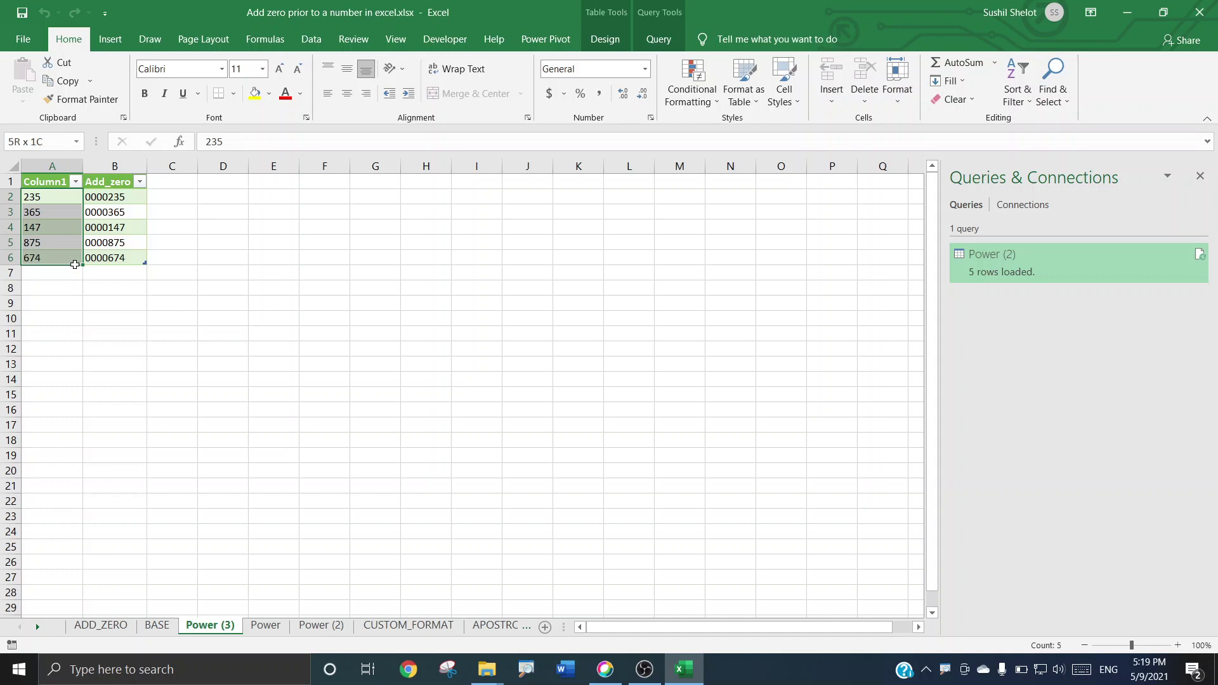
{"action": "left_click_drag", "start_coordinate": [99, 197], "coordinate": [101, 259]}
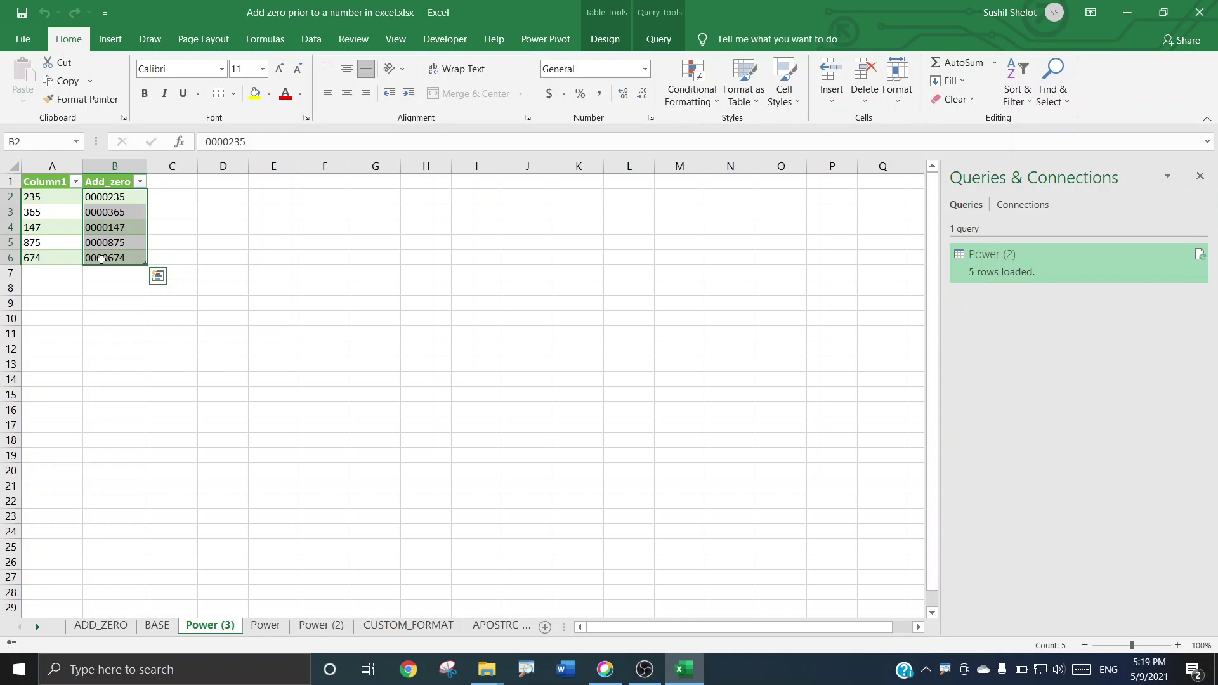
{"action": "left_click", "coordinate": [266, 627]}
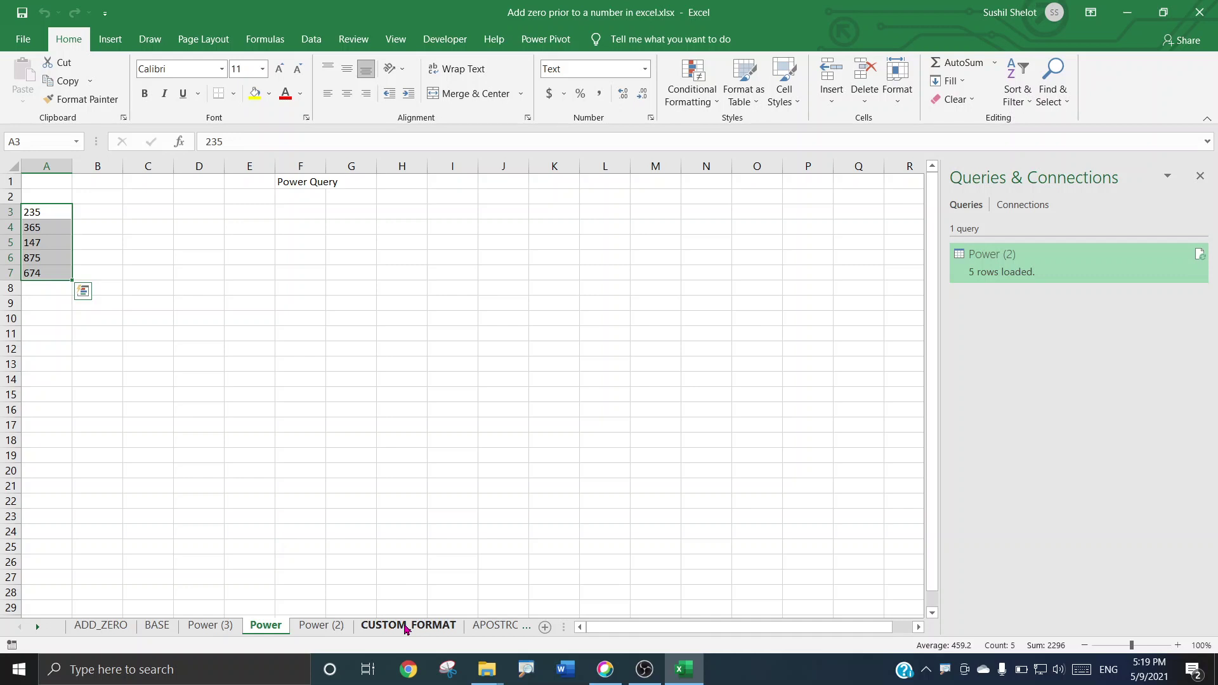
{"action": "left_click", "coordinate": [159, 626]}
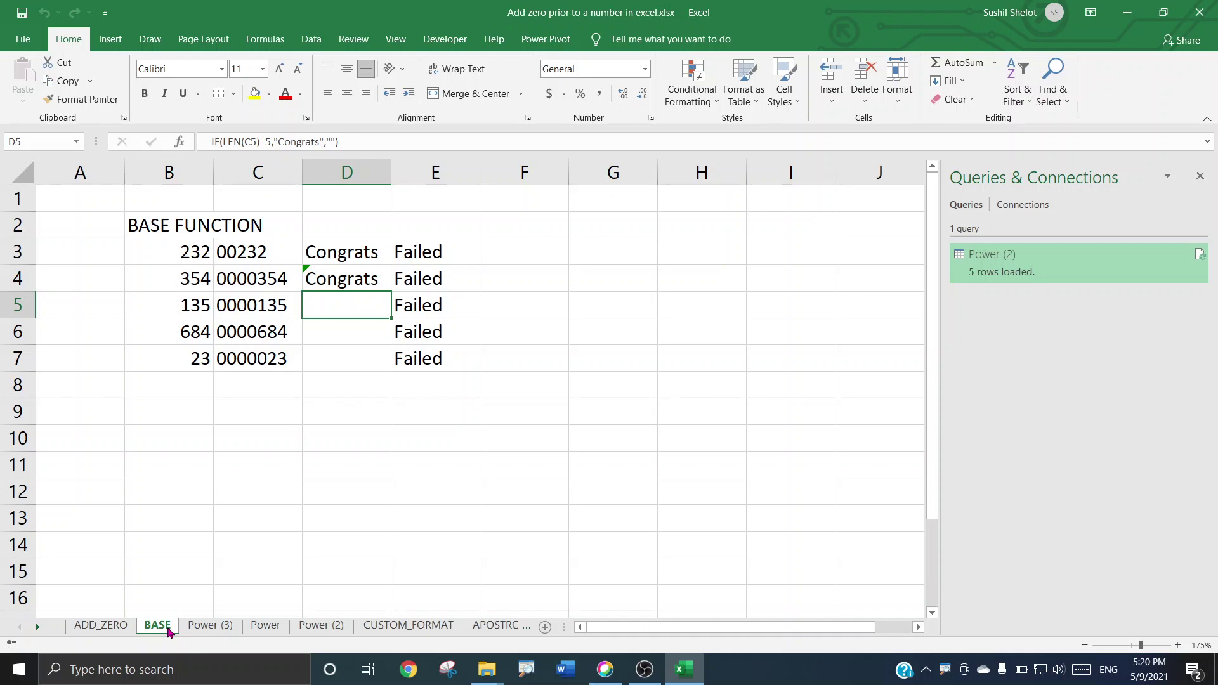
{"action": "left_click", "coordinate": [395, 631]}
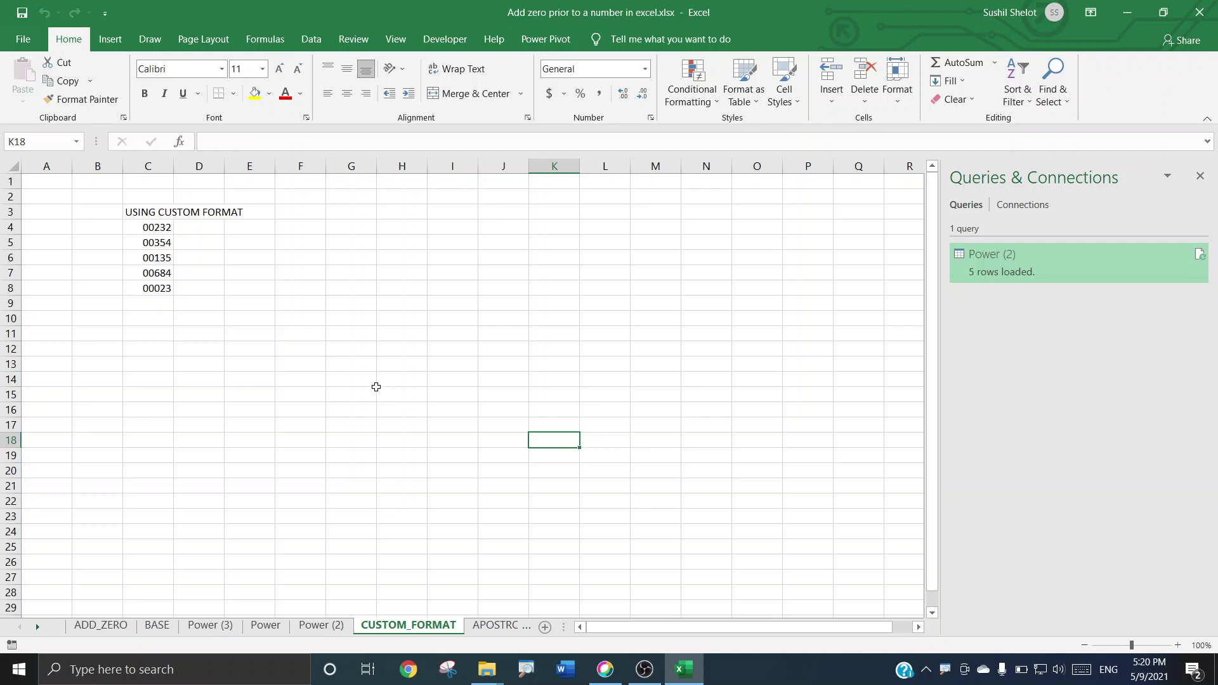
{"action": "left_click", "coordinate": [266, 628]}
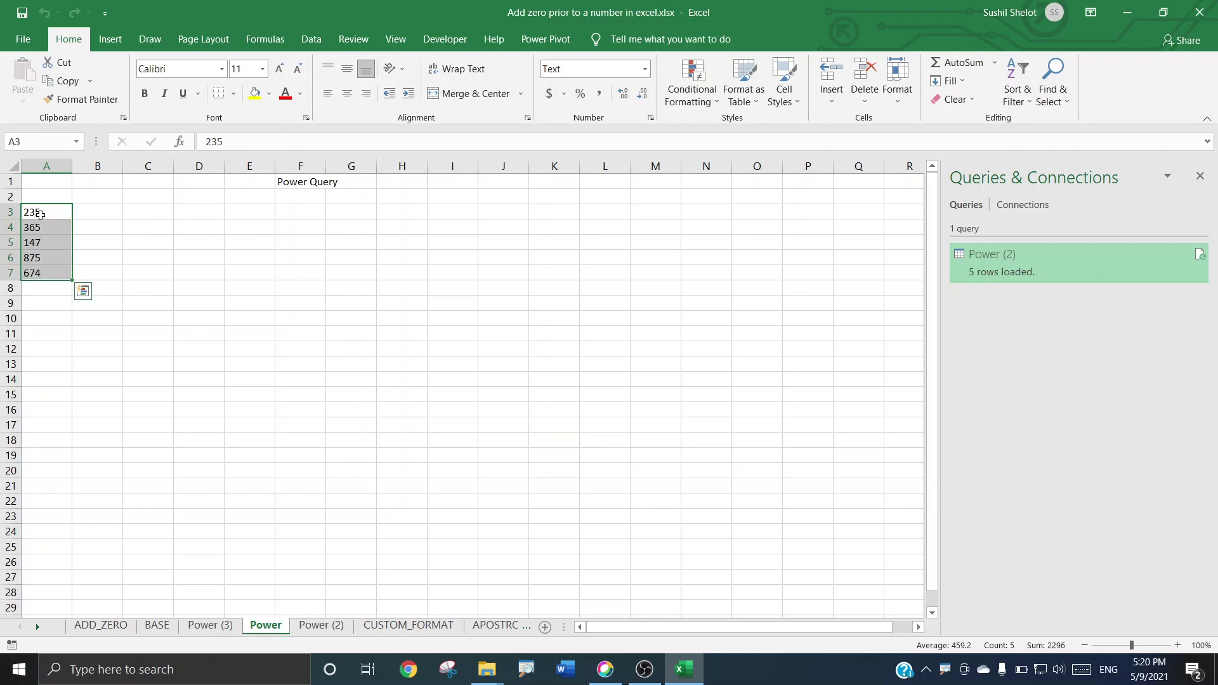
{"action": "left_click_drag", "start_coordinate": [38, 215], "coordinate": [40, 278]}
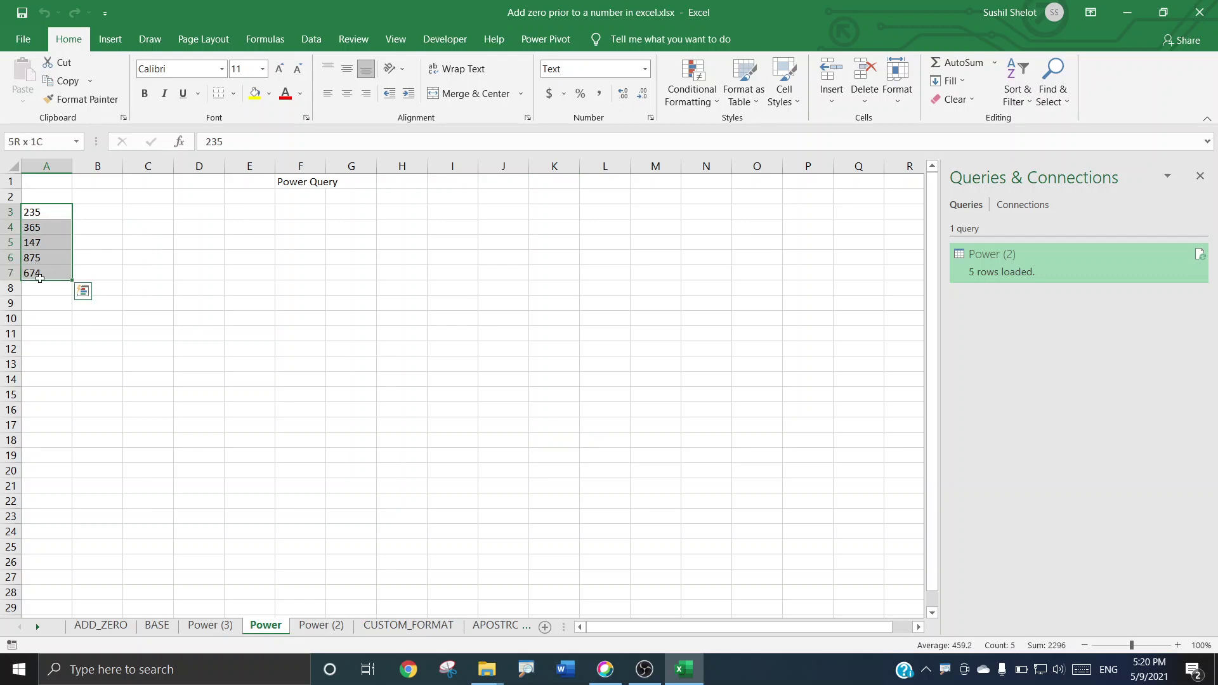
On the CUSTOM_FORMAT sheet, enter 256, 547, 6547, 69878 and 325444 in cells F4 to F8
{"action": "left_click", "coordinate": [394, 628]}
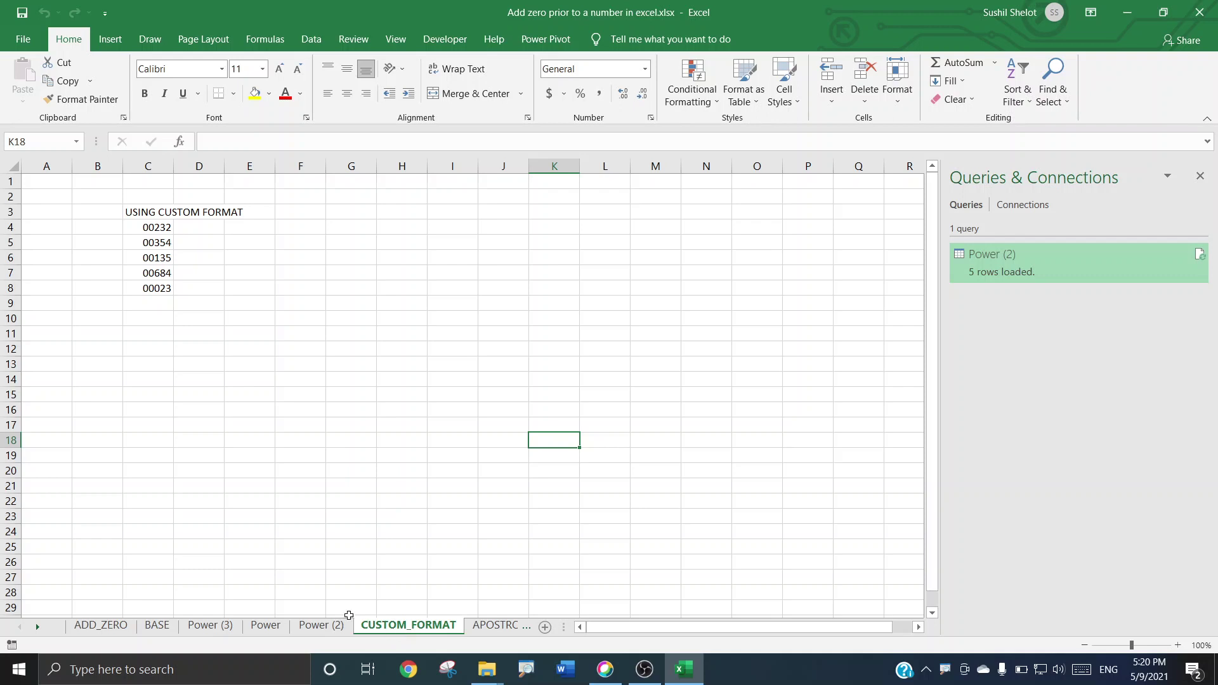
{"action": "left_click", "coordinate": [307, 227]}
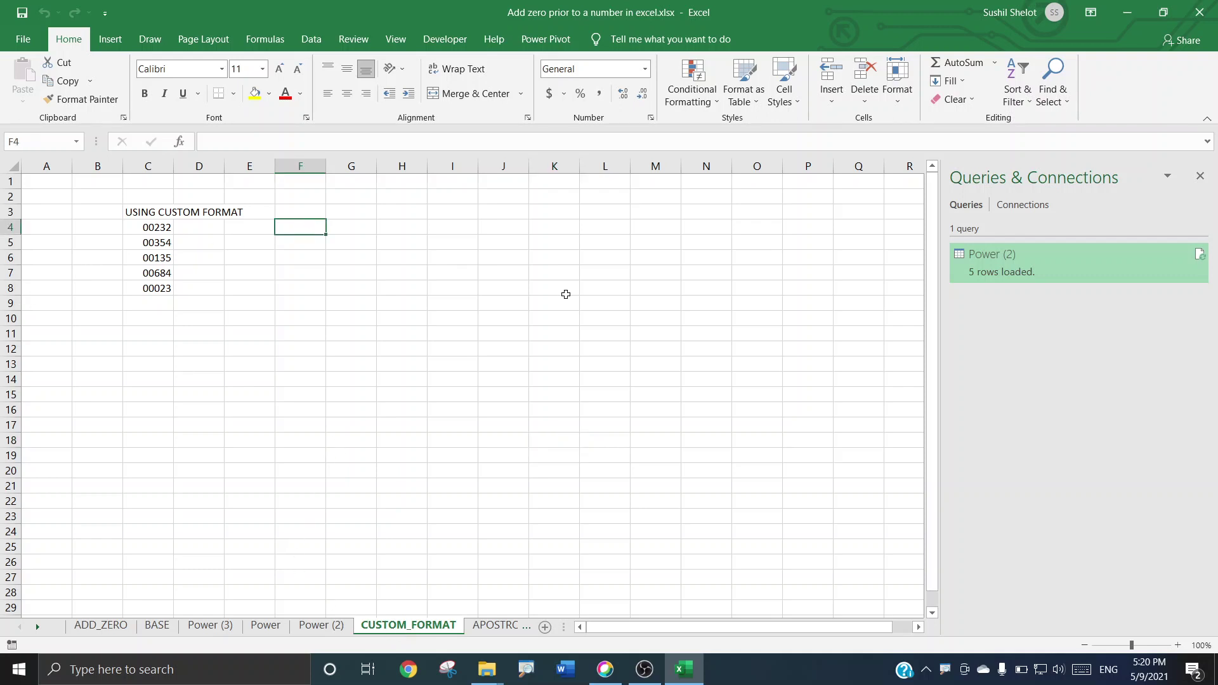
{"action": "type", "text": "256"}
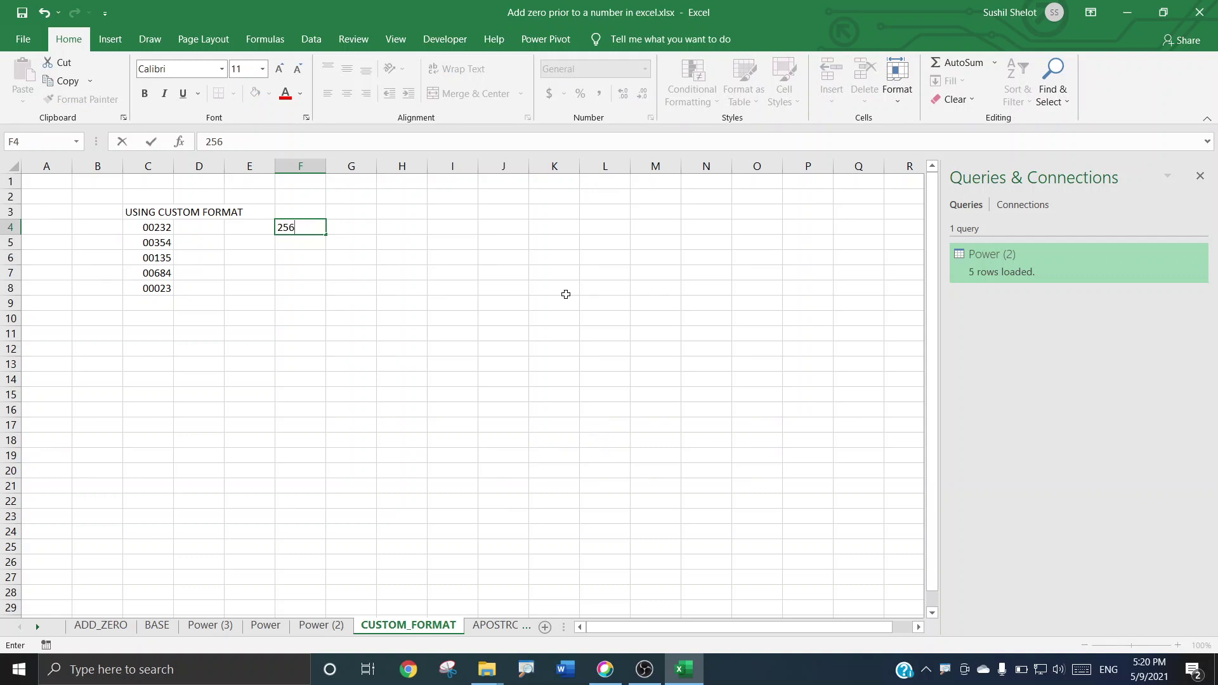
{"action": "key", "text": "Return"}
{"action": "type", "text": "547"}
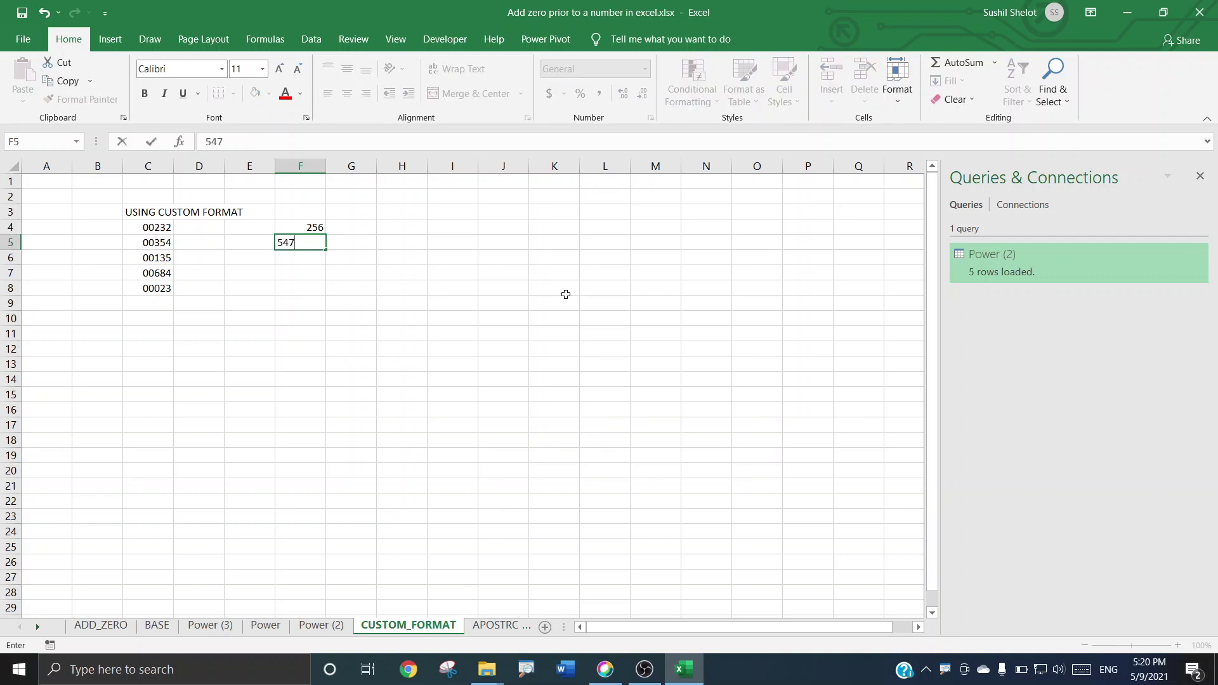
{"action": "key", "text": "Return"}
{"action": "type", "text": "6547"}
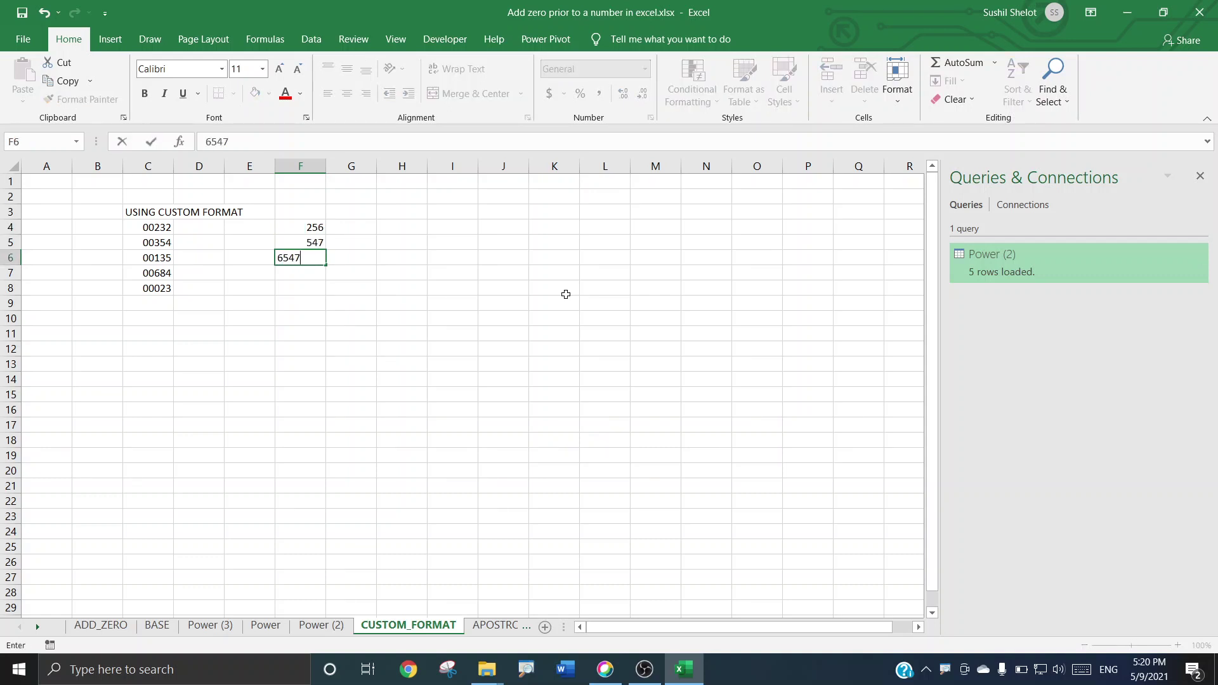
{"action": "key", "text": "Return"}
{"action": "type", "text": "69878"}
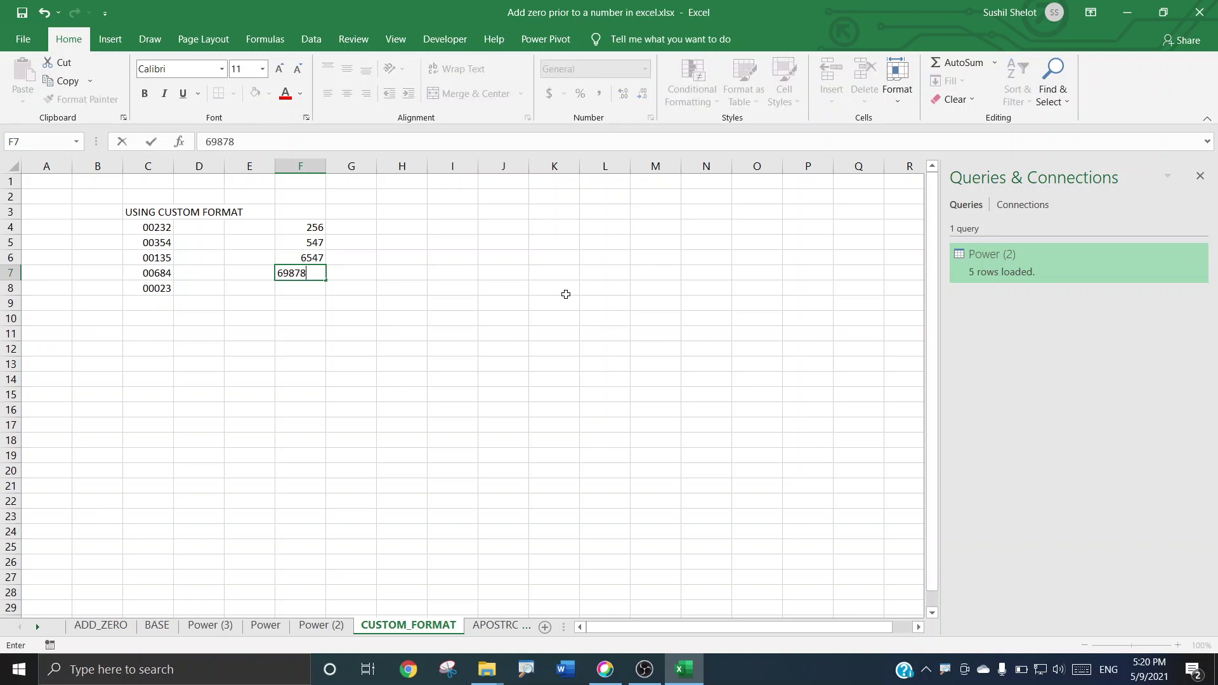
{"action": "key", "text": "Return"}
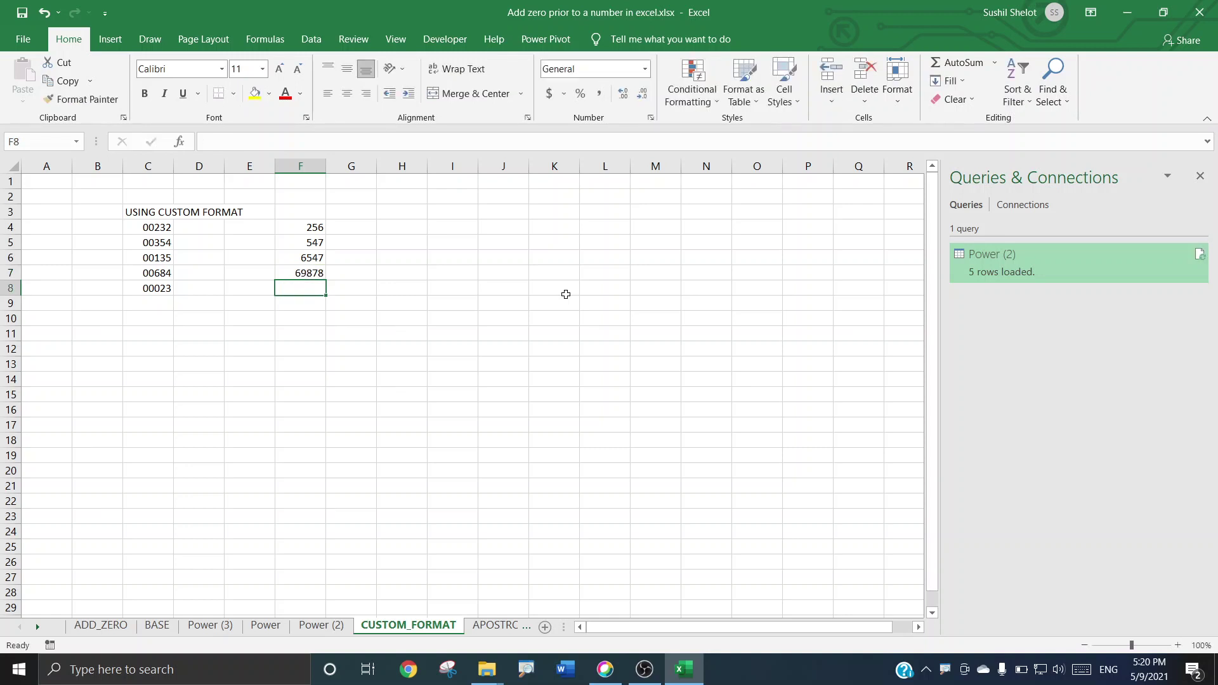
{"action": "type", "text": "325"}
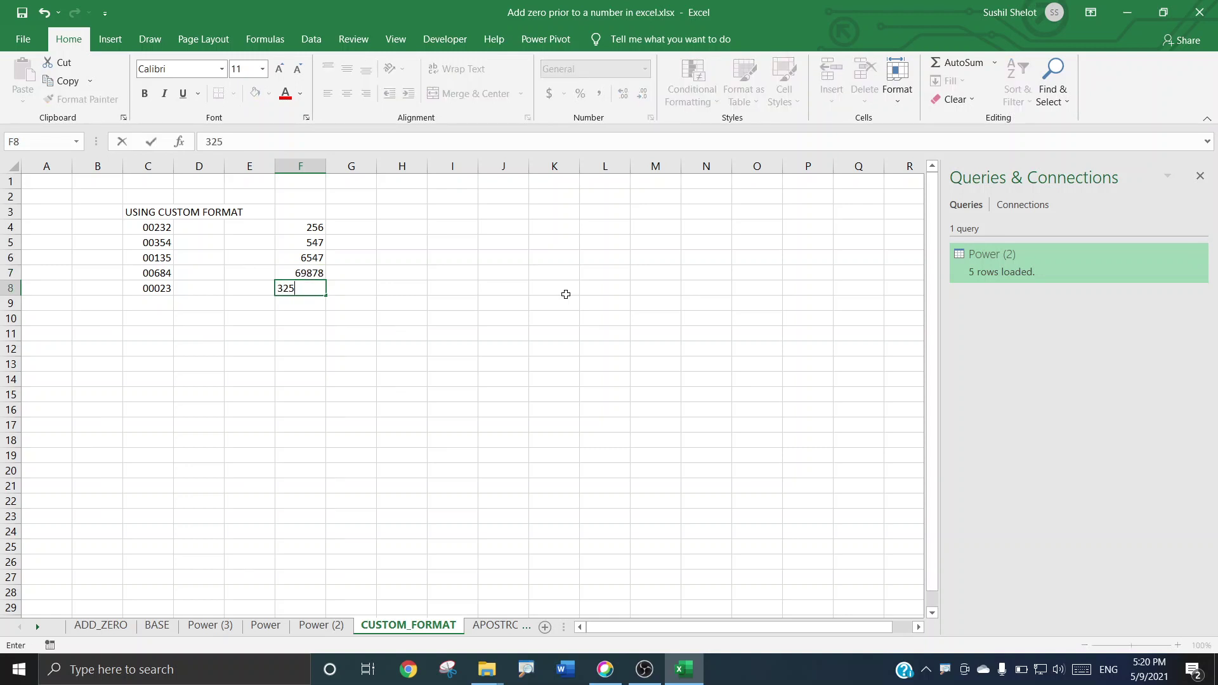
{"action": "type", "text": "444"}
{"action": "key", "text": "Return"}
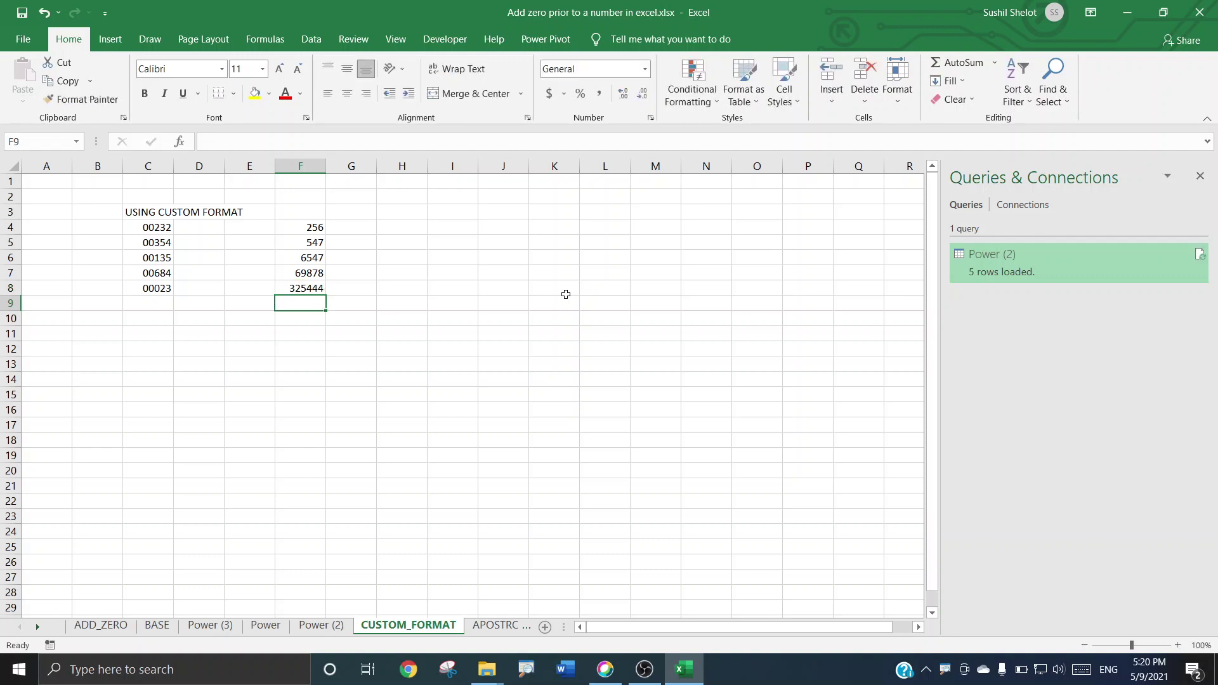
Review the different digit lengths of the numbers in column F and select the range F4:F8
{"action": "left_click", "coordinate": [317, 228]}
{"action": "left_click_drag", "start_coordinate": [317, 227], "coordinate": [317, 241]}
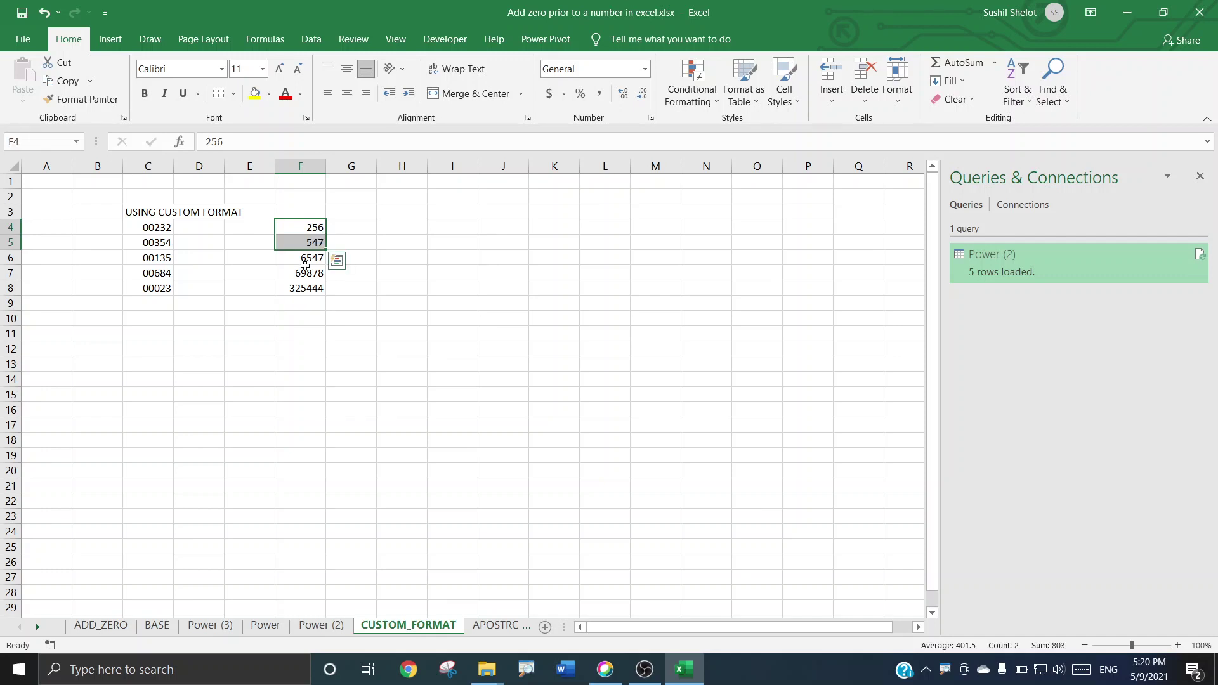
{"action": "left_click", "coordinate": [306, 263]}
{"action": "left_click", "coordinate": [309, 273]}
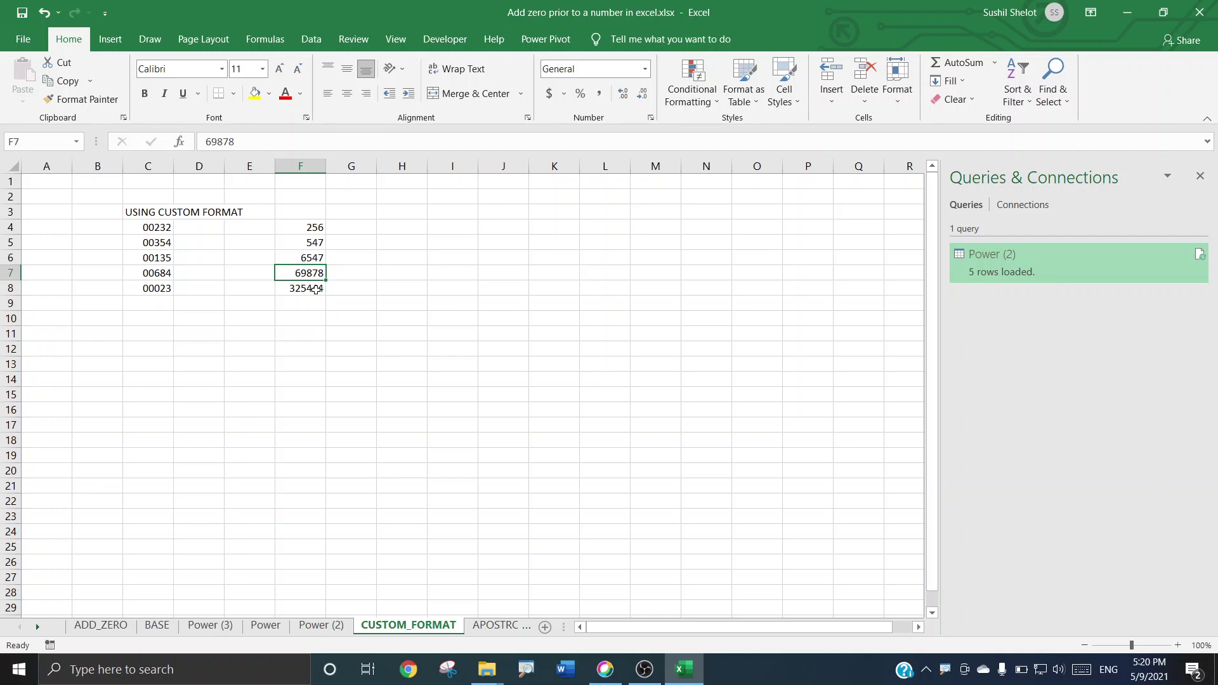
{"action": "left_click", "coordinate": [316, 290]}
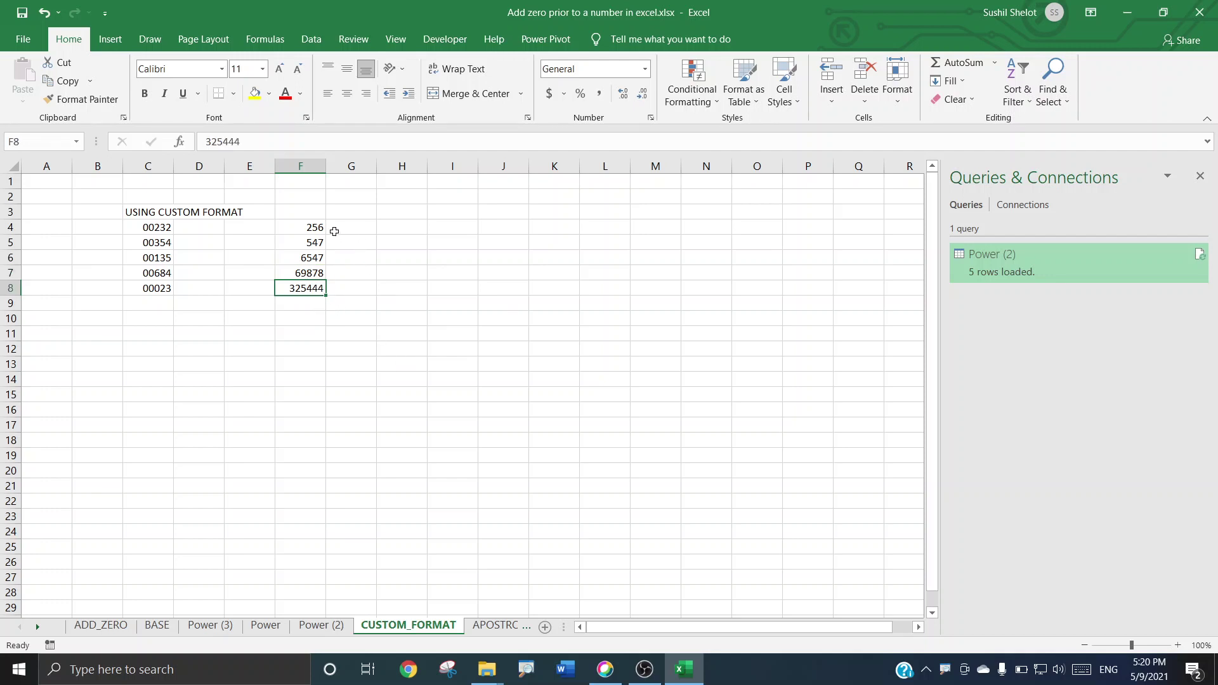
{"action": "left_click_drag", "start_coordinate": [311, 230], "coordinate": [306, 283]}
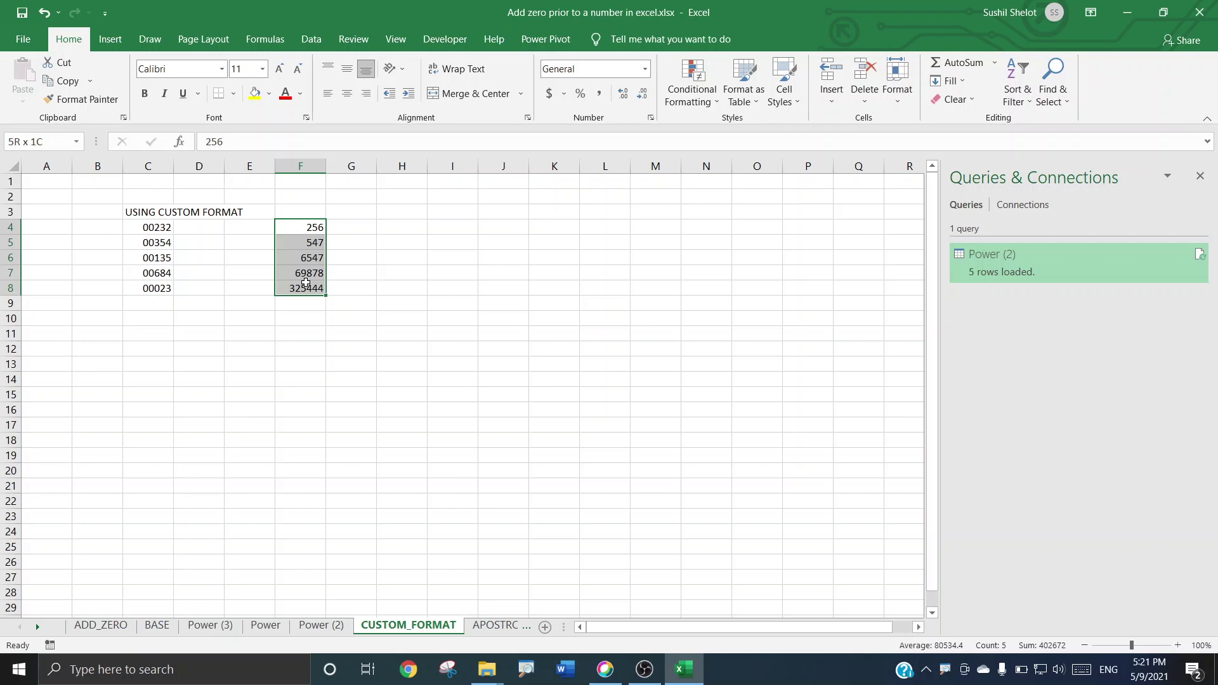
{"action": "left_click_drag", "start_coordinate": [305, 283], "coordinate": [305, 283]}
{"action": "key", "text": "ctrl+1"}
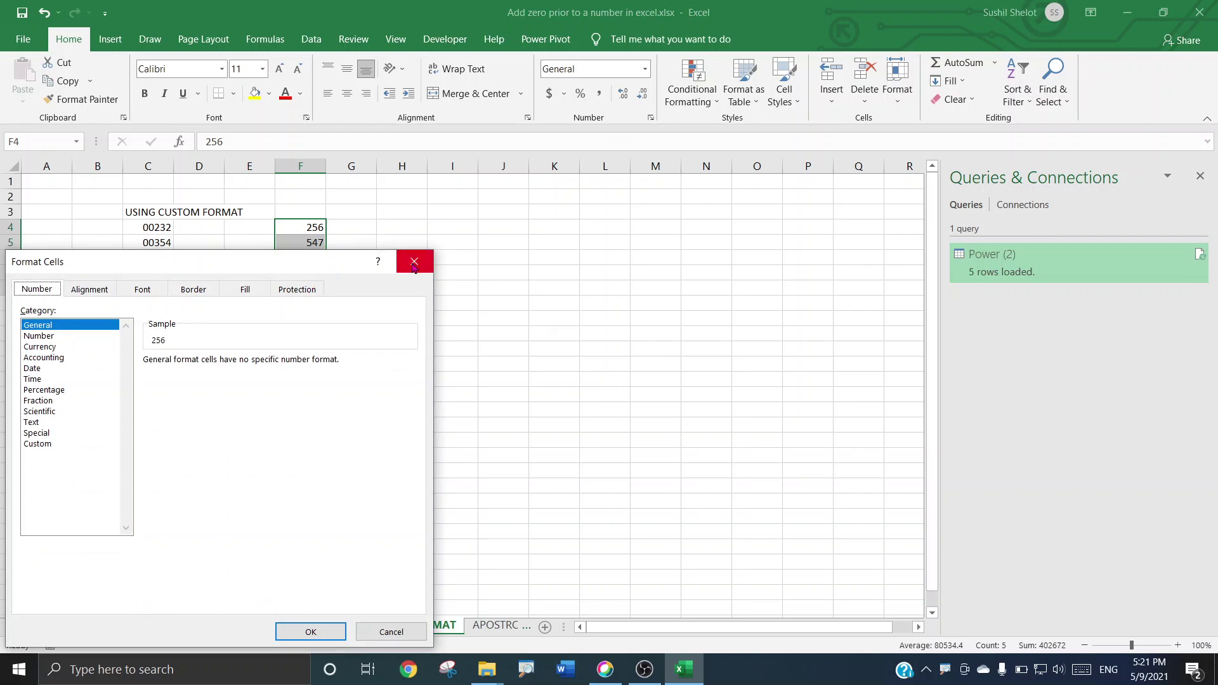
{"action": "left_click", "coordinate": [55, 446]}
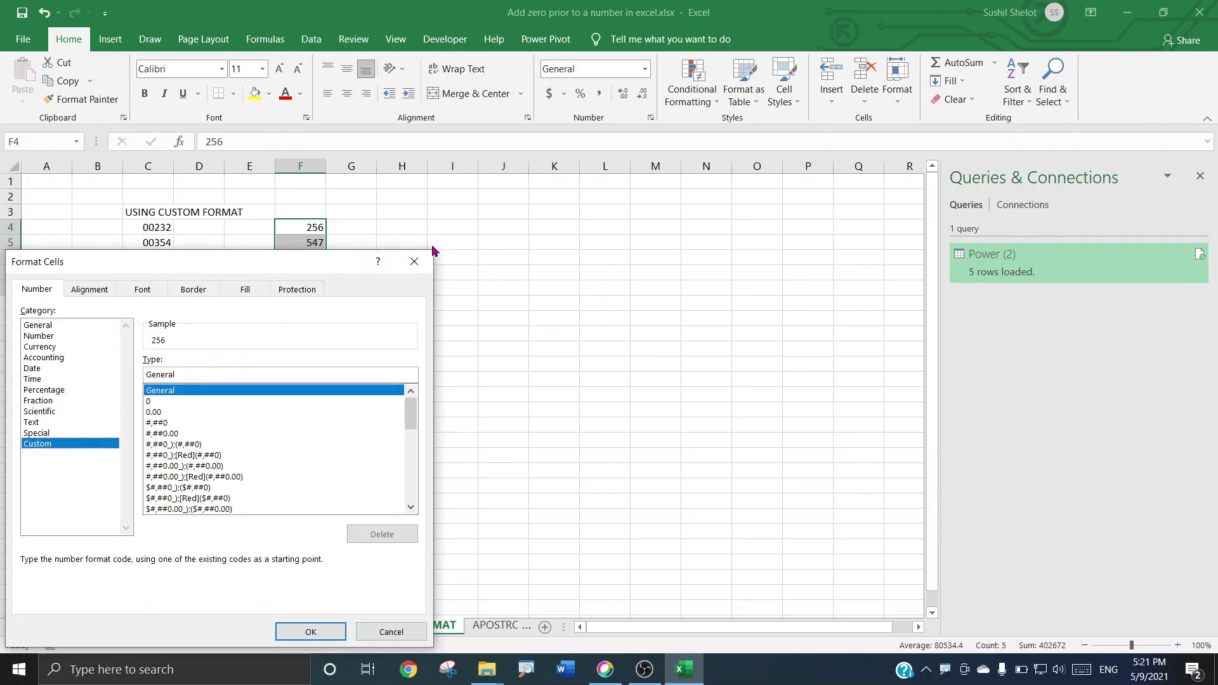
{"action": "left_click", "coordinate": [419, 262]}
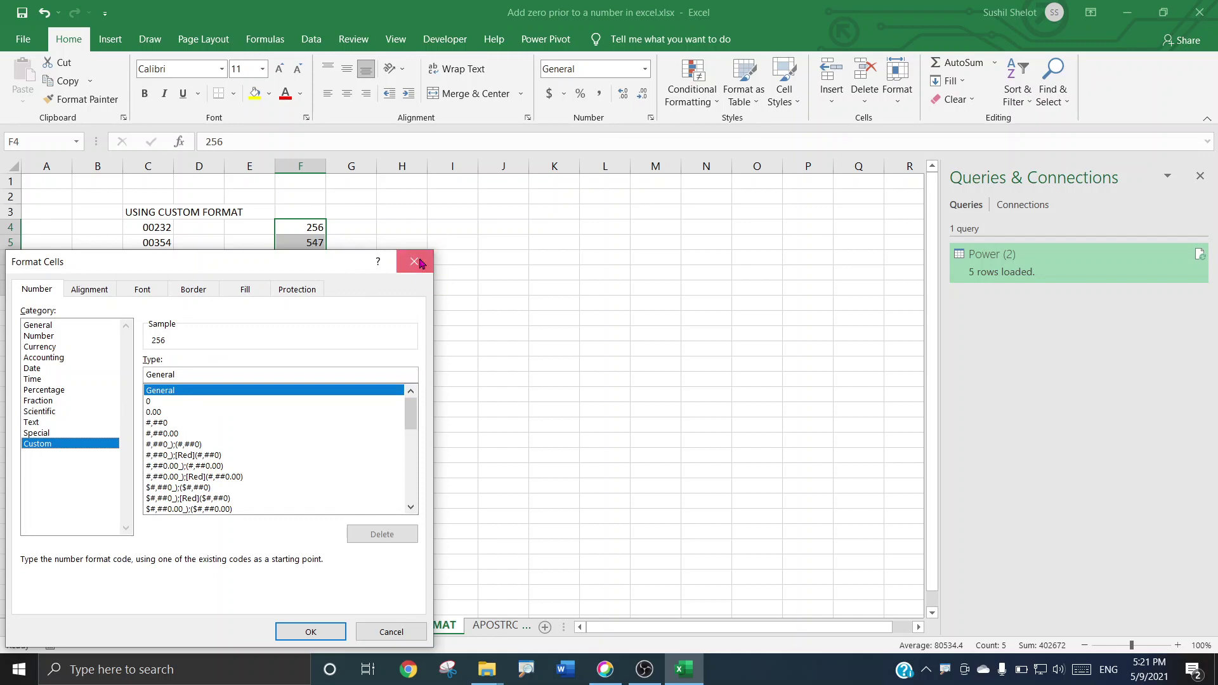
Apply the custom number format 000000 to the selected cells F4:F8
{"action": "left_click", "coordinate": [528, 119]}
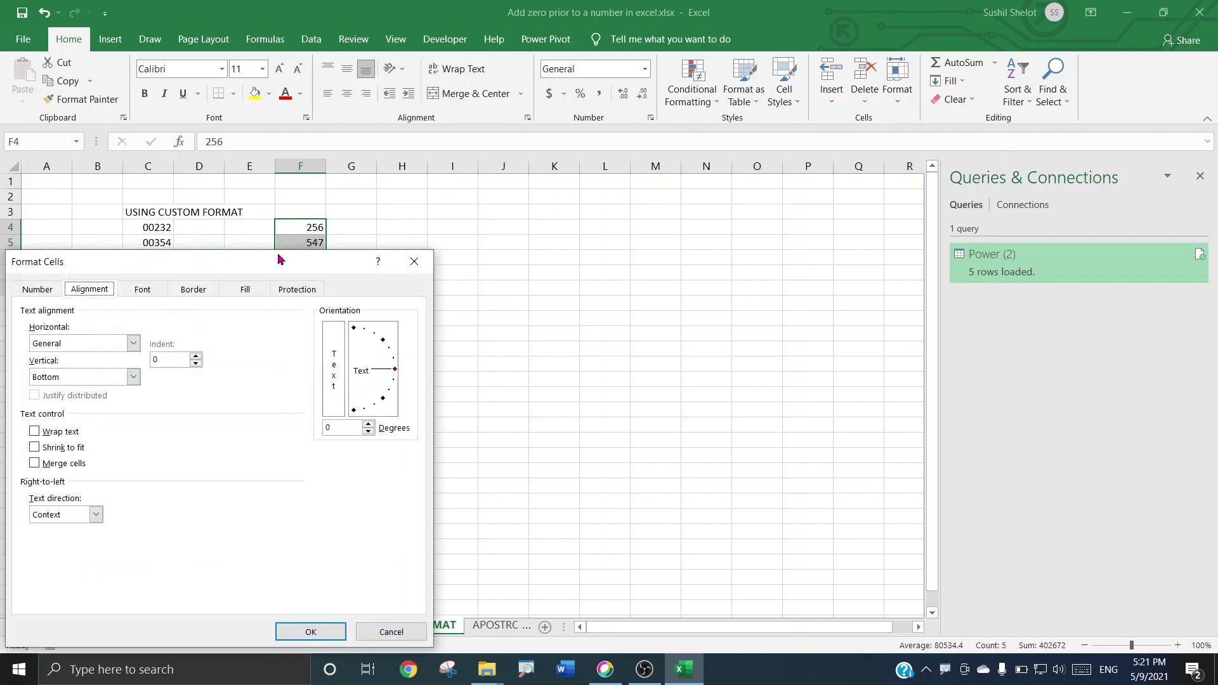
{"action": "left_click_drag", "start_coordinate": [281, 259], "coordinate": [386, 206]}
{"action": "left_click", "coordinate": [145, 238]}
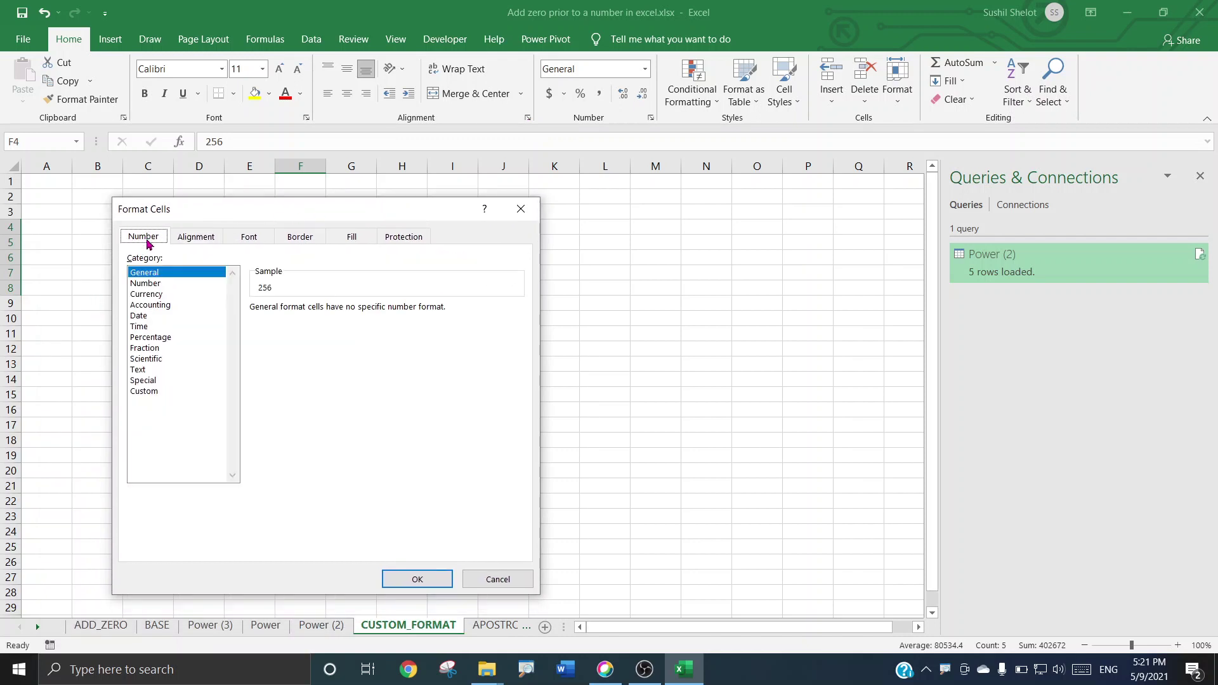
{"action": "left_click", "coordinate": [153, 391]}
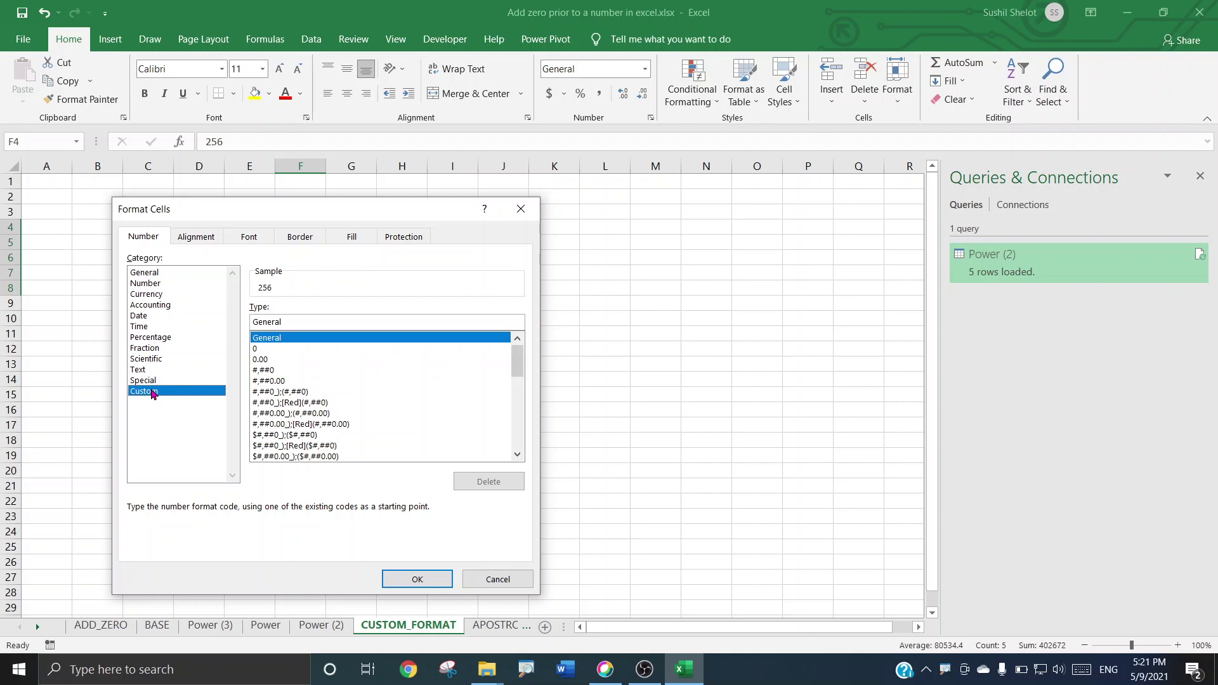
{"action": "left_click_drag", "start_coordinate": [300, 322], "coordinate": [238, 319]}
{"action": "type", "text": "00000"}
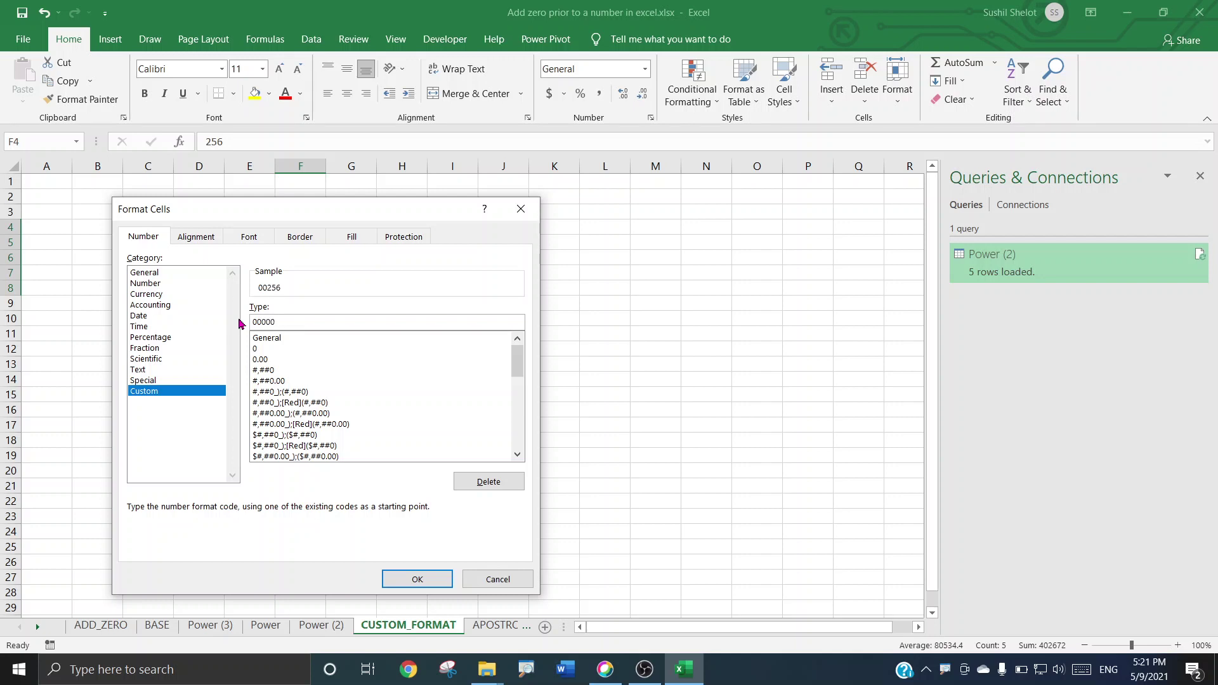
{"action": "type", "text": "0"}
{"action": "left_click", "coordinate": [440, 580]}
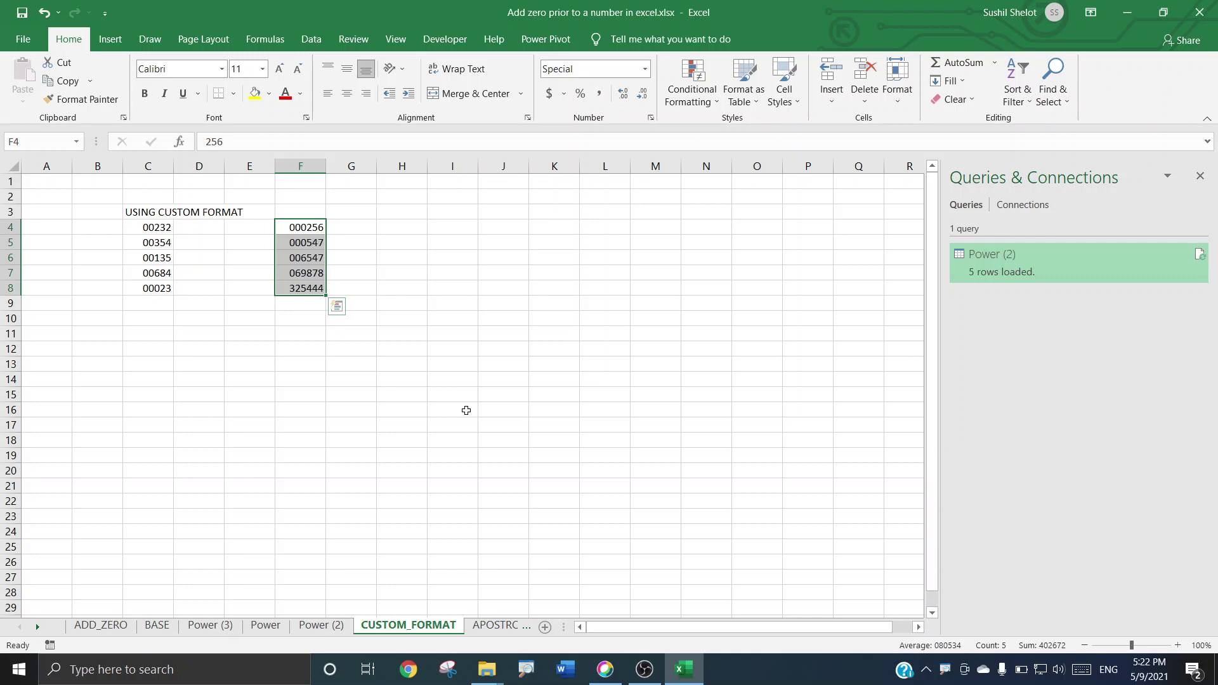
Compare the displayed numbers in F4, F8 and F7 with their underlying values in the formula bar
{"action": "left_click", "coordinate": [442, 330]}
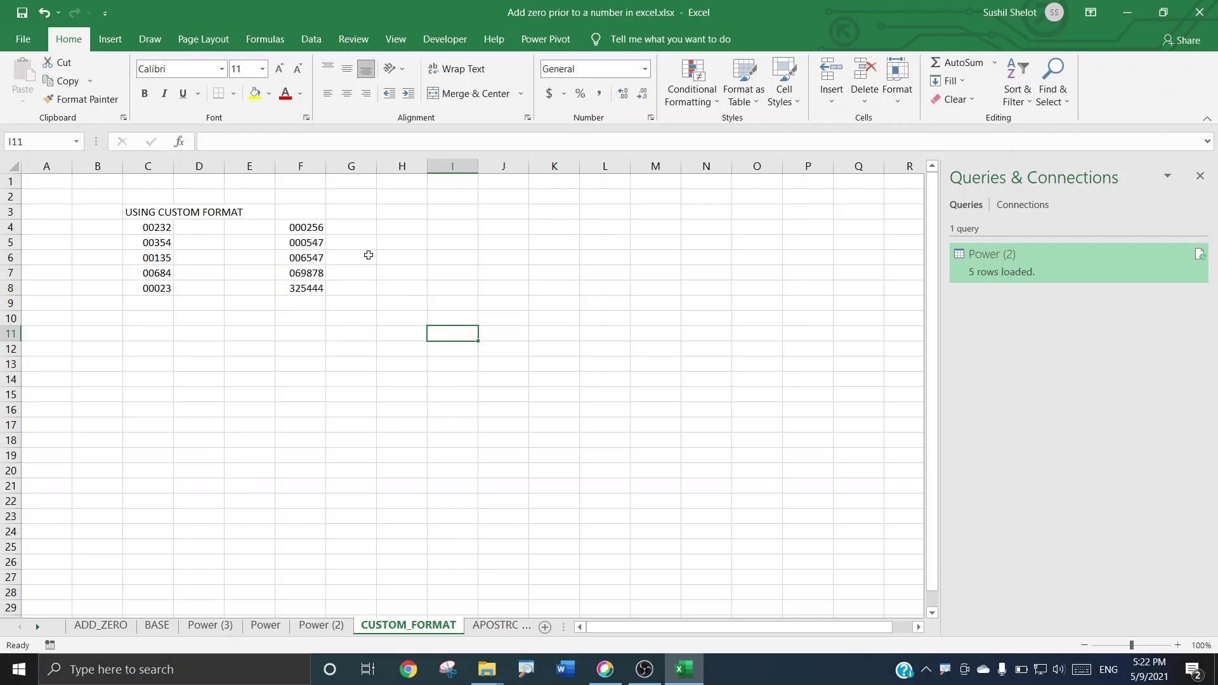
{"action": "left_click", "coordinate": [318, 230]}
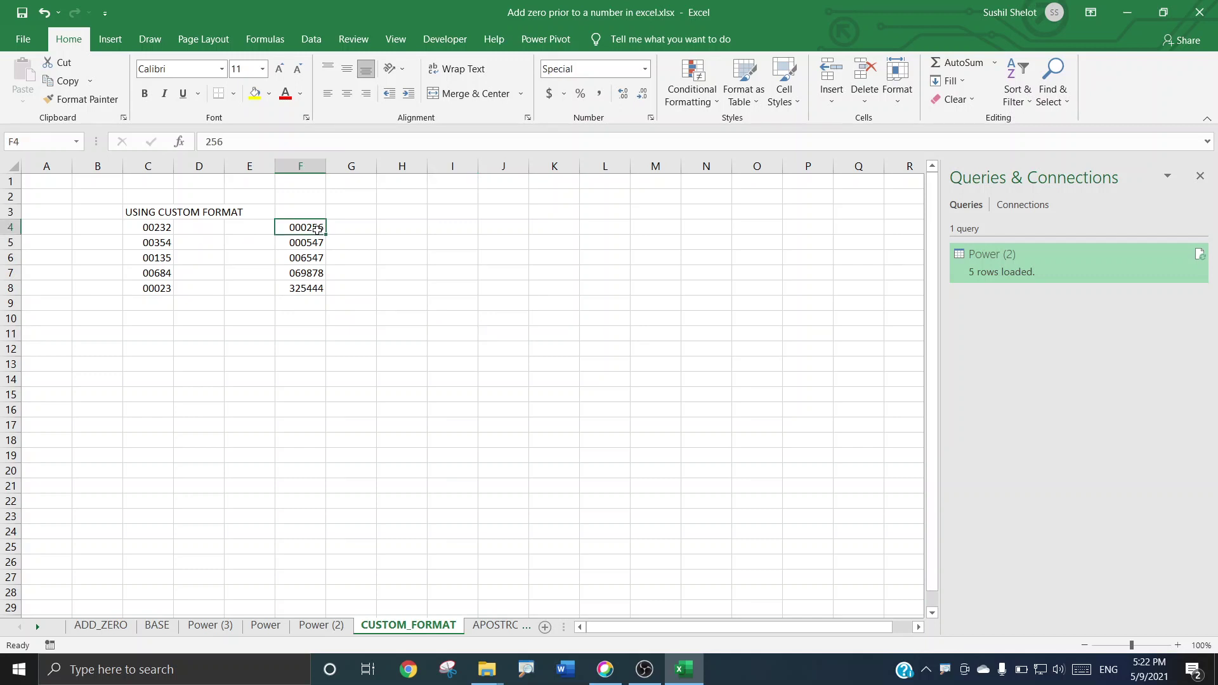
{"action": "left_click", "coordinate": [315, 291]}
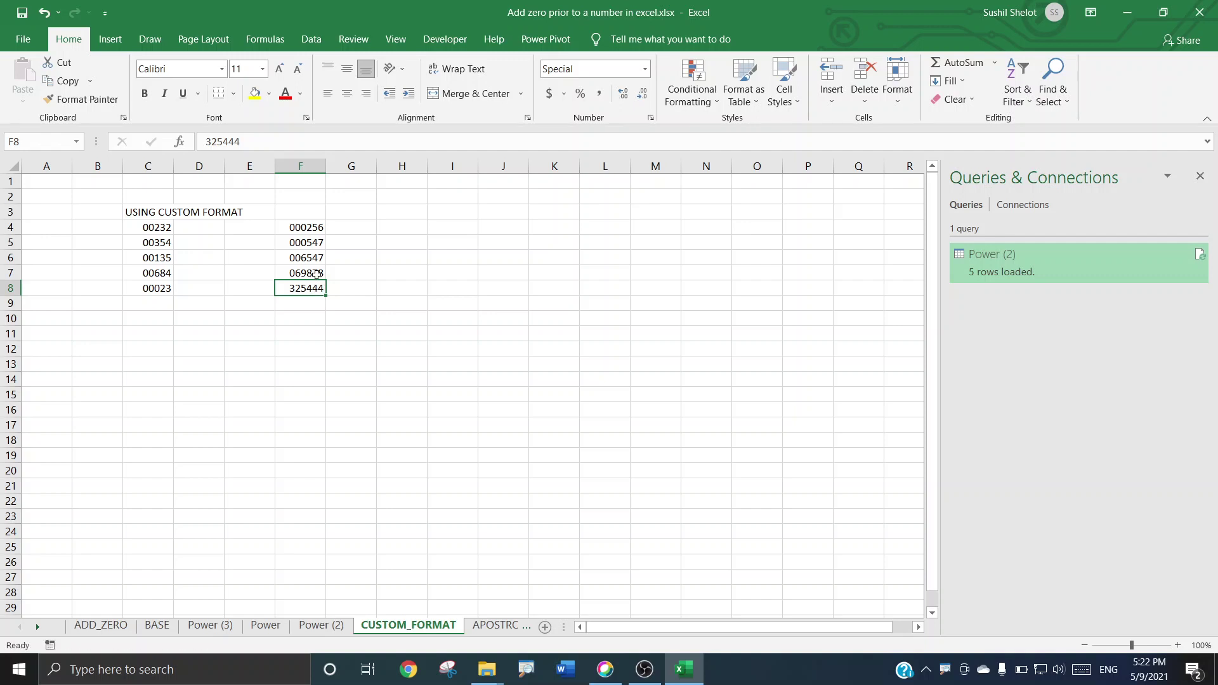
{"action": "left_click", "coordinate": [317, 275]}
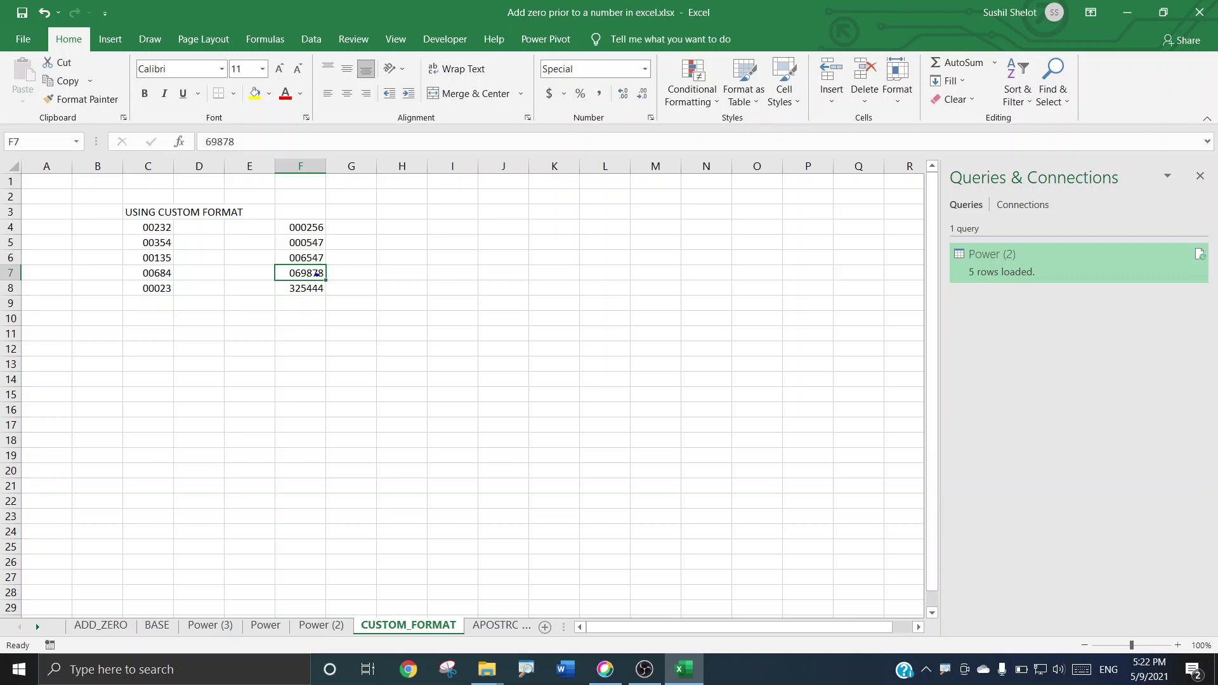
{"action": "mouse_move", "coordinate": [335, 266]}
{"action": "left_mouse_down"}
{"action": "mouse_move", "coordinate": [265, 275]}
{"action": "mouse_move", "coordinate": [339, 280]}
{"action": "mouse_move", "coordinate": [338, 262]}
{"action": "left_mouse_up"}
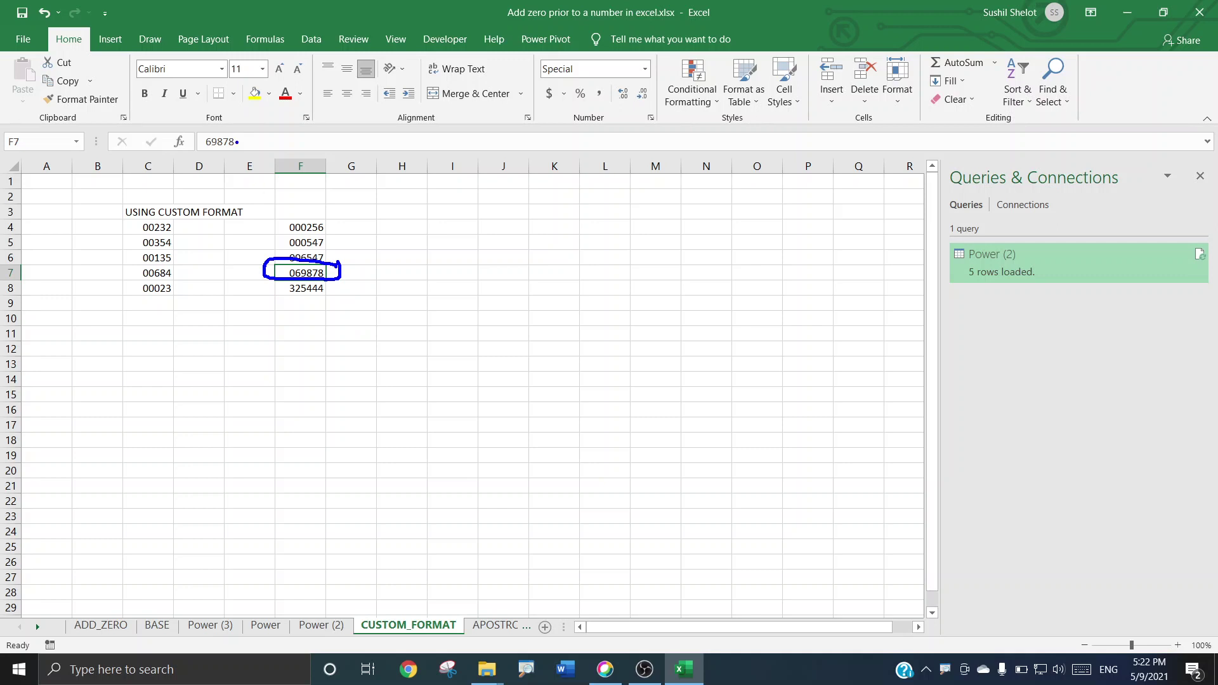
{"action": "left_click_drag", "start_coordinate": [237, 142], "coordinate": [338, 133]}
{"action": "mouse_move", "coordinate": [257, 129]}
{"action": "left_mouse_down"}
{"action": "mouse_move", "coordinate": [236, 144]}
{"action": "mouse_move", "coordinate": [266, 154]}
{"action": "left_mouse_up"}
{"action": "key", "text": "Escape"}
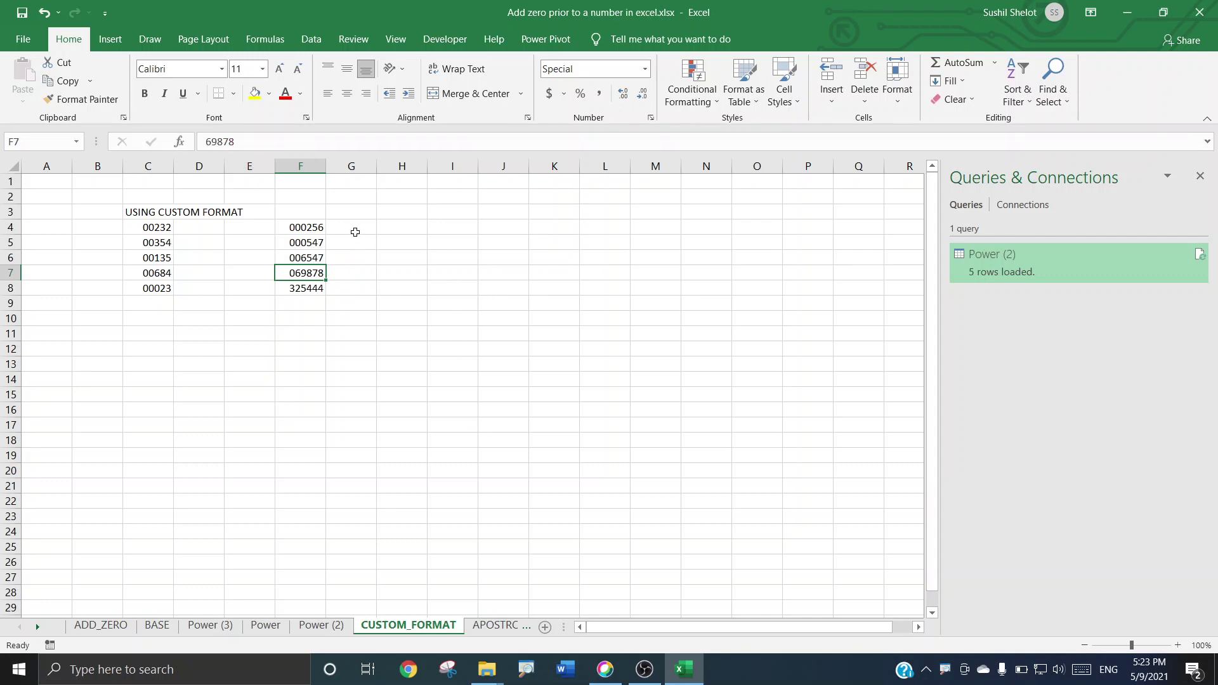
Enter =LEN(F4) in cell G4 to count the characters actually stored in F4
{"action": "left_click", "coordinate": [355, 232]}
{"action": "type", "text": "=len"}
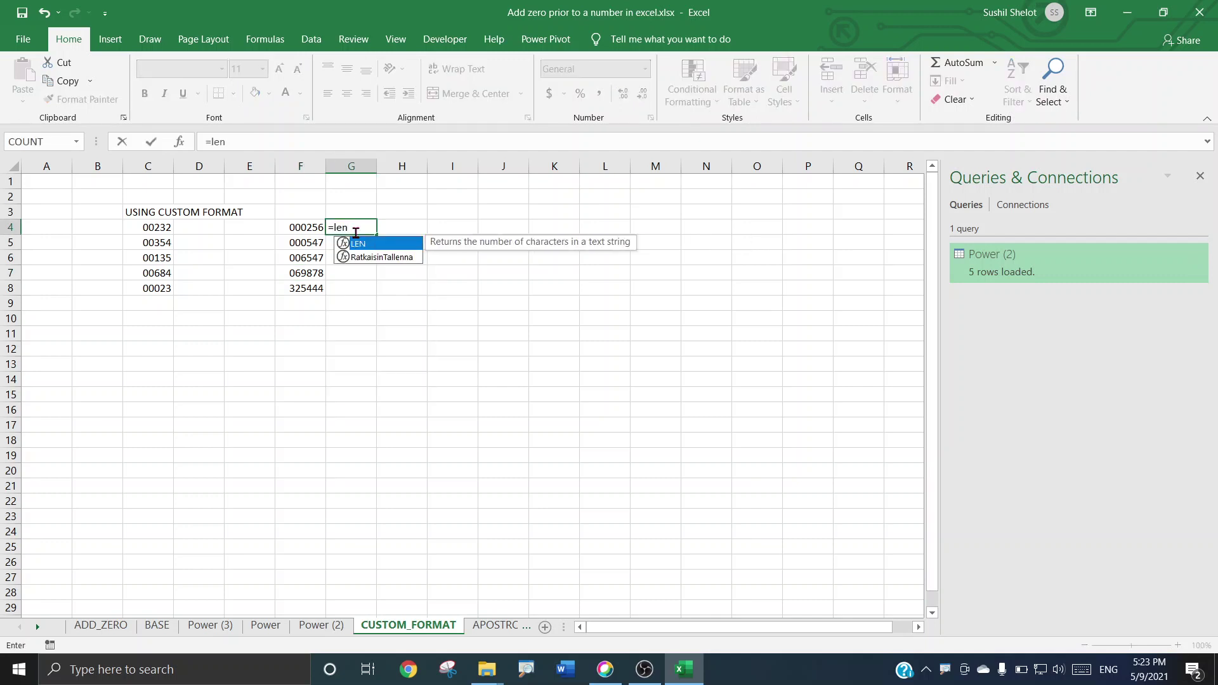
{"action": "type", "text": "("}
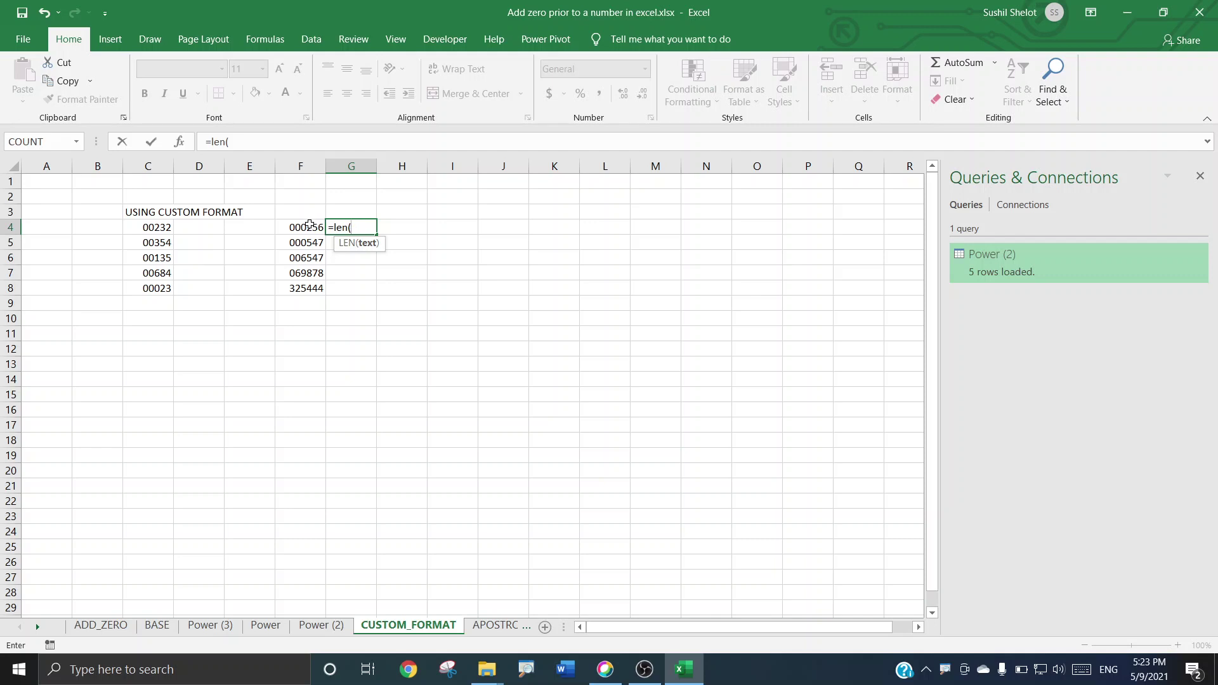
{"action": "left_click", "coordinate": [308, 227]}
{"action": "type", "text": ")"}
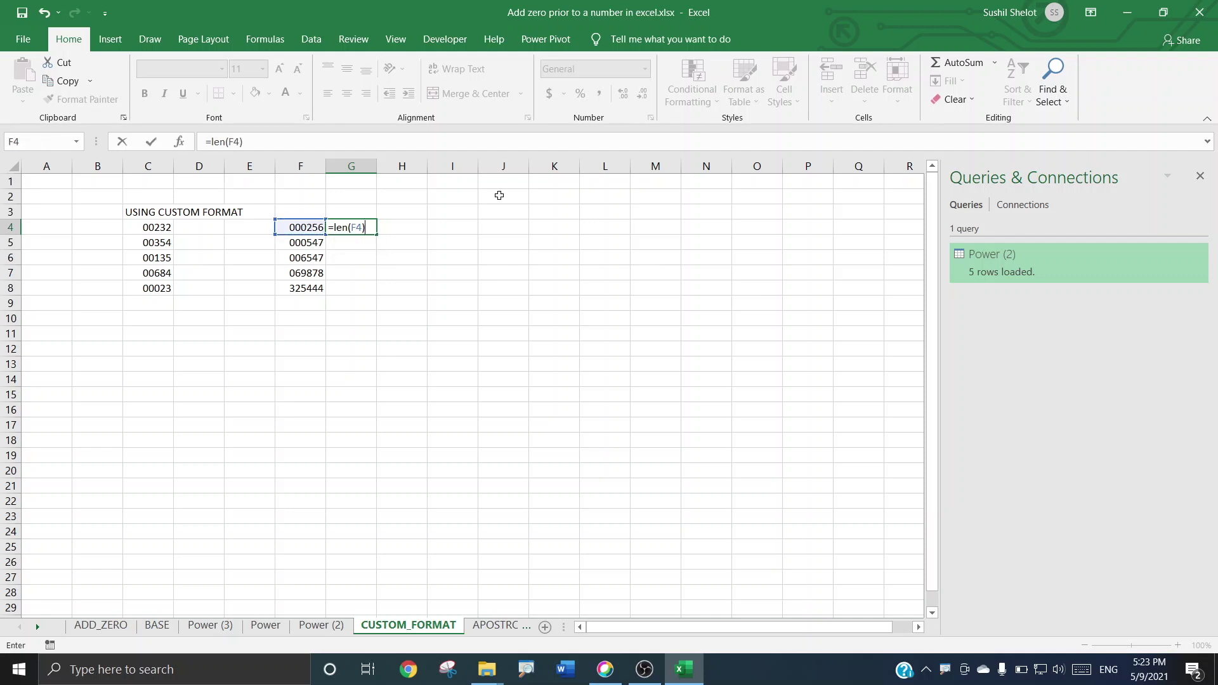
{"action": "key", "text": "Return"}
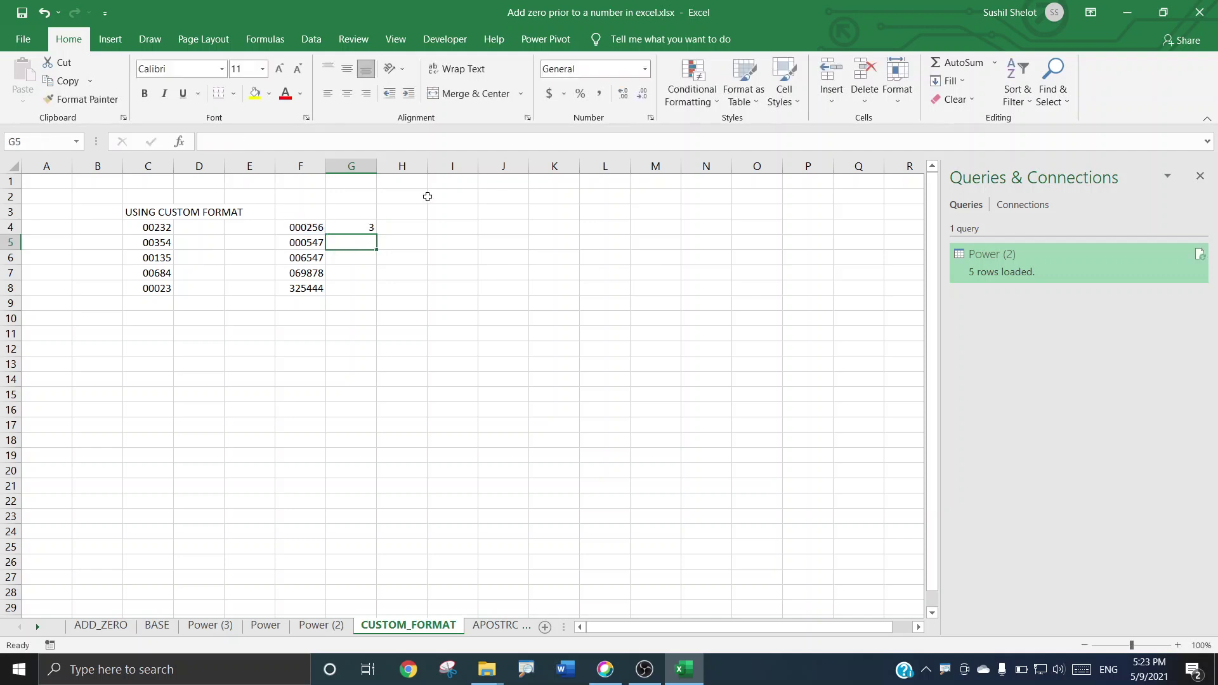
{"action": "left_click", "coordinate": [373, 230]}
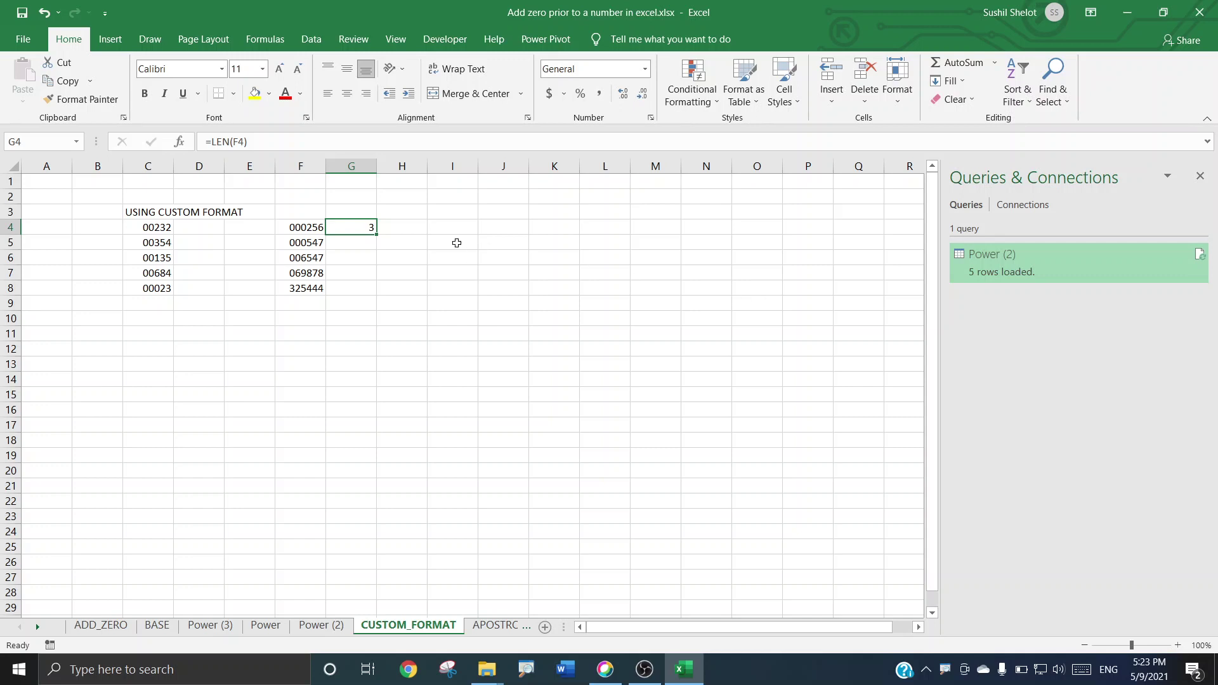
Enter =LEFT(F4,2) in cell H4 to extract the first two characters of F4
{"action": "left_click", "coordinate": [421, 227]}
{"action": "type", "text": "=left"}
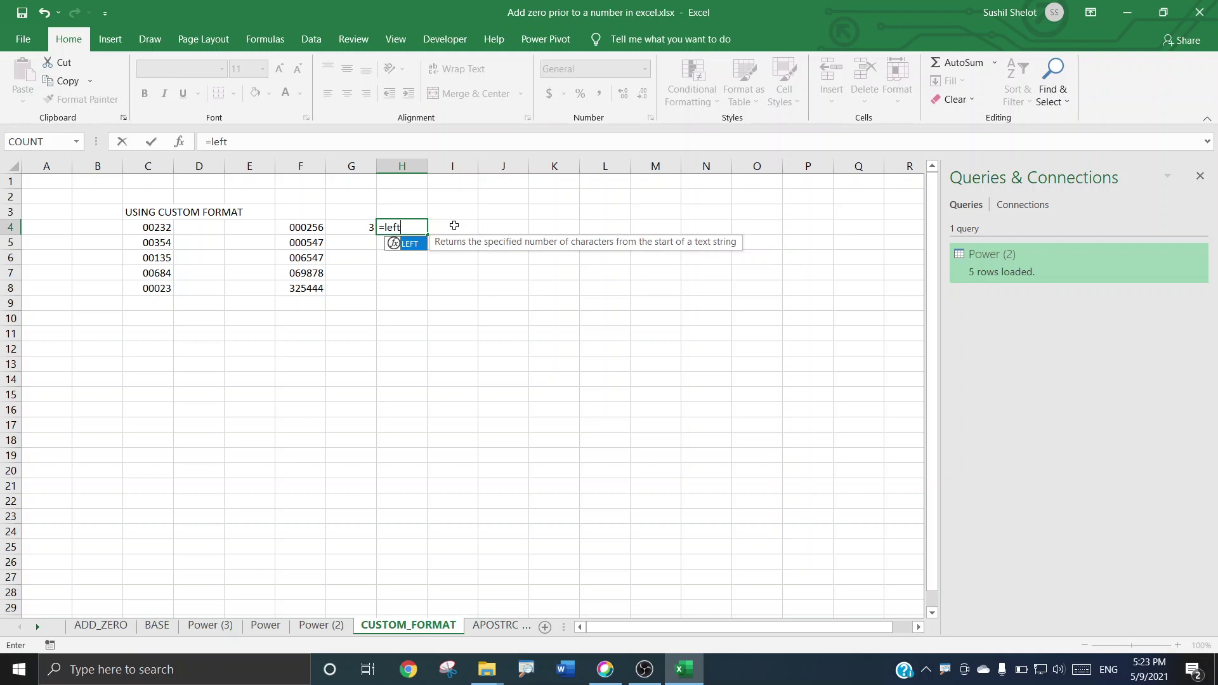
{"action": "type", "text": "("}
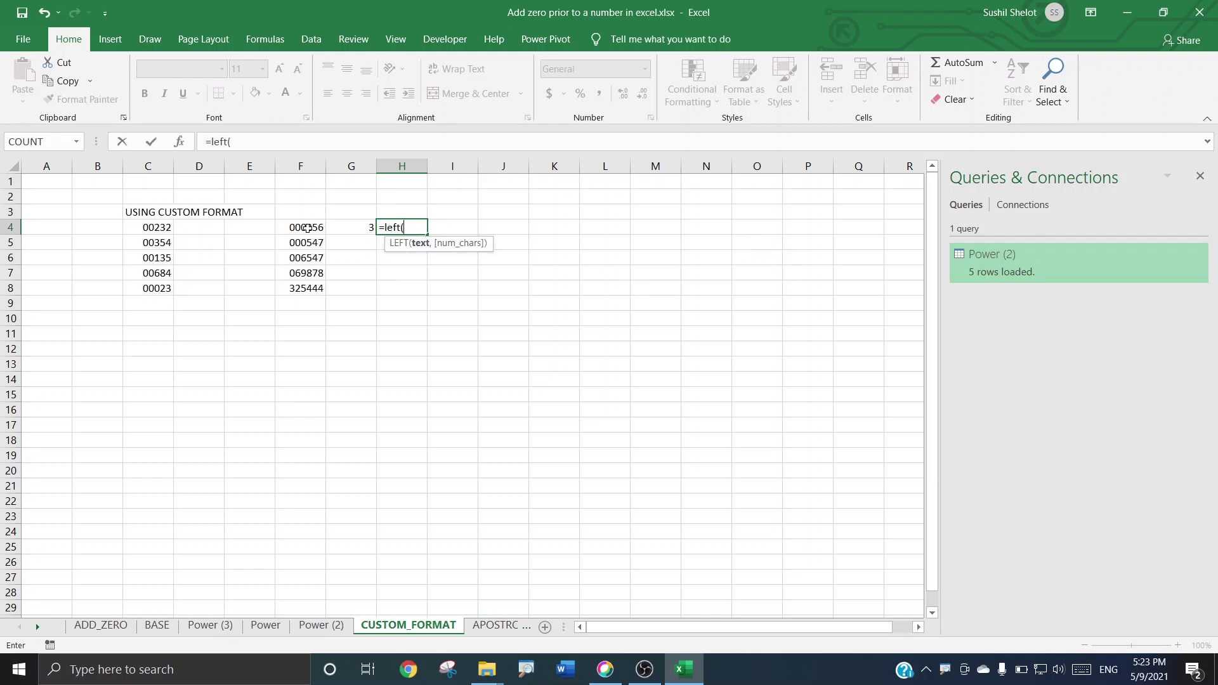
{"action": "left_click", "coordinate": [307, 227]}
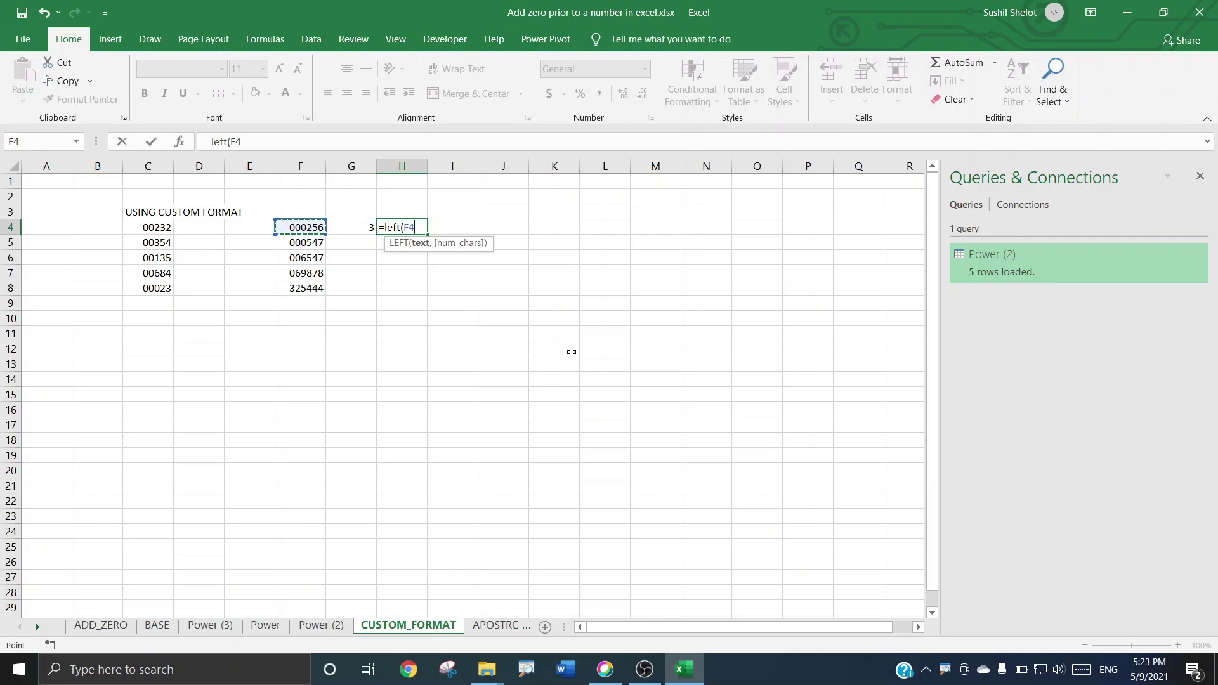
{"action": "type", "text": ","}
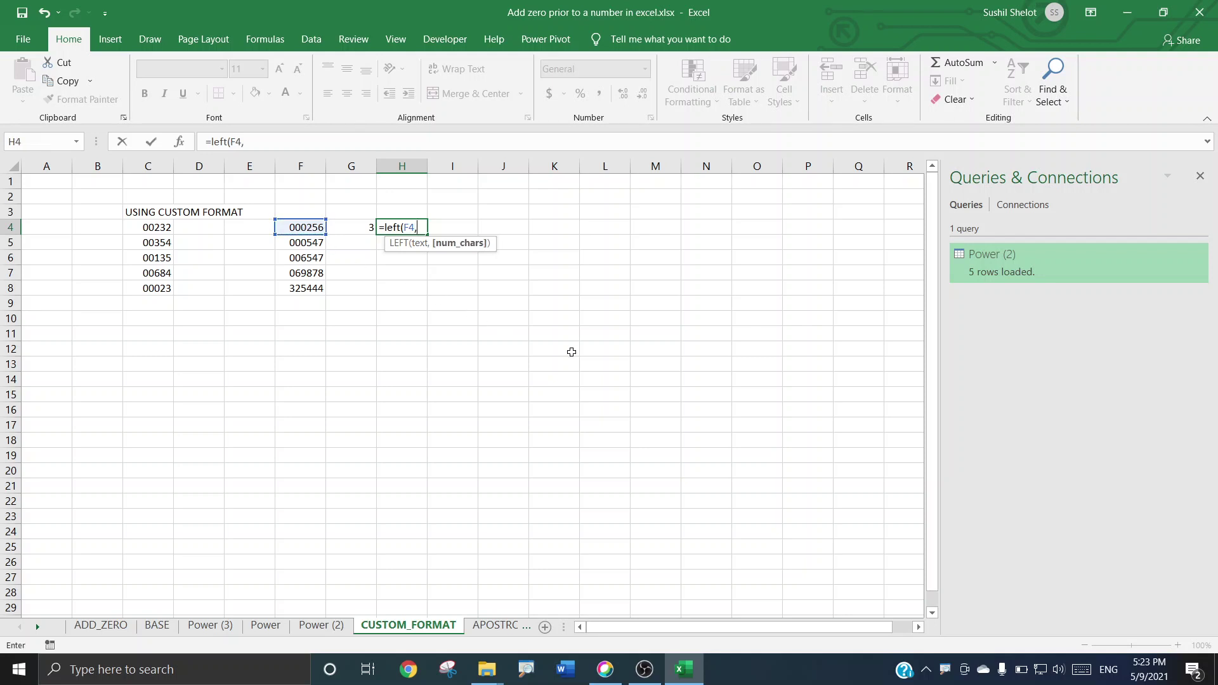
{"action": "type", "text": "2)"}
{"action": "key", "text": "Return"}
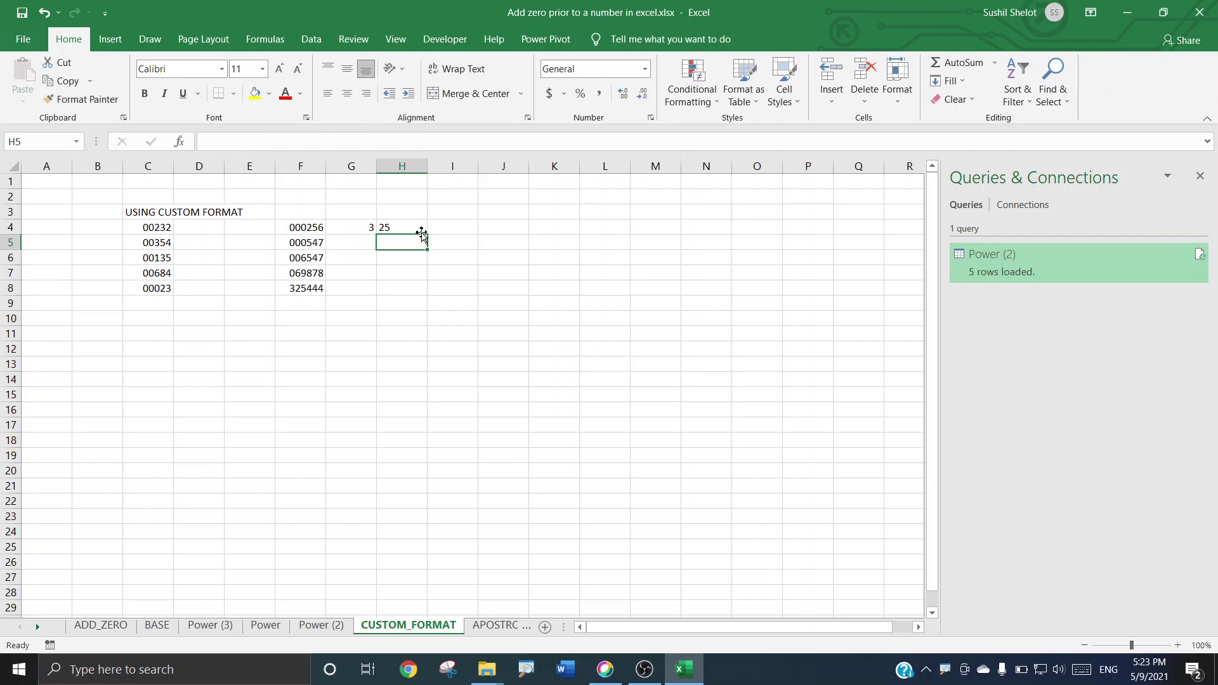
{"action": "left_click", "coordinate": [416, 227]}
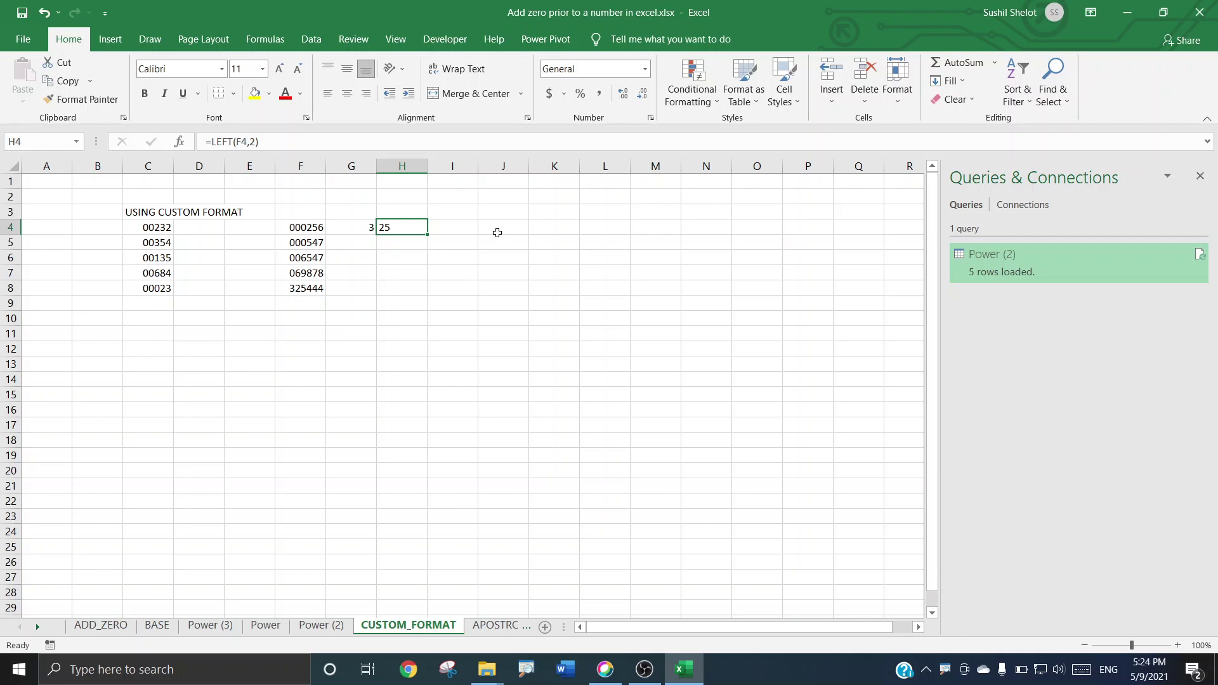
Raise the number of characters in H4's LEFT formula to 3 and finally to 4
{"action": "double_click", "coordinate": [252, 142]}
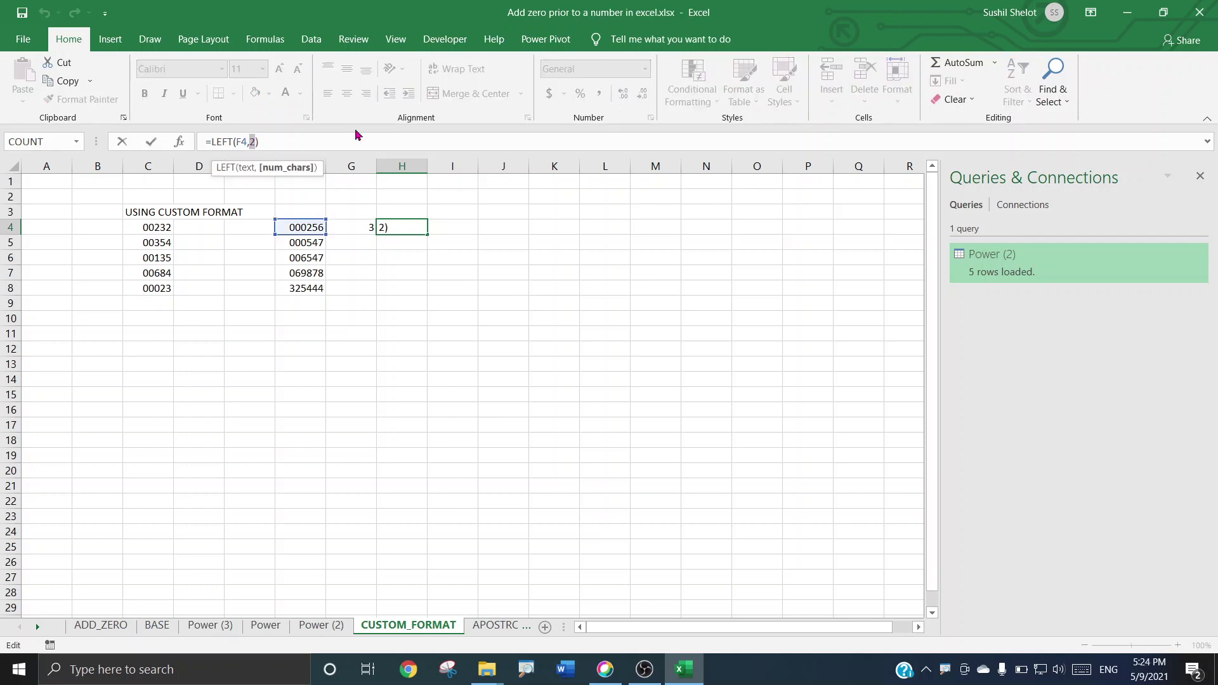
{"action": "key", "text": "Return"}
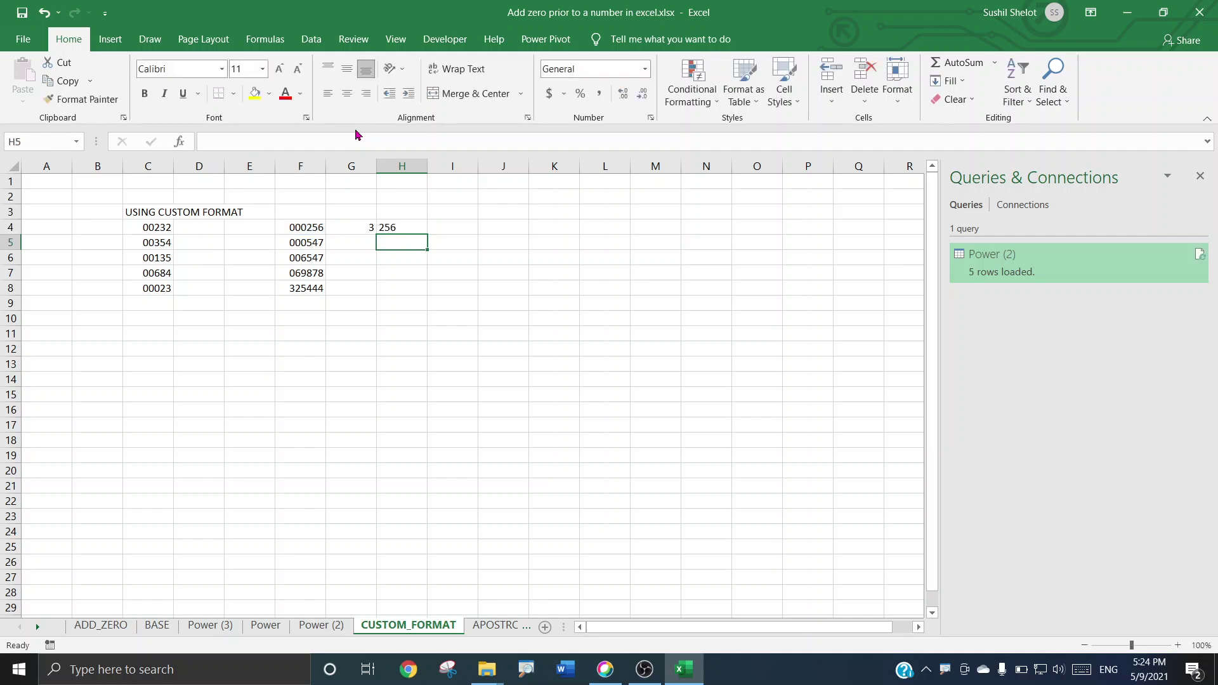
{"action": "left_click", "coordinate": [390, 227]}
{"action": "double_click", "coordinate": [254, 141]}
{"action": "type", "text": "3"}
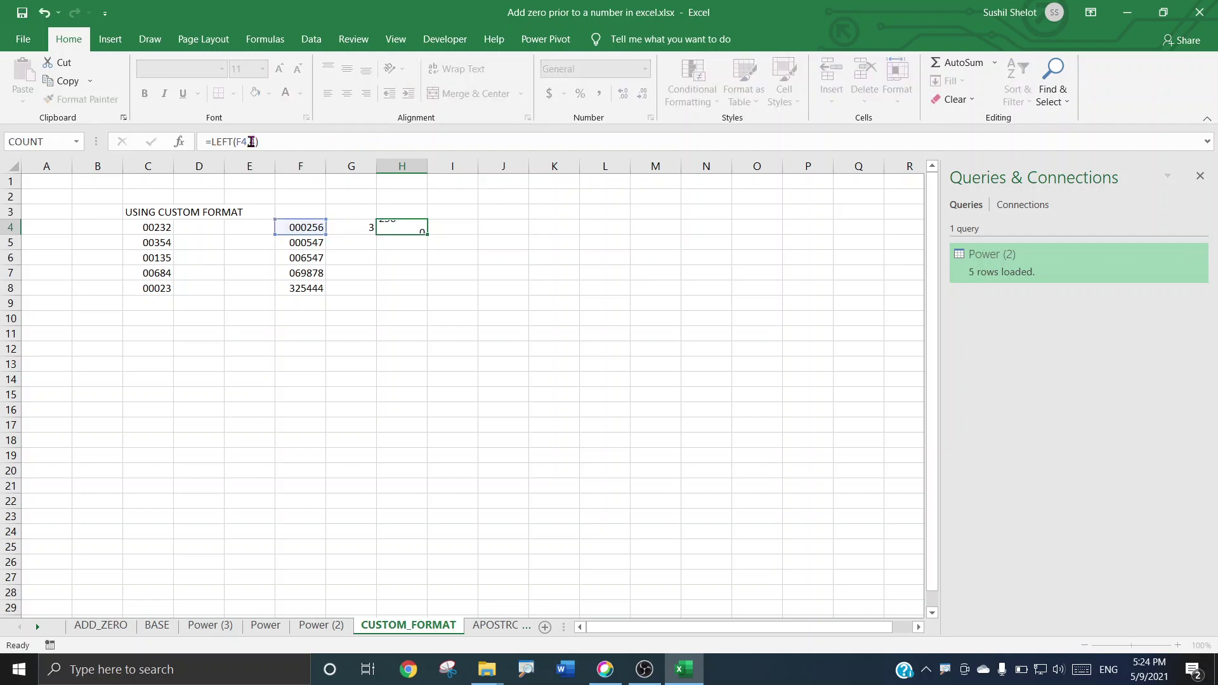
{"action": "key", "text": "ctrl+Return"}
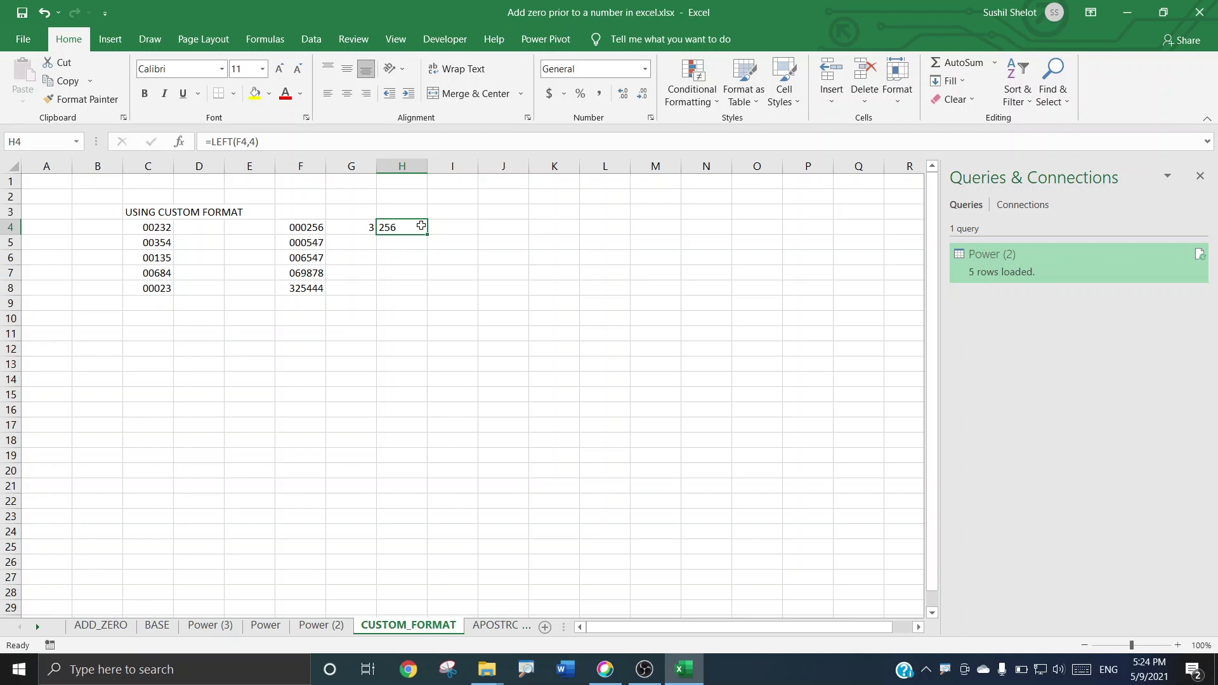
Switch to the APOSTROPHE sheet and close the Queries & Connections pane
{"action": "left_click", "coordinate": [507, 627]}
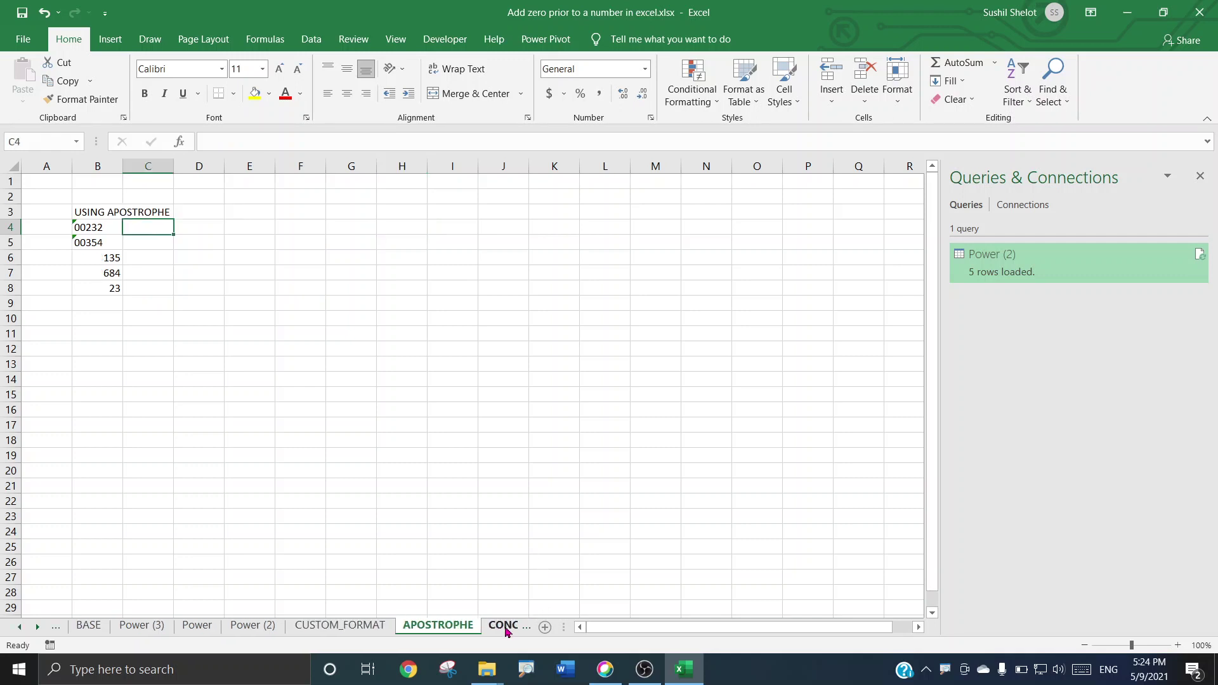
{"action": "left_click", "coordinate": [1205, 181]}
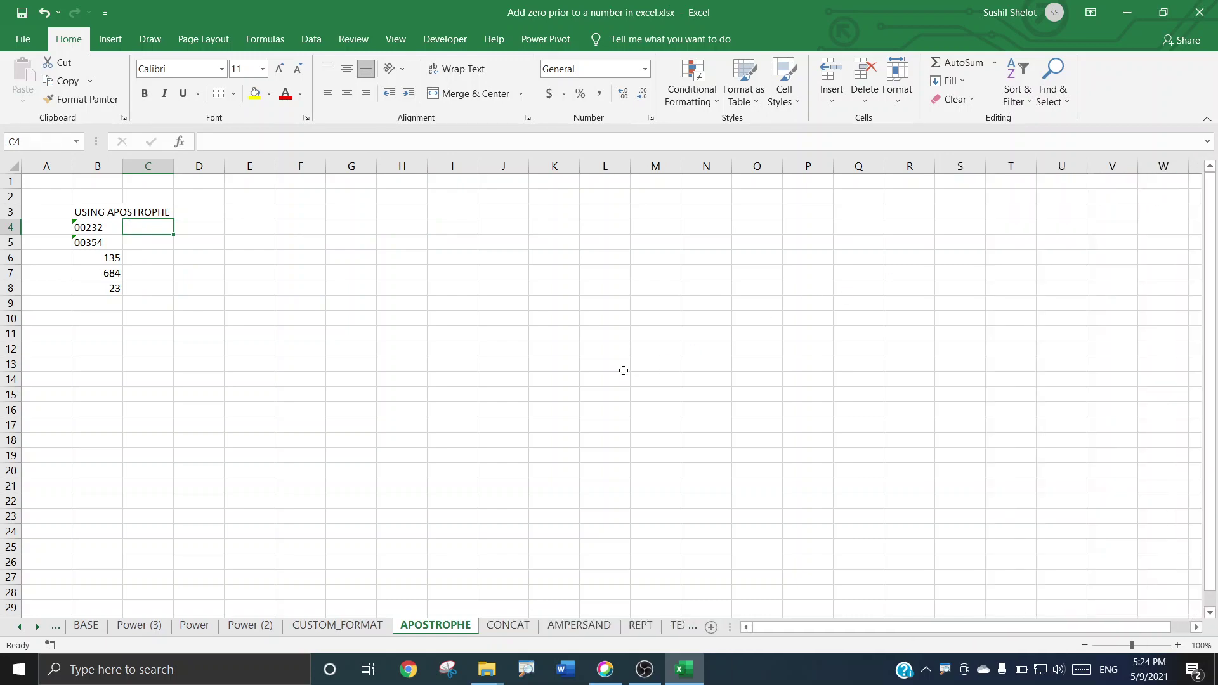
{"action": "scroll", "coordinate": [574, 429], "scroll_direction": "up", "scroll_amount": 3, "text": "ctrl"}
{"action": "scroll", "coordinate": [574, 429], "scroll_direction": "up", "scroll_amount": 1, "text": "ctrl"}
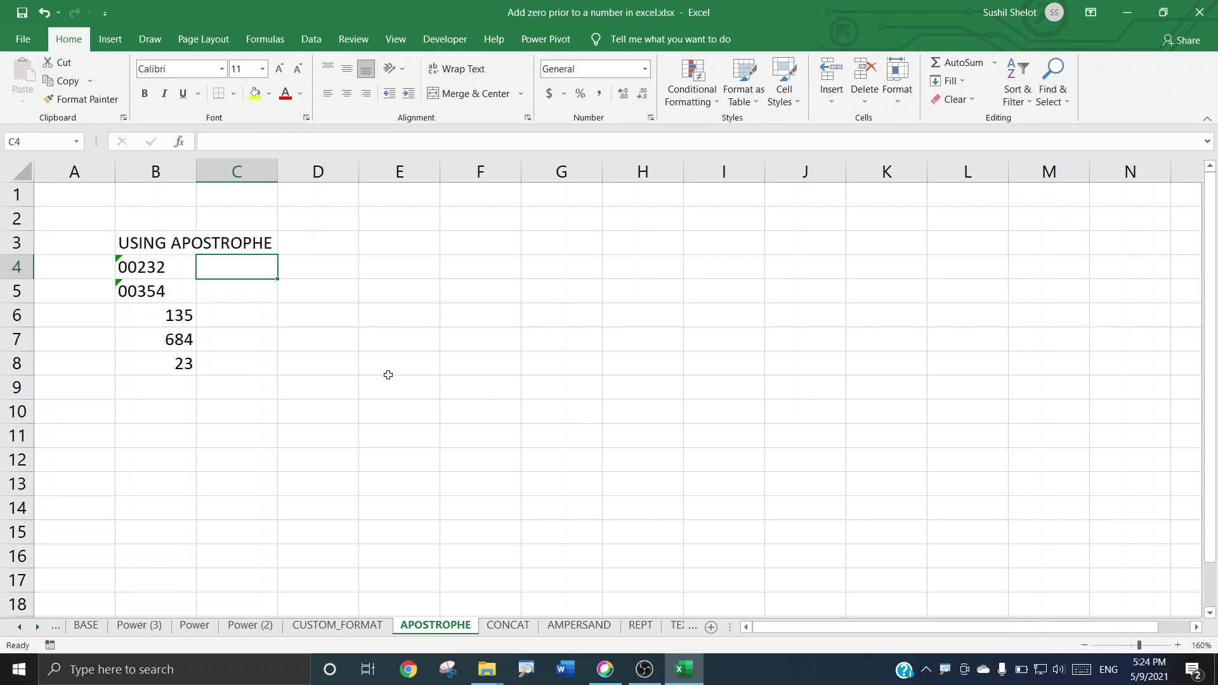
Enter '000135 in cell C6, using a leading apostrophe to keep the zeros
{"action": "left_click", "coordinate": [256, 314]}
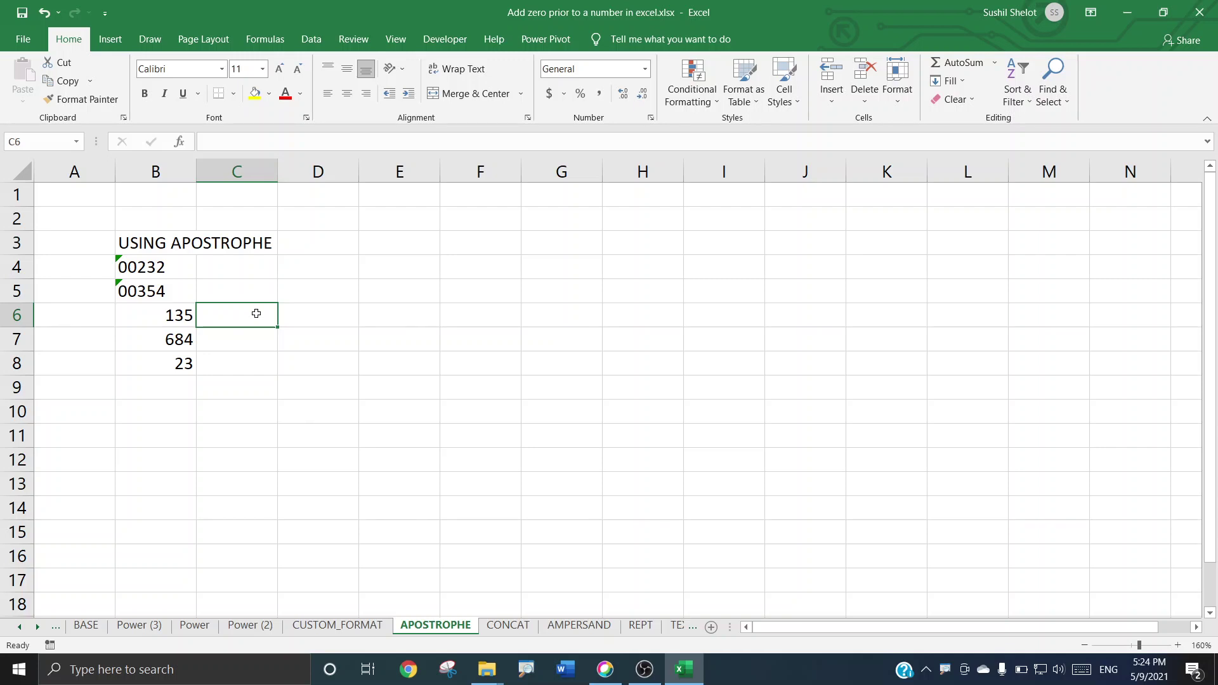
{"action": "type", "text": "'"}
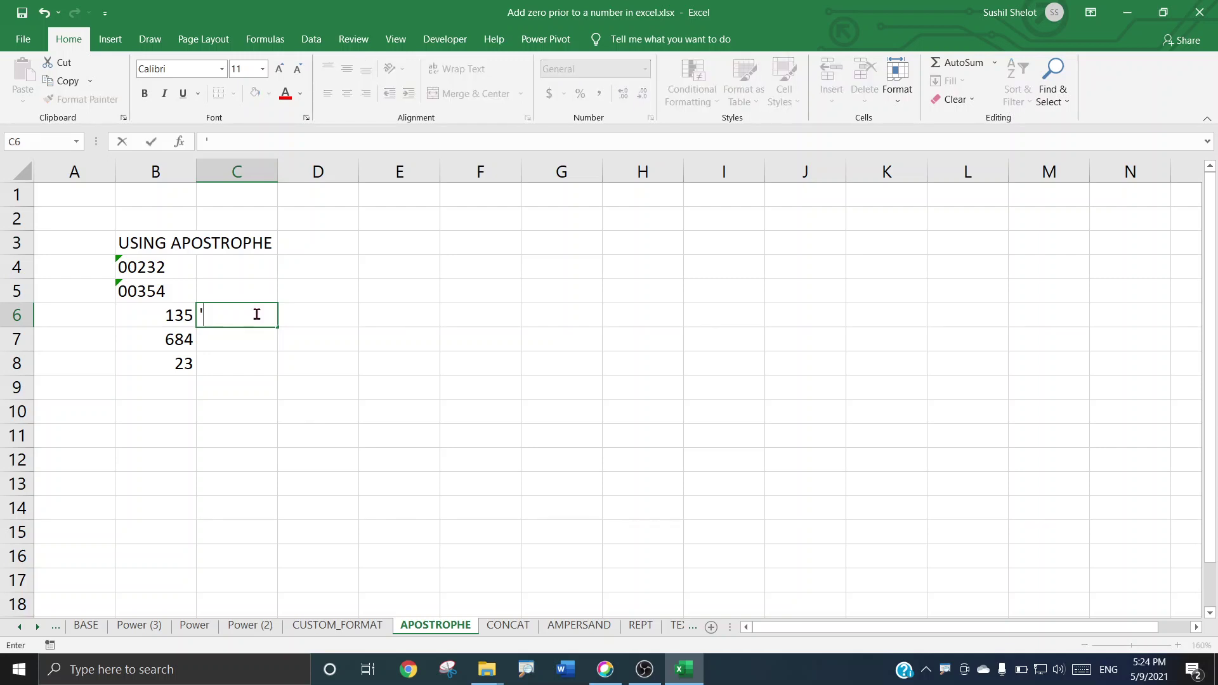
{"action": "type", "text": "000135"}
{"action": "key", "text": "Return"}
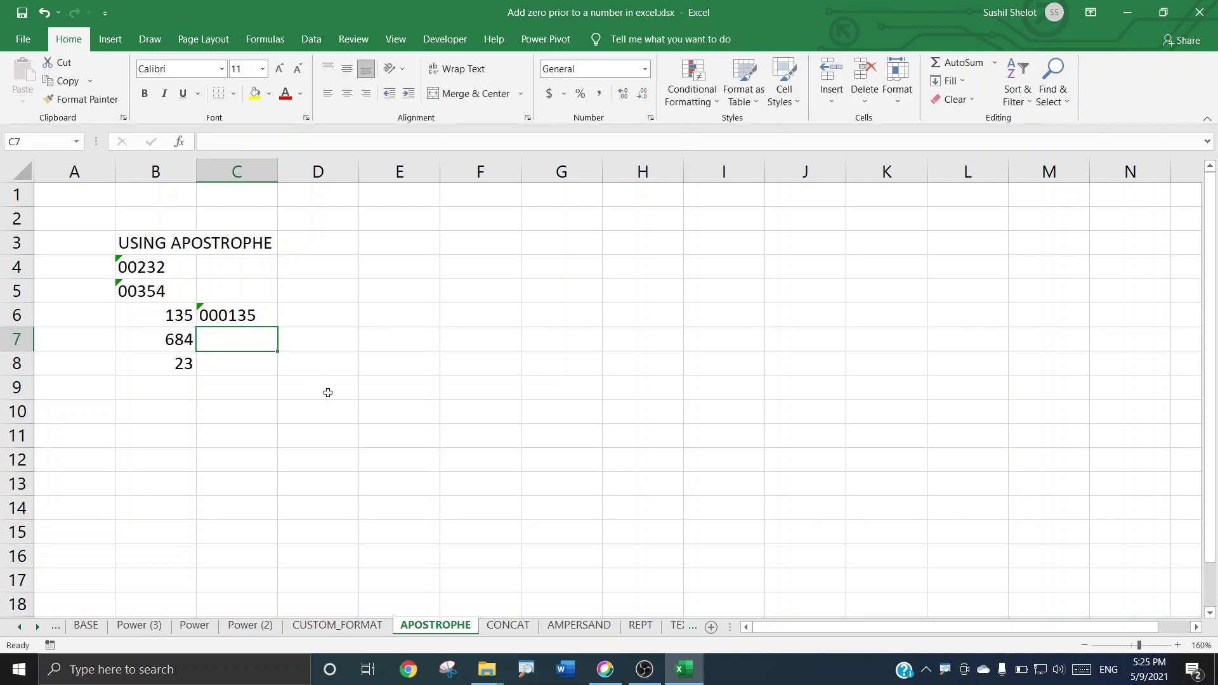
Examine the error-checking options offered for the apostrophe-prefixed entry in C6
{"action": "left_click", "coordinate": [201, 310]}
{"action": "left_click", "coordinate": [182, 319]}
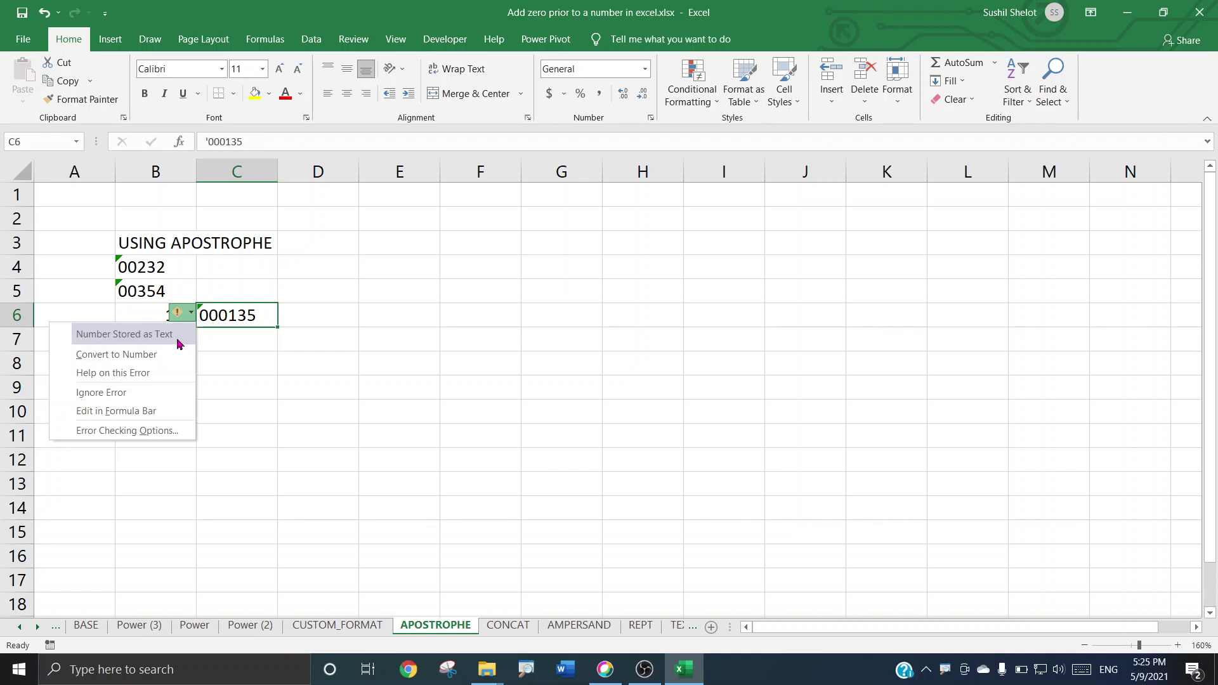
{"action": "left_click", "coordinate": [256, 338]}
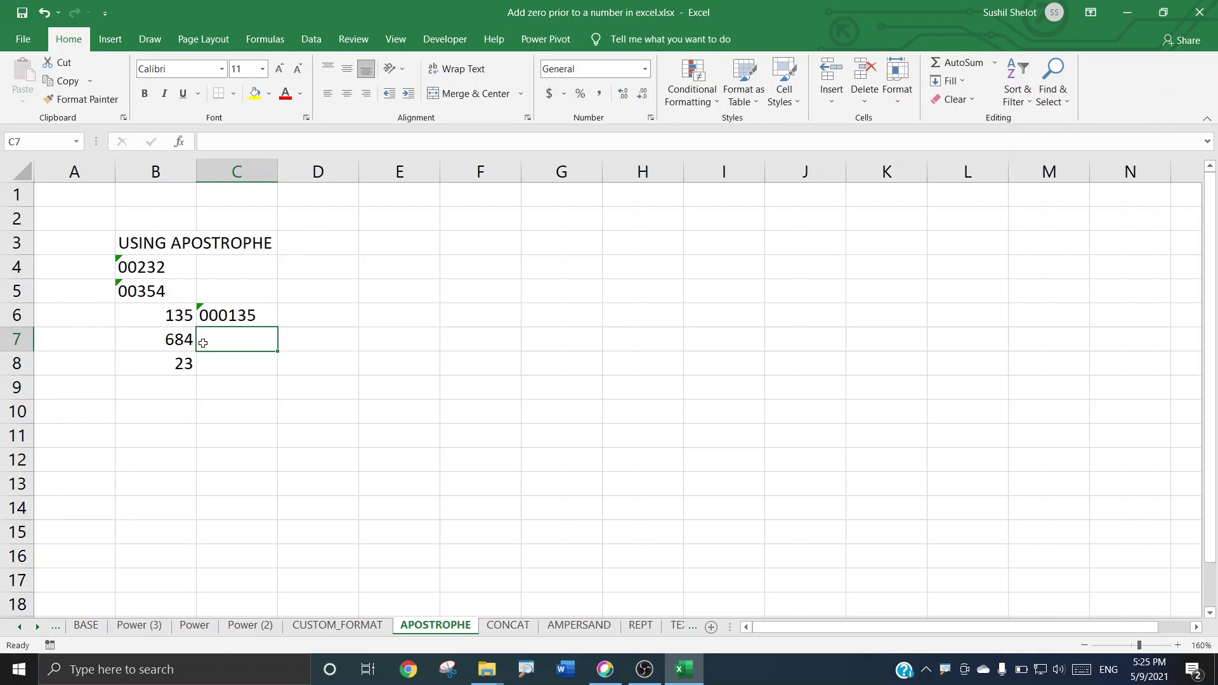
Prefix the number in B7 with an apostrophe and five zeros, and the number in B8 with an apostrophe and three zeros
{"action": "double_click", "coordinate": [164, 339]}
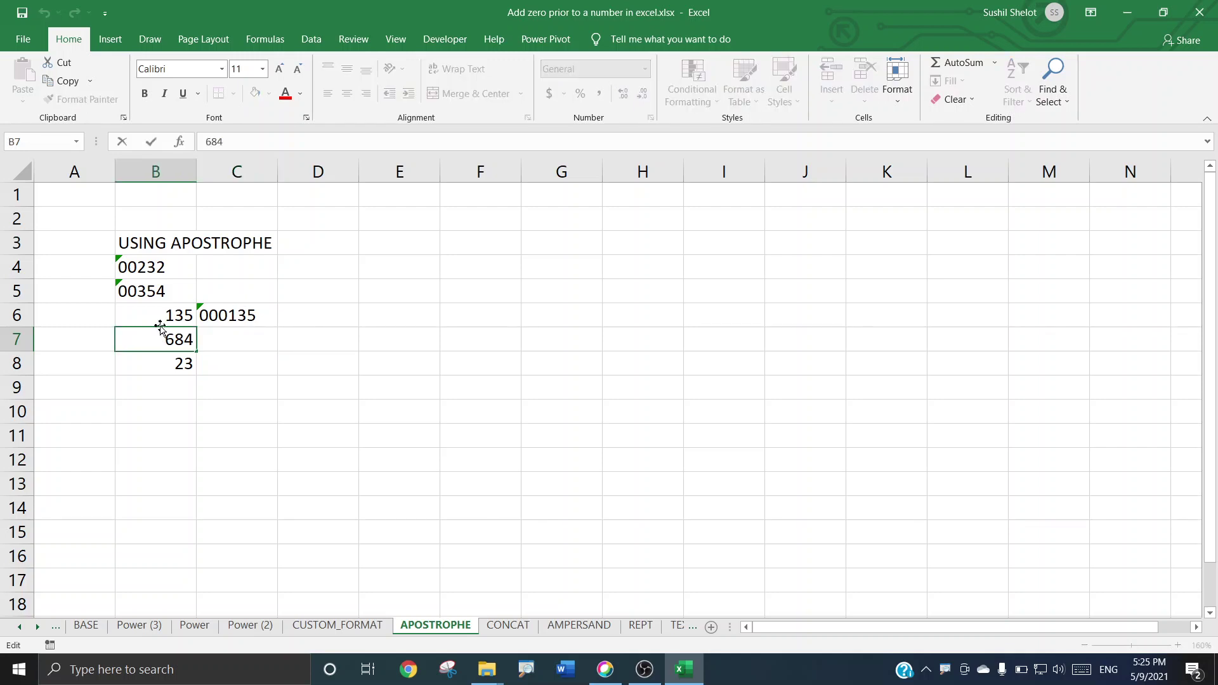
{"action": "type", "text": "'00000"}
{"action": "key", "text": "Return"}
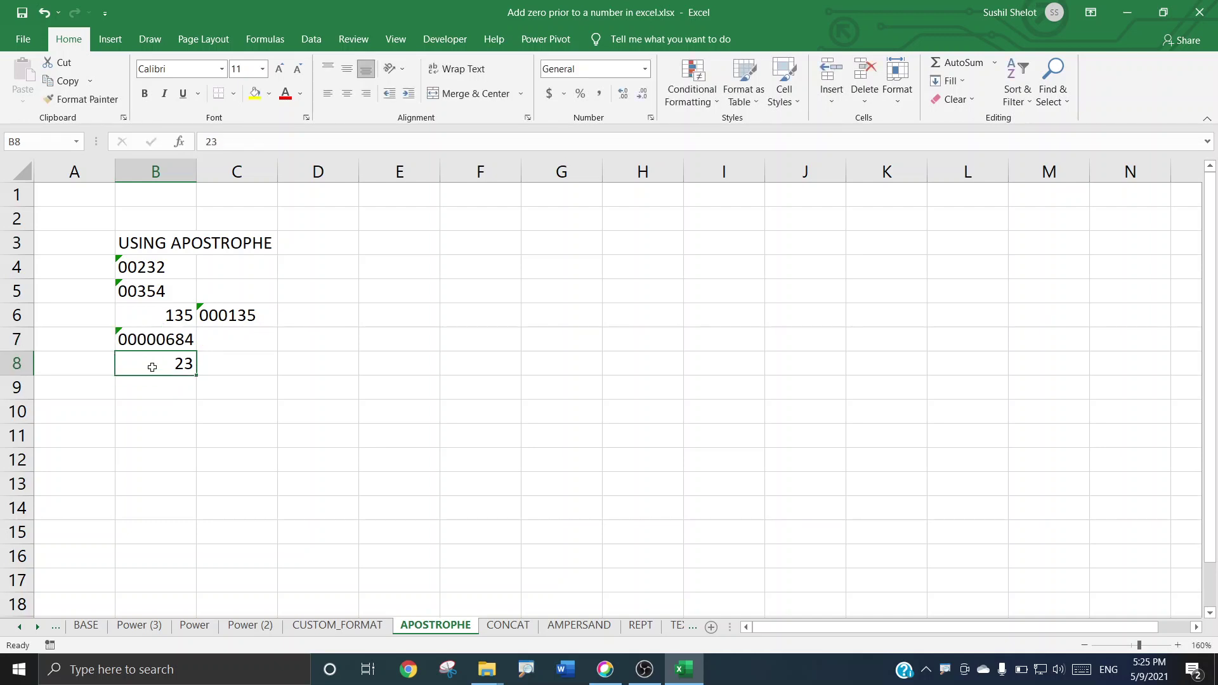
{"action": "double_click", "coordinate": [160, 359]}
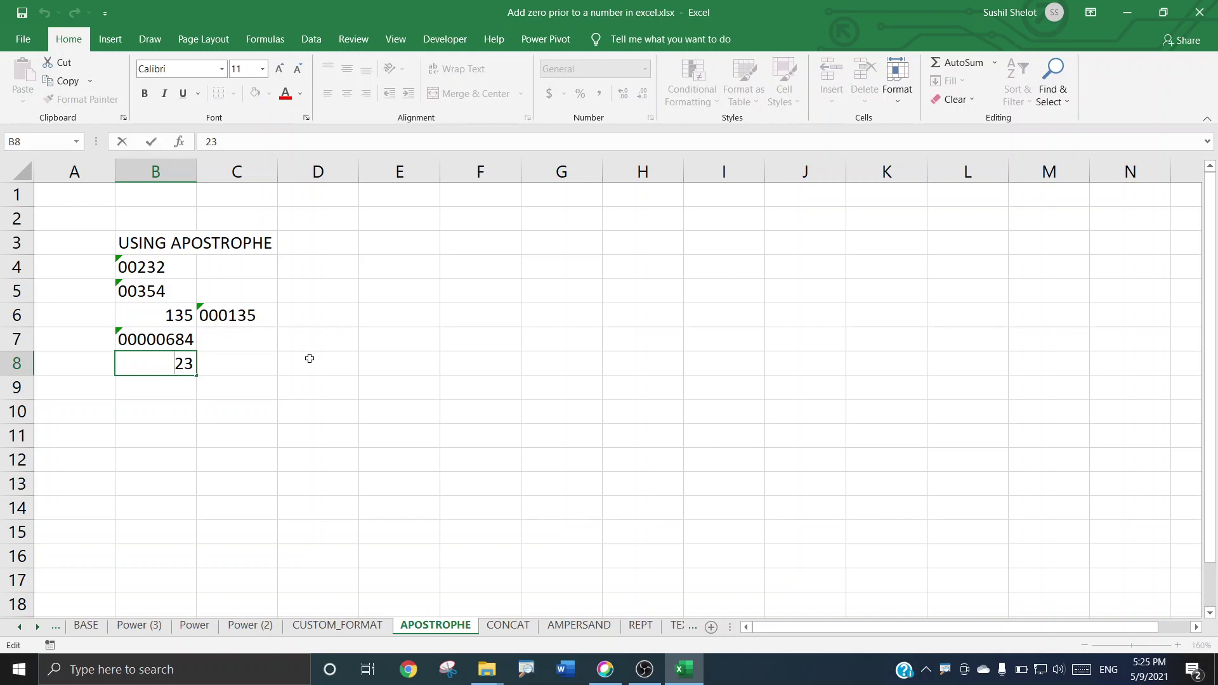
{"action": "type", "text": "'000"}
{"action": "key", "text": "Return"}
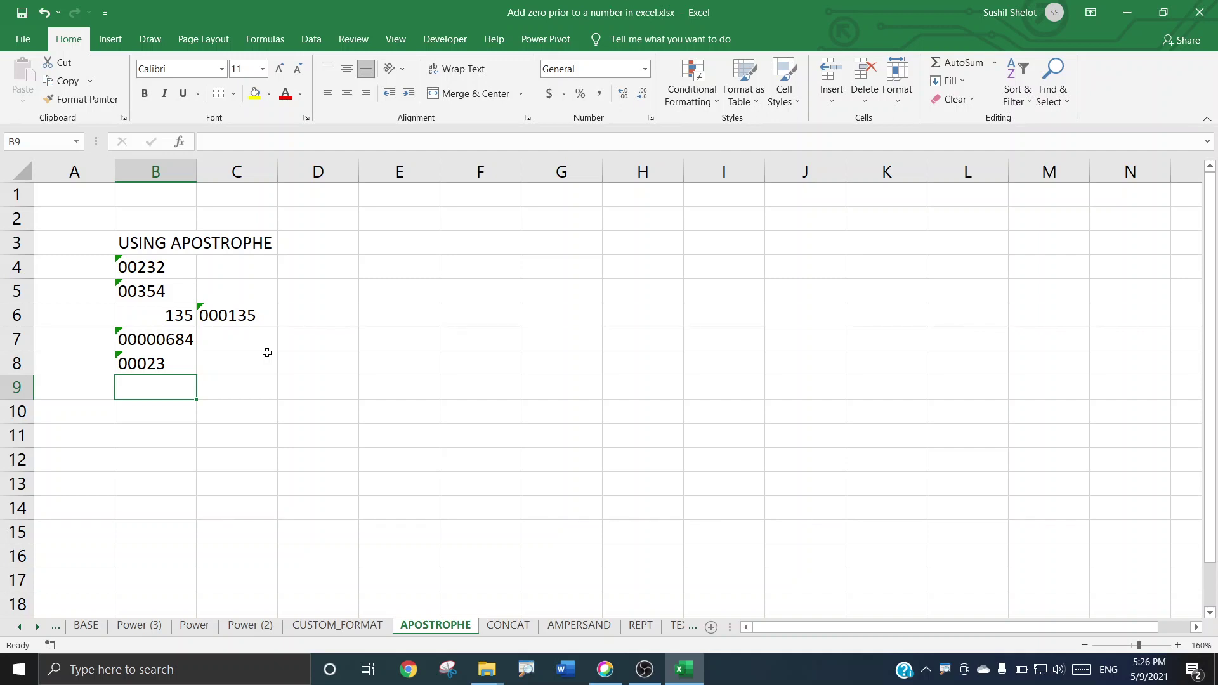
Inspect the stored content of C6, including its apostrophe, in the formula bar
{"action": "left_click", "coordinate": [251, 315]}
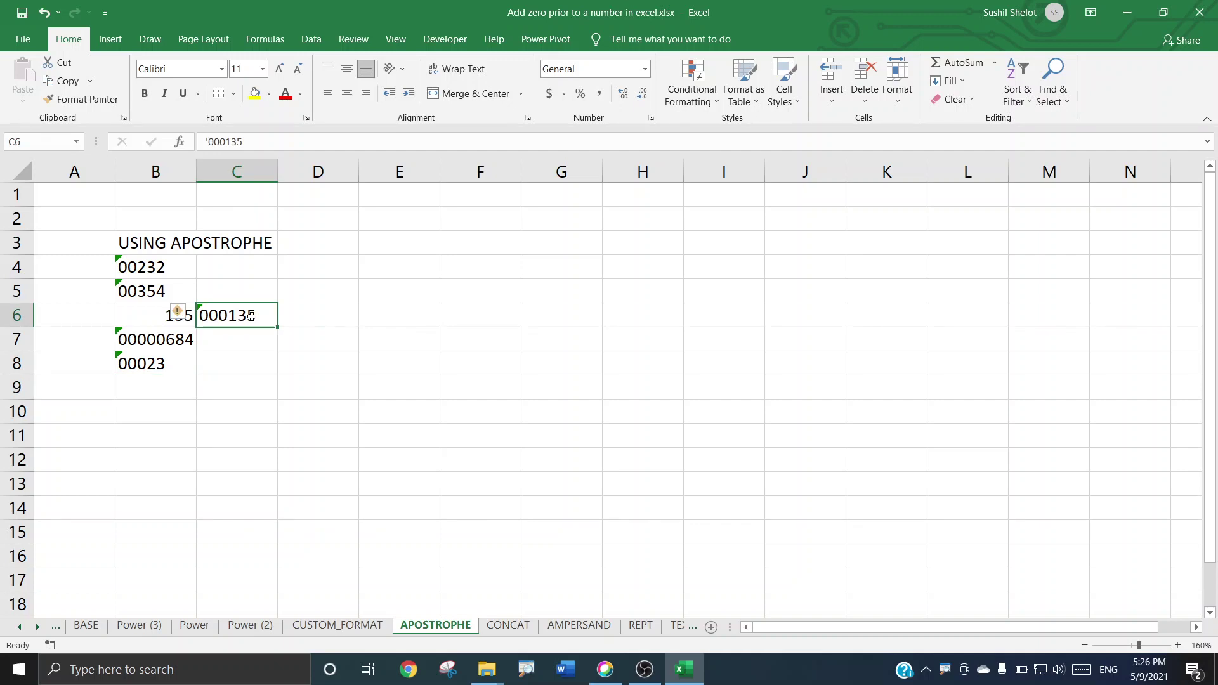
{"action": "left_click_drag", "start_coordinate": [247, 141], "coordinate": [184, 142]}
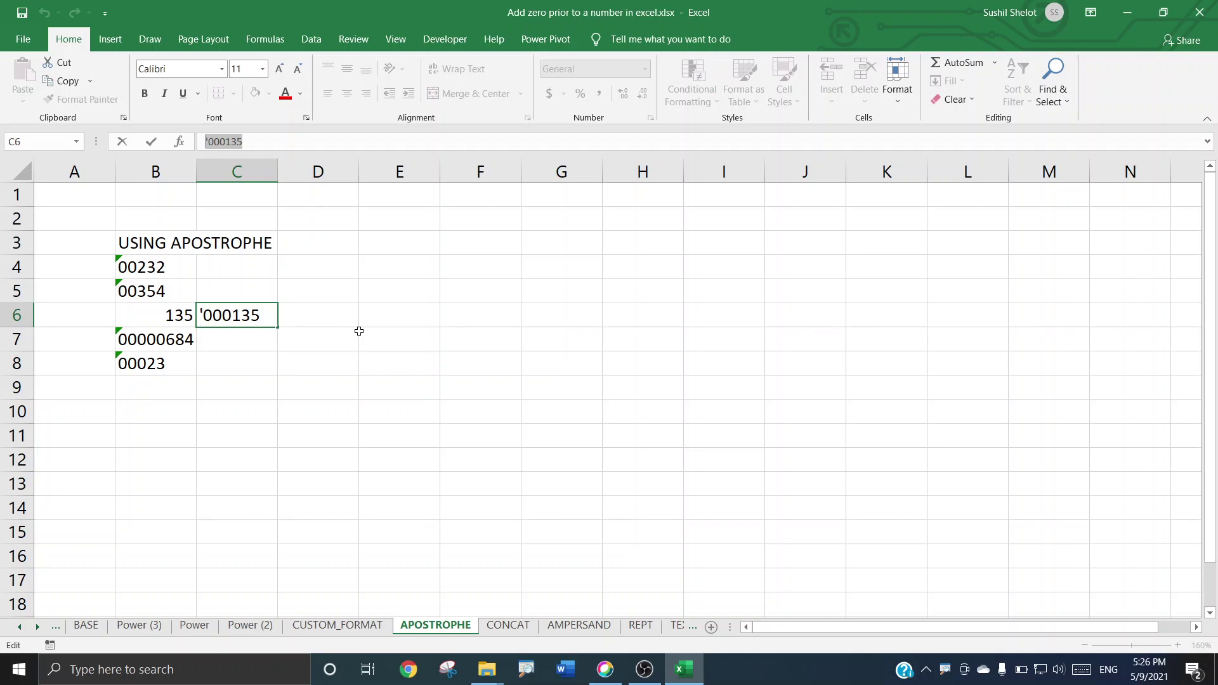
On the CONCAT sheet, enter =CONCAT("0000",B5) in cell C5 to put four zeros before the number
{"action": "left_click", "coordinate": [507, 625]}
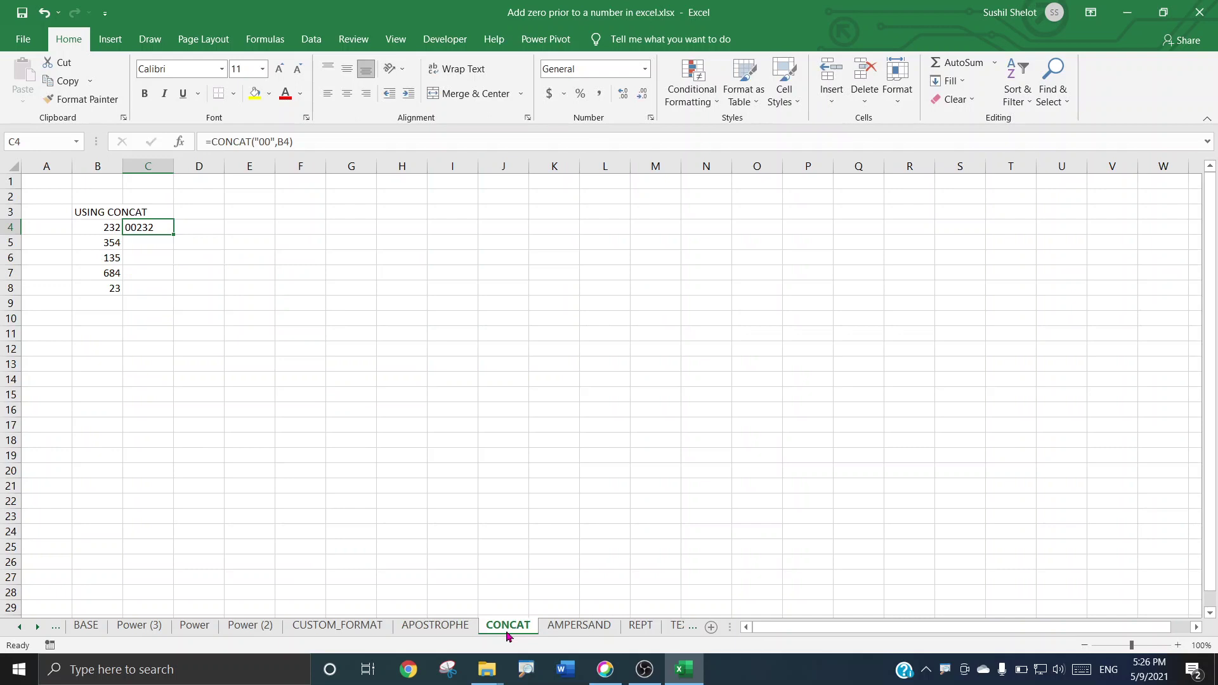
{"action": "left_click", "coordinate": [163, 248]}
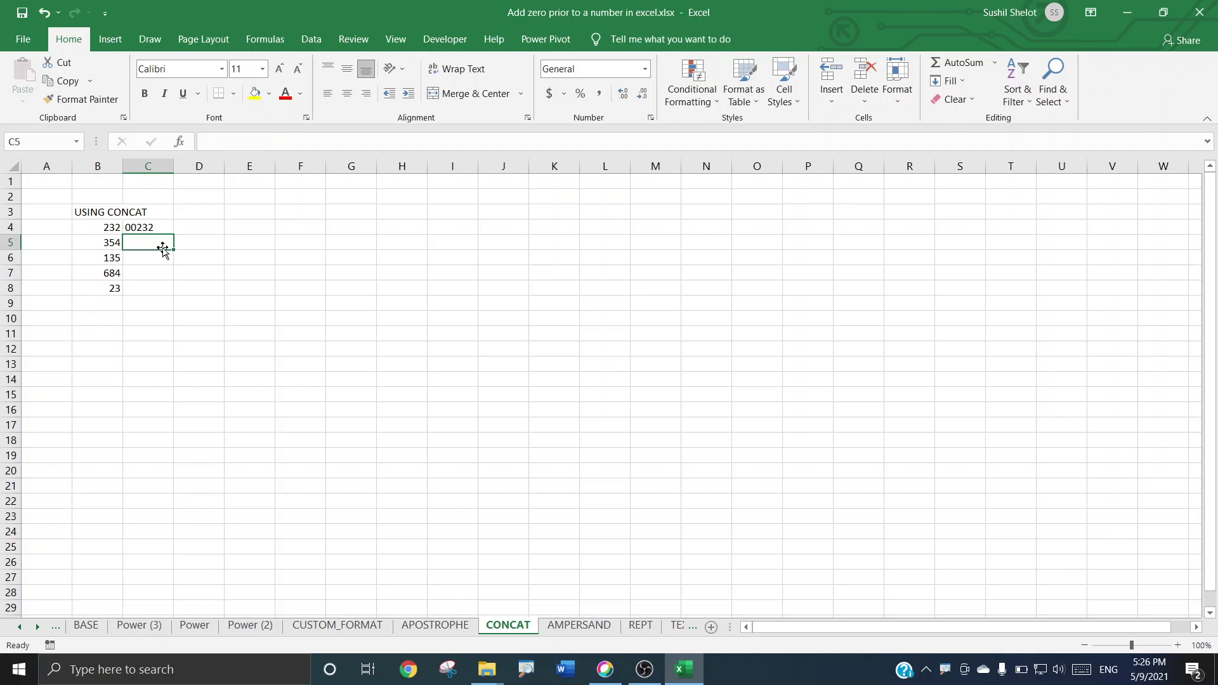
{"action": "type", "text": "=con"}
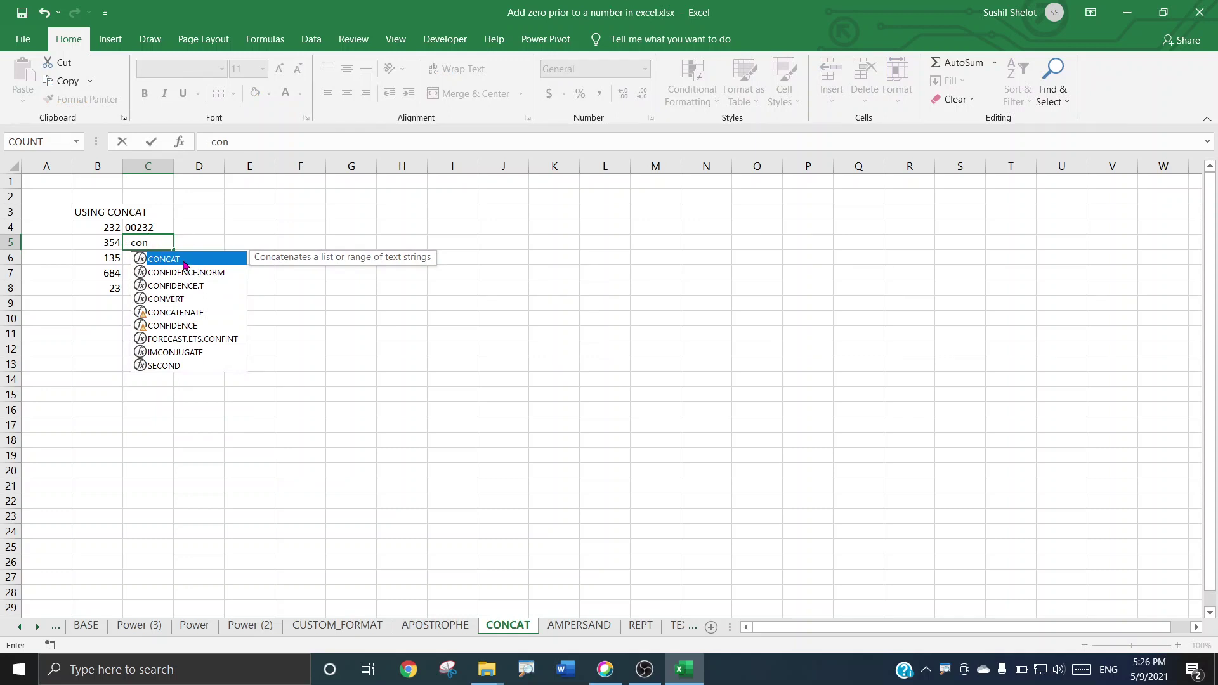
{"action": "type", "text": "cat"}
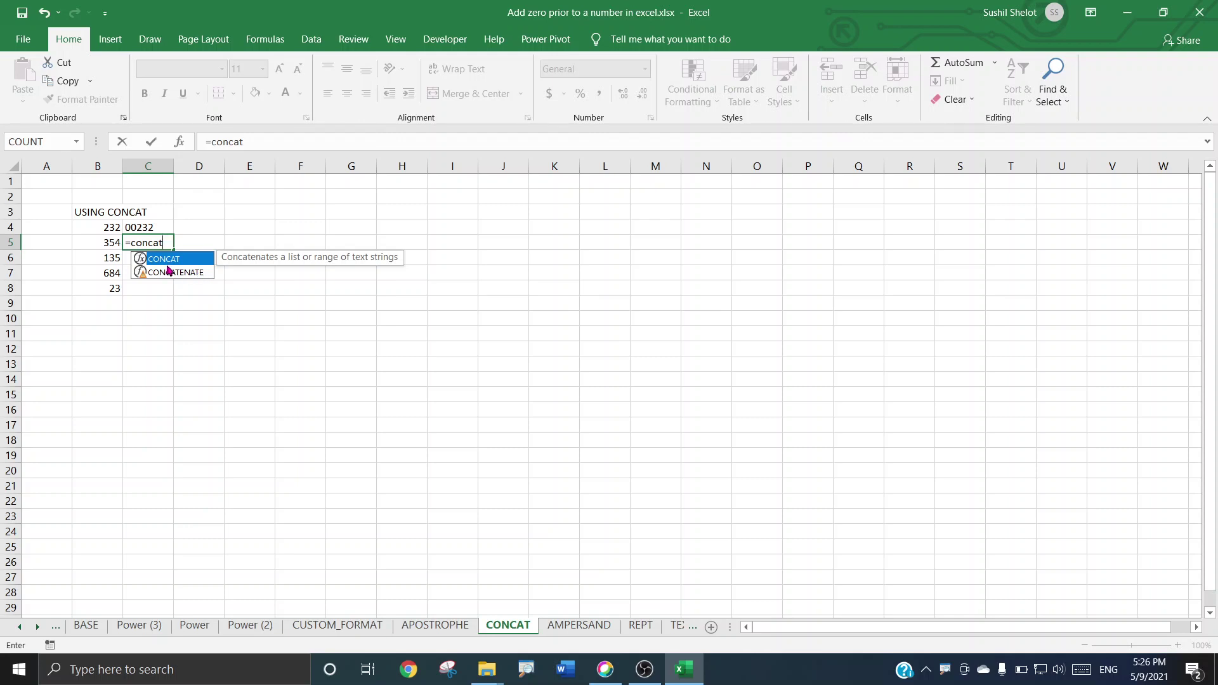
{"action": "type", "text": "("}
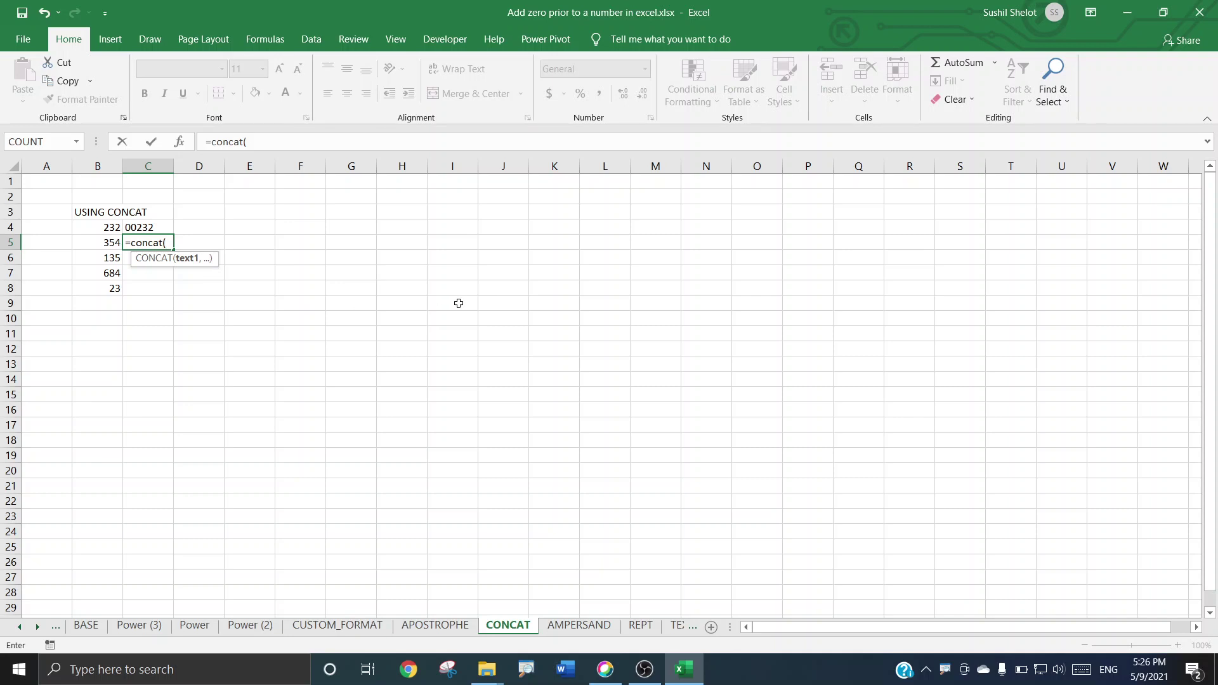
{"action": "type", "text": "\"0000\","}
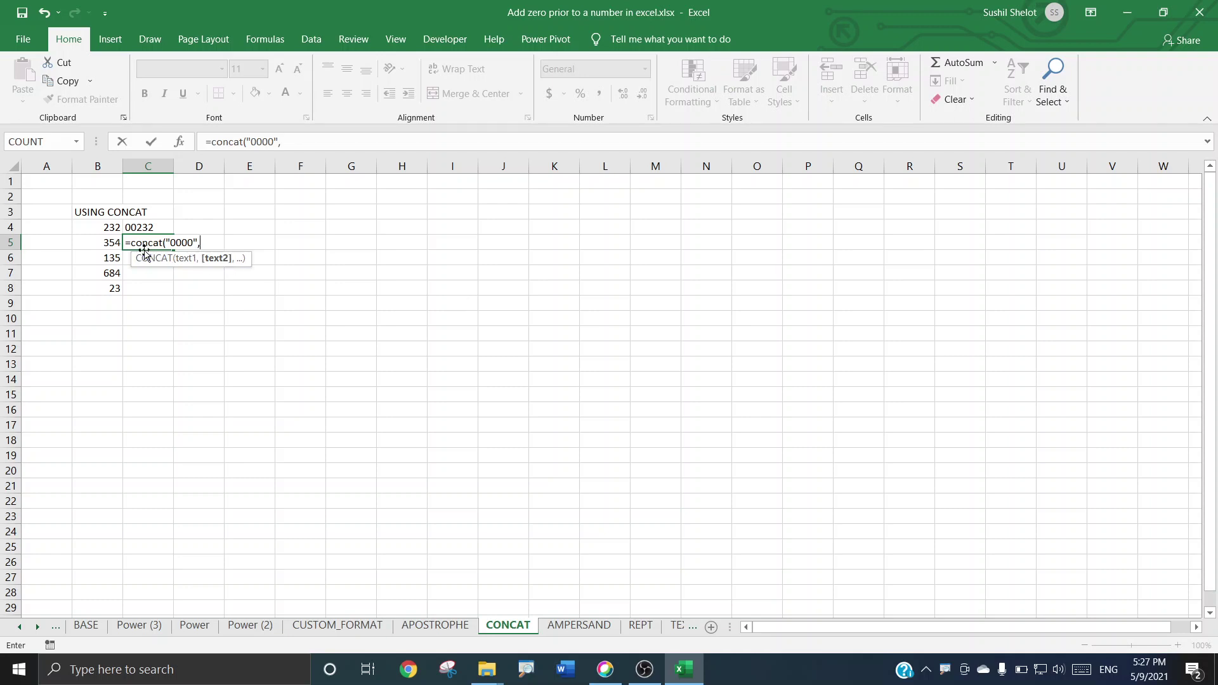
{"action": "left_click", "coordinate": [111, 242]}
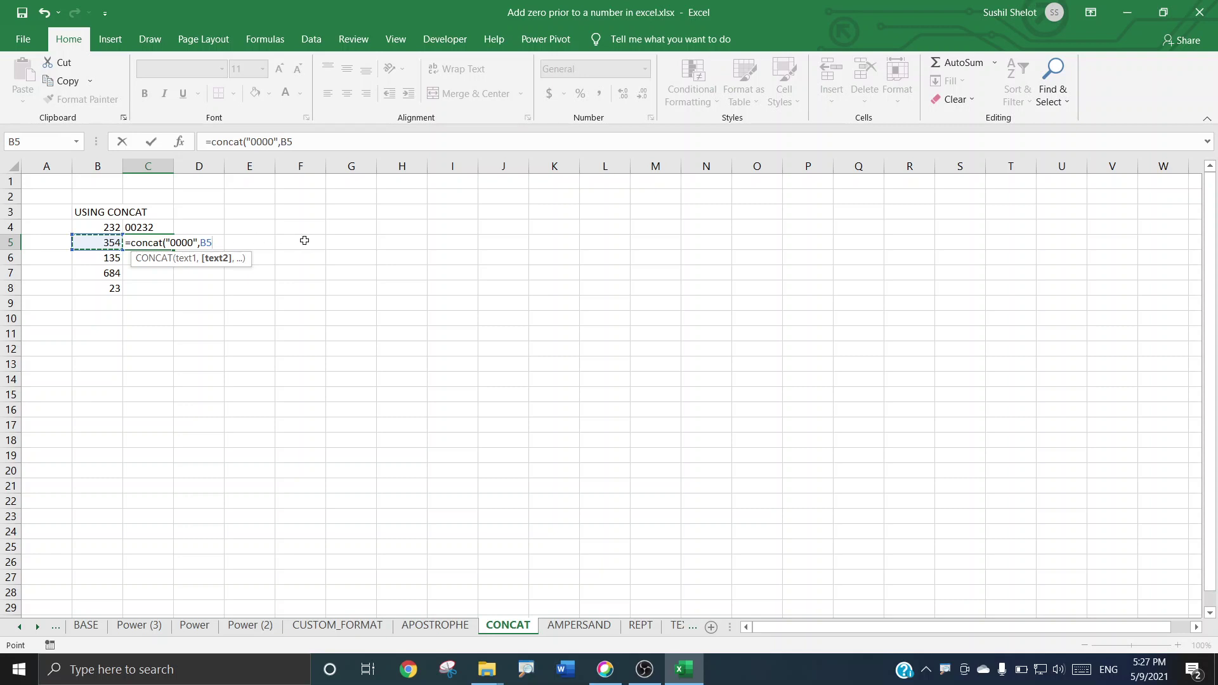
{"action": "type", "text": ")"}
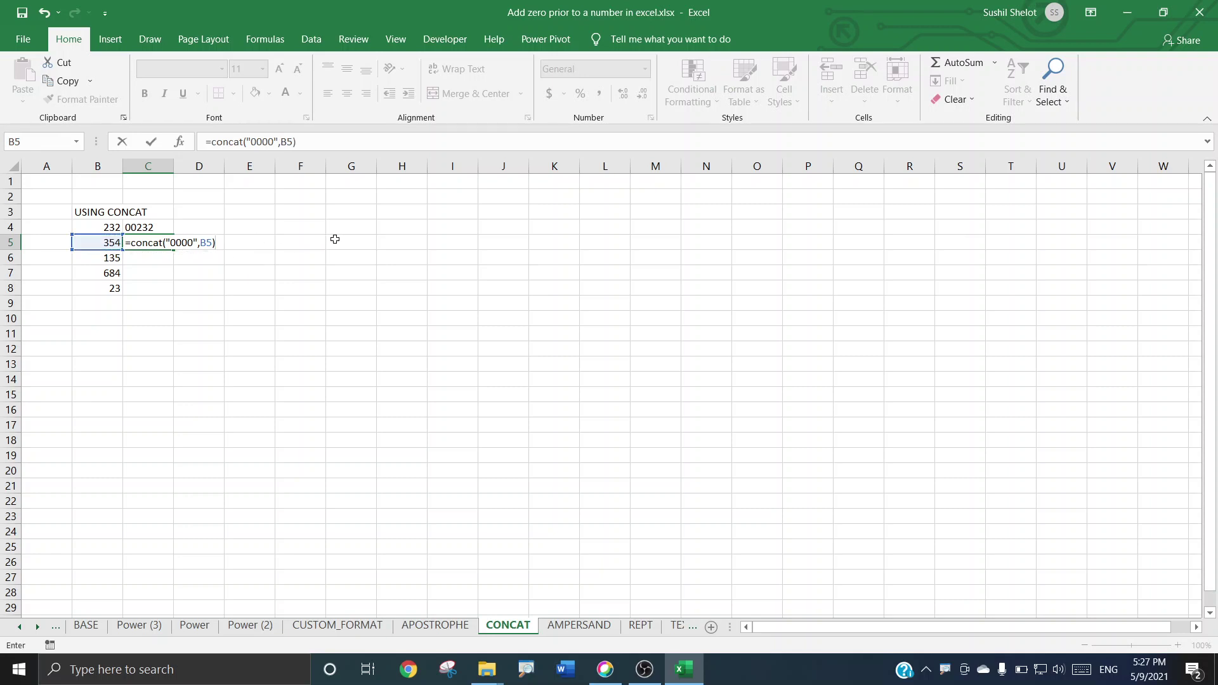
{"action": "key", "text": "Return"}
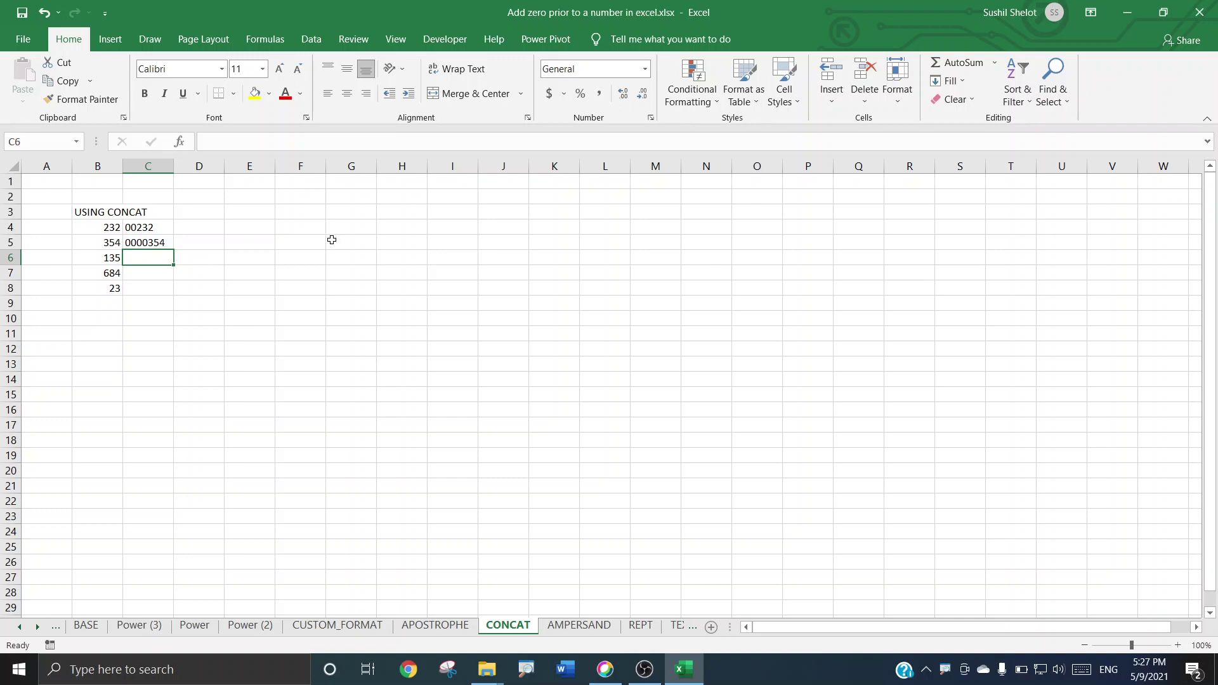
Fill the CONCAT formula from C5 down to C8 and check the copied formulas in C8 and C7
{"action": "left_click", "coordinate": [168, 245]}
{"action": "left_click_drag", "start_coordinate": [170, 249], "coordinate": [174, 290]}
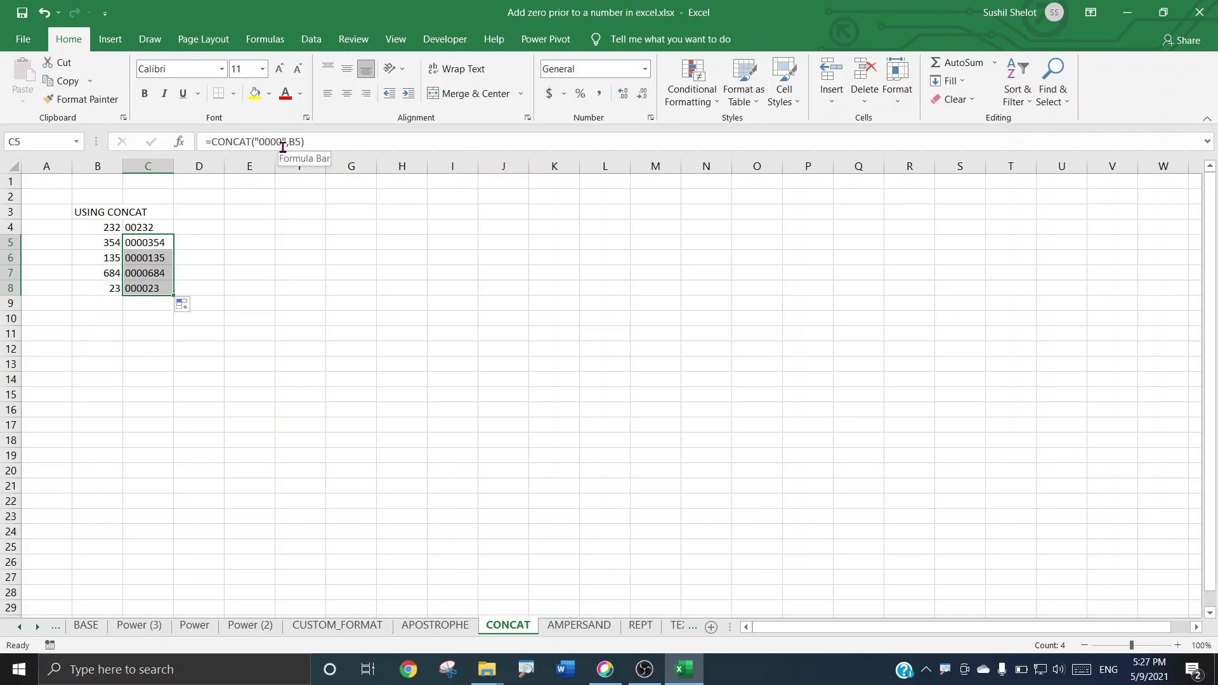
{"action": "left_click", "coordinate": [161, 288]}
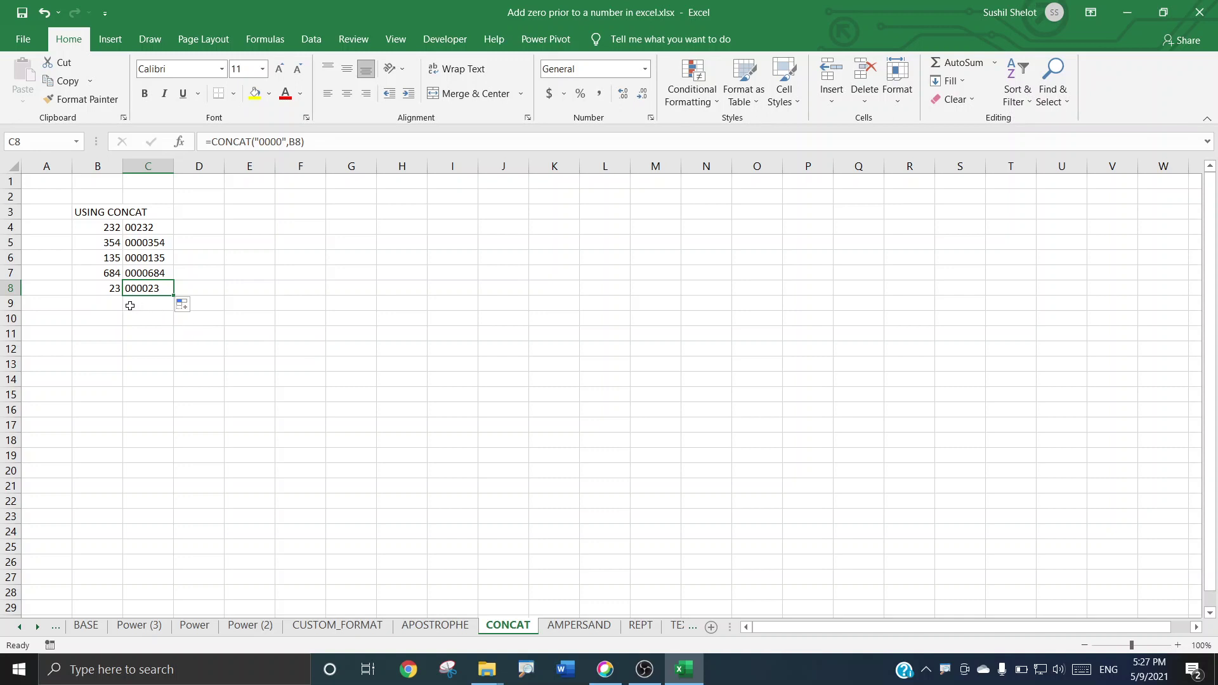
{"action": "left_click", "coordinate": [161, 274]}
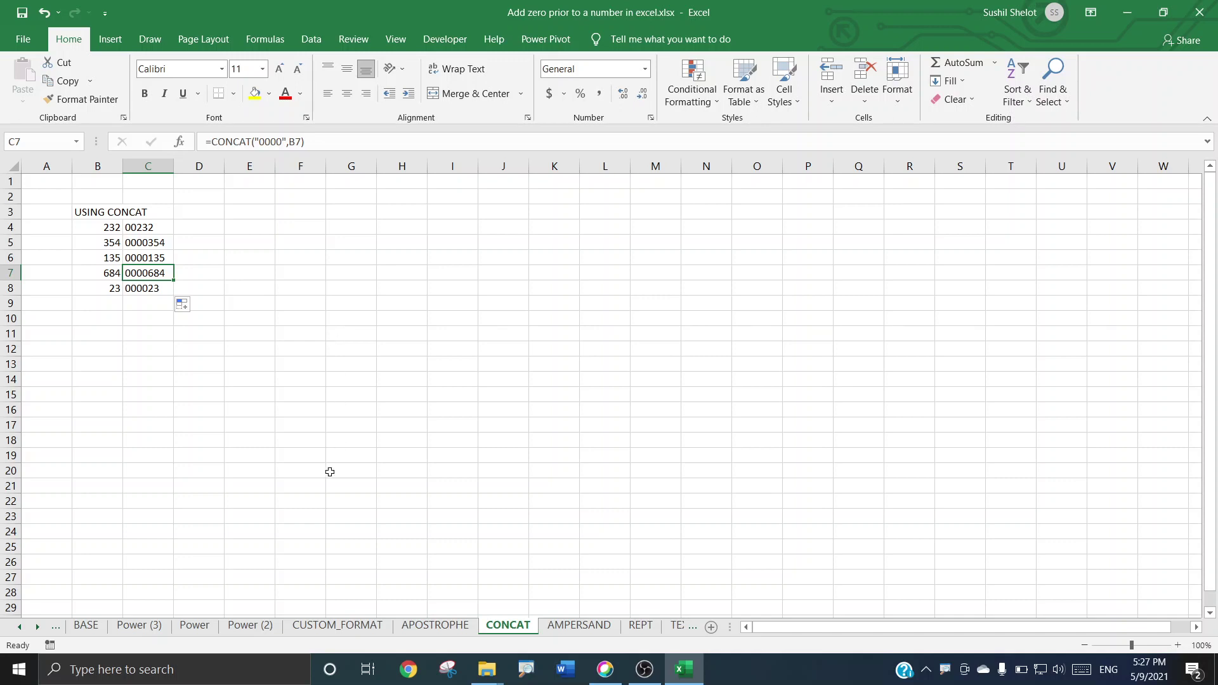
Compare the CONCAT results with the leading-zero results on the Power Query, BASE and CUSTOM_FORMAT sheets, including F4:F8 on CUSTOM_FORMAT
{"action": "left_click", "coordinate": [195, 627]}
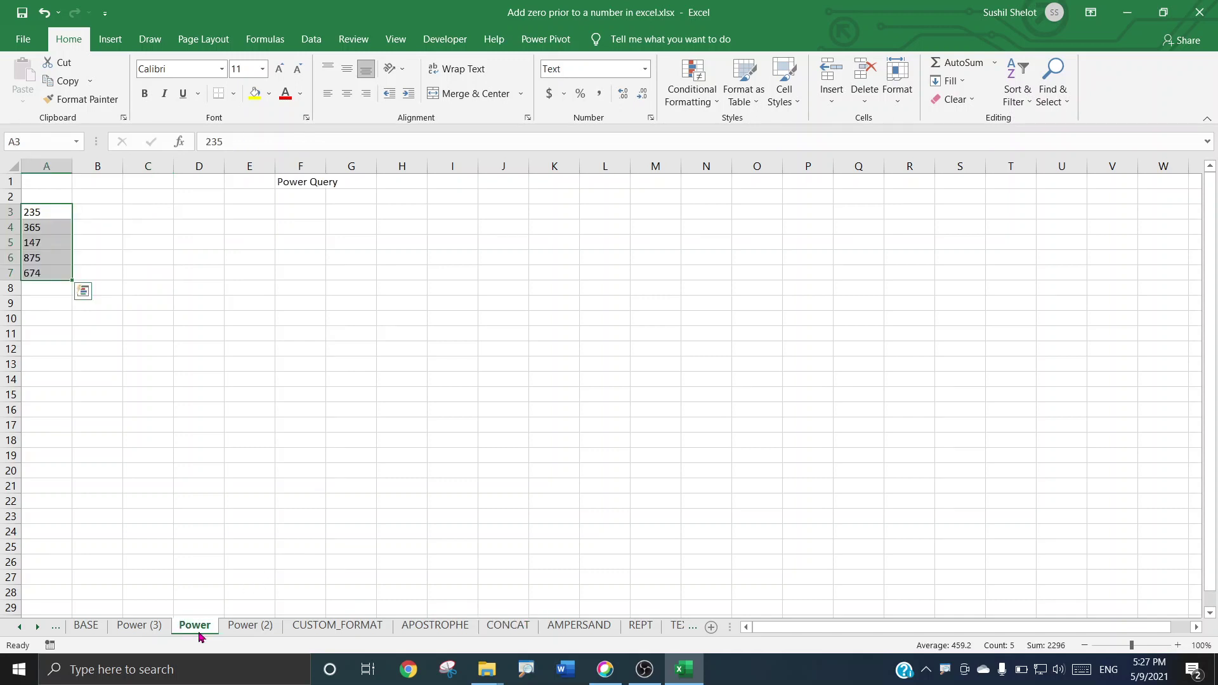
{"action": "left_click", "coordinate": [233, 627]}
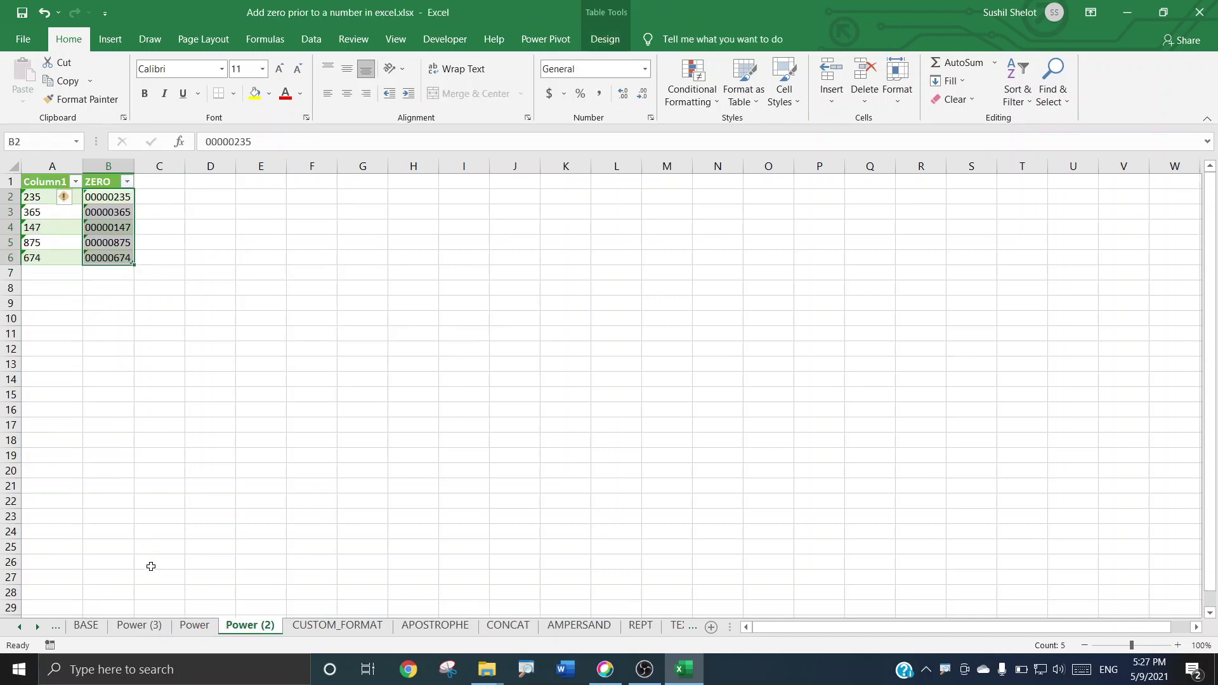
{"action": "left_click", "coordinate": [119, 628]}
{"action": "left_click", "coordinate": [87, 627]}
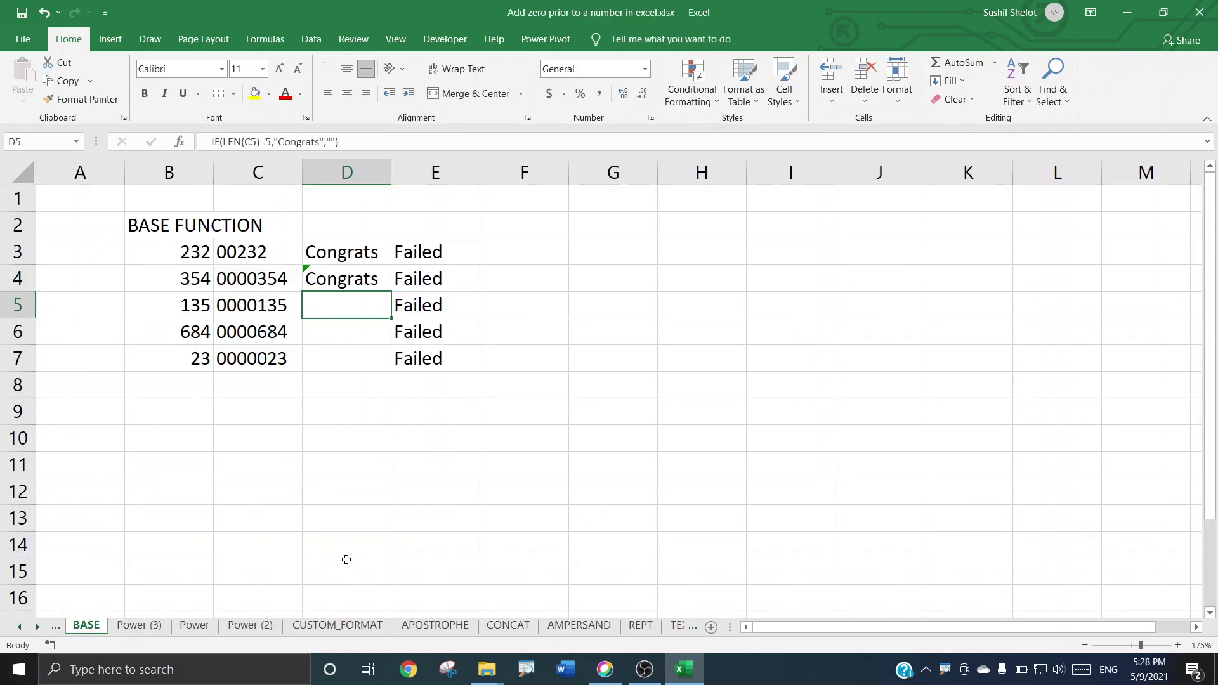
{"action": "left_click", "coordinate": [369, 627]}
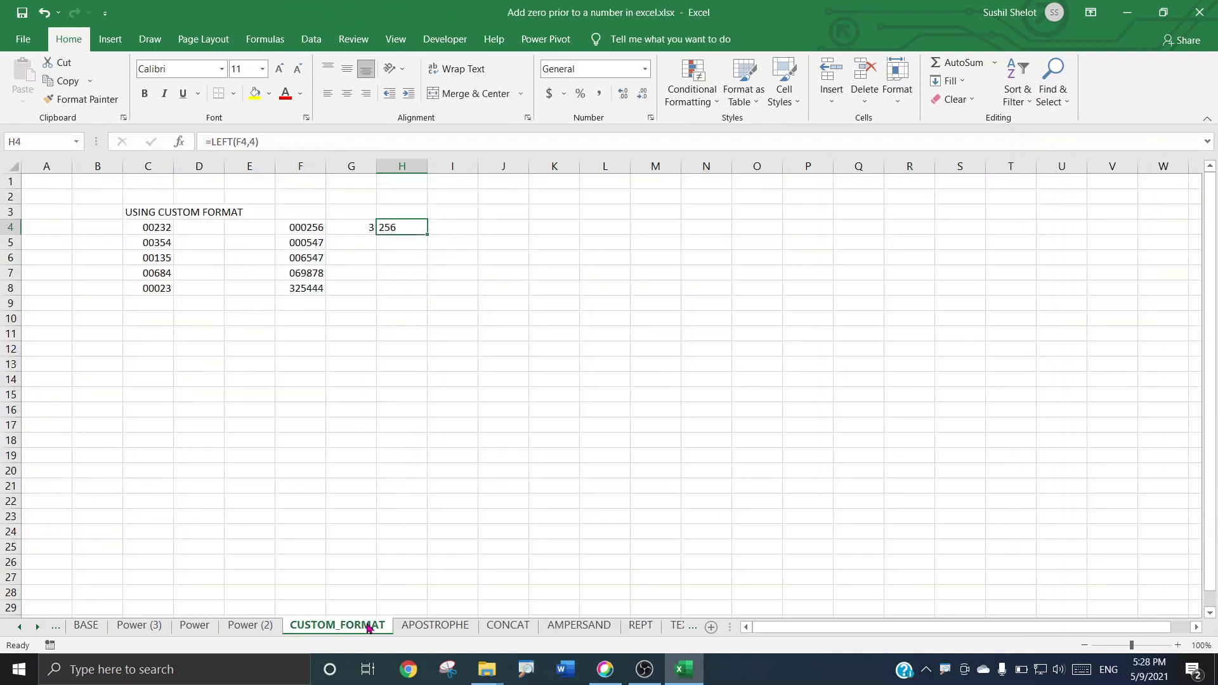
{"action": "left_click_drag", "start_coordinate": [303, 230], "coordinate": [303, 289]}
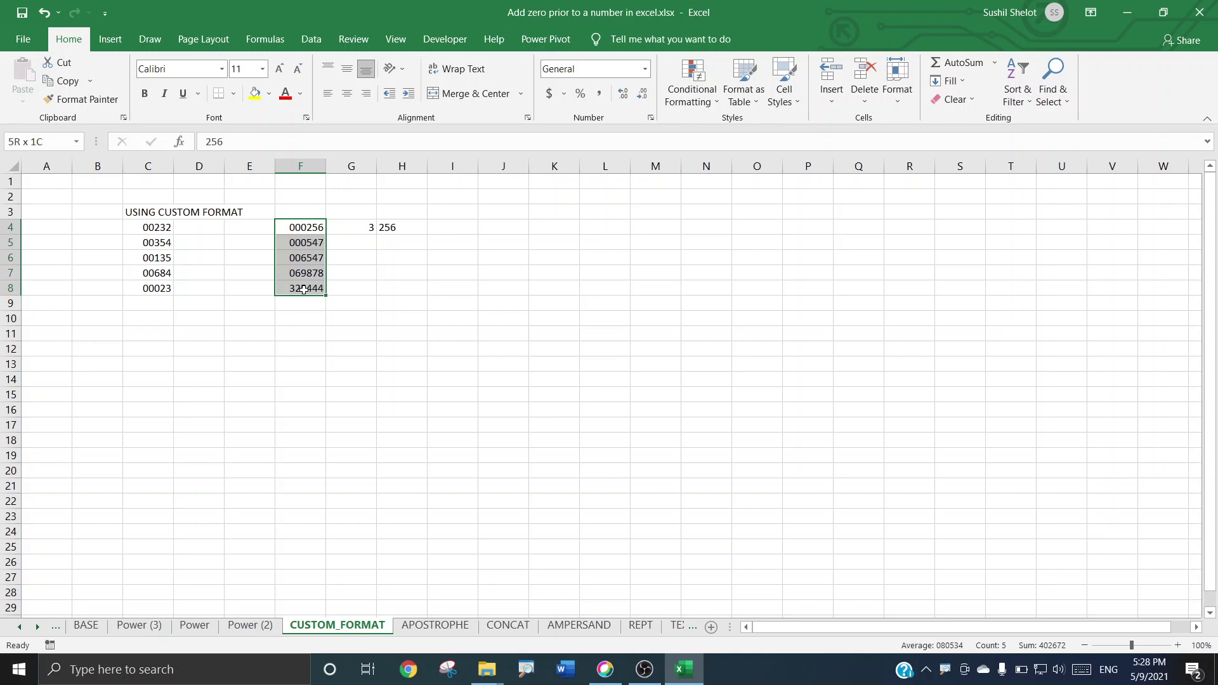
{"action": "left_click_drag", "start_coordinate": [304, 289], "coordinate": [304, 289]}
{"action": "left_click", "coordinate": [503, 627]}
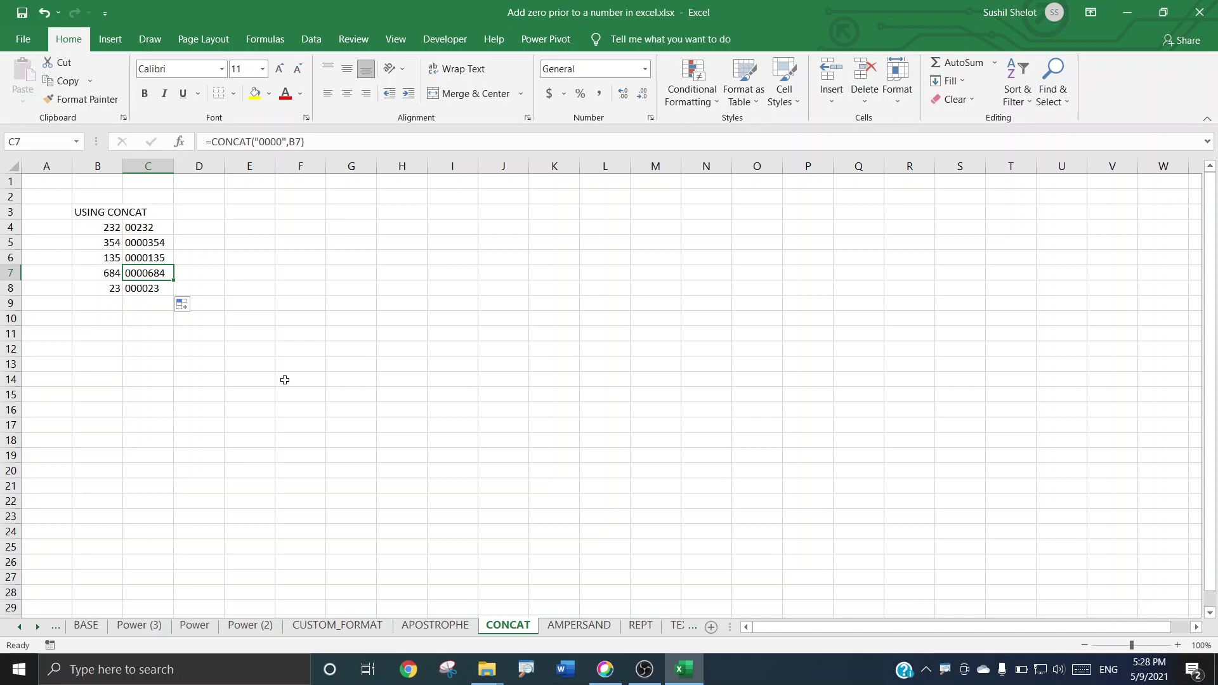
On the AMPERSAND sheet, enter ="00"&B4 in cell C4, following the example formula in C3
{"action": "left_click", "coordinate": [567, 626]}
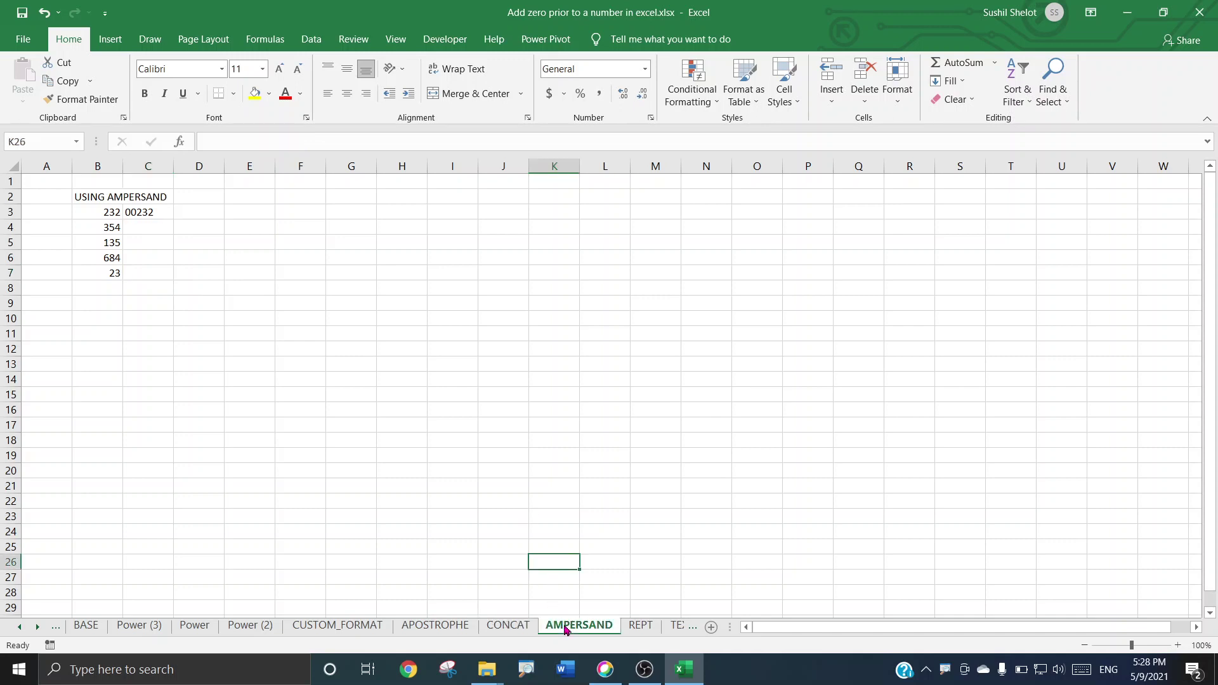
{"action": "left_click", "coordinate": [165, 211]}
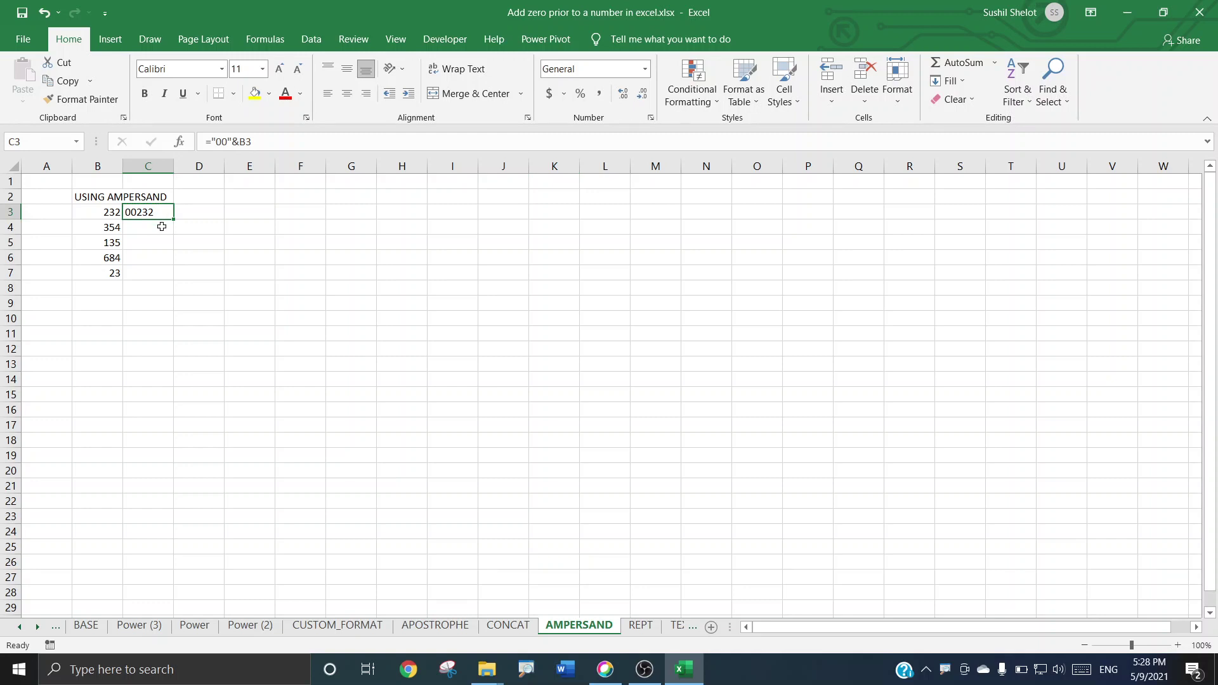
{"action": "left_click", "coordinate": [162, 226]}
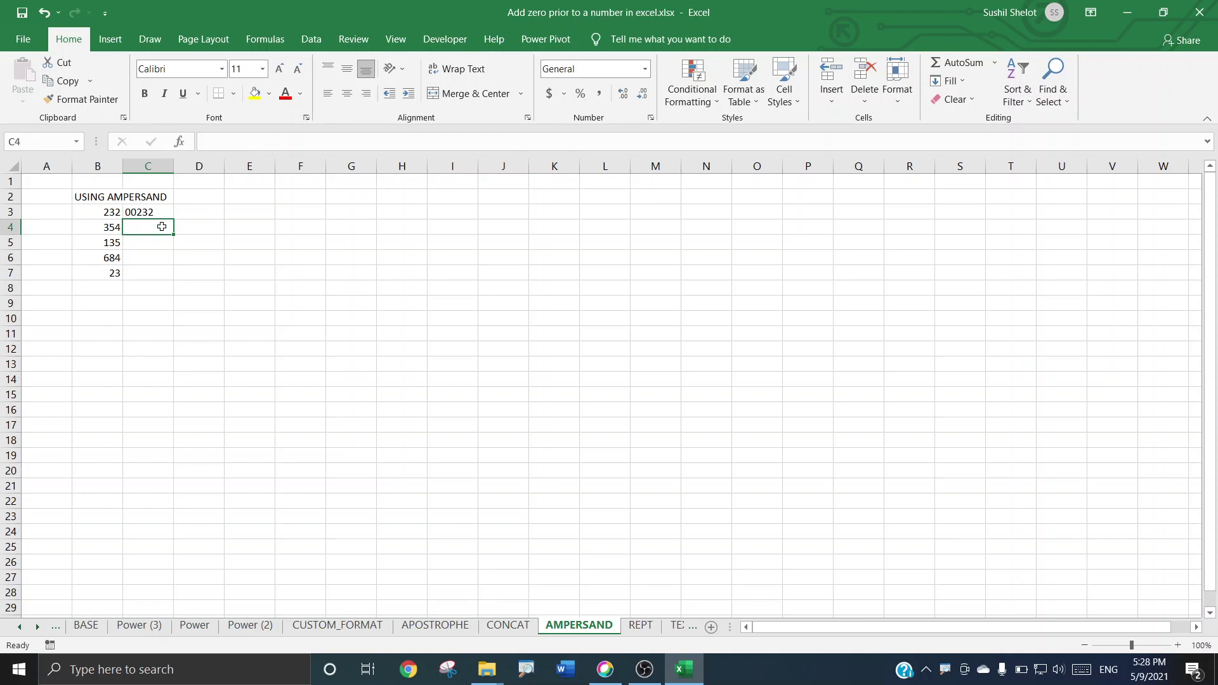
{"action": "type", "text": "="}
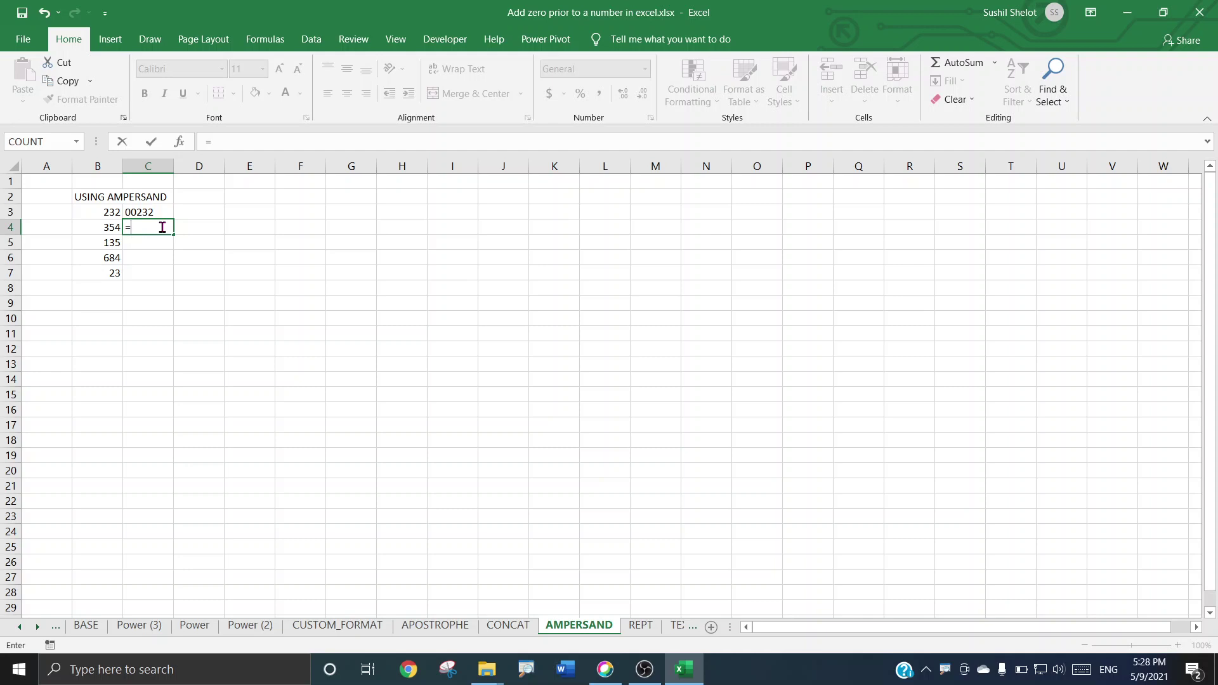
{"action": "type", "text": "\"00\""}
{"action": "type", "text": "&"}
{"action": "left_click", "coordinate": [104, 225]}
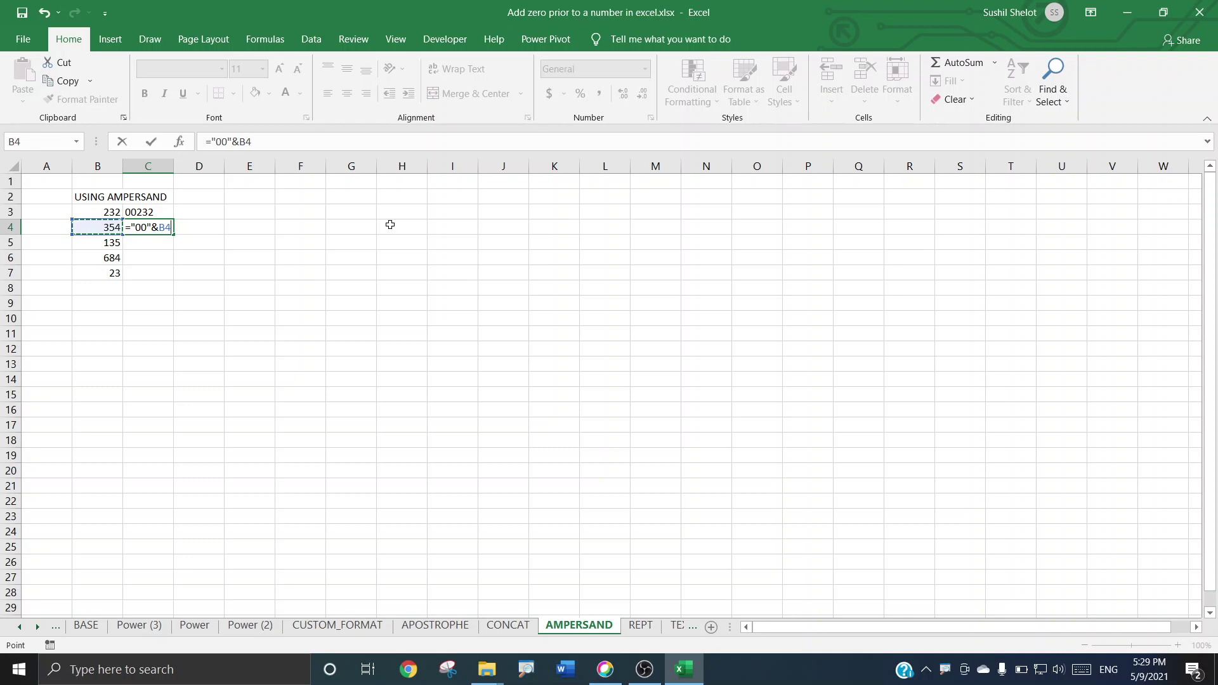
{"action": "key", "text": "Return"}
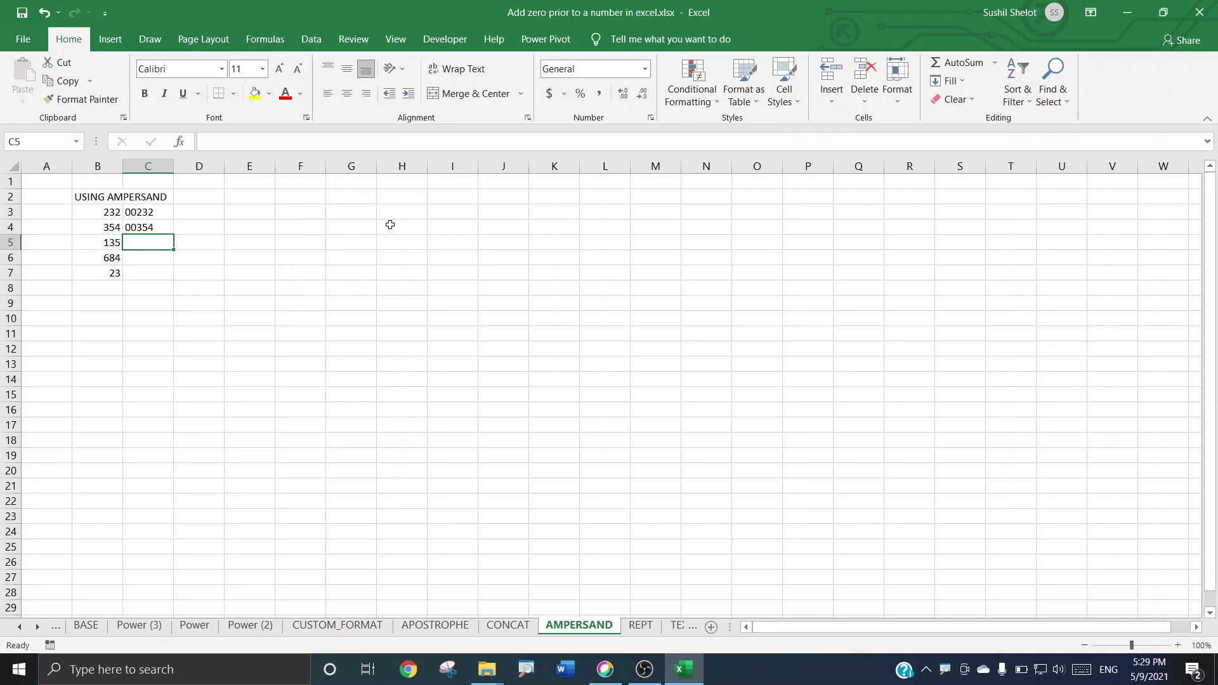
Fill the ampersand formula from C4 down to C7, and change the formula in C7 to ="000"&B7
{"action": "left_click", "coordinate": [168, 227]}
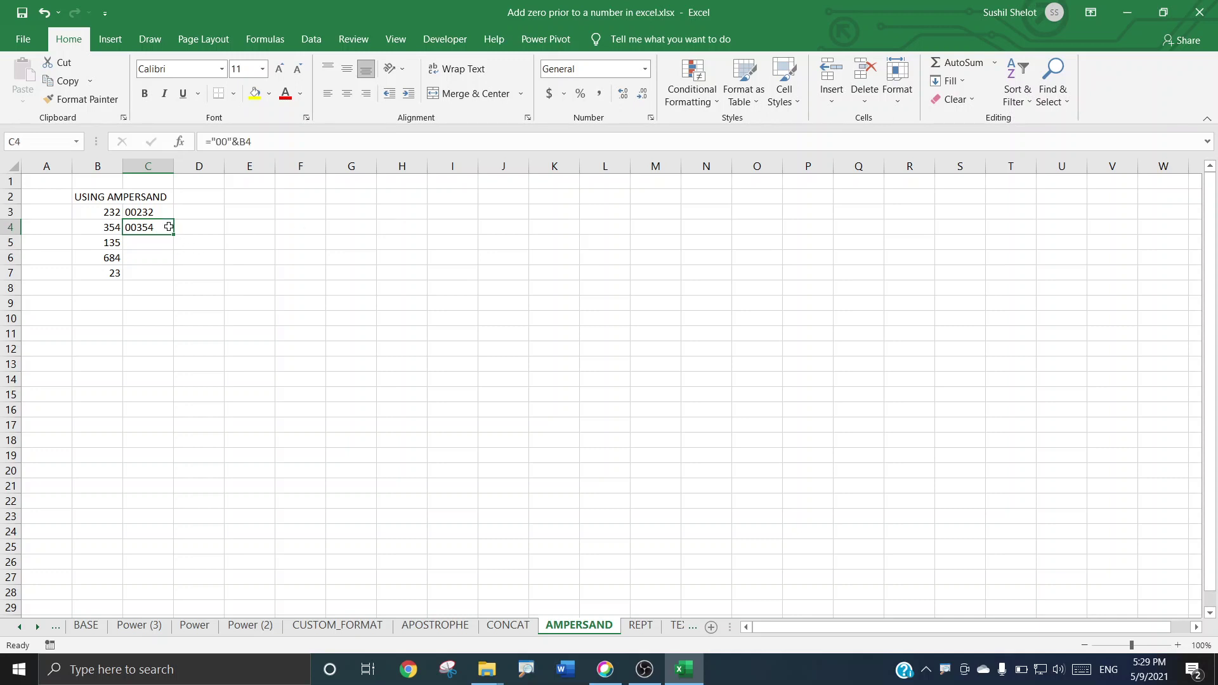
{"action": "left_click_drag", "start_coordinate": [174, 236], "coordinate": [174, 277]}
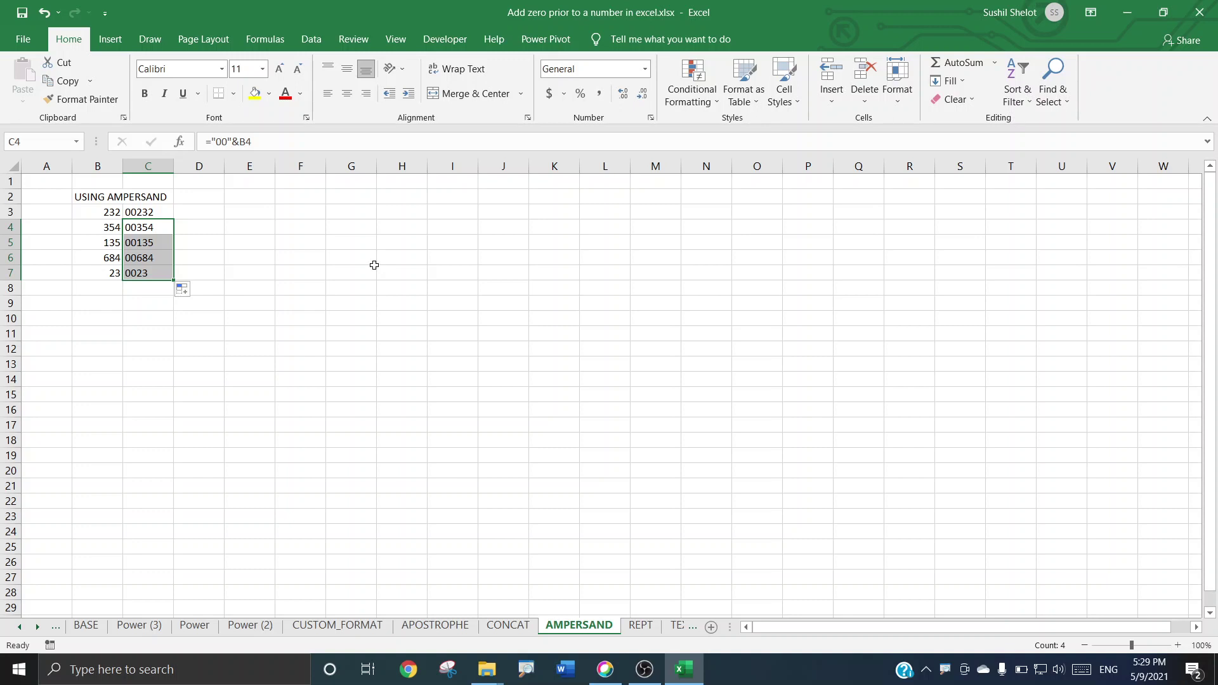
{"action": "left_click", "coordinate": [159, 274]}
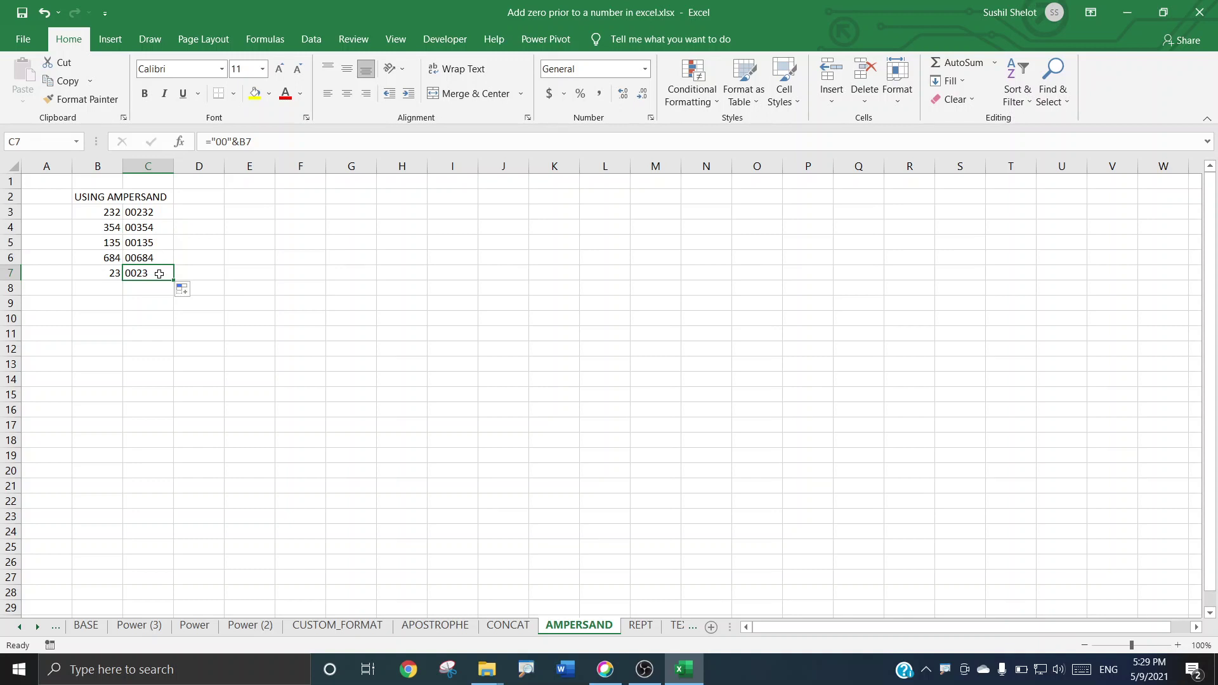
{"action": "left_click", "coordinate": [218, 141]}
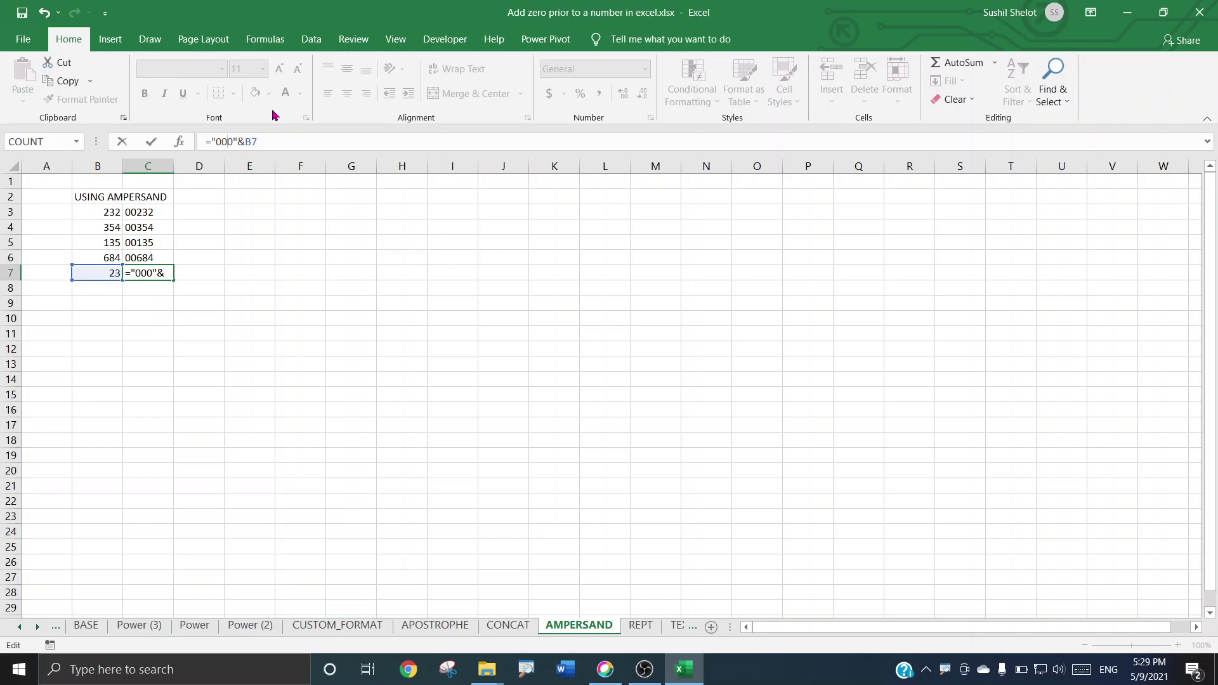
{"action": "key", "text": "Return"}
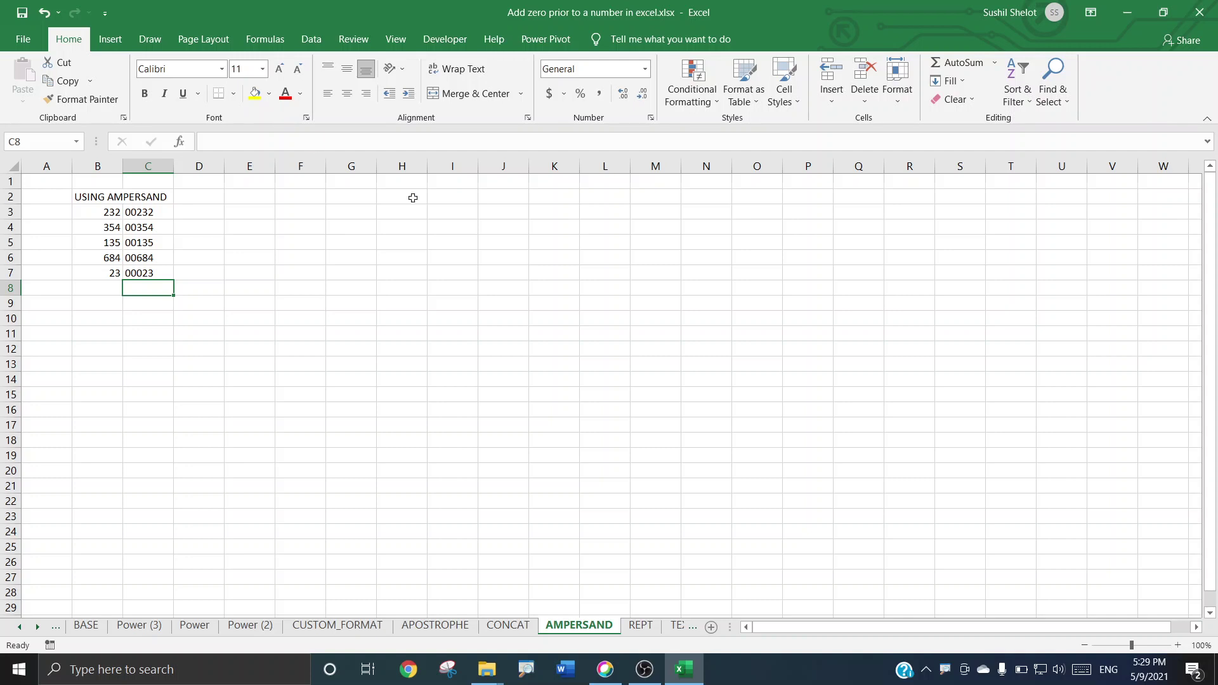
On the REPT sheet, enter =REPT("0",8-LEN(B3))&B3 in cell C3 and fill it down to C7
{"action": "left_click", "coordinate": [638, 628]}
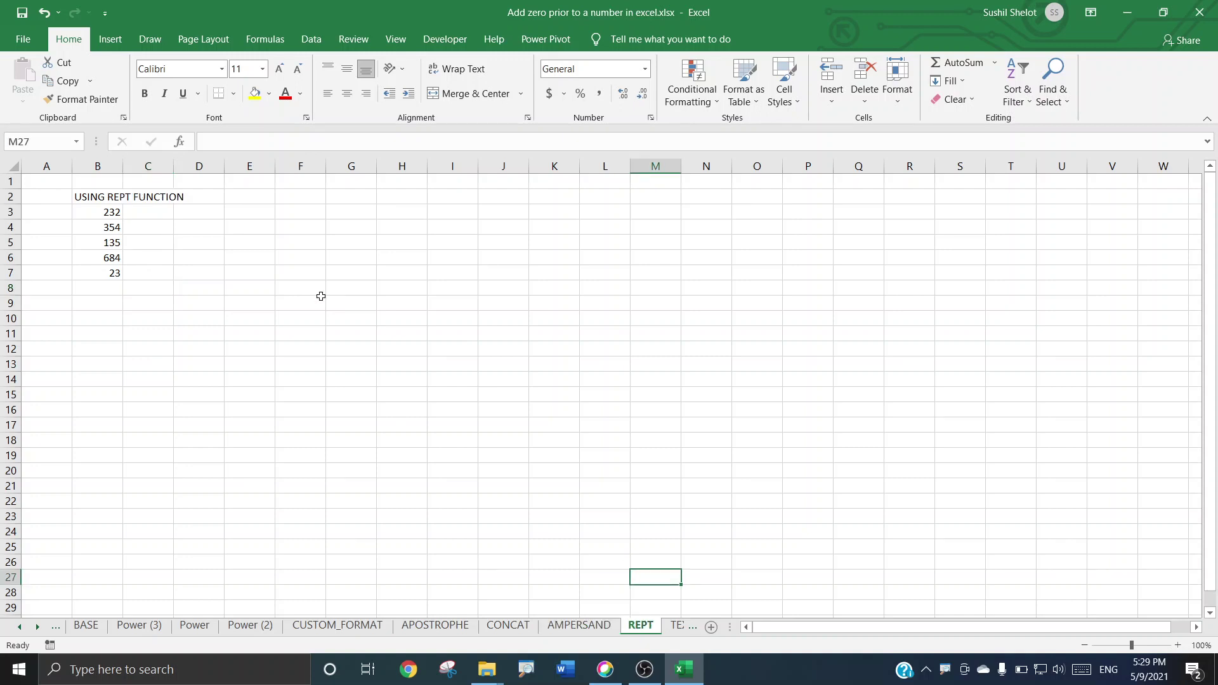
{"action": "left_click", "coordinate": [152, 213]}
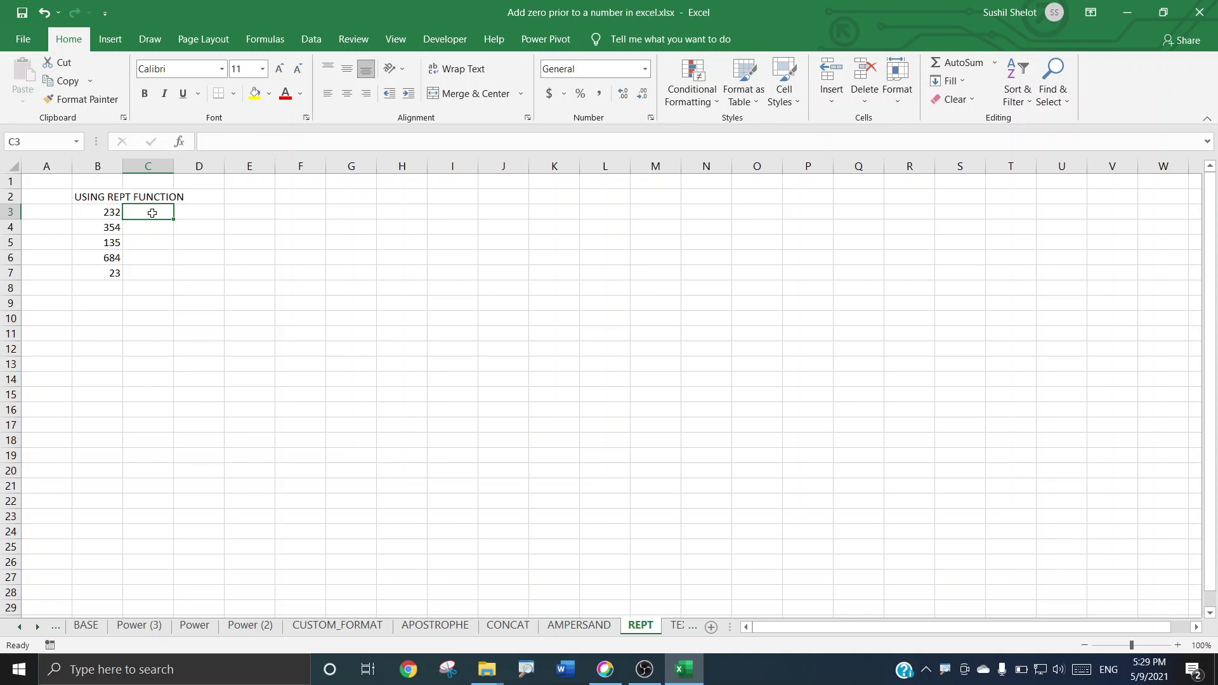
{"action": "type", "text": "="}
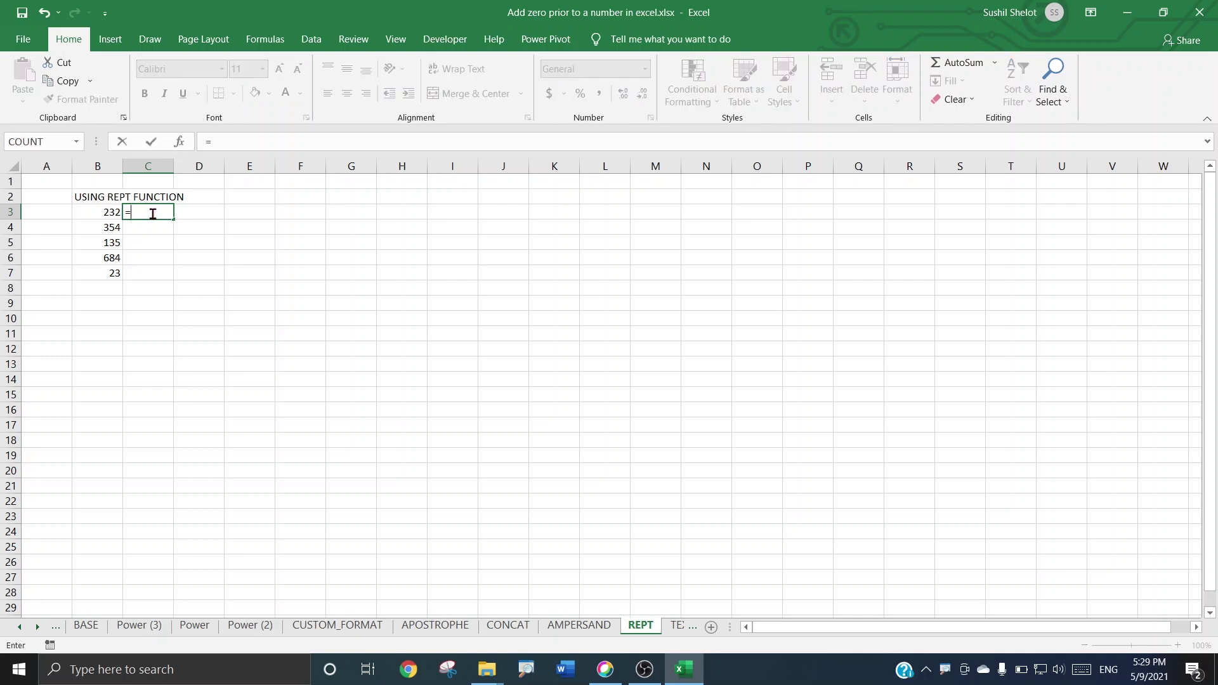
{"action": "type", "text": "rep"}
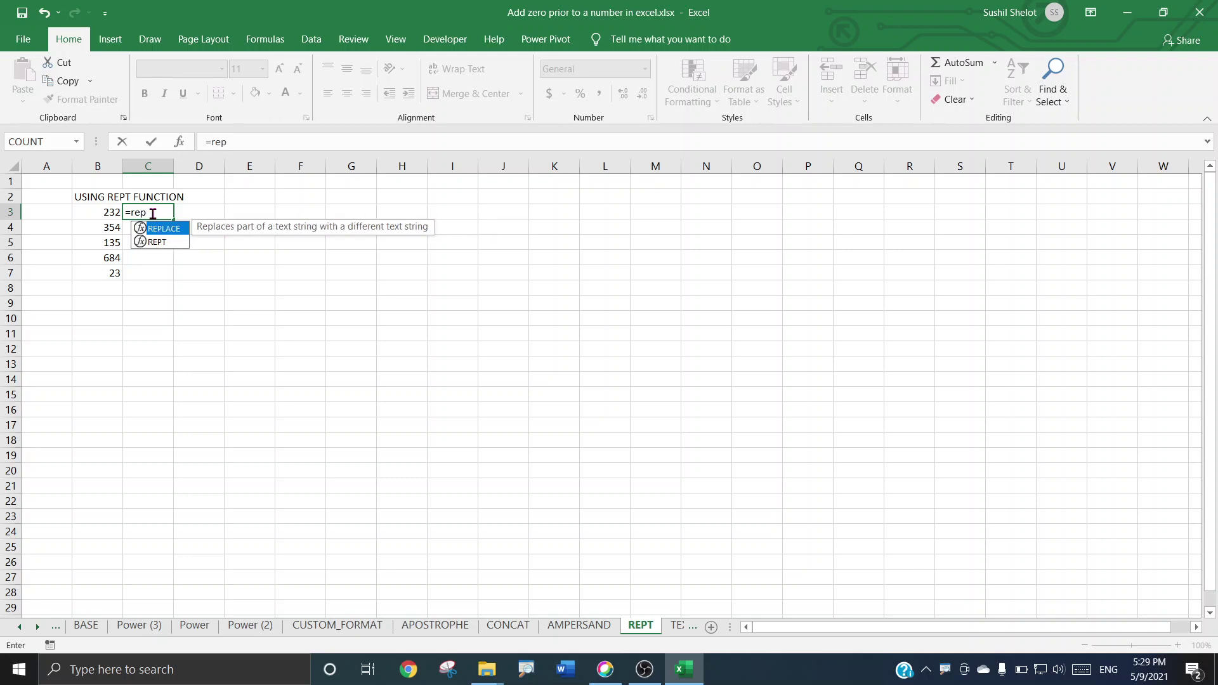
{"action": "type", "text": "t"}
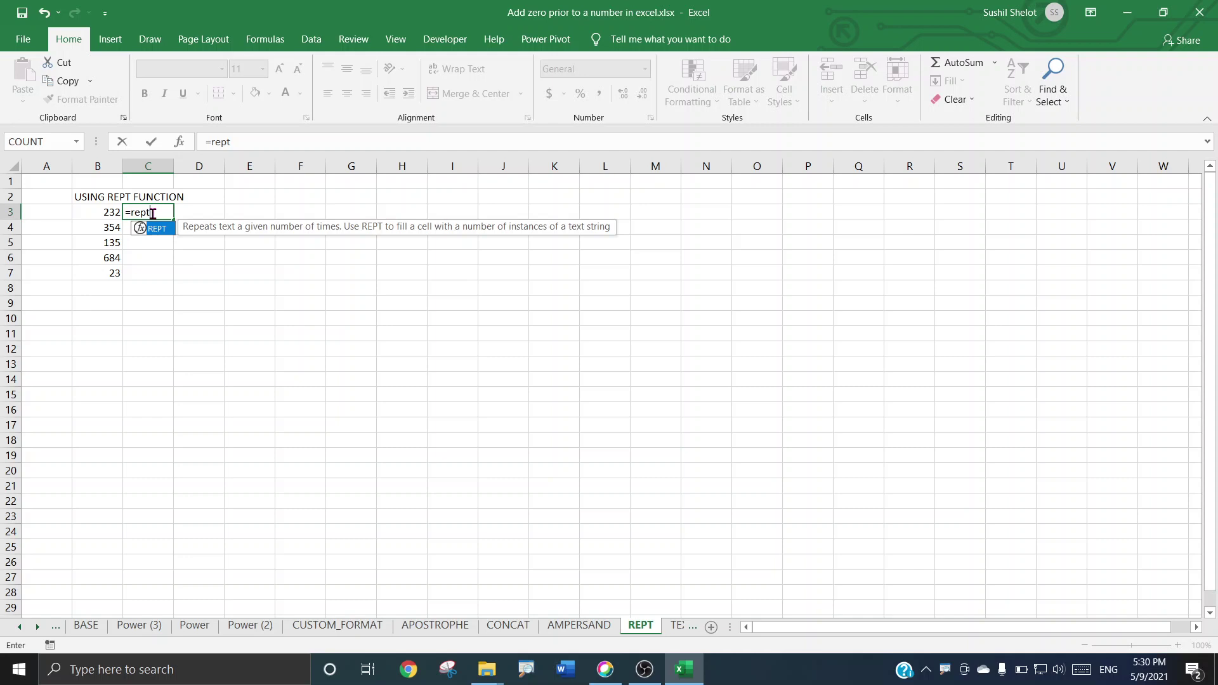
{"action": "type", "text": "("}
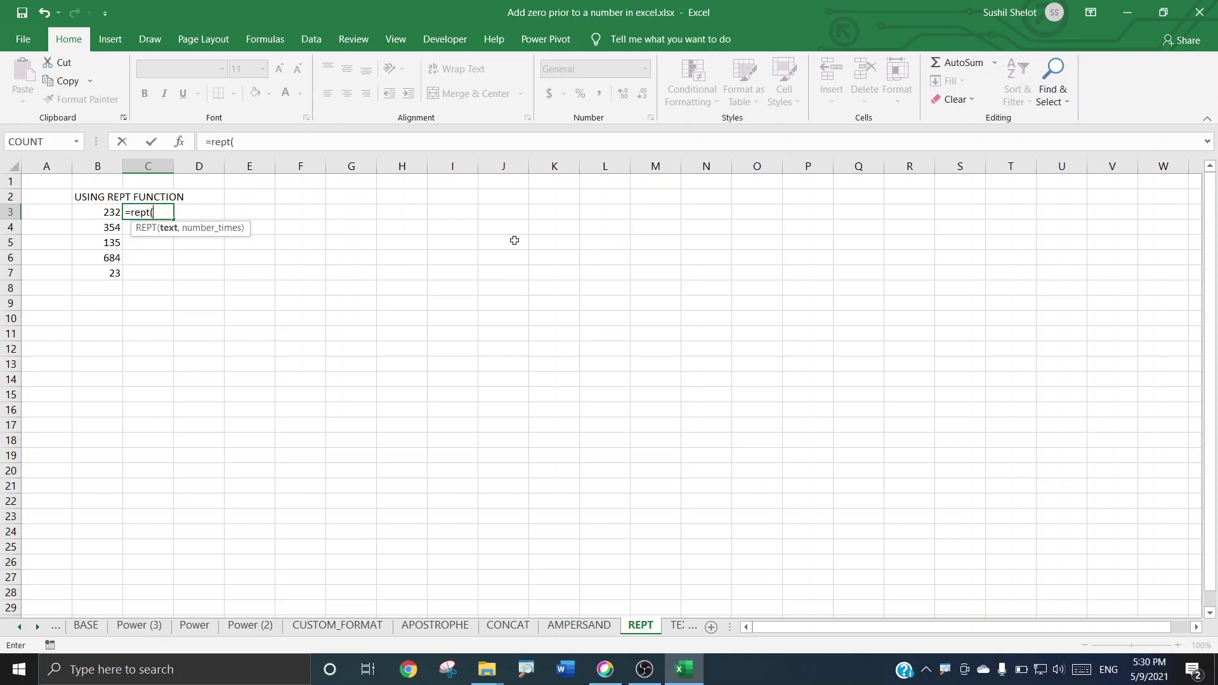
{"action": "type", "text": "\"0\","}
{"action": "type", "text": "8"}
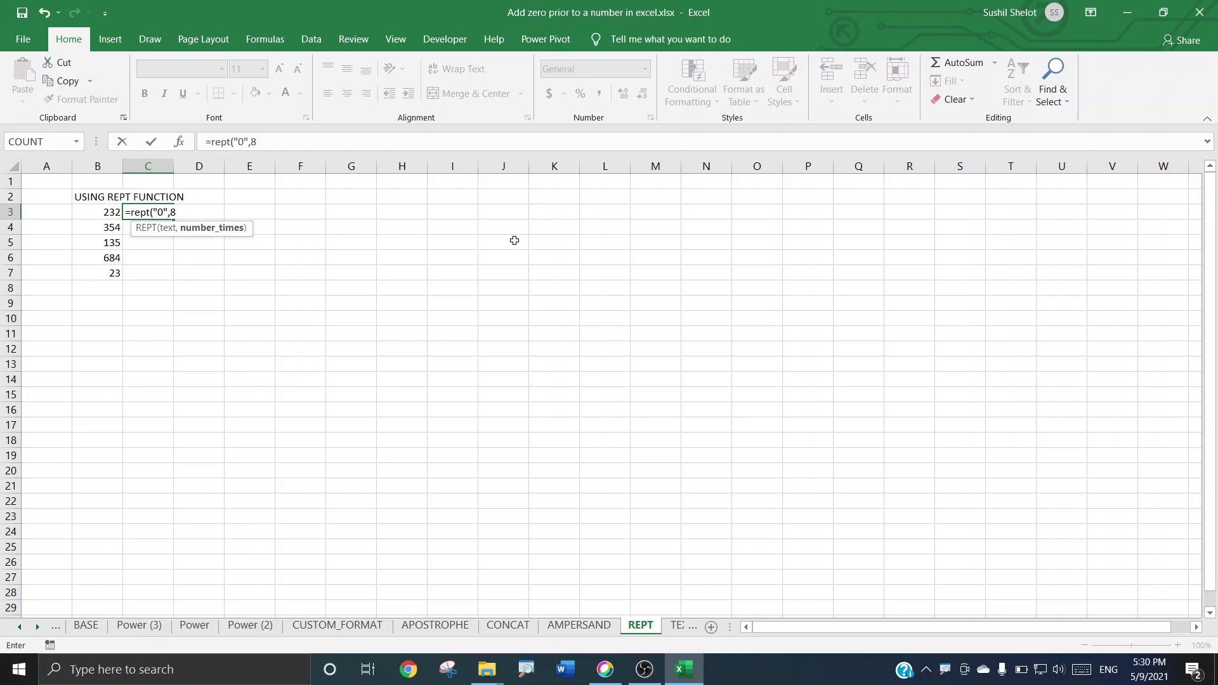
{"action": "type", "text": "-len"}
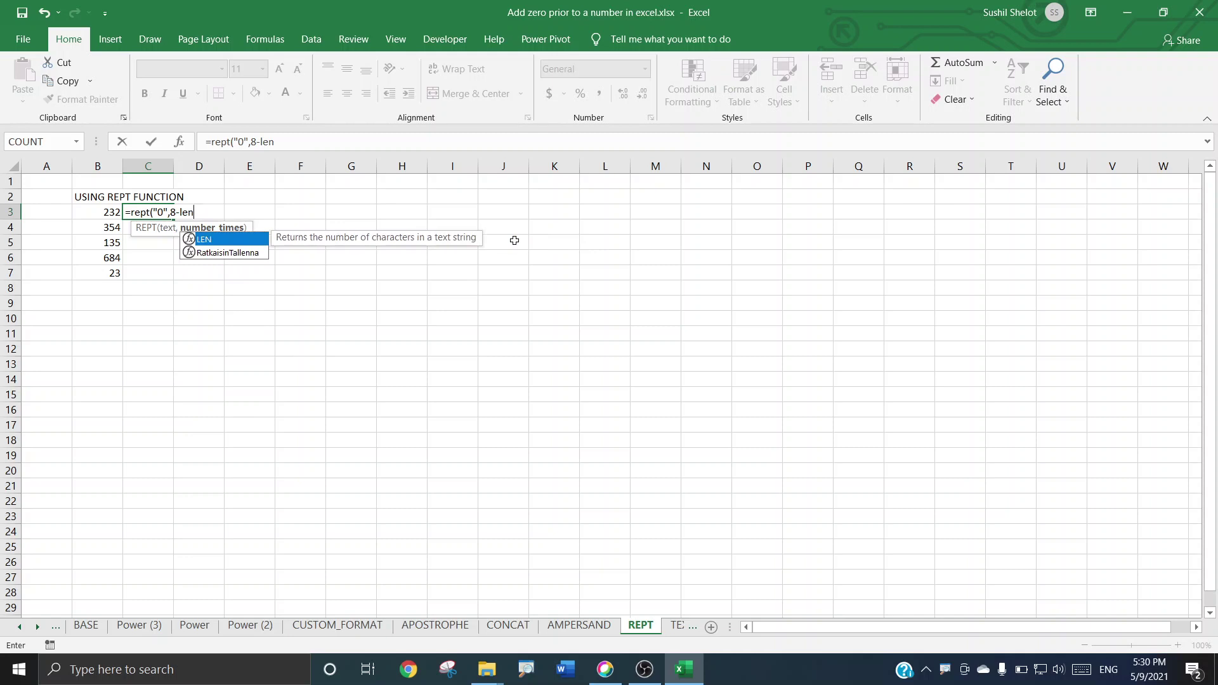
{"action": "type", "text": "("}
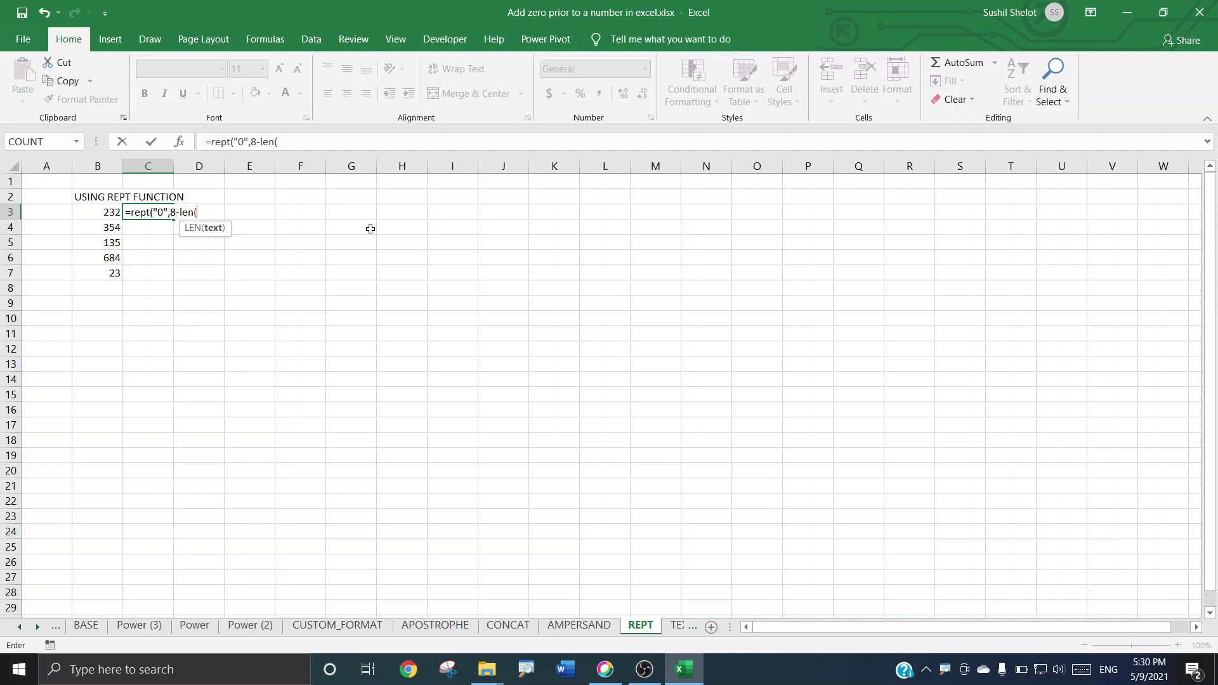
{"action": "left_click", "coordinate": [94, 210]}
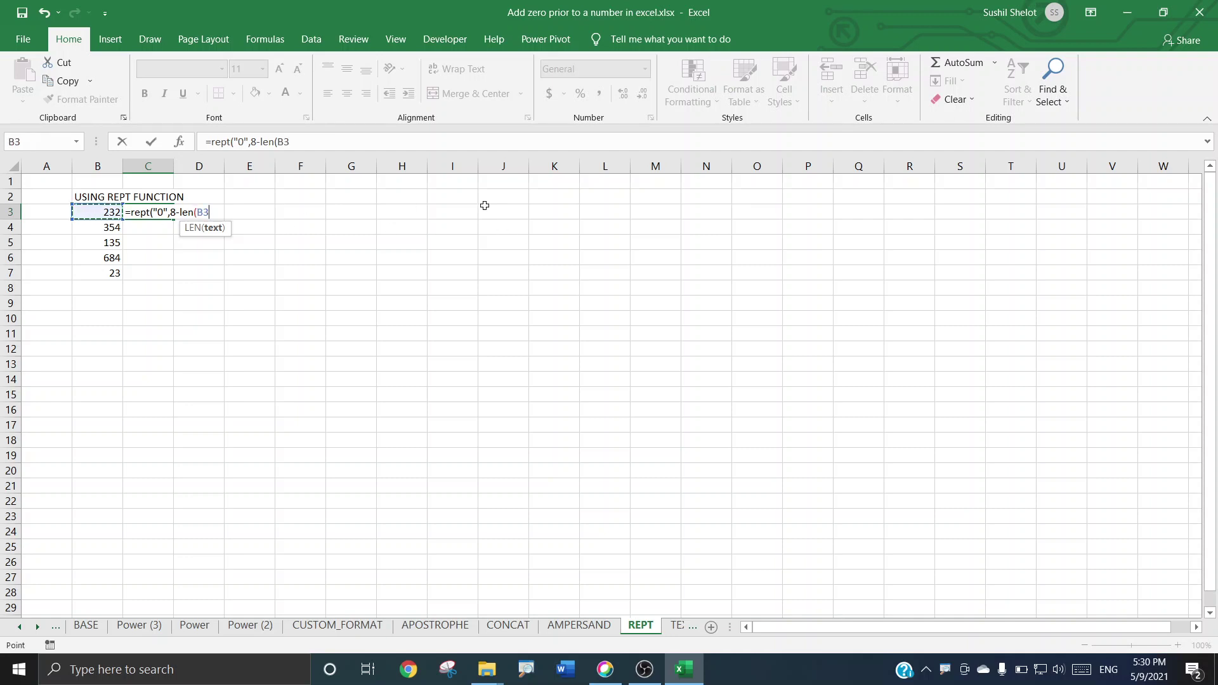
{"action": "type", "text": ")"}
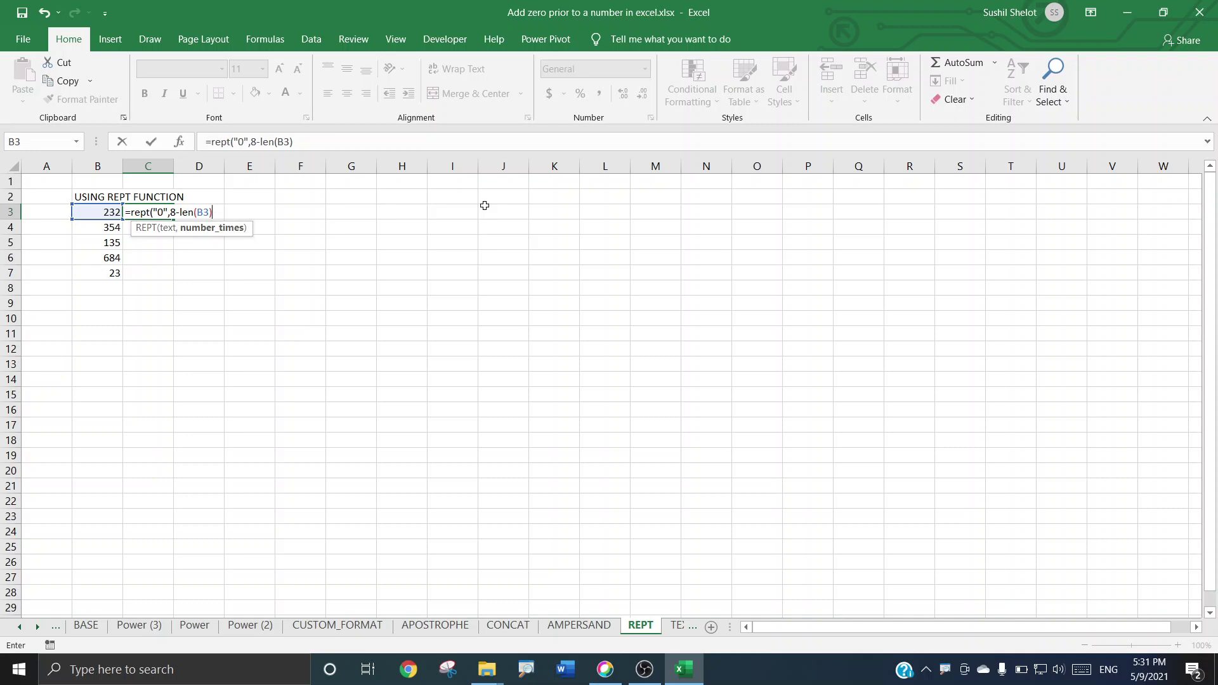
{"action": "type", "text": ")"}
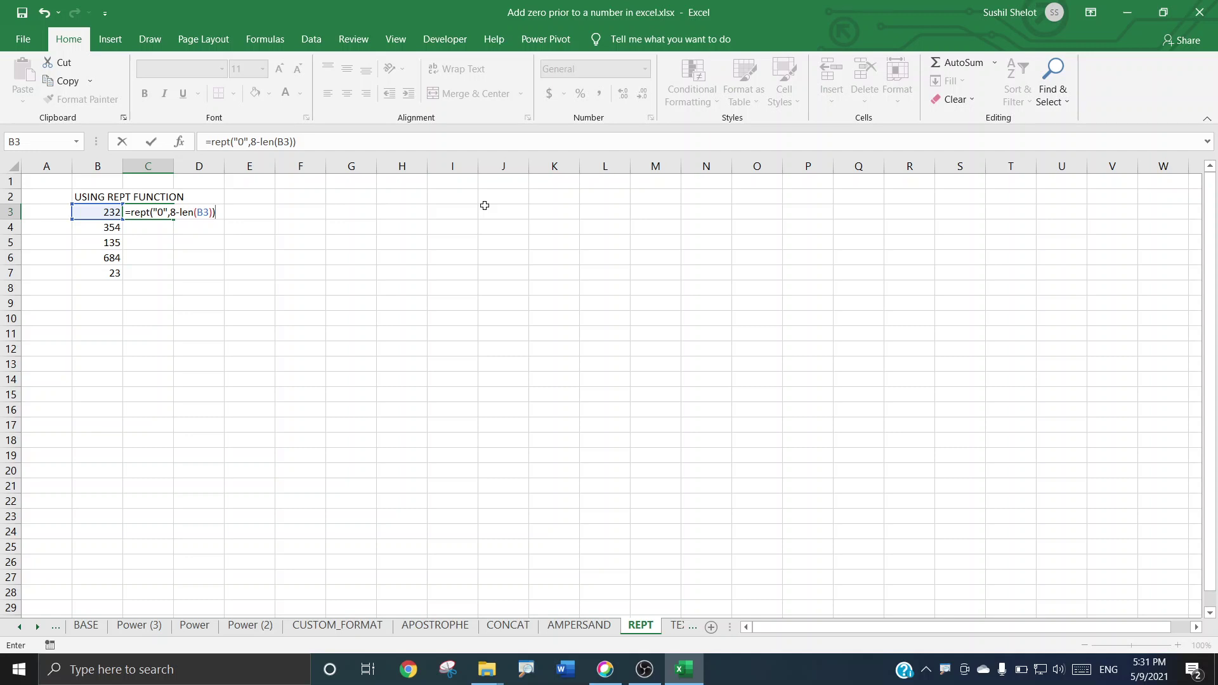
{"action": "type", "text": "&"}
{"action": "left_click", "coordinate": [111, 211]}
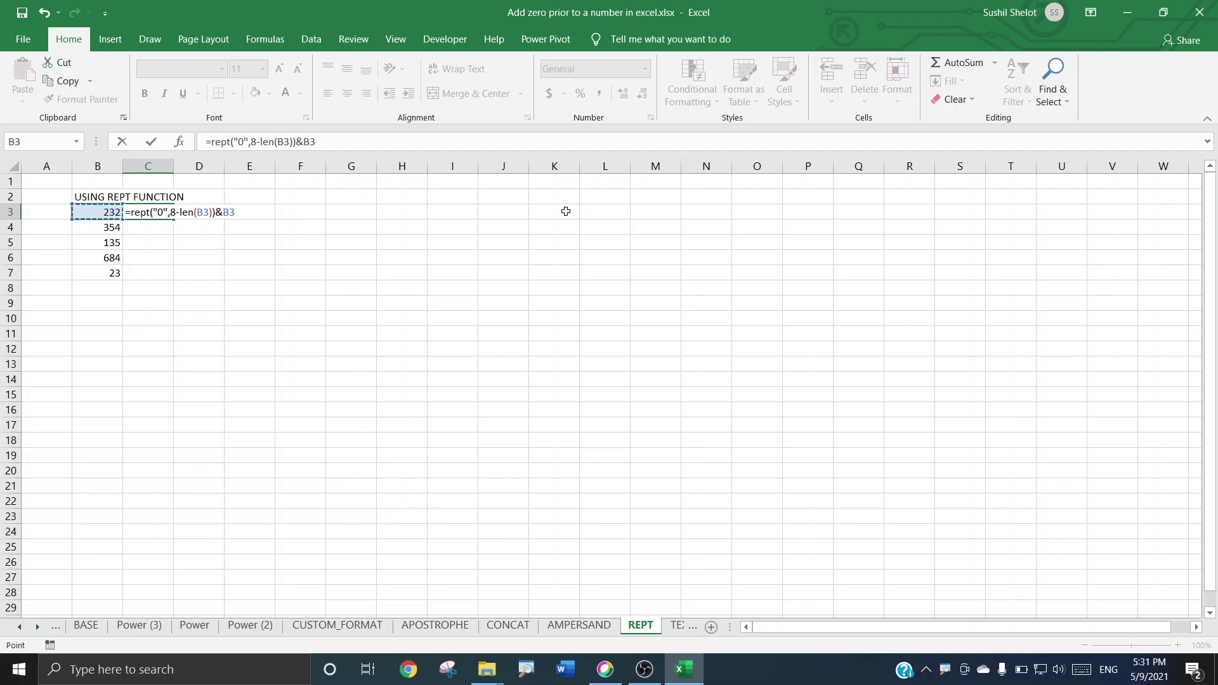
{"action": "key", "text": "Return"}
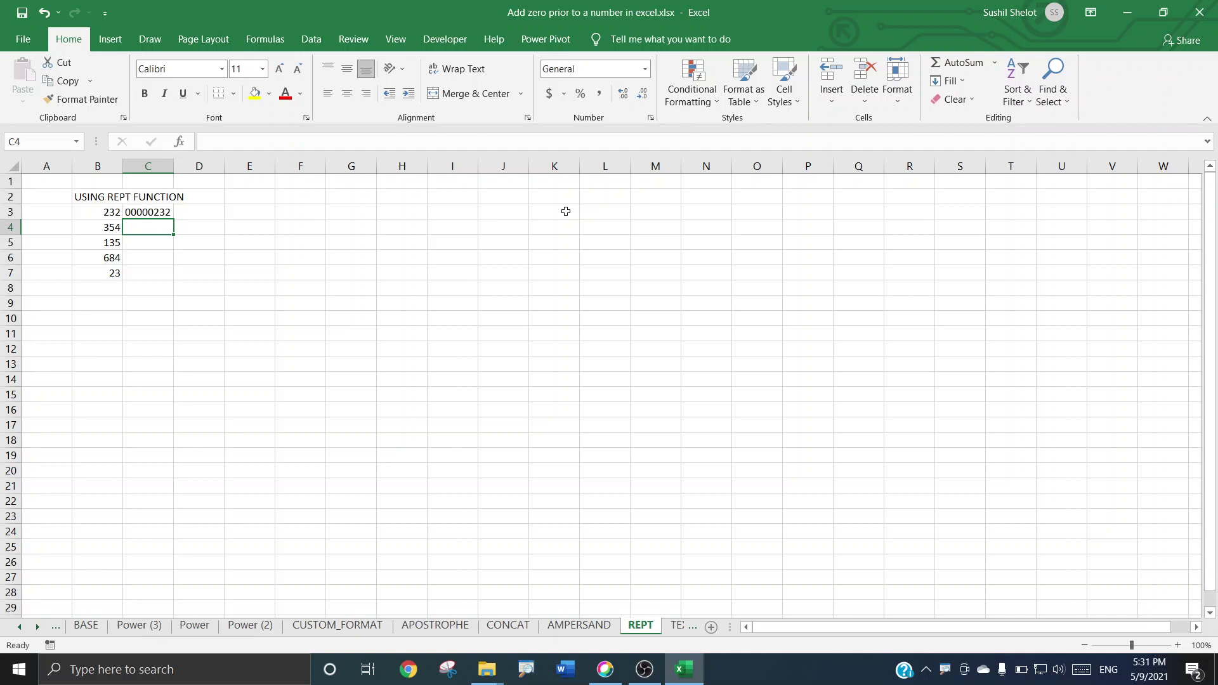
{"action": "left_click", "coordinate": [168, 211]}
{"action": "left_click_drag", "start_coordinate": [174, 220], "coordinate": [175, 274]}
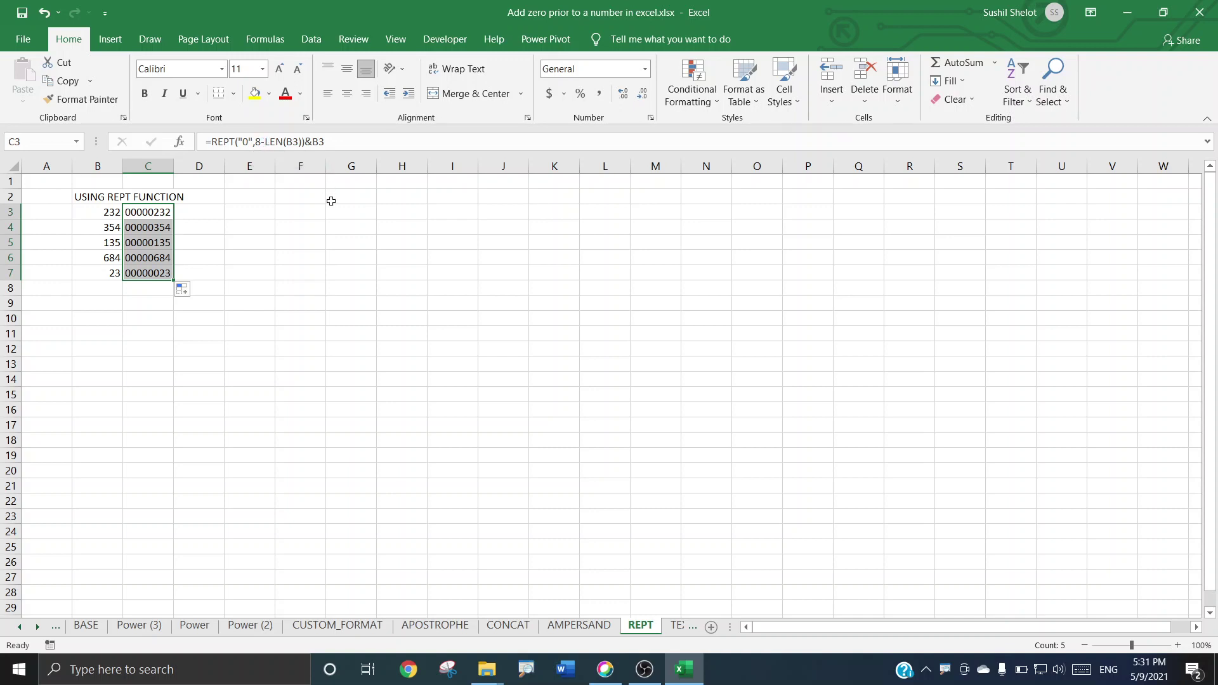
Remove the LEN part from the formula in C3 so it reads =REPT("0",8)&B3
{"action": "left_click", "coordinate": [160, 212]}
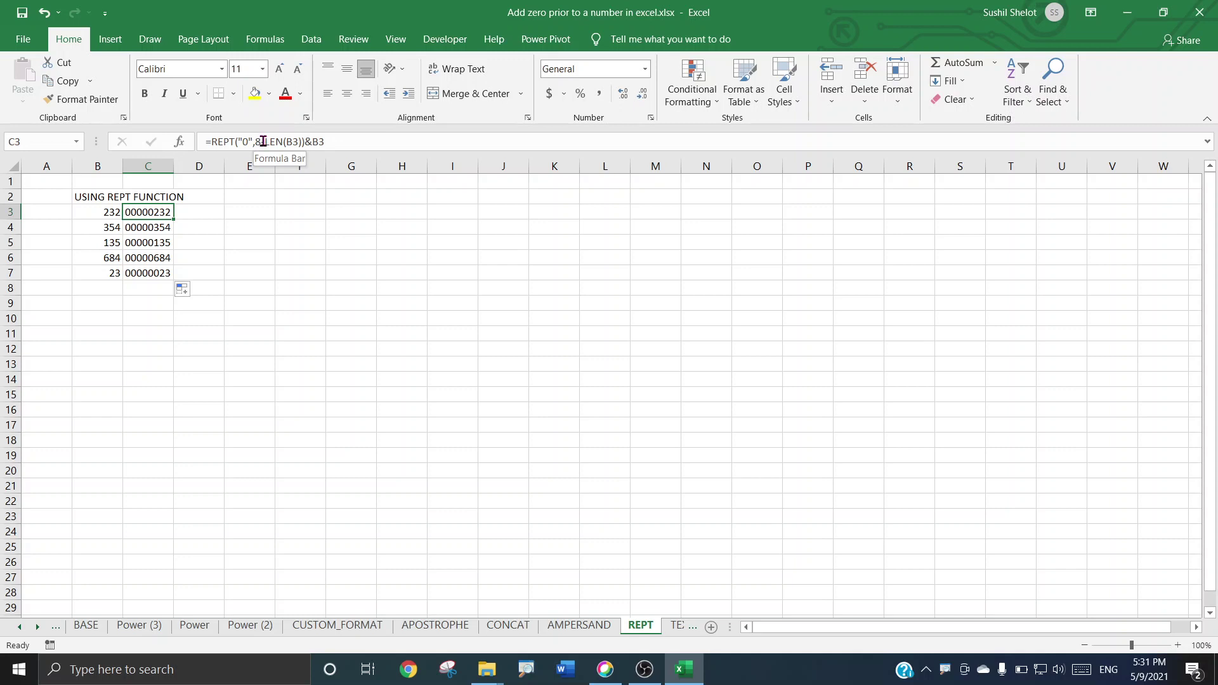
{"action": "left_click_drag", "start_coordinate": [261, 141], "coordinate": [298, 142]}
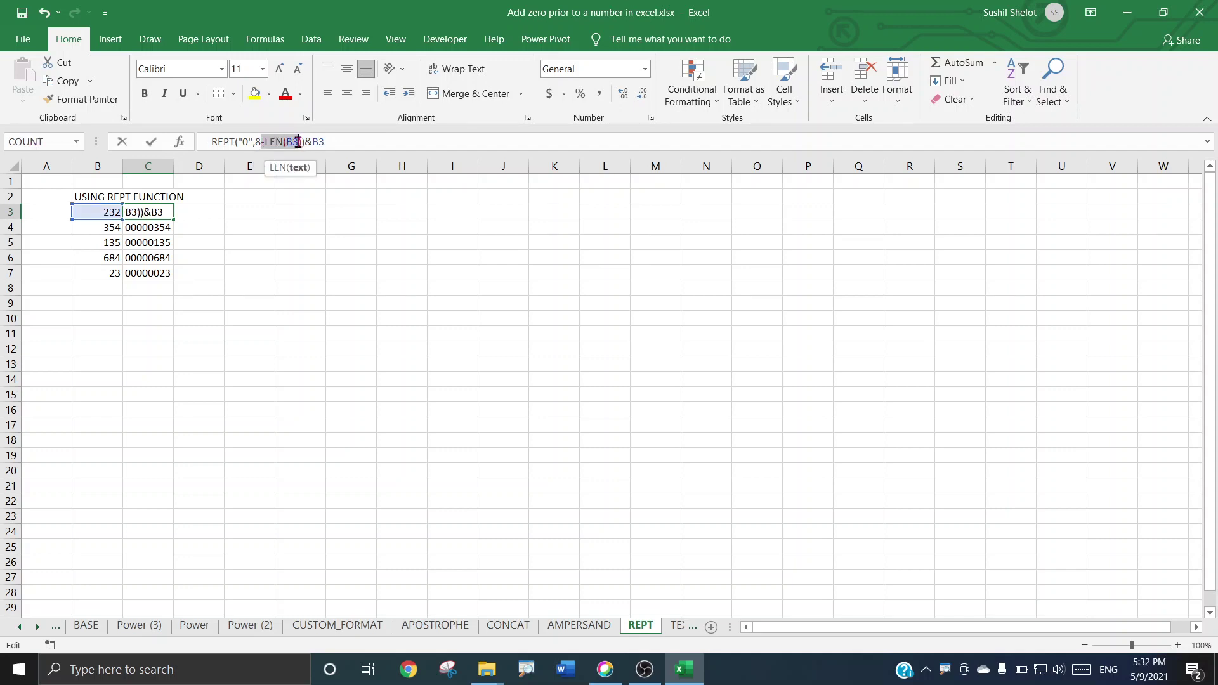
{"action": "key", "text": "BackSpace"}
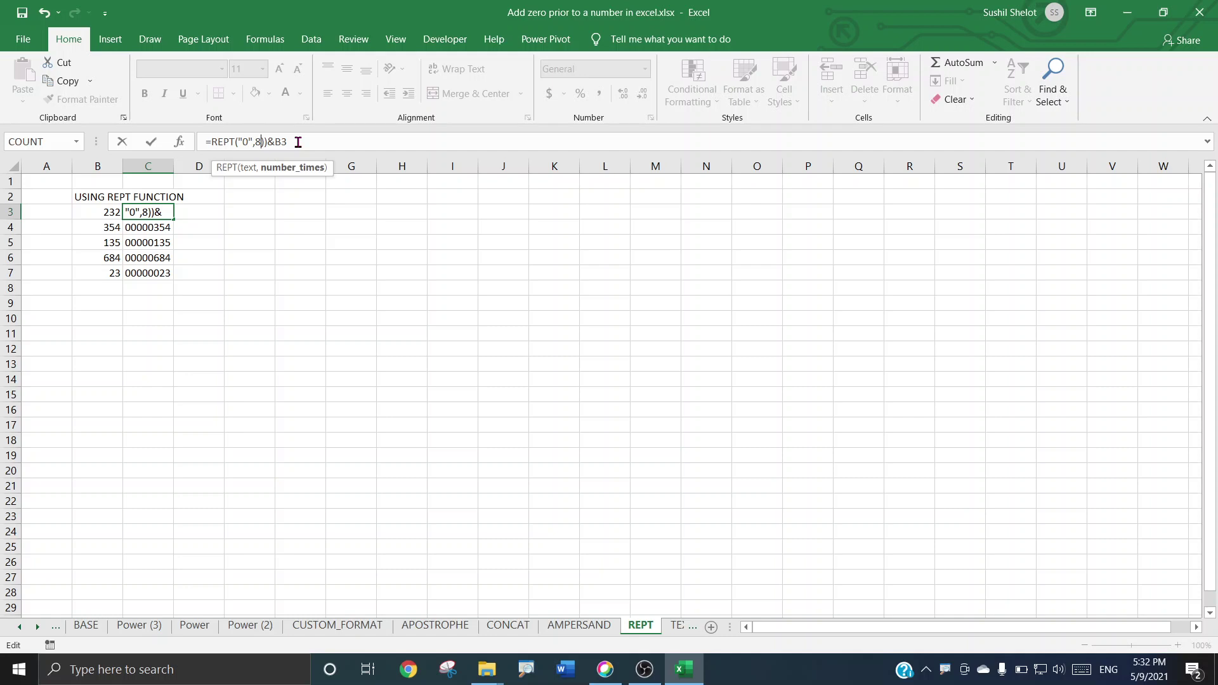
{"action": "key", "text": "Return"}
{"action": "left_click", "coordinate": [582, 420]}
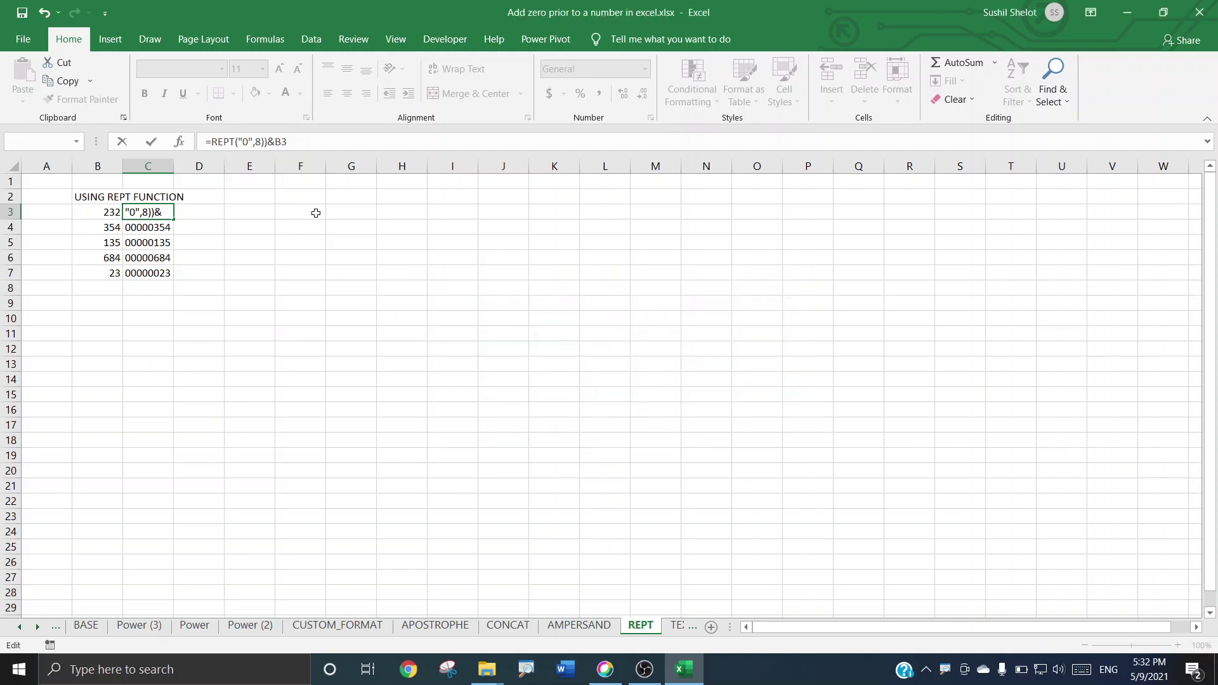
{"action": "key", "text": "BackSpace"}
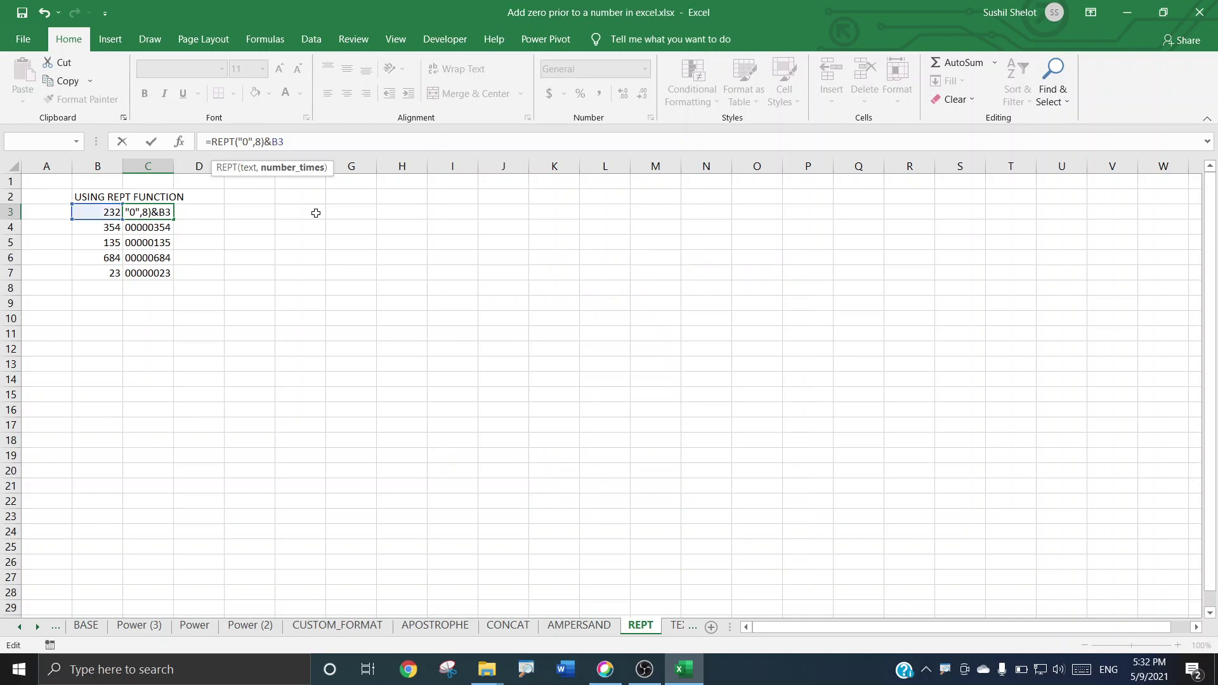
{"action": "key", "text": "Return"}
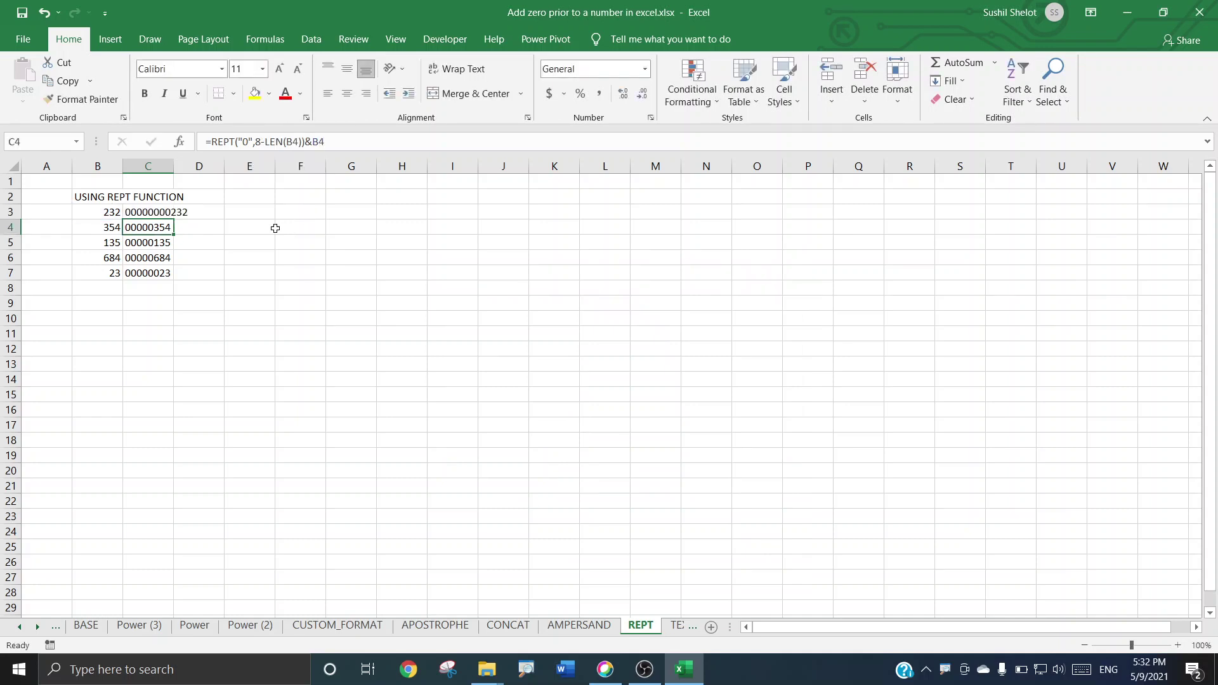
Examine the repeat count and the B3 reference in the formula of cell C3
{"action": "left_click", "coordinate": [169, 214]}
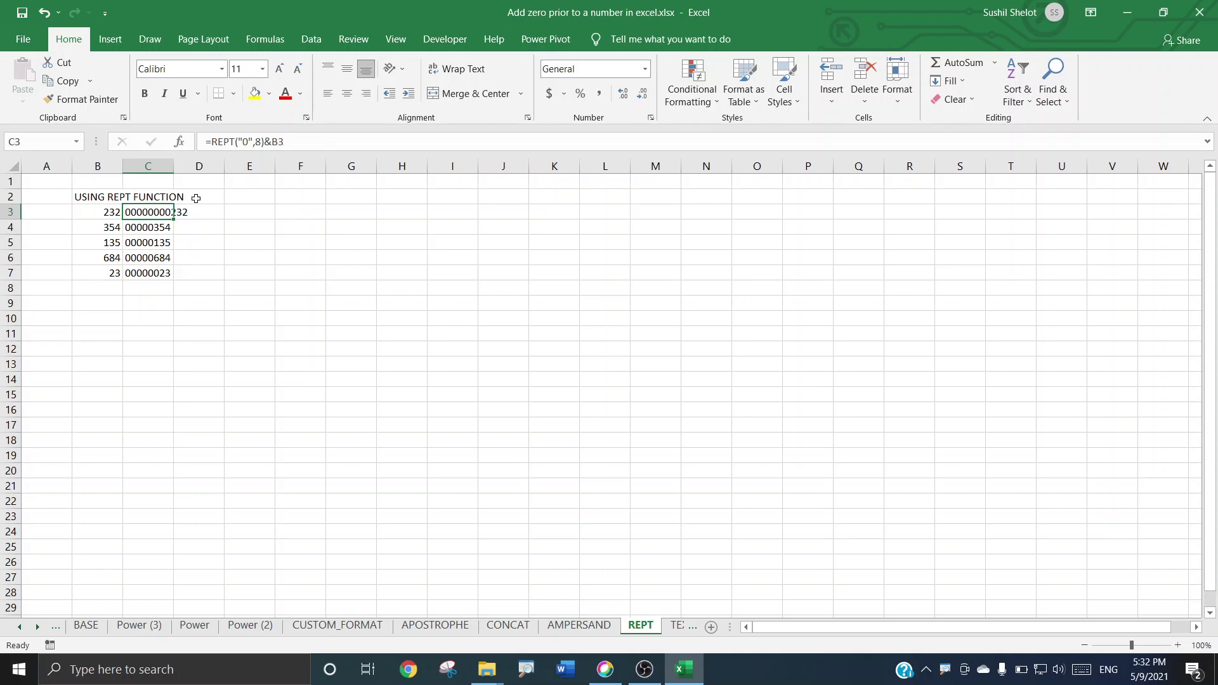
{"action": "left_click", "coordinate": [257, 142]}
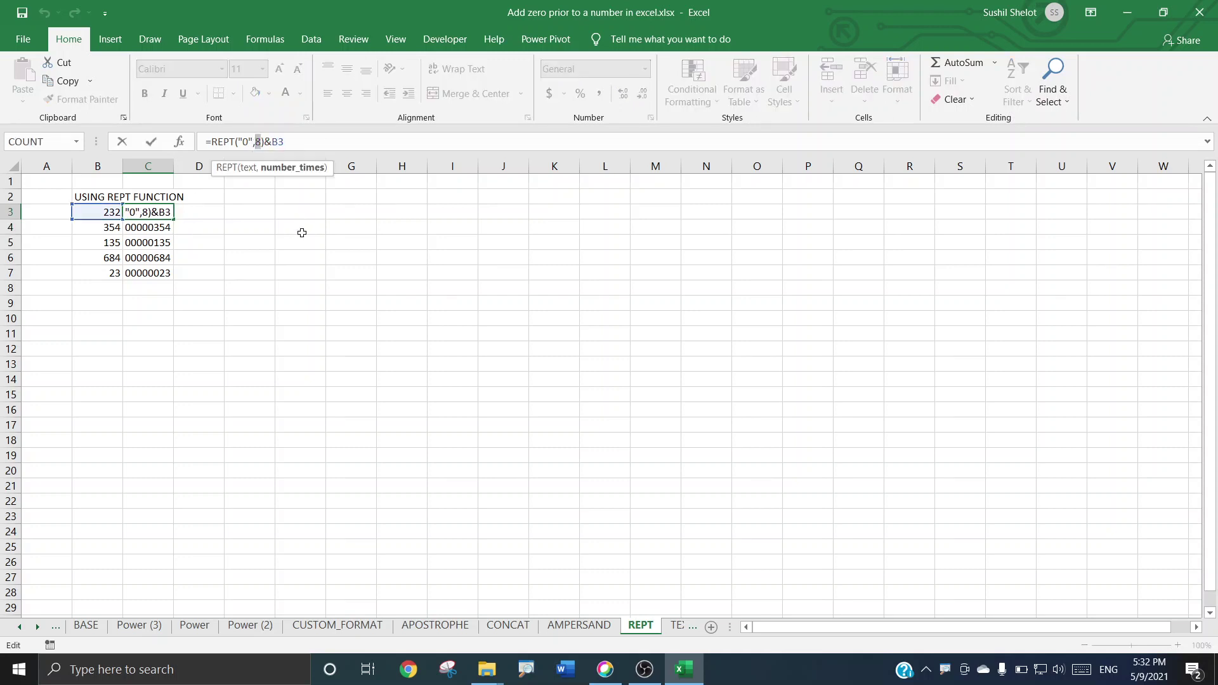
{"action": "left_click_drag", "start_coordinate": [294, 144], "coordinate": [275, 145]}
{"action": "key", "text": "Return"}
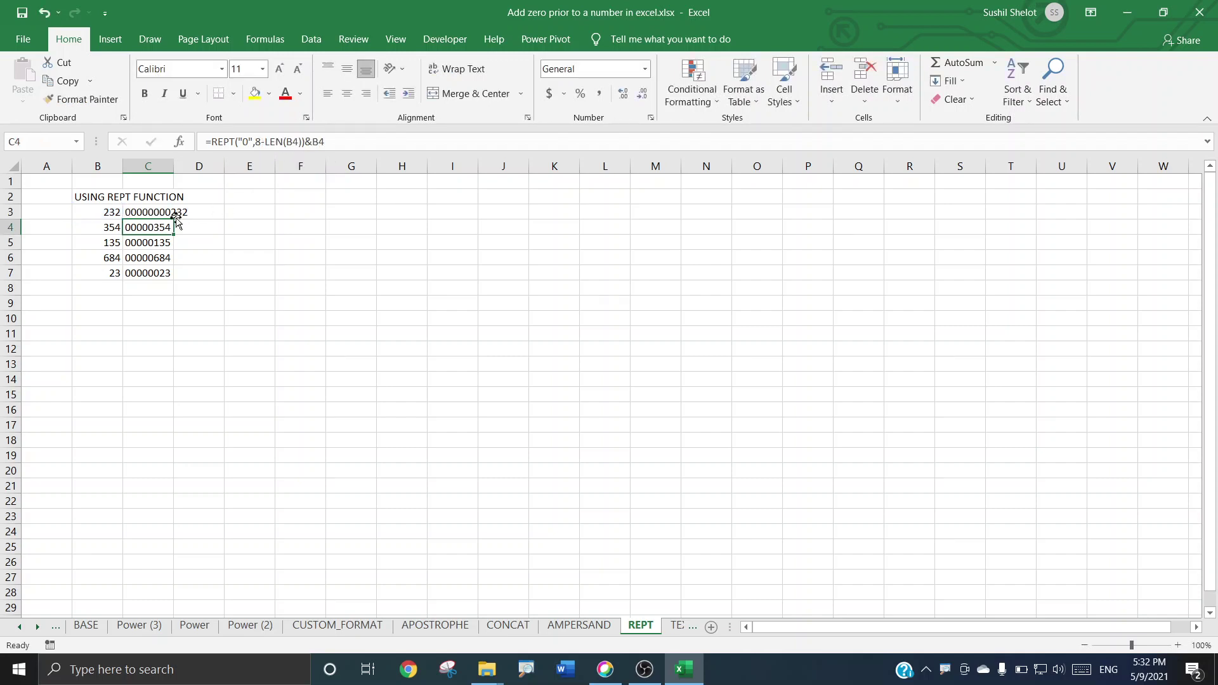
Autofit column C, fill the shortened REPT formula from C3 down to C7, and check the copy in C7
{"action": "left_click", "coordinate": [125, 215]}
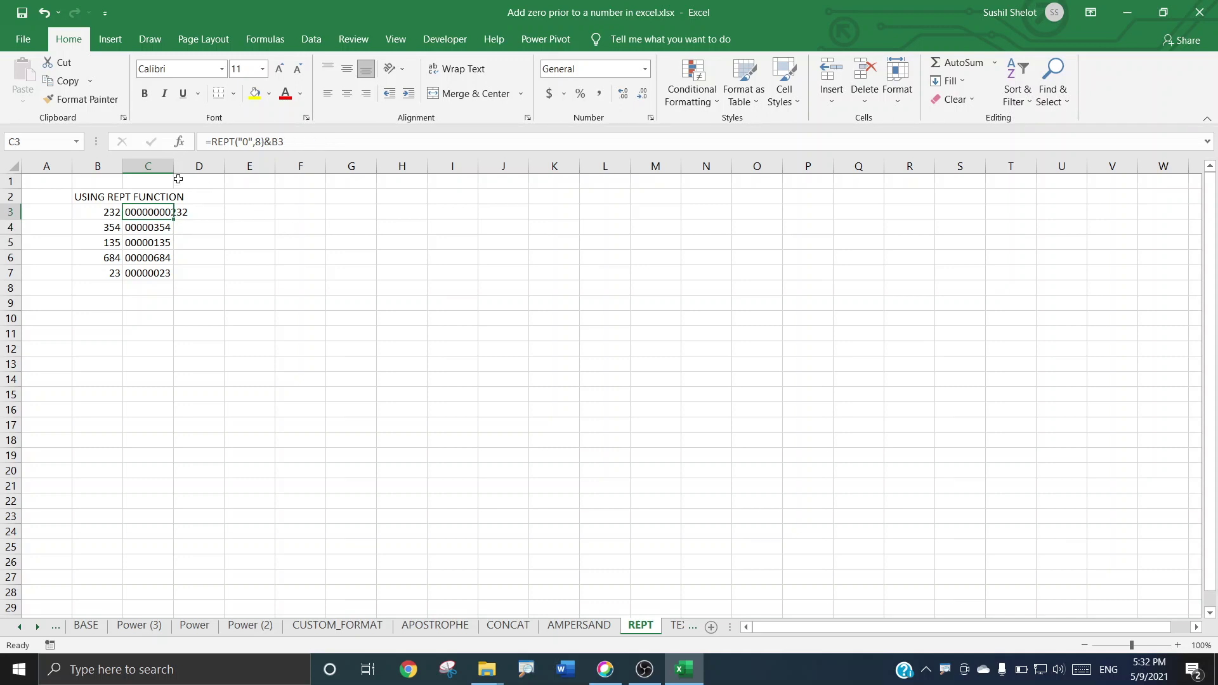
{"action": "double_click", "coordinate": [174, 165]}
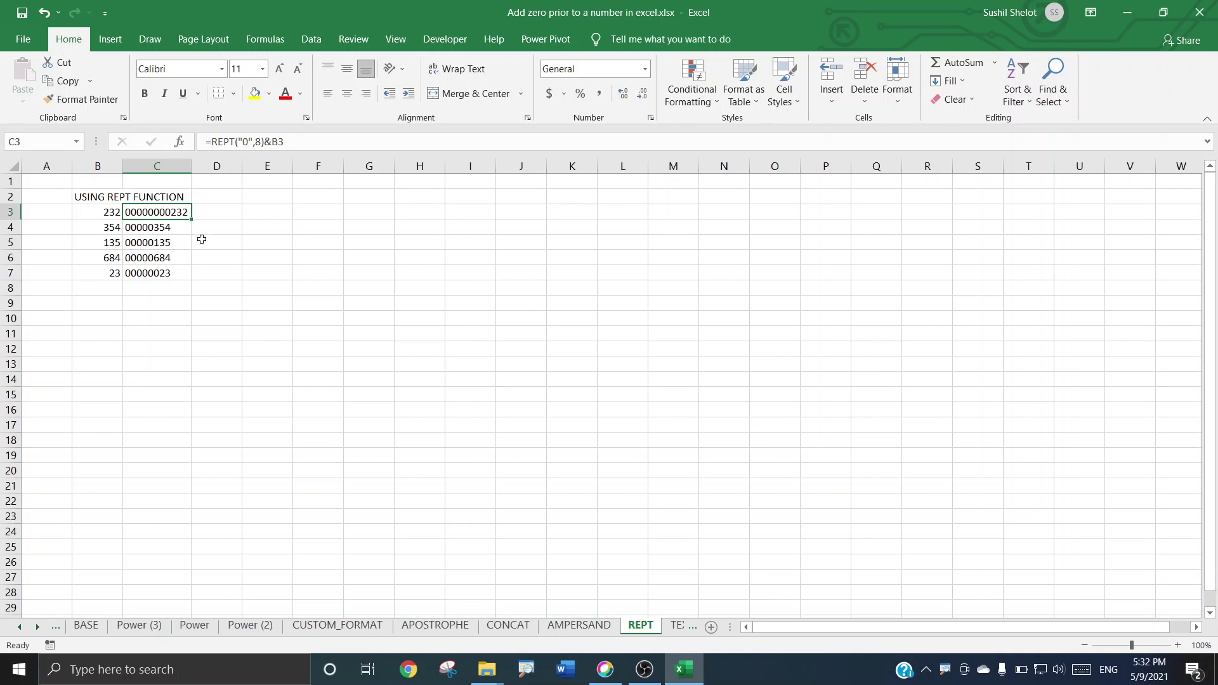
{"action": "left_click_drag", "start_coordinate": [191, 218], "coordinate": [186, 274]}
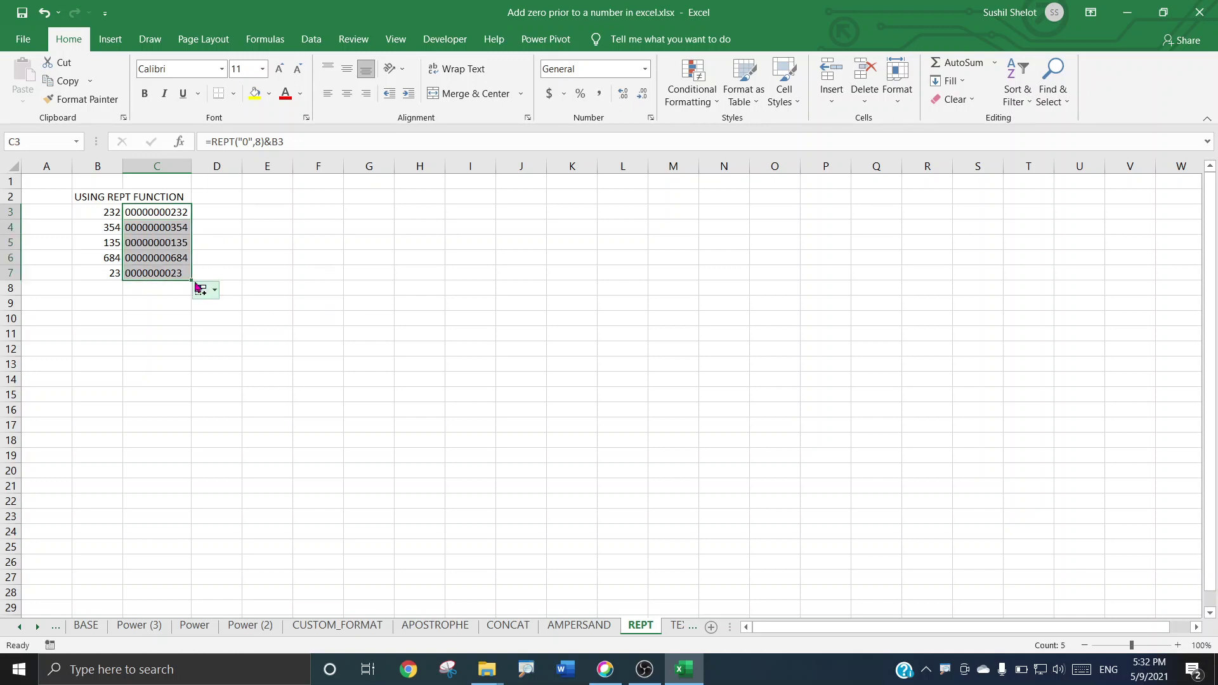
{"action": "left_click", "coordinate": [172, 273]}
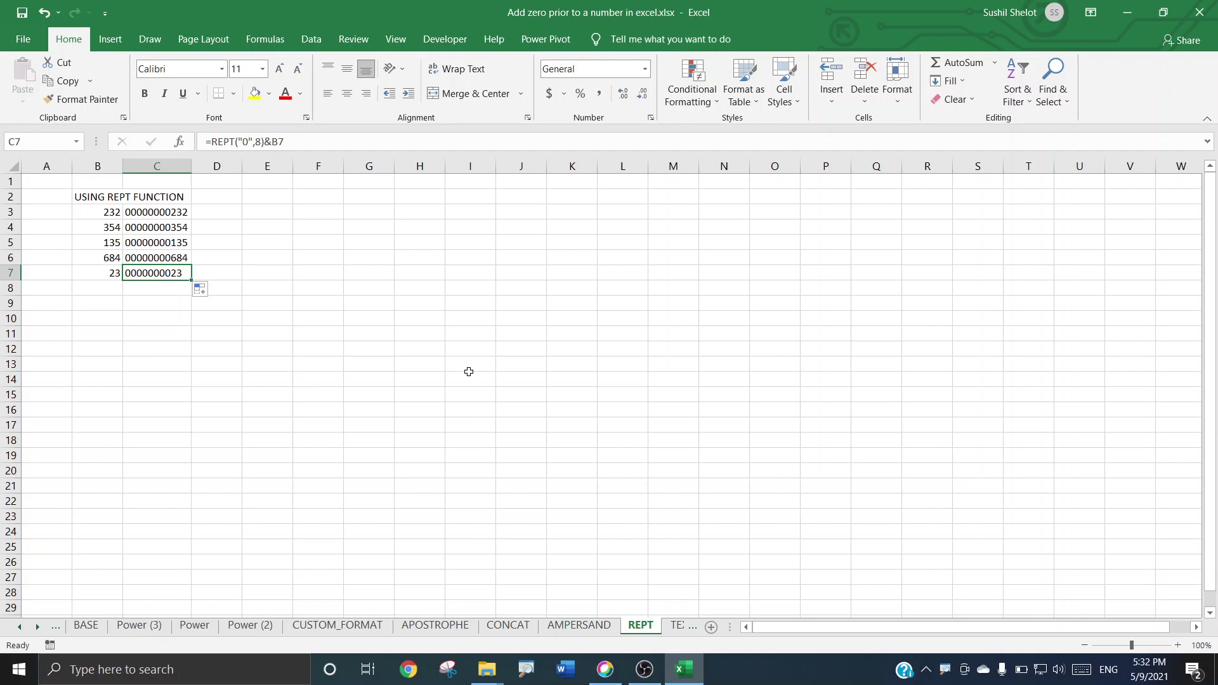
Undo the fill, the column C width change and the removal of LEN, and review the results in C3:C7
{"action": "key", "text": "ctrl+z"}
{"action": "key", "text": "ctrl+z"}
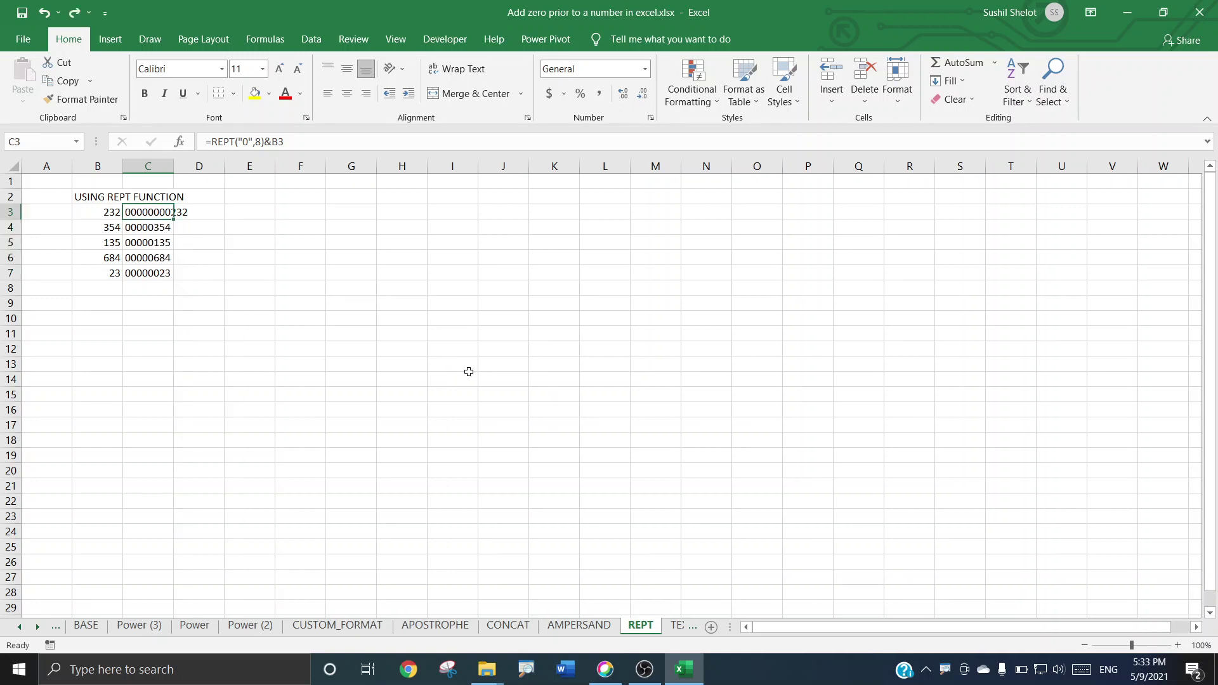
{"action": "key", "text": "ctrl+z"}
{"action": "left_click_drag", "start_coordinate": [157, 215], "coordinate": [153, 272]}
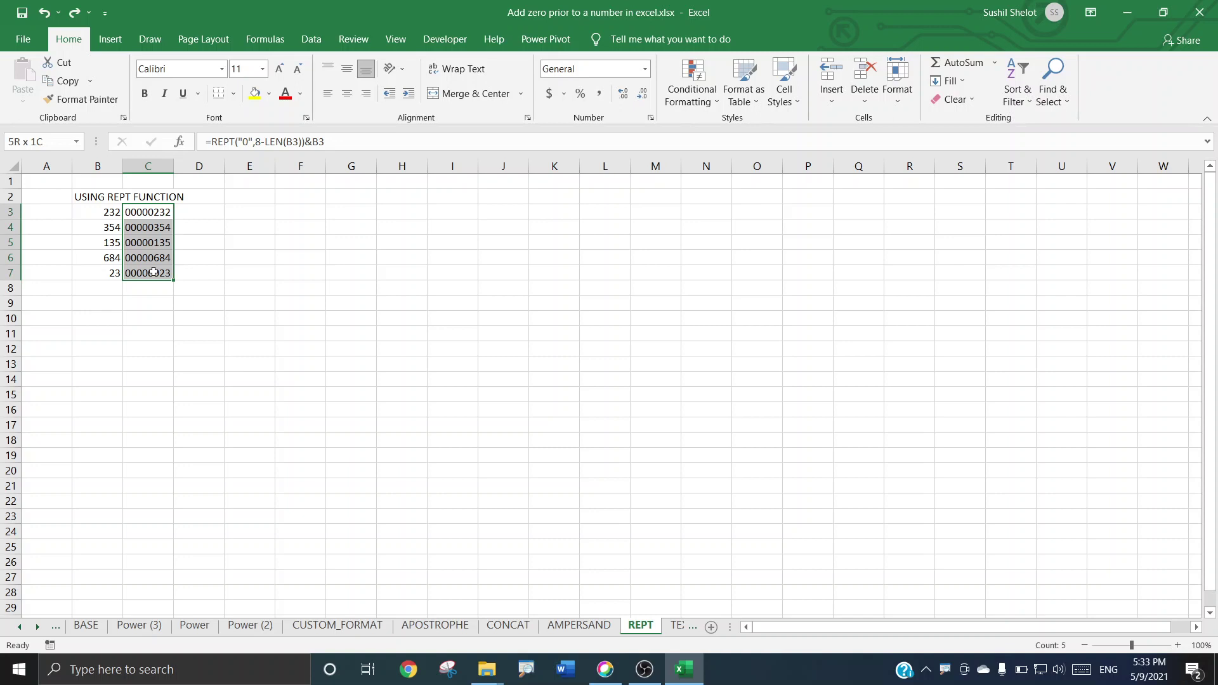
{"action": "left_click_drag", "start_coordinate": [154, 272], "coordinate": [154, 273]}
{"action": "left_click", "coordinate": [214, 293]}
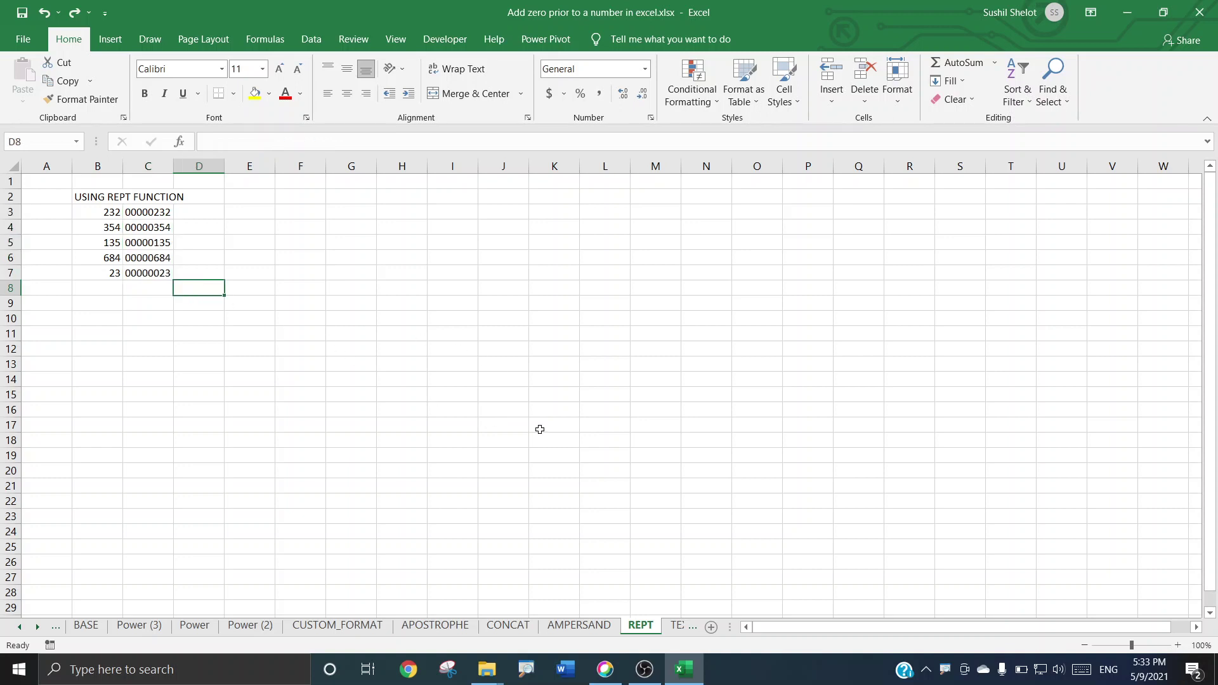
Enter the formula =TEXT(B5,"00") in cell C5 of the TEXT COMMAND sheet
{"action": "left_click", "coordinate": [675, 627]}
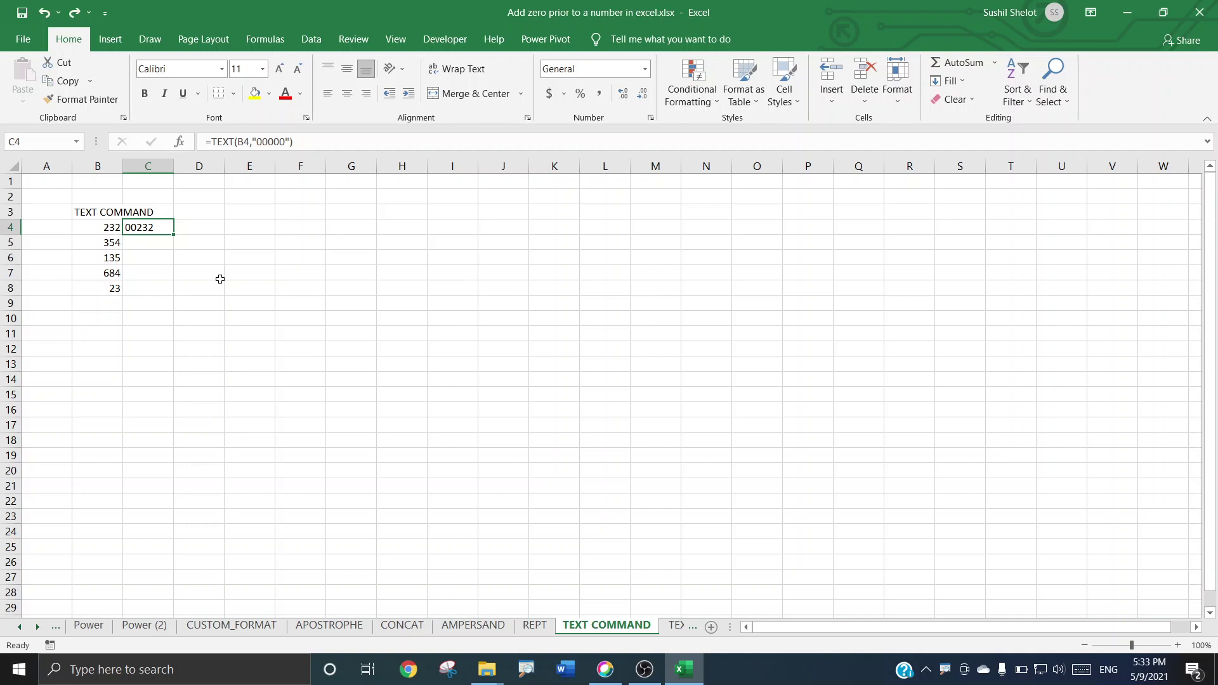
{"action": "left_click", "coordinate": [143, 248]}
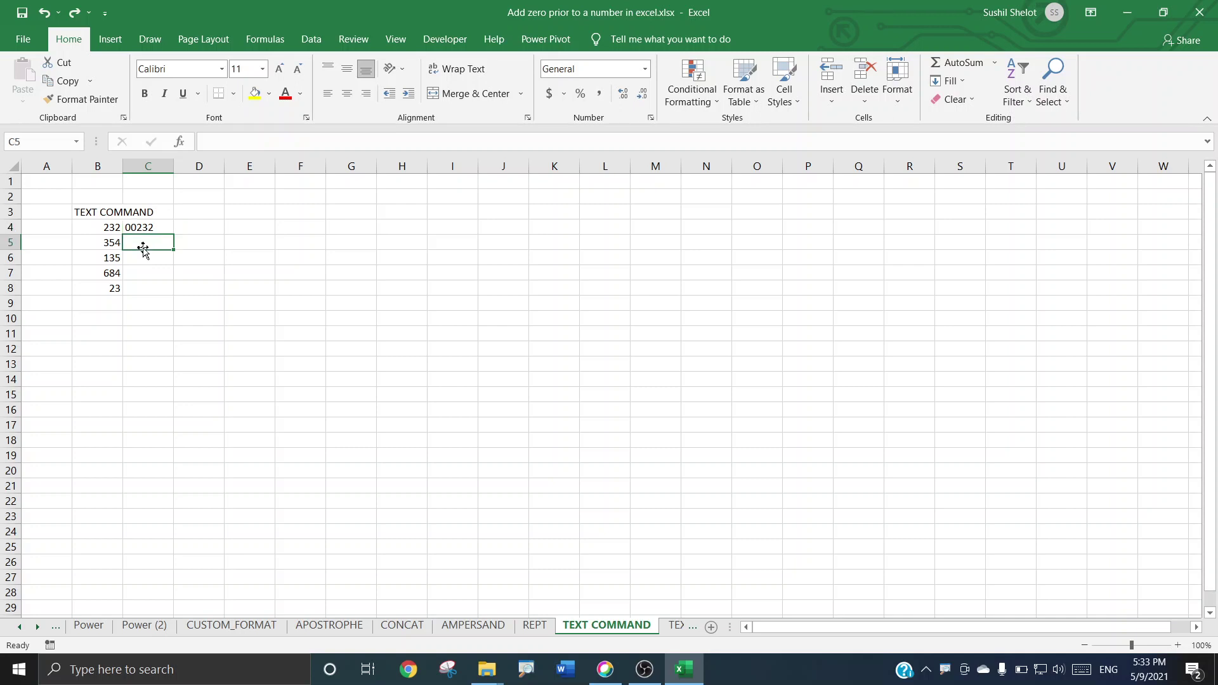
{"action": "type", "text": "="}
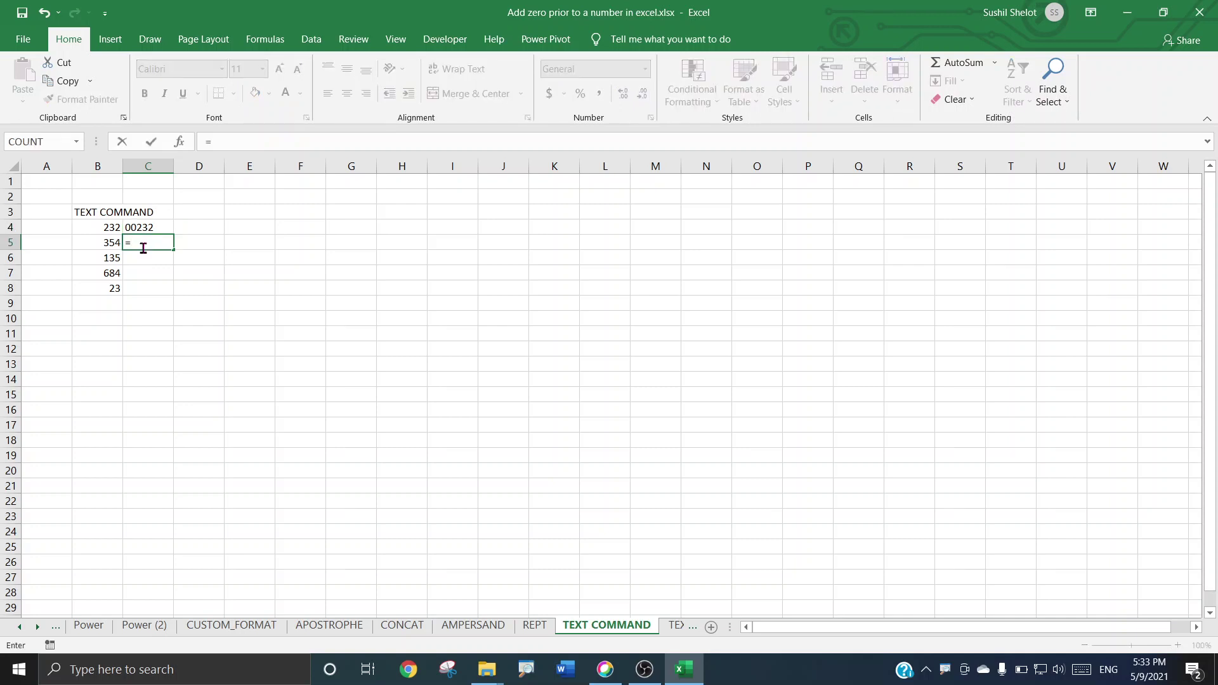
{"action": "type", "text": "text"}
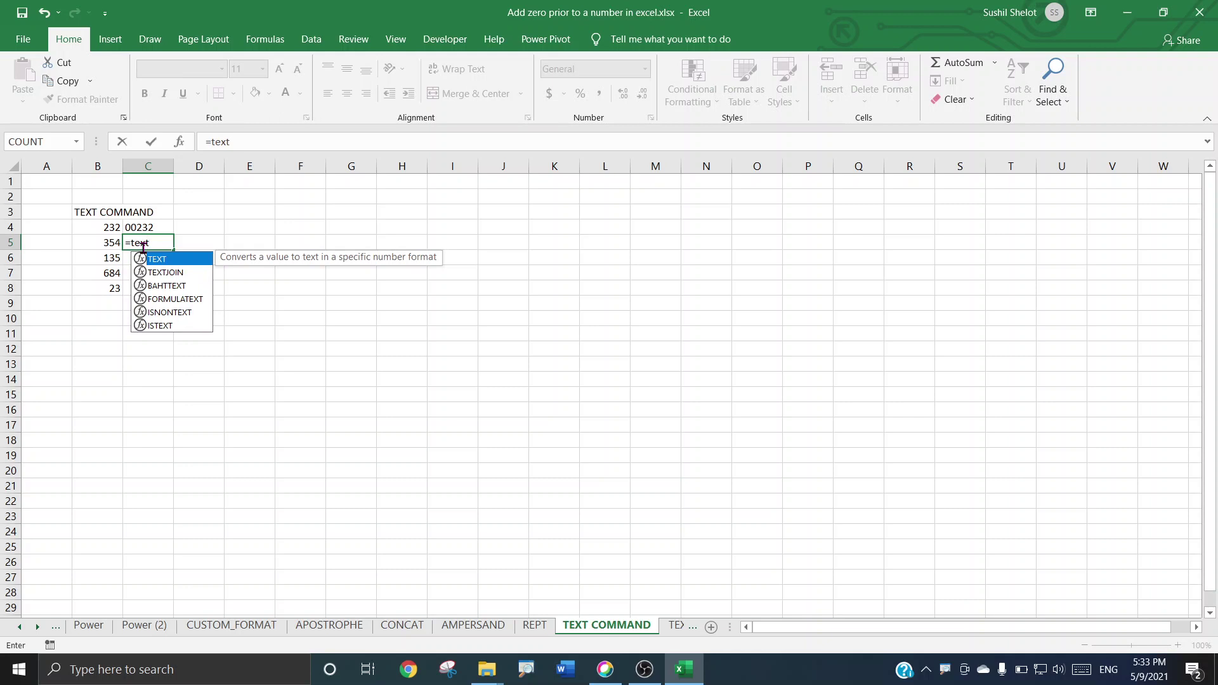
{"action": "type", "text": "("}
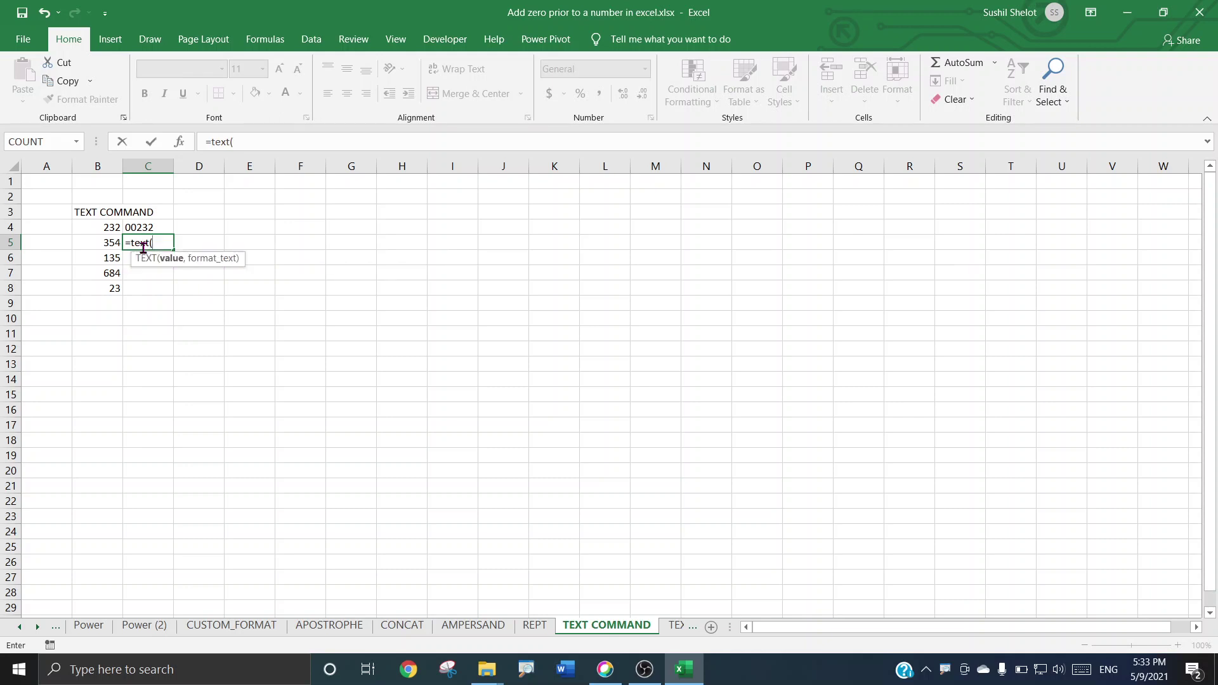
{"action": "left_click", "coordinate": [110, 244]}
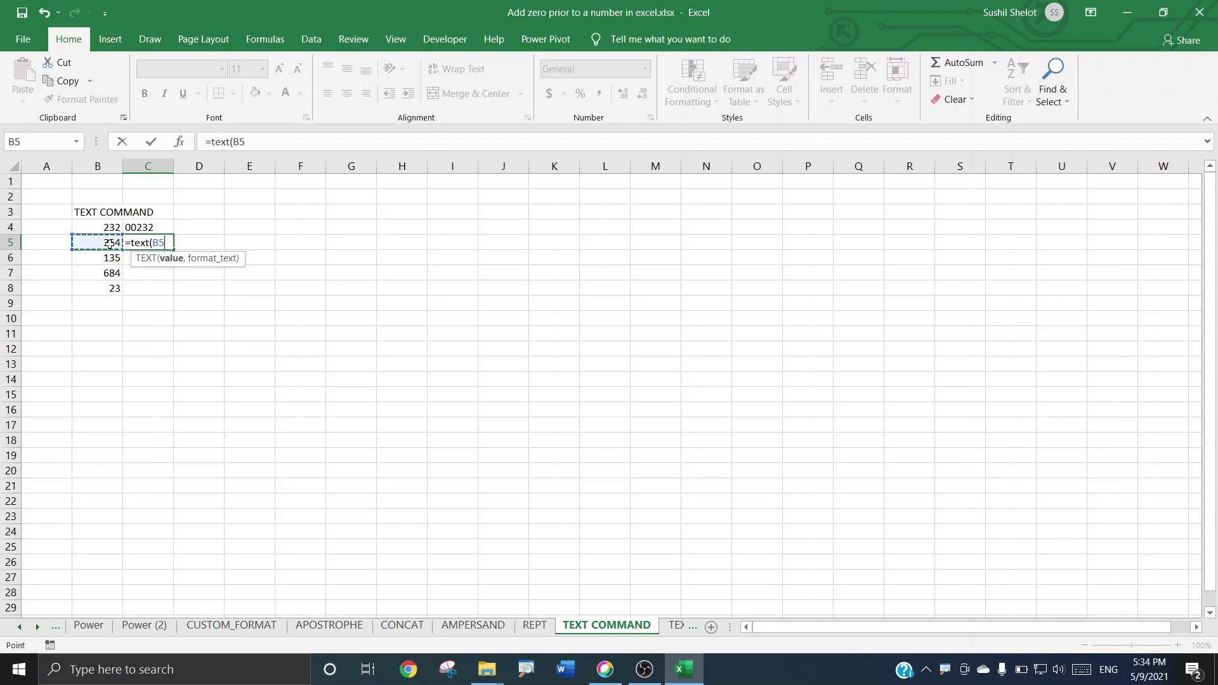
{"action": "type", "text": ","}
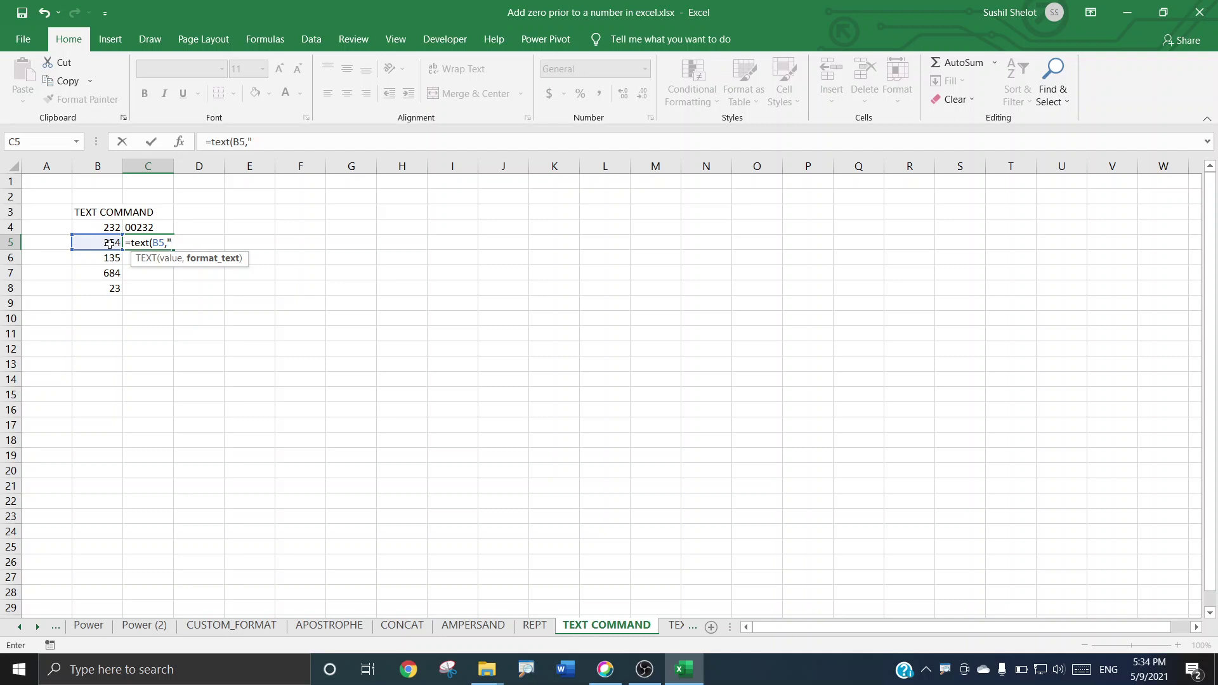
{"action": "type", "text": "000"}
{"action": "key", "text": "BackSpace"}
{"action": "type", "text": "\")"}
{"action": "key", "text": "Return"}
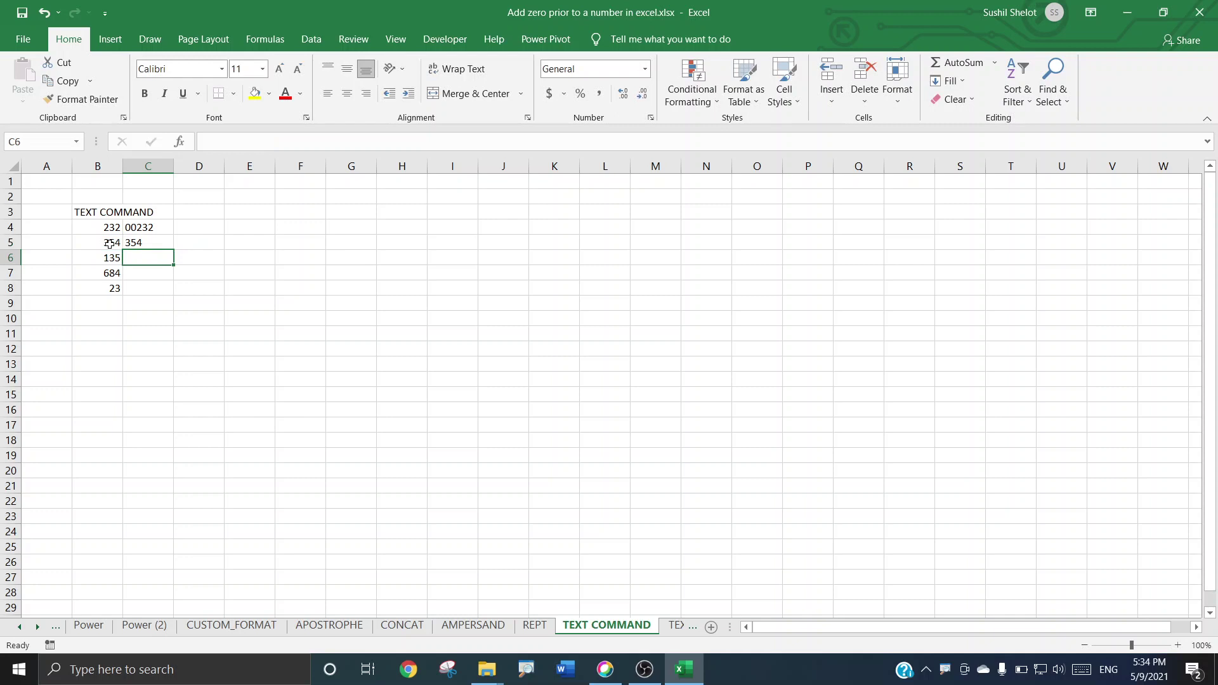
Compare the TEXT formulas and format codes in C4 and C5, along with the source number in B5
{"action": "left_click", "coordinate": [137, 244]}
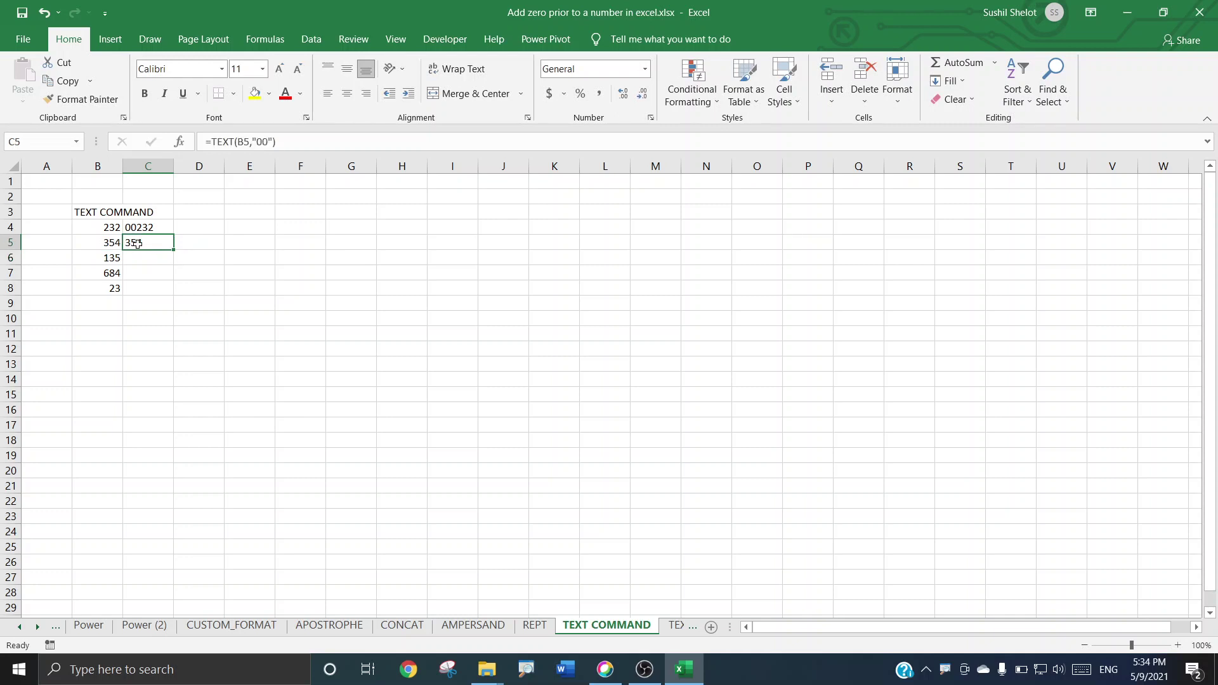
{"action": "left_click", "coordinate": [138, 228]}
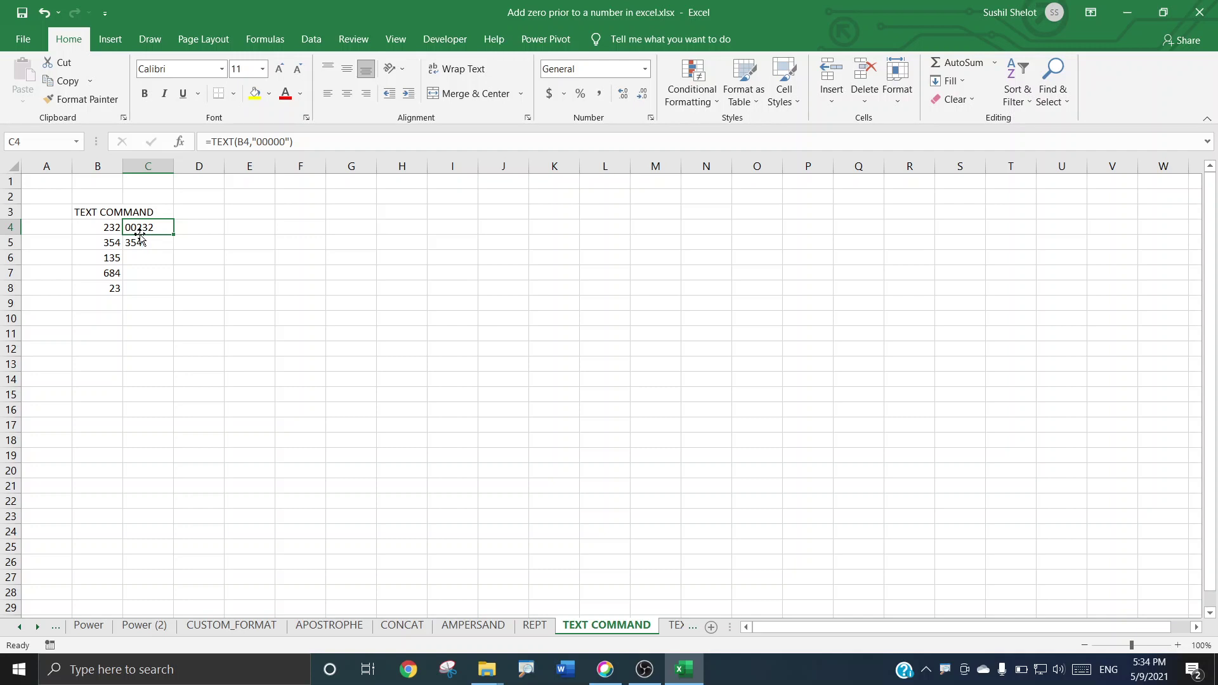
{"action": "left_click", "coordinate": [140, 240]}
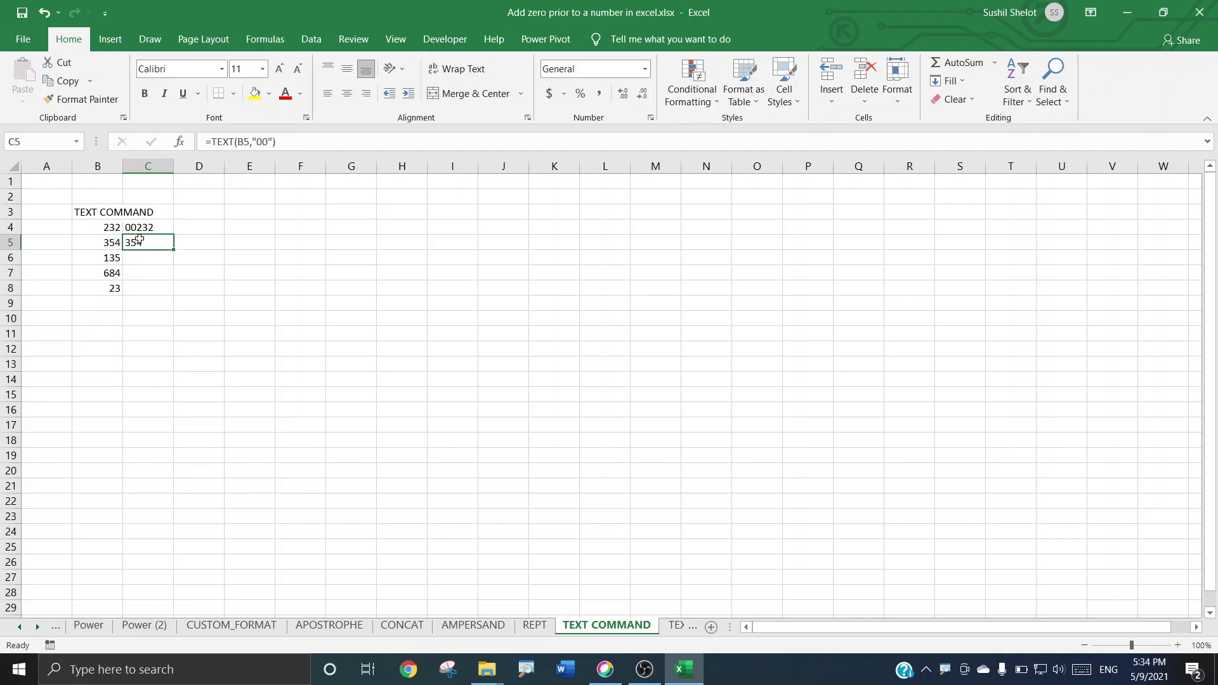
{"action": "left_click", "coordinate": [255, 141]}
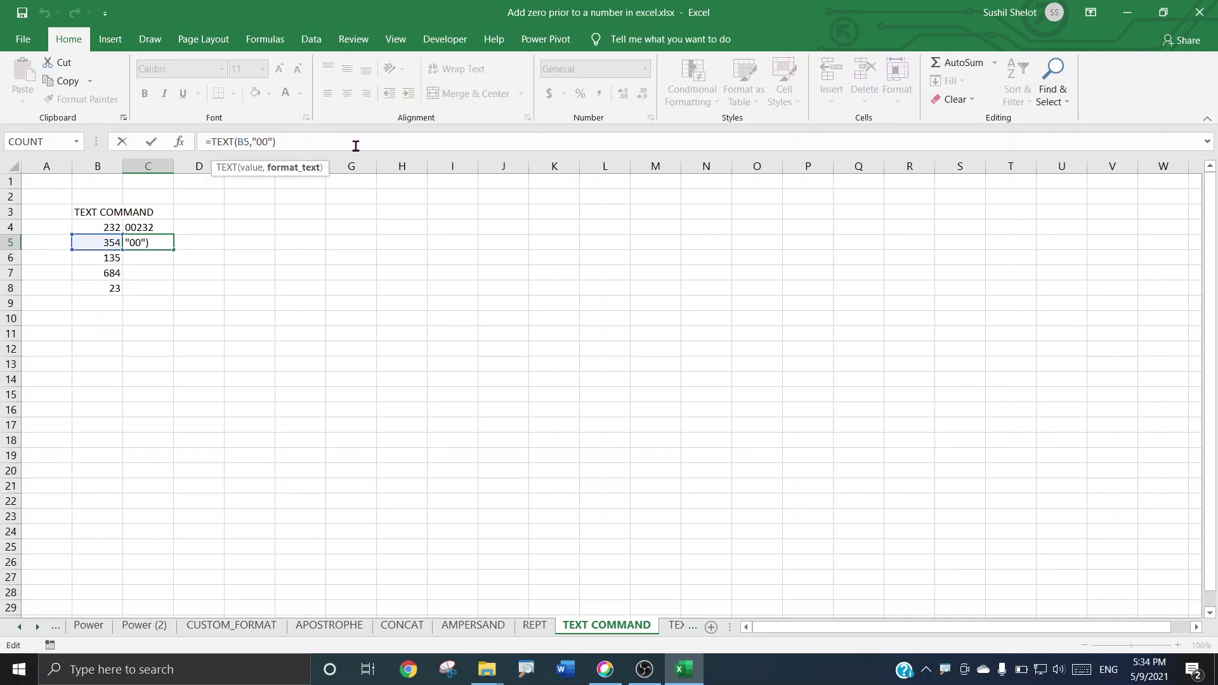
{"action": "key", "text": "Escape"}
{"action": "left_click", "coordinate": [157, 226]}
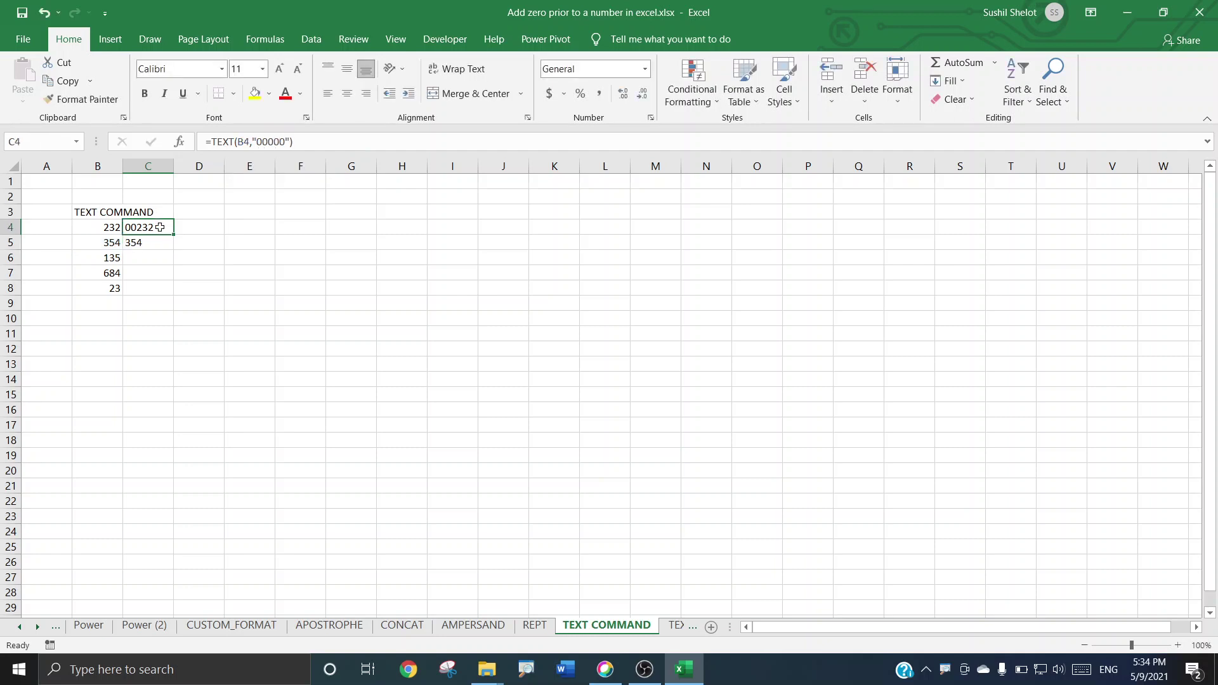
{"action": "left_click", "coordinate": [161, 240]}
{"action": "key", "text": "alt"}
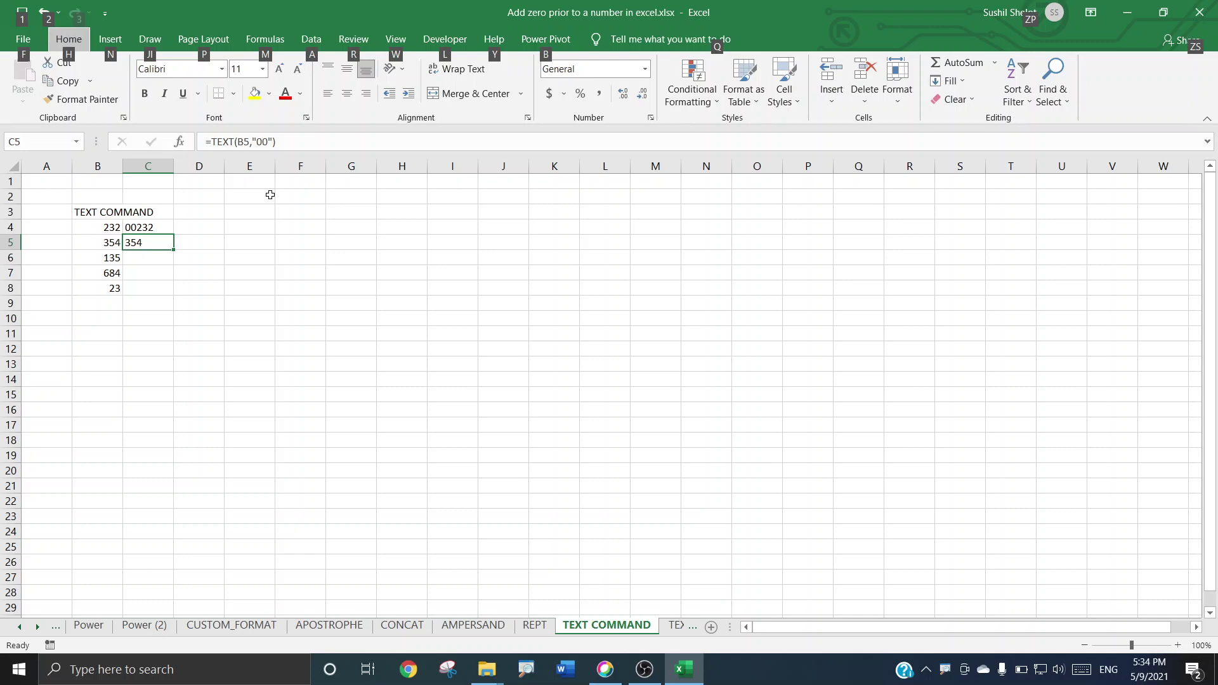
{"action": "left_click", "coordinate": [105, 242]}
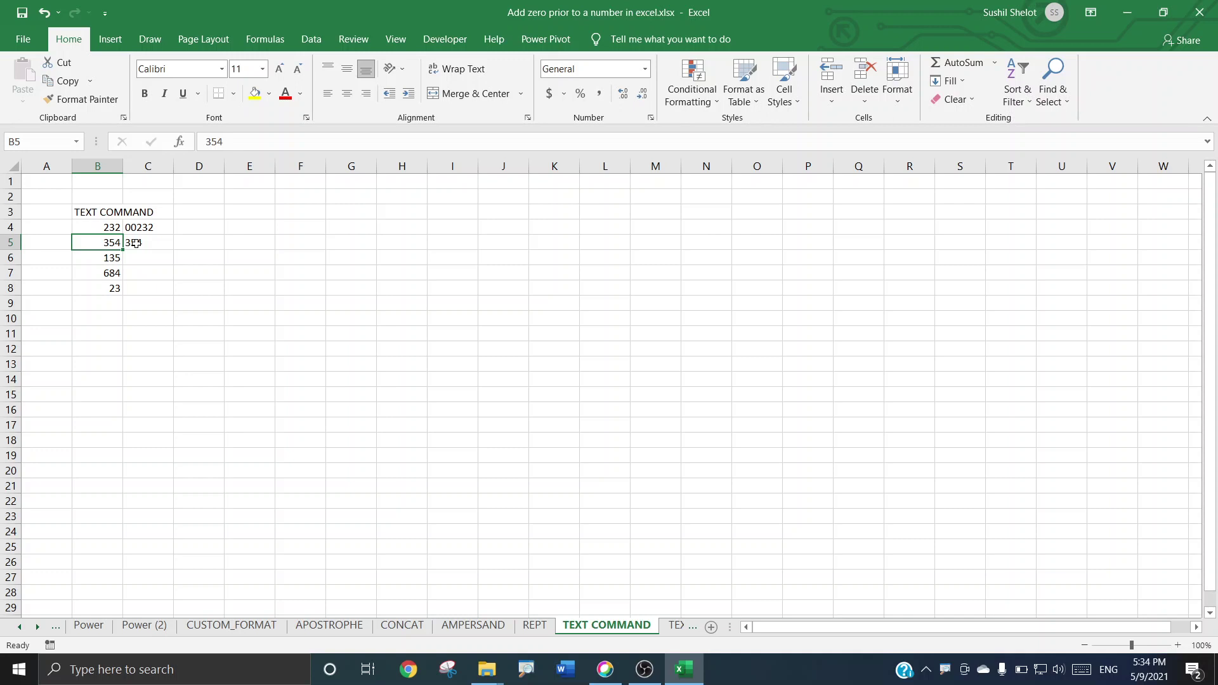
{"action": "left_click", "coordinate": [132, 243]}
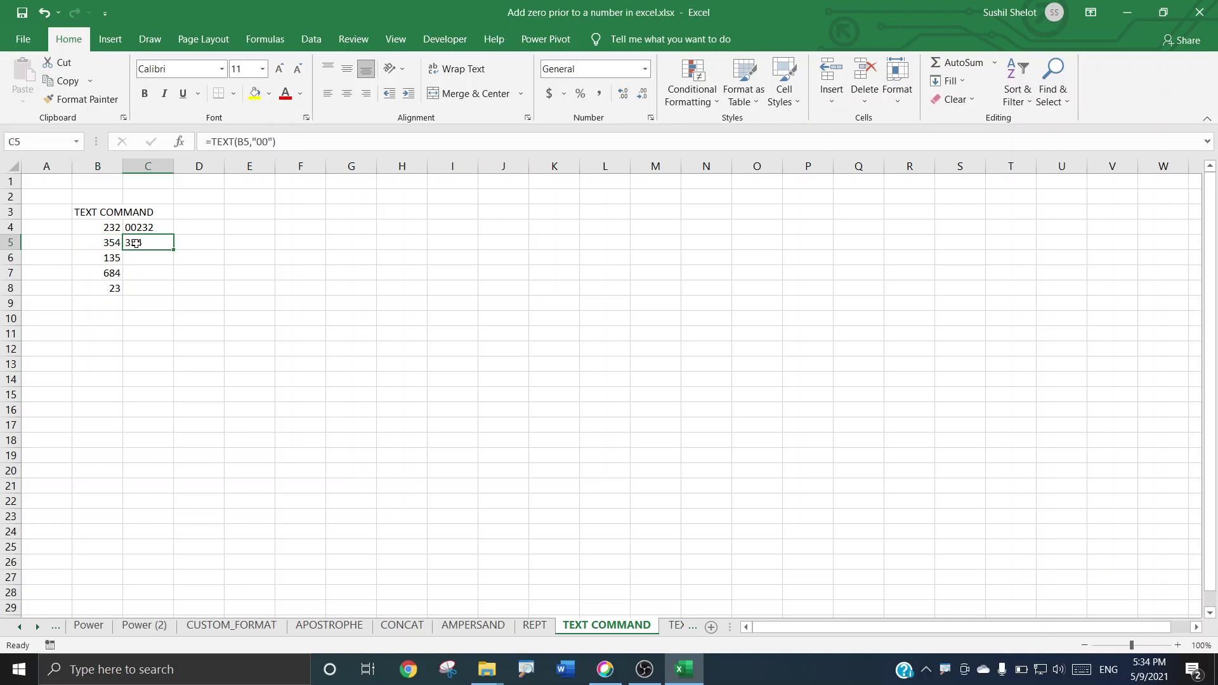
Extend the format code in C5 with three more zeros so the formula reads =TEXT(B5,"00000")
{"action": "double_click", "coordinate": [265, 143]}
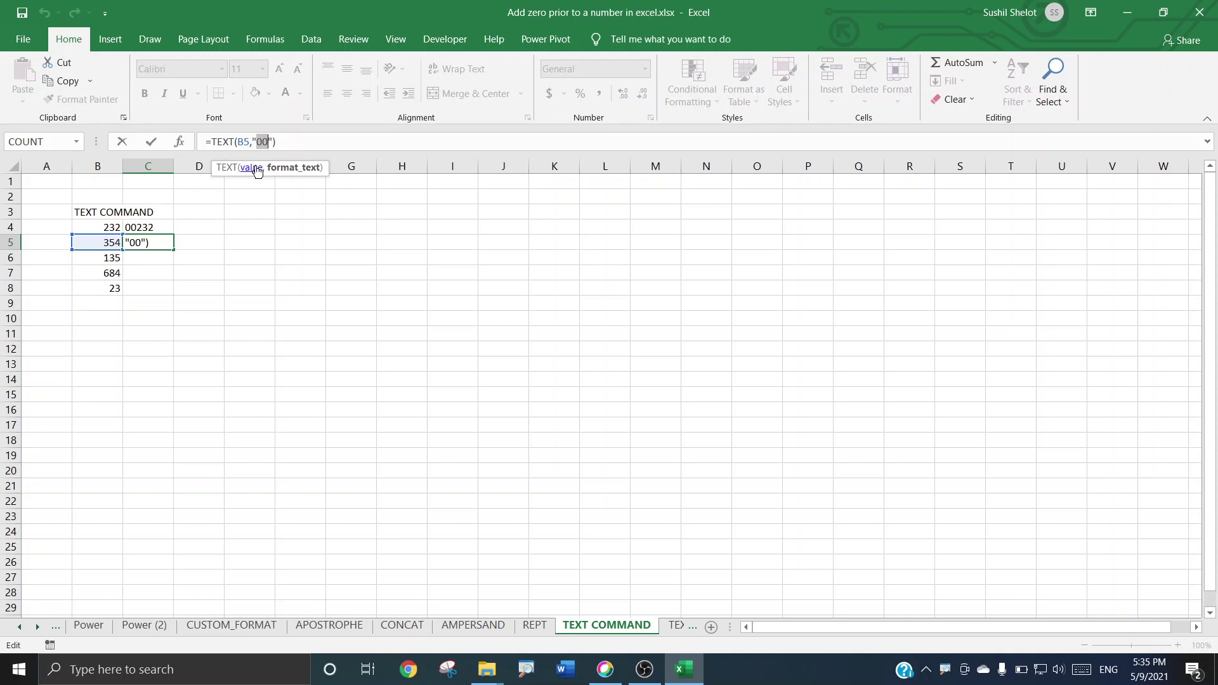
{"action": "left_click", "coordinate": [260, 141]}
{"action": "type", "text": "000"}
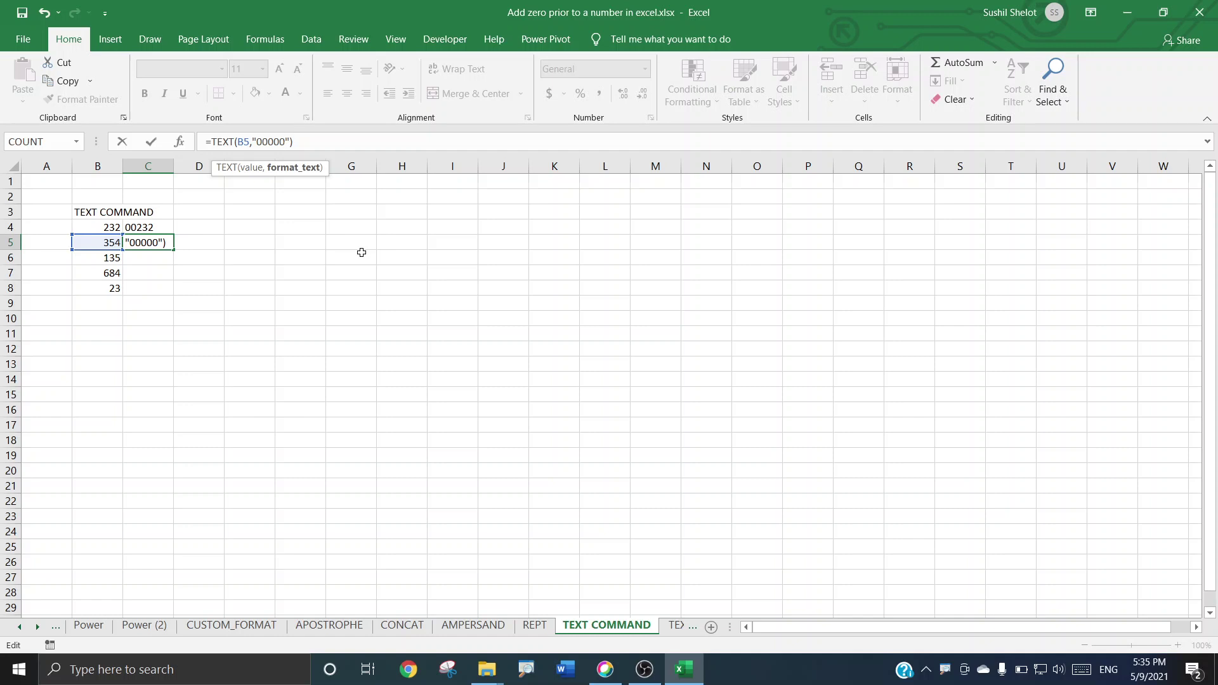
{"action": "key", "text": "Return"}
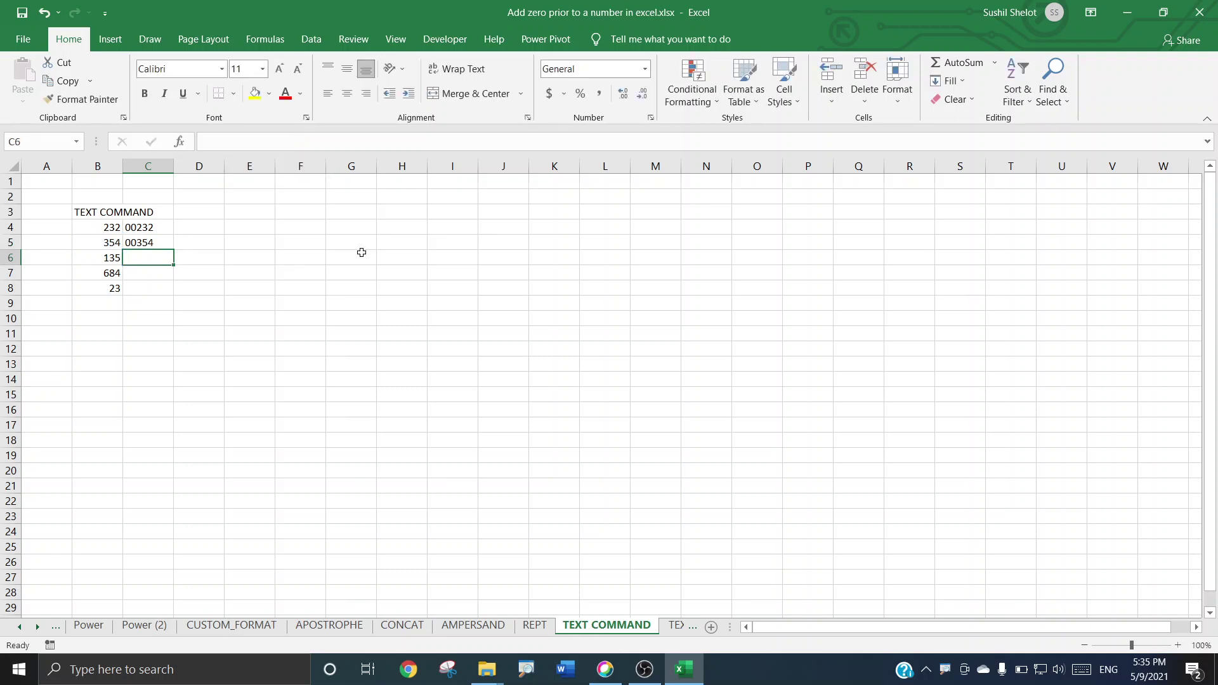
Check the format code in C4, fill the TEXT formula from C5 down to C8, and review C4:C8
{"action": "left_click", "coordinate": [167, 227]}
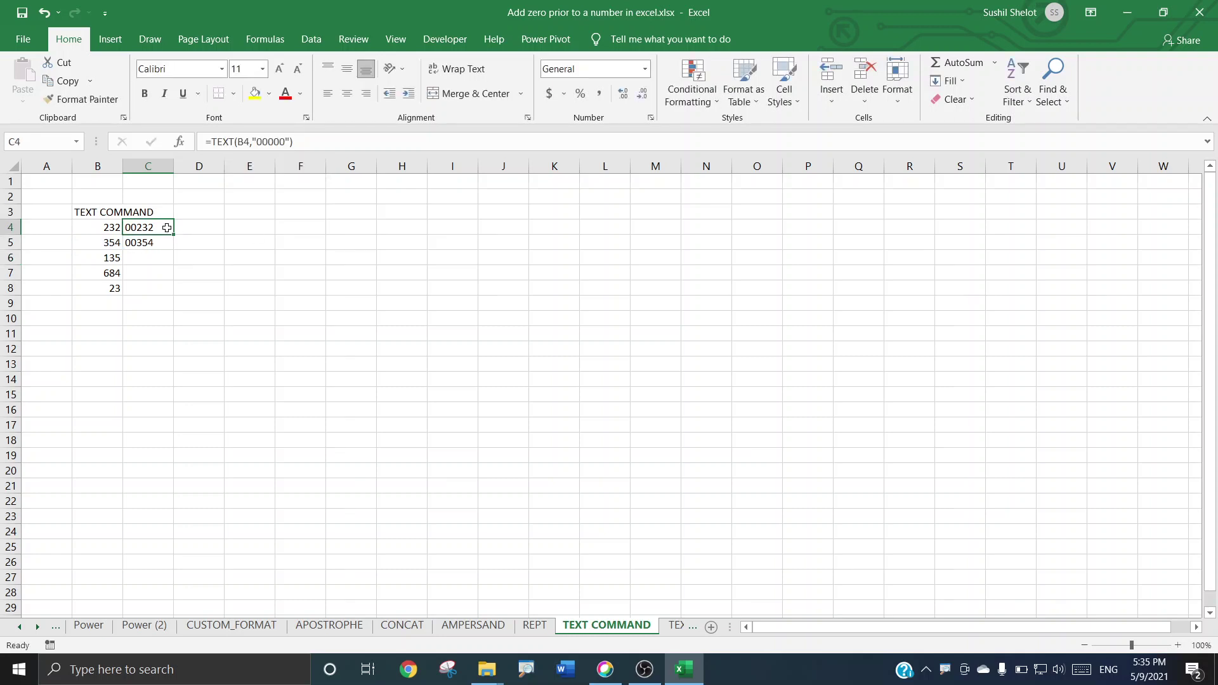
{"action": "left_click_drag", "start_coordinate": [255, 142], "coordinate": [285, 144]}
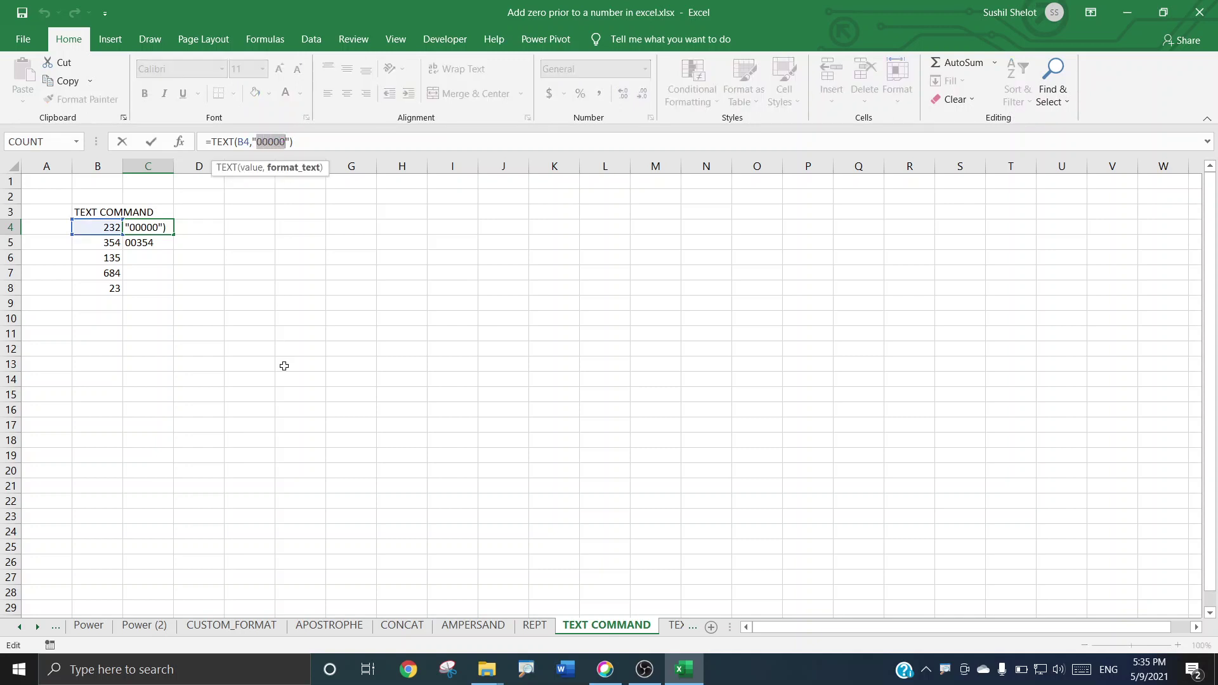
{"action": "left_click", "coordinate": [147, 263]}
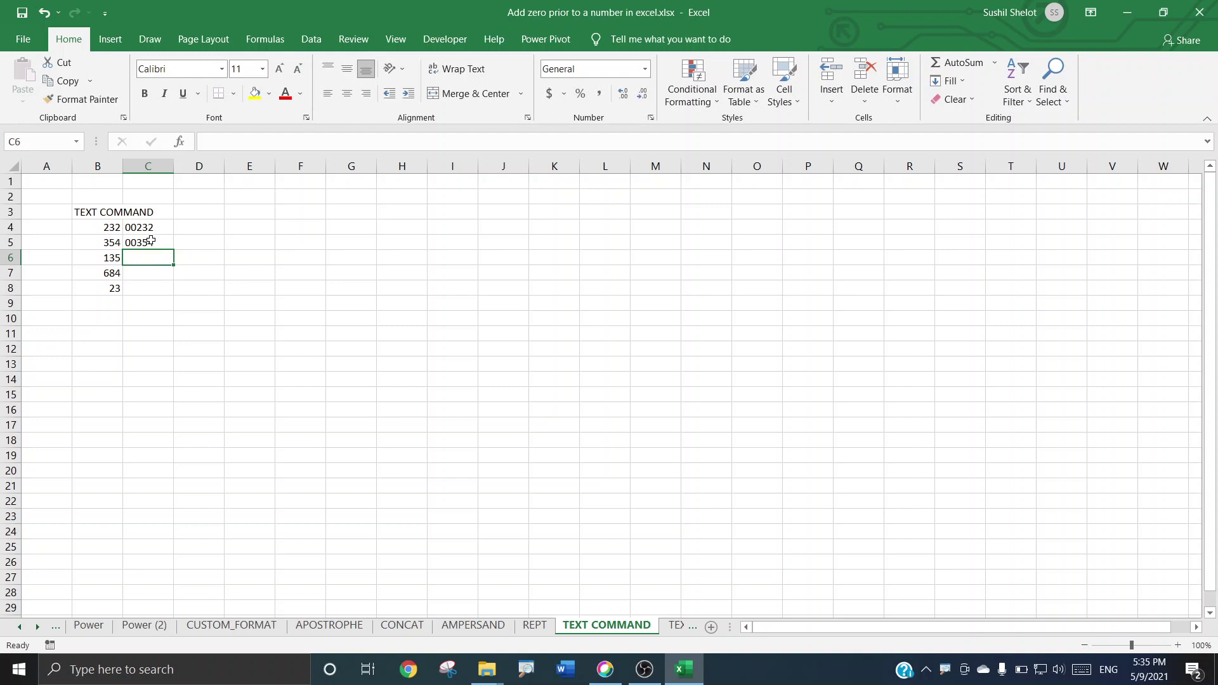
{"action": "left_click", "coordinate": [151, 241]}
{"action": "left_click_drag", "start_coordinate": [173, 249], "coordinate": [182, 293]}
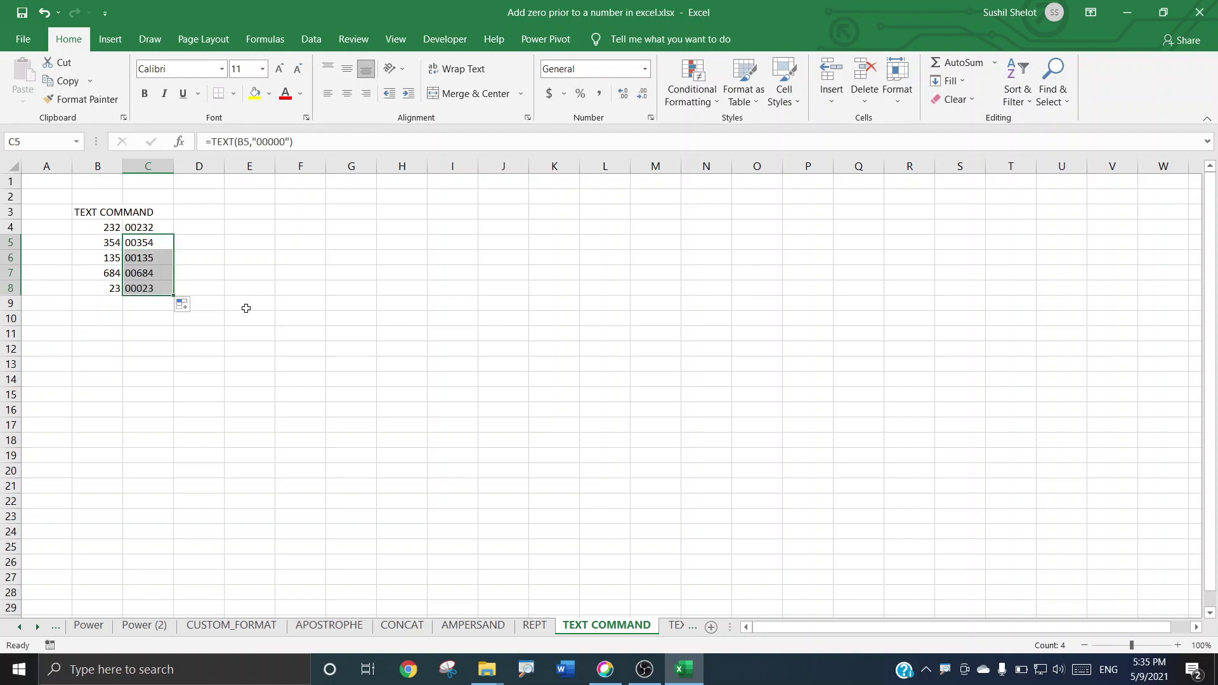
{"action": "left_click_drag", "start_coordinate": [168, 228], "coordinate": [165, 291]}
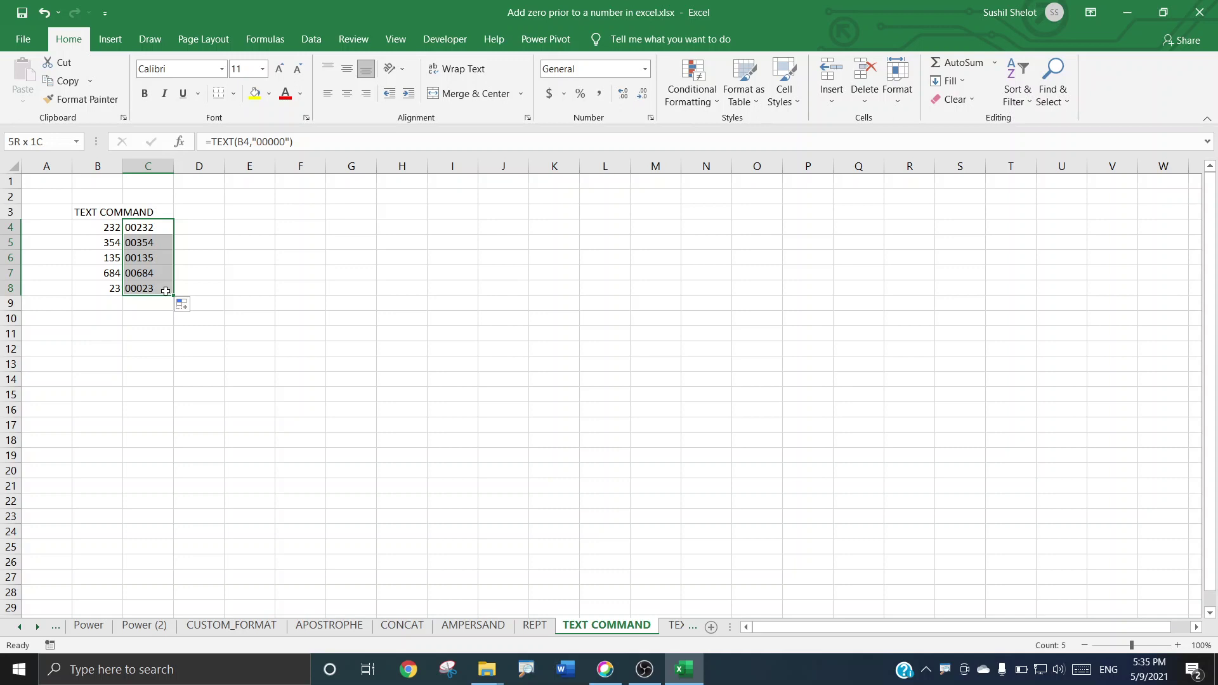
Enter 65485 in B9 and examine the format code and result of the TEXT formula in C9
{"action": "left_click", "coordinate": [115, 301]}
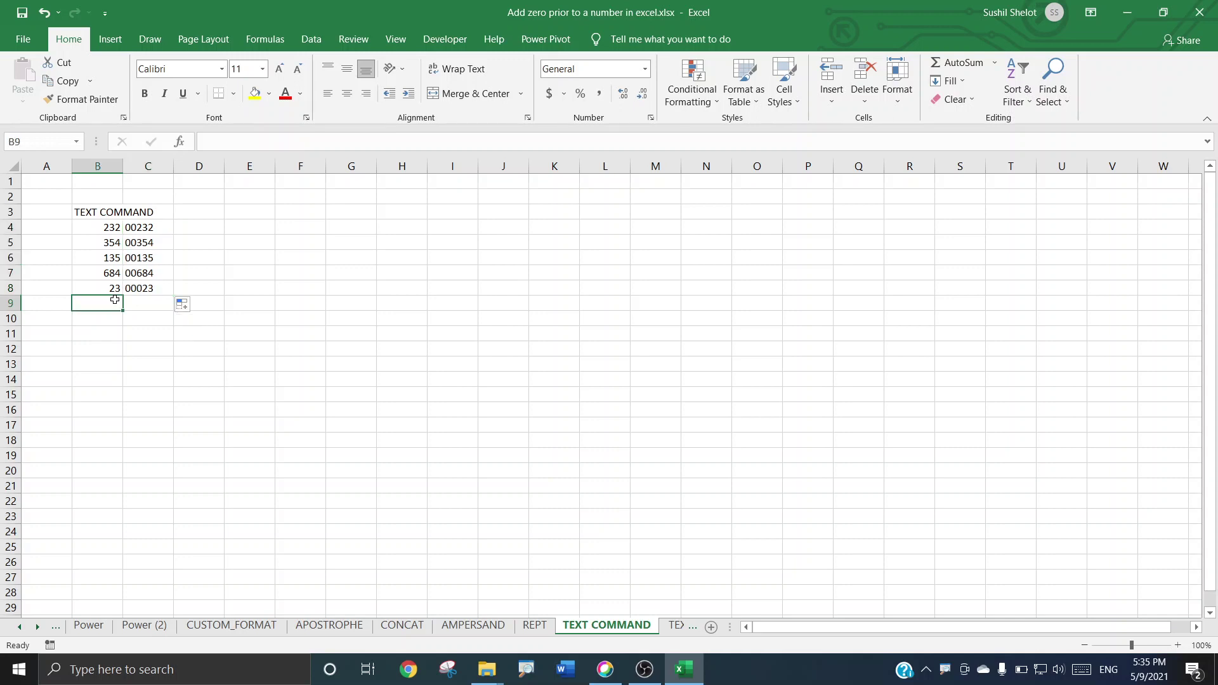
{"action": "type", "text": "654"}
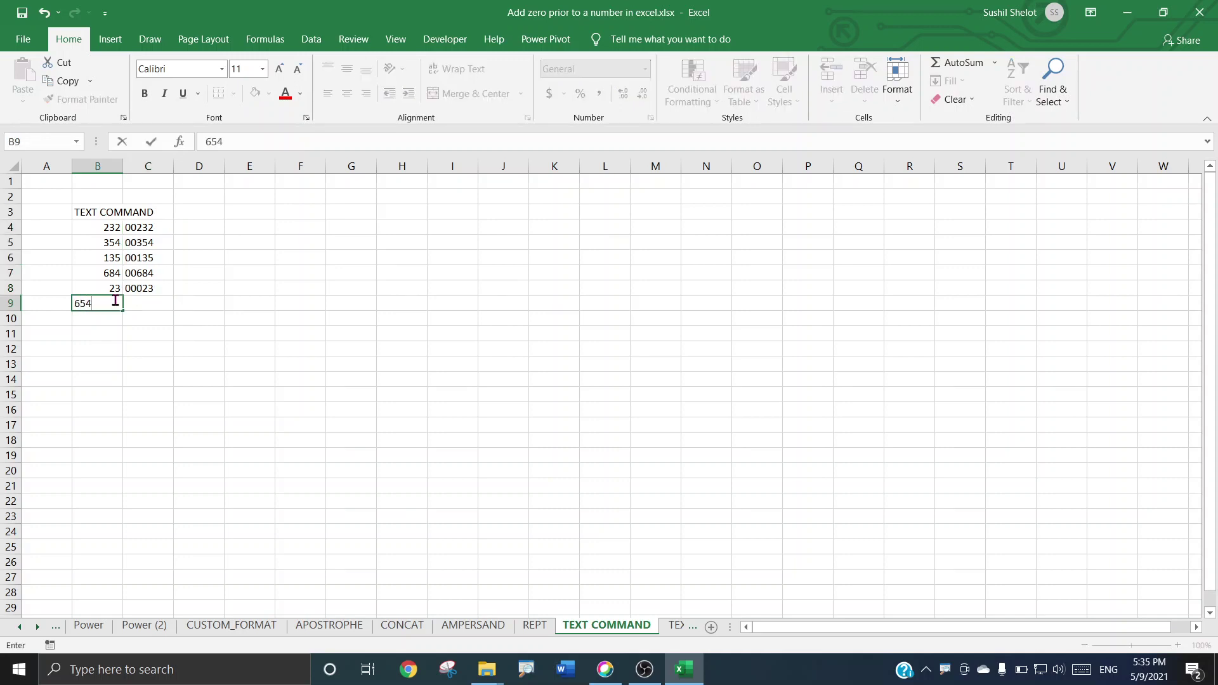
{"action": "type", "text": "85"}
{"action": "key", "text": "Tab"}
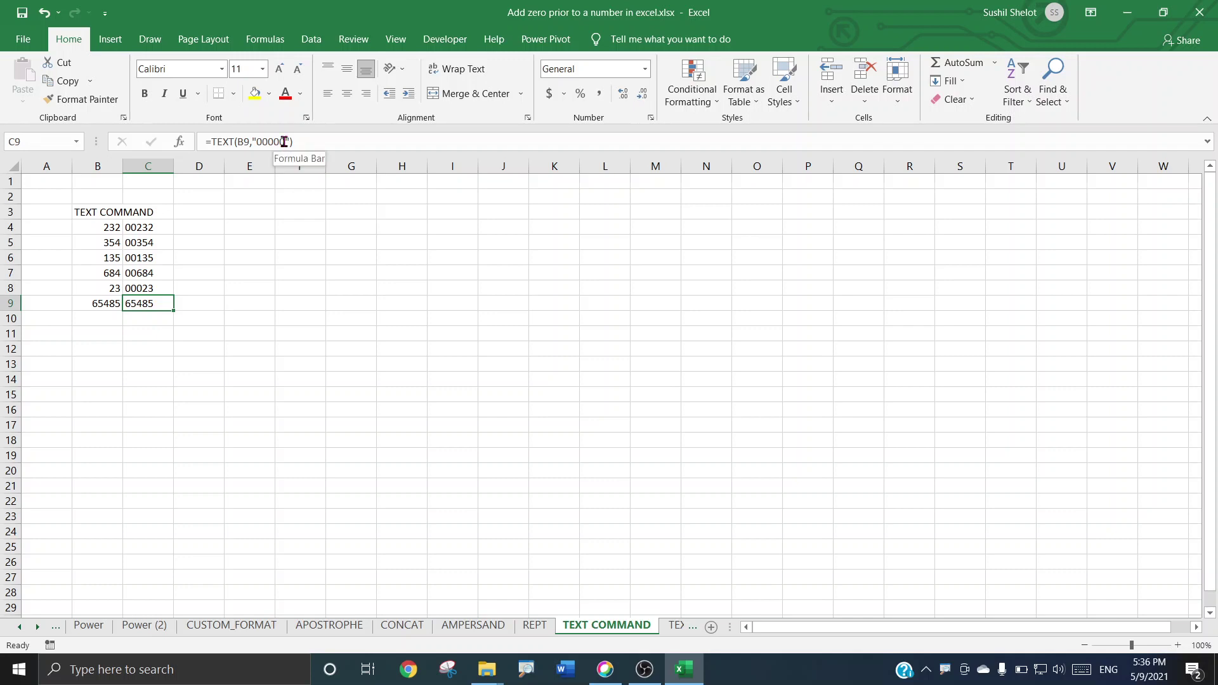
{"action": "left_click_drag", "start_coordinate": [285, 141], "coordinate": [256, 141]}
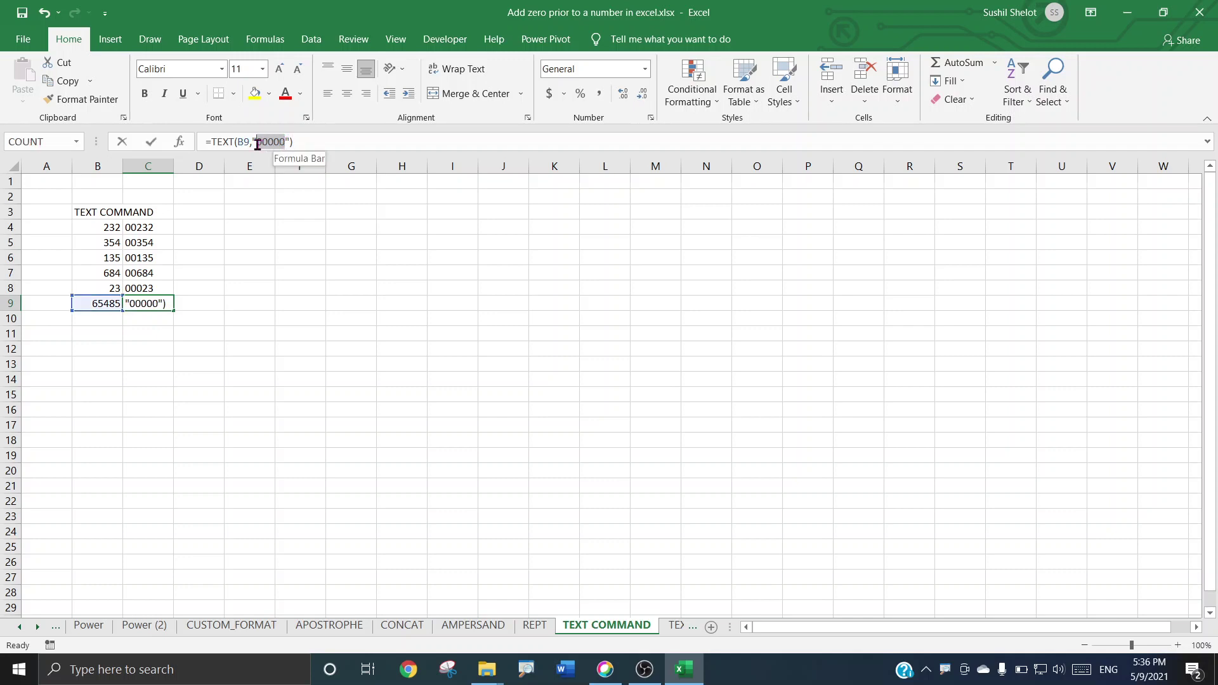
{"action": "left_click", "coordinate": [148, 311]}
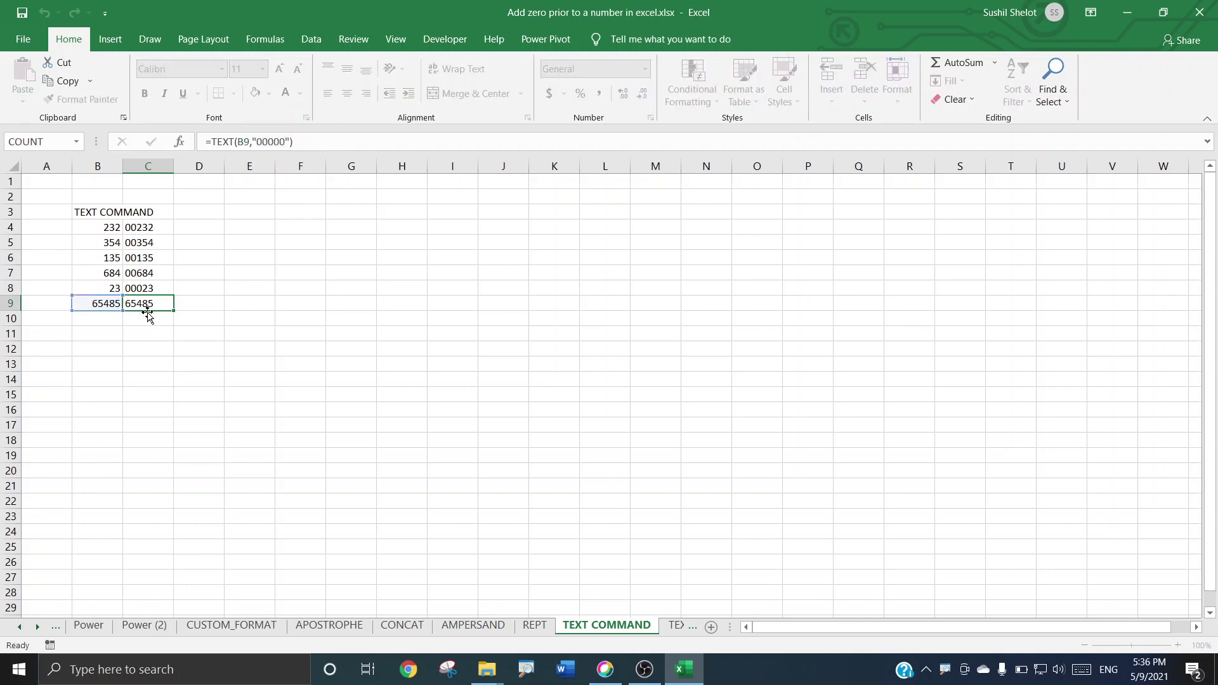
{"action": "left_click", "coordinate": [105, 304]}
{"action": "left_click", "coordinate": [163, 302]}
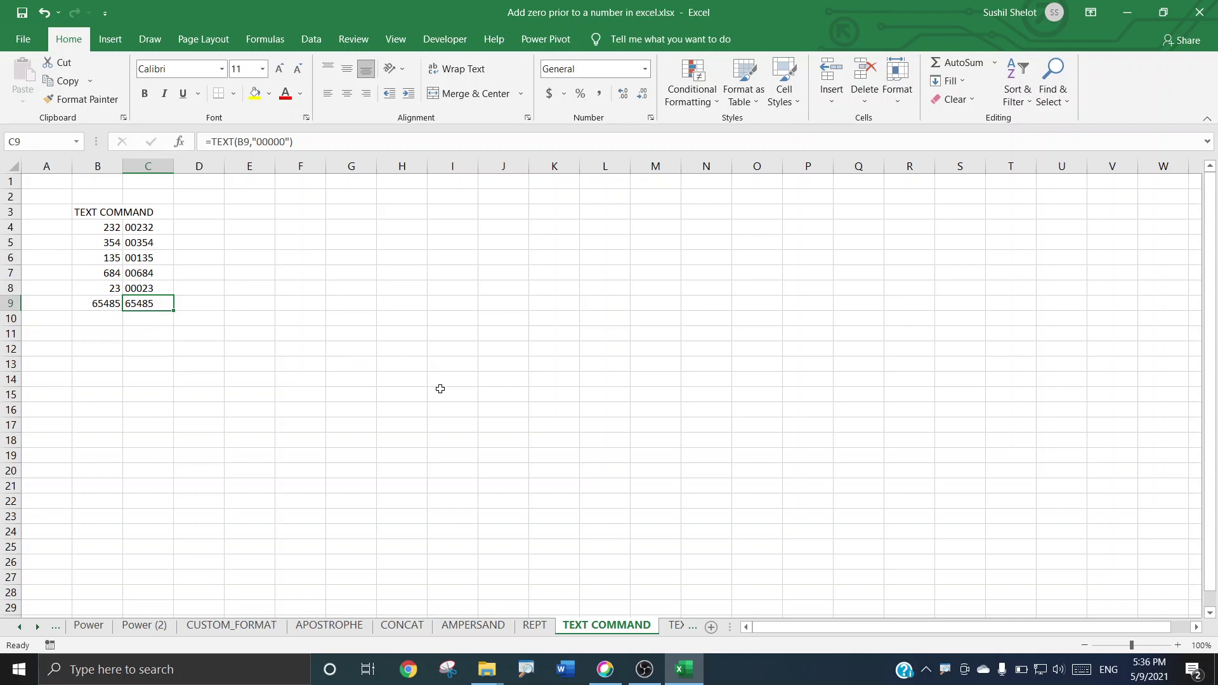
On the TEXT FORMAT sheet, set cell B4 to the Text number format and add two leading zeros so it reads 00354
{"action": "left_click", "coordinate": [675, 629]}
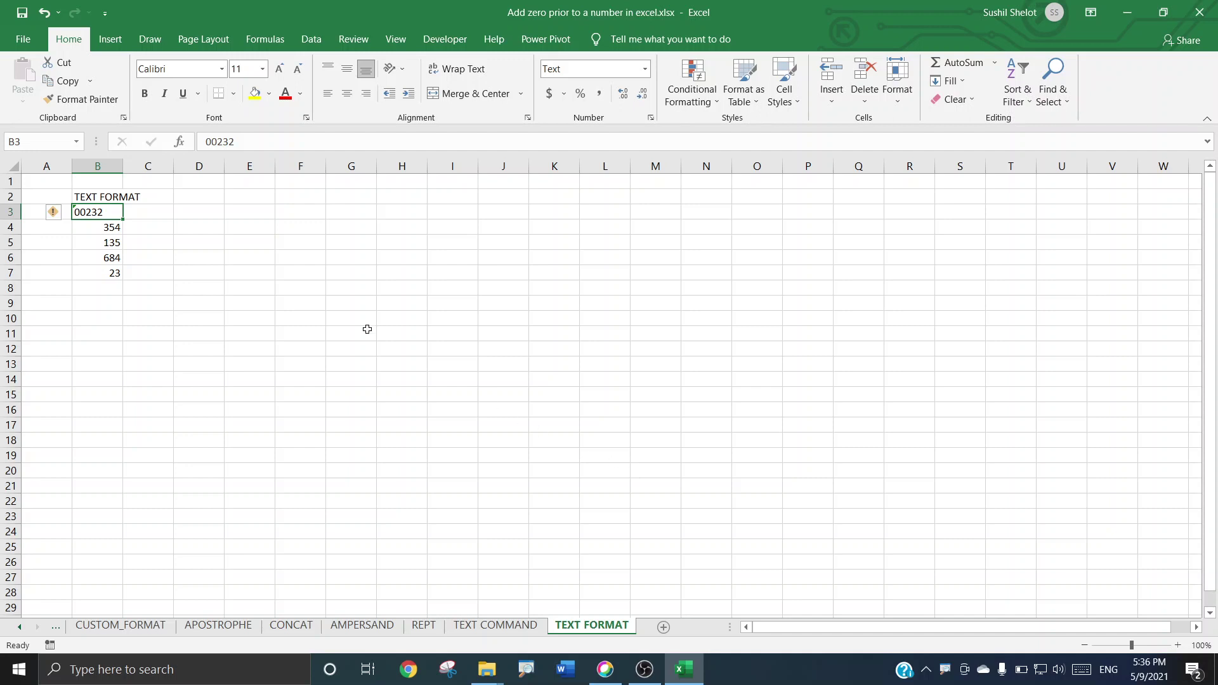
{"action": "left_click", "coordinate": [109, 232]}
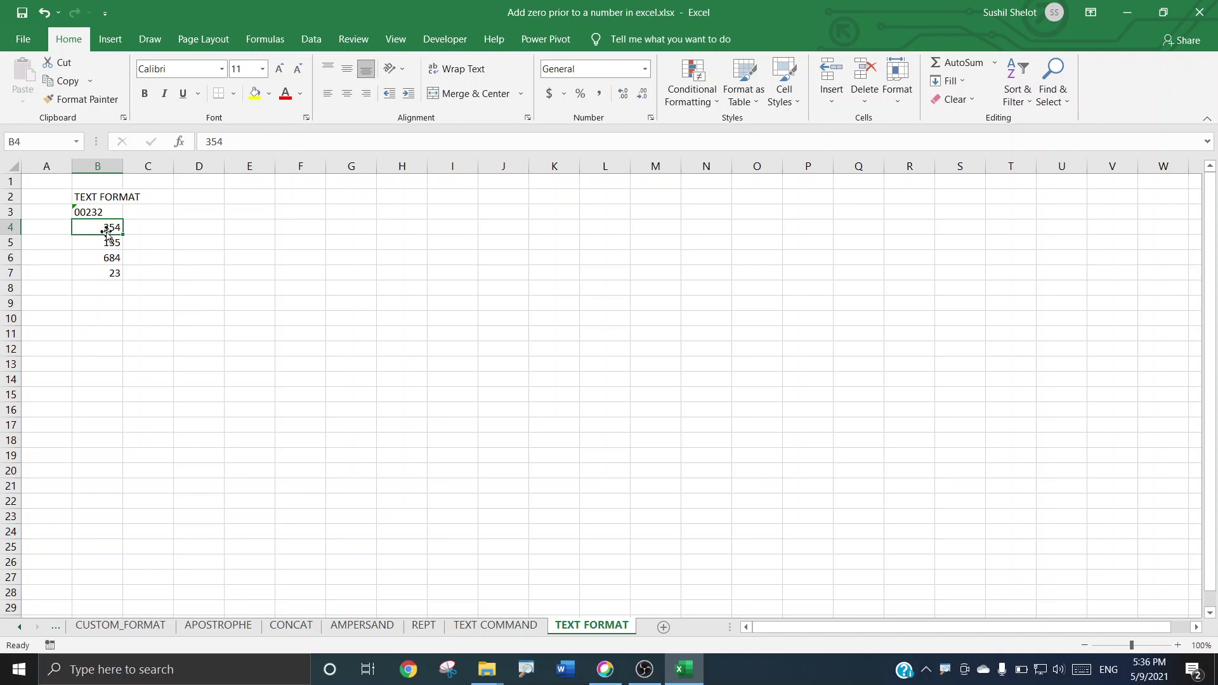
{"action": "left_click", "coordinate": [645, 70]}
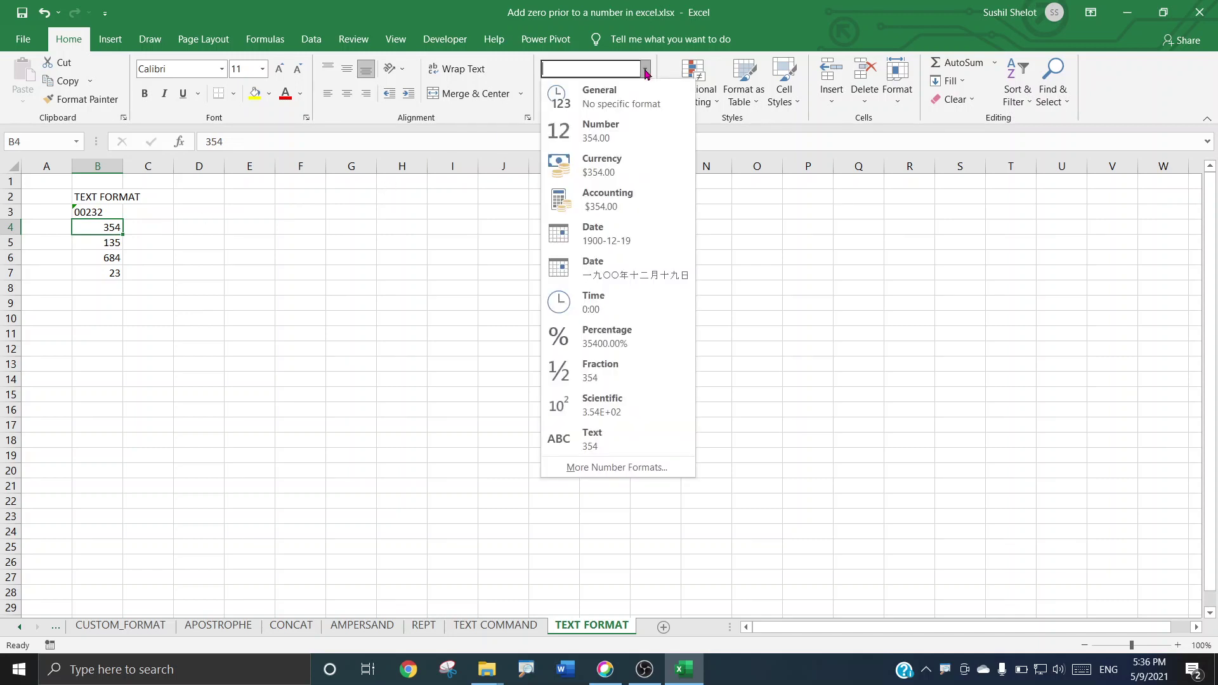
{"action": "left_click", "coordinate": [605, 439]}
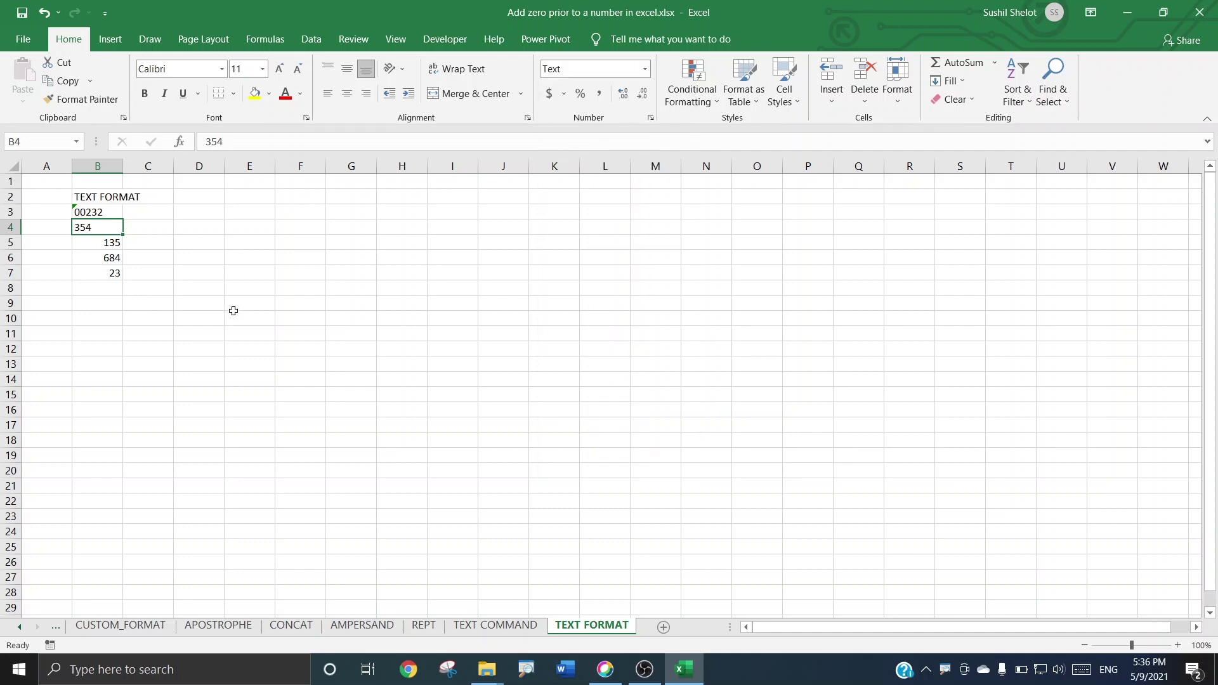
{"action": "left_click", "coordinate": [208, 141]}
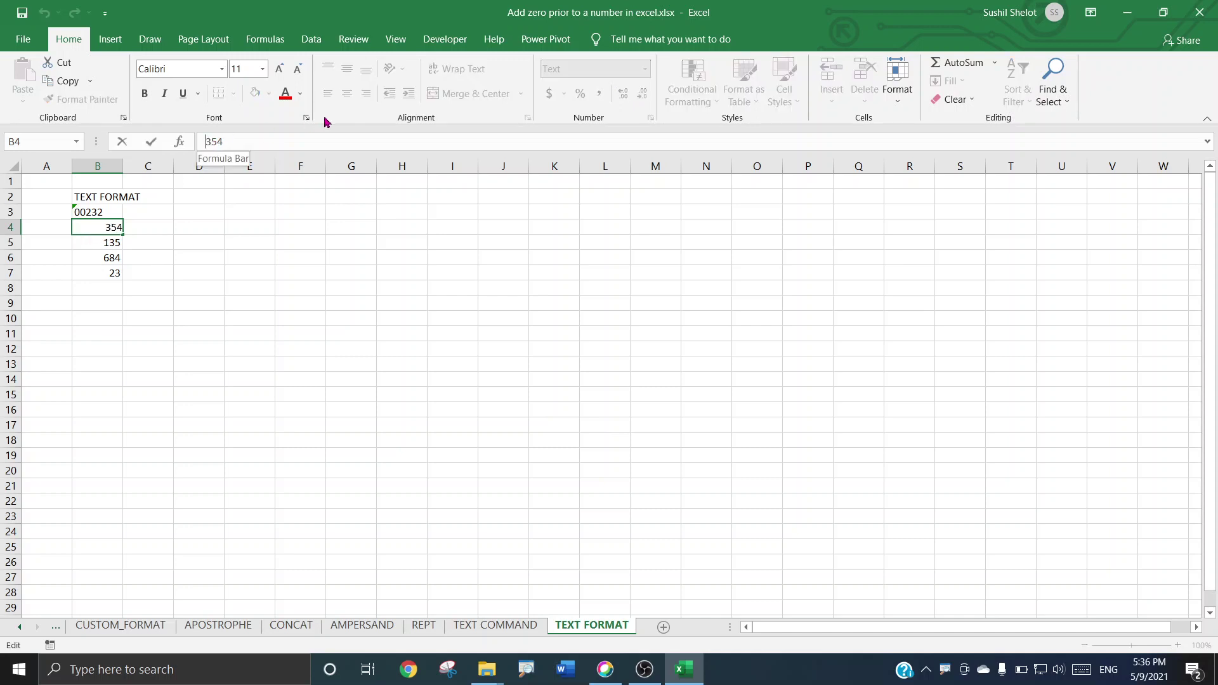
{"action": "type", "text": "00"}
{"action": "key", "text": "Return"}
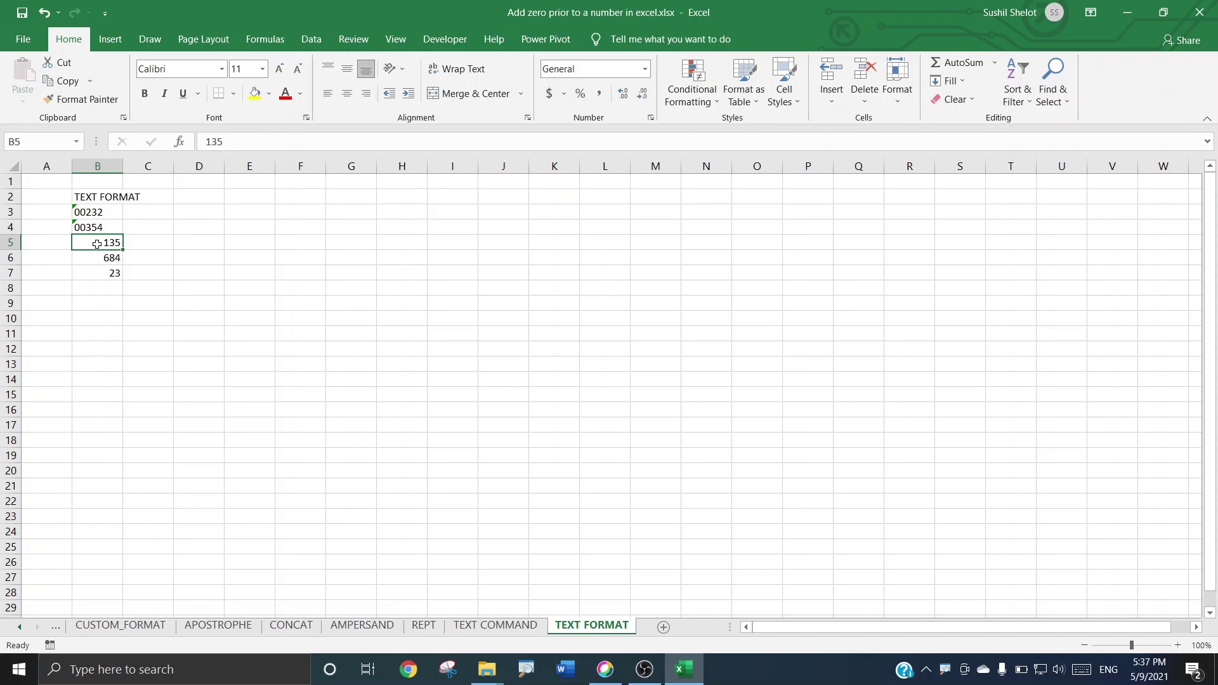
Apply the Text number format to the remaining numbers in B5:B7
{"action": "left_click_drag", "start_coordinate": [97, 244], "coordinate": [96, 273]}
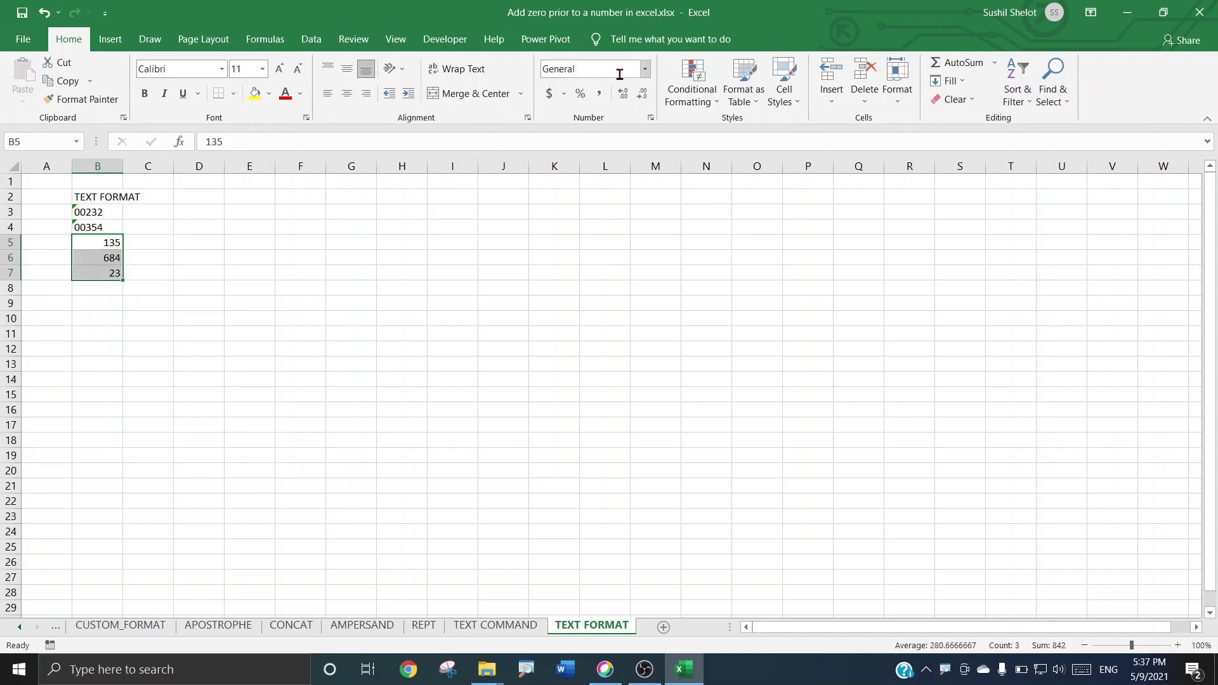
{"action": "left_click", "coordinate": [644, 70]}
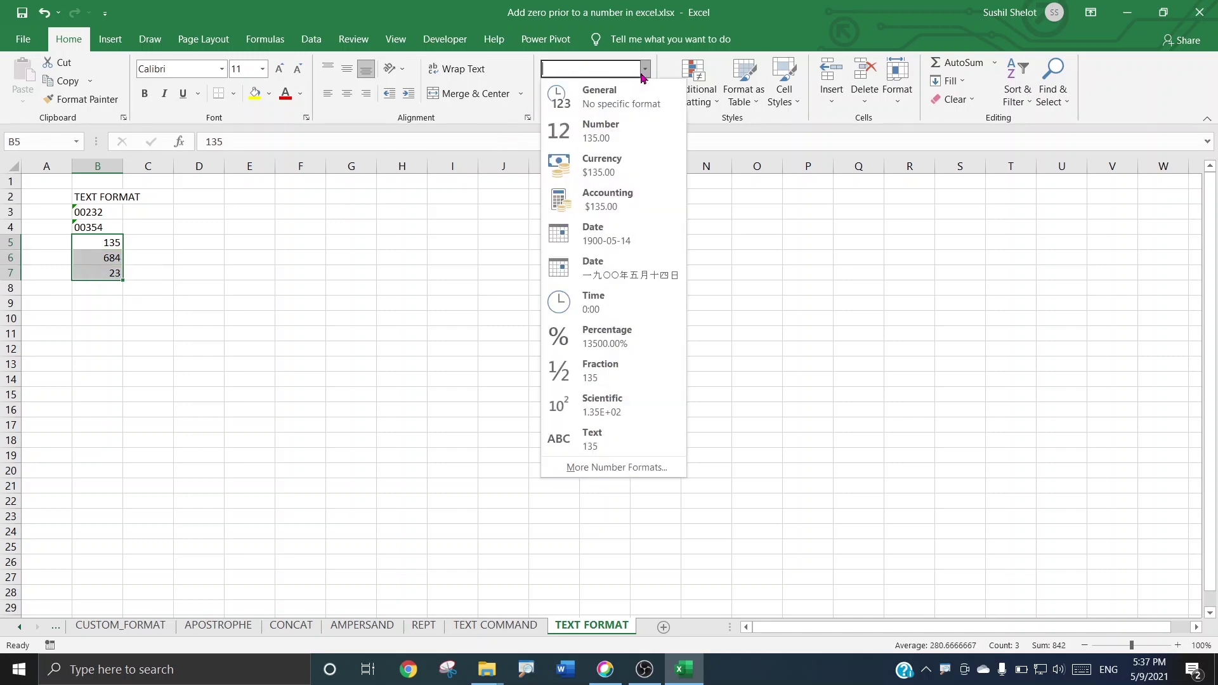
{"action": "left_click", "coordinate": [608, 439]}
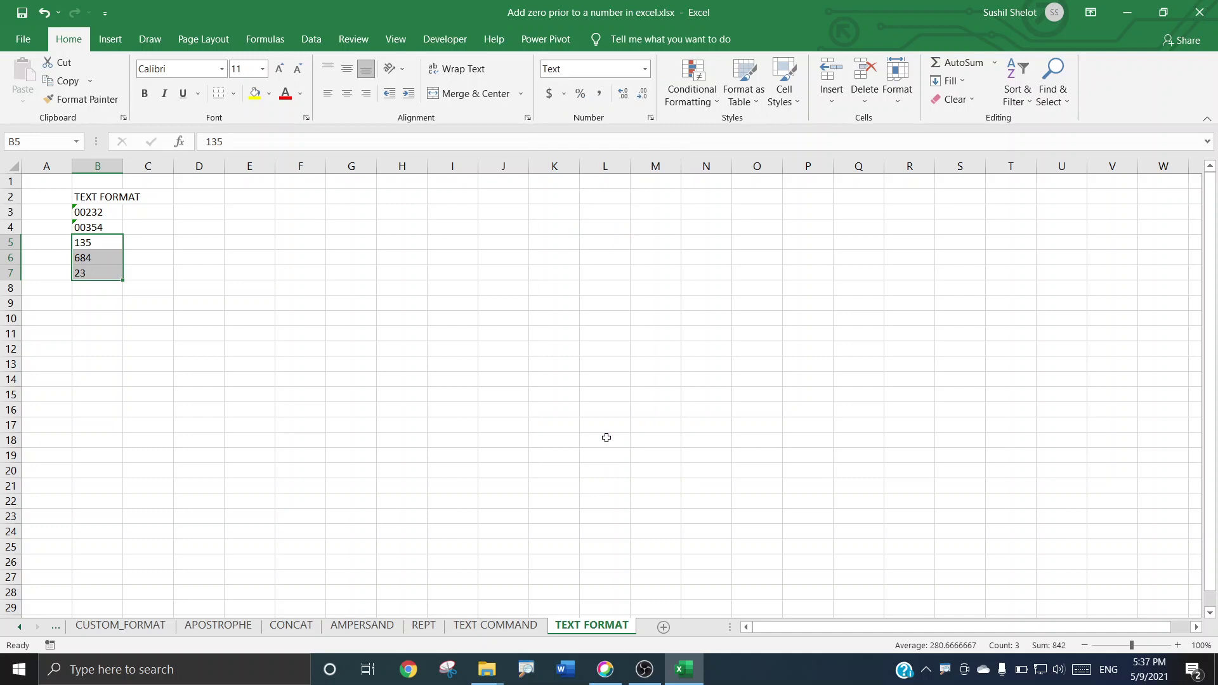
Add leading zeros so B5 reads 00135, B6 reads 00684 and B7 reads 00023
{"action": "left_click", "coordinate": [108, 247]}
{"action": "left_click", "coordinate": [206, 141]}
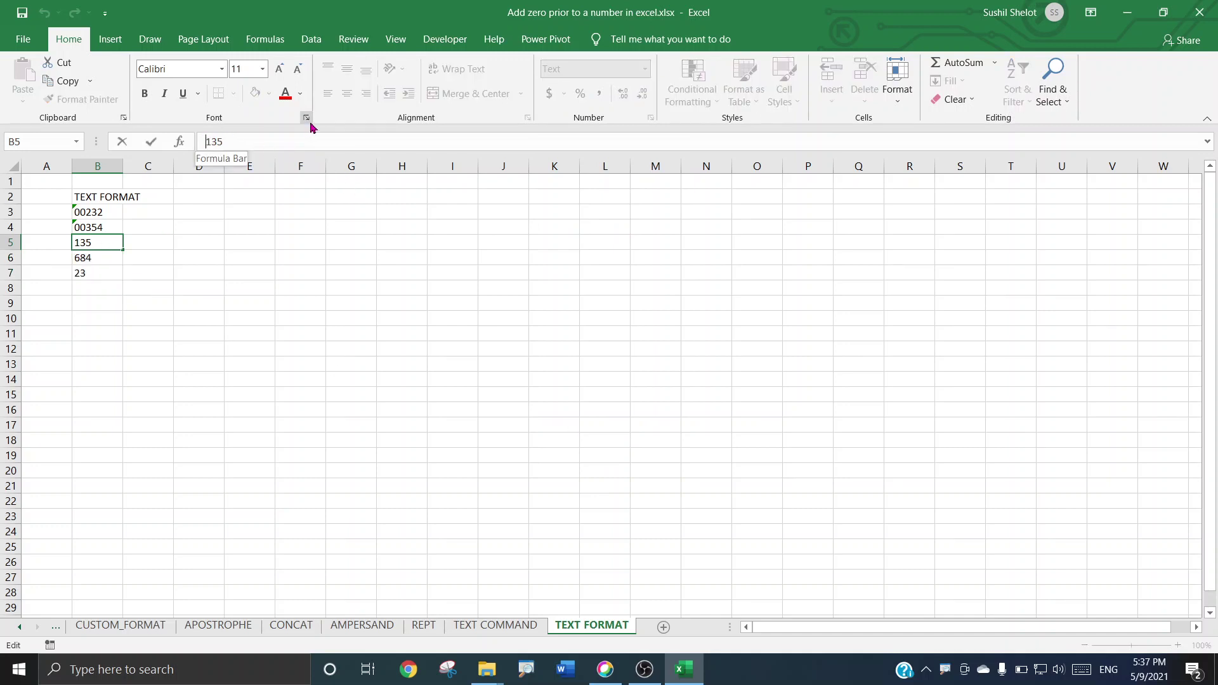
{"action": "type", "text": "00"}
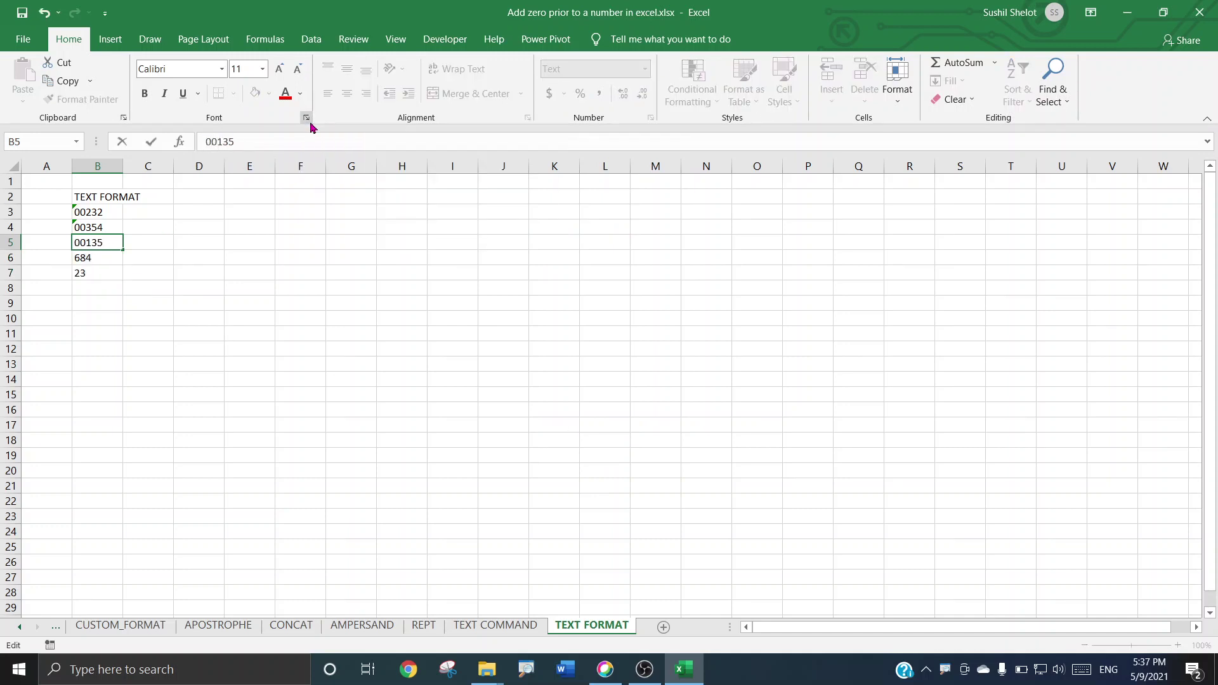
{"action": "key", "text": "Return"}
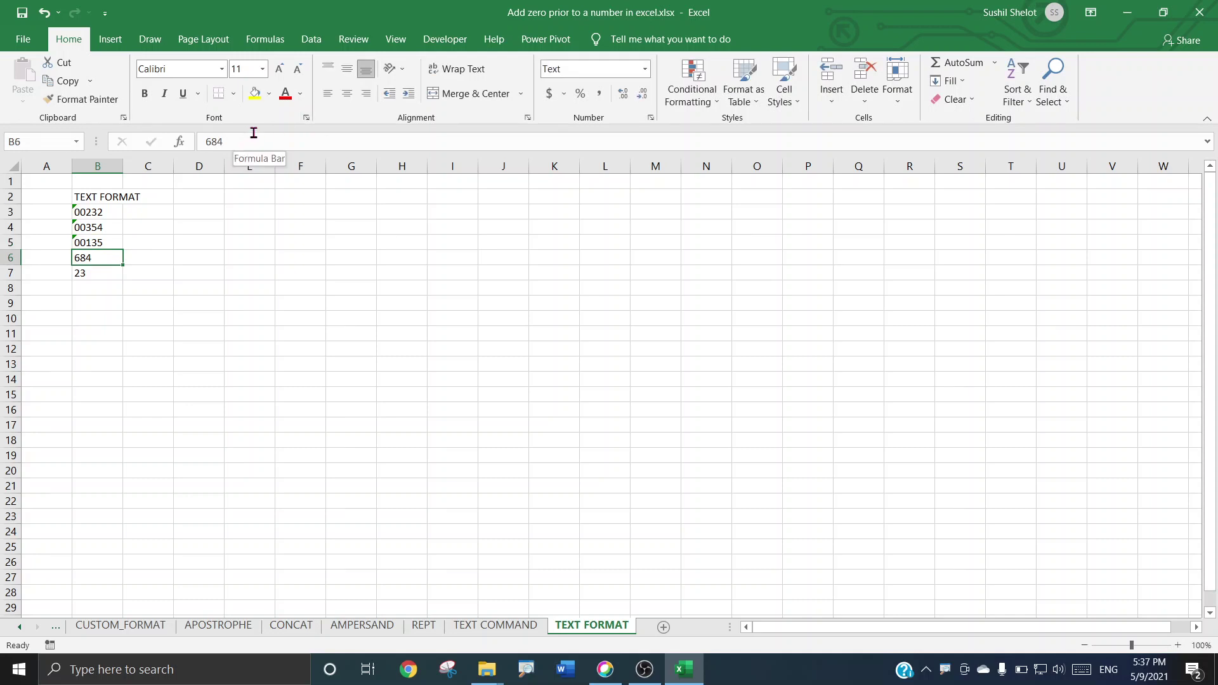
{"action": "key", "text": "F2"}
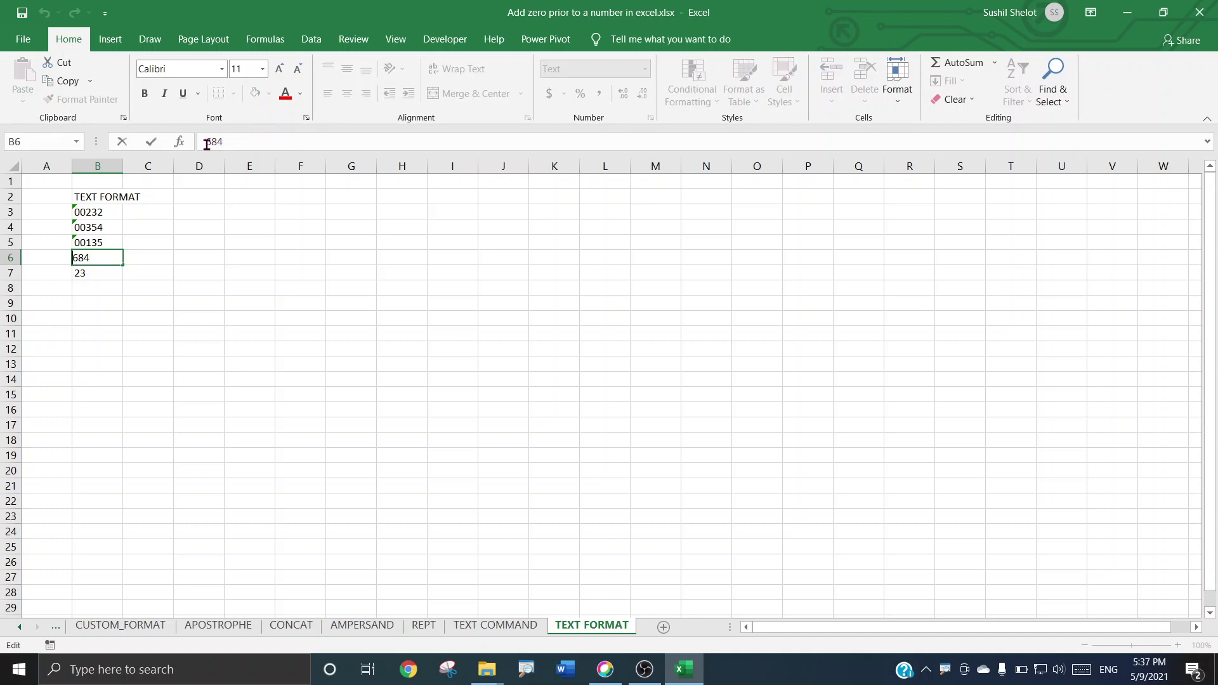
{"action": "type", "text": "00"}
{"action": "key", "text": "Return"}
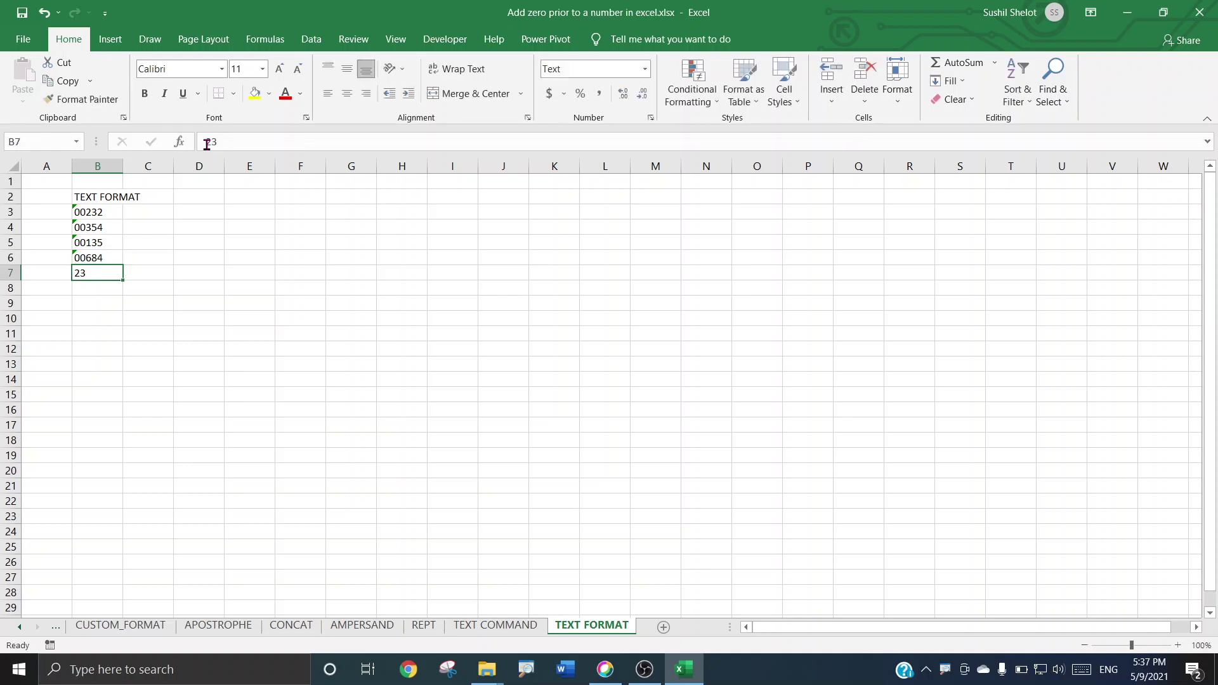
{"action": "key", "text": "F2"}
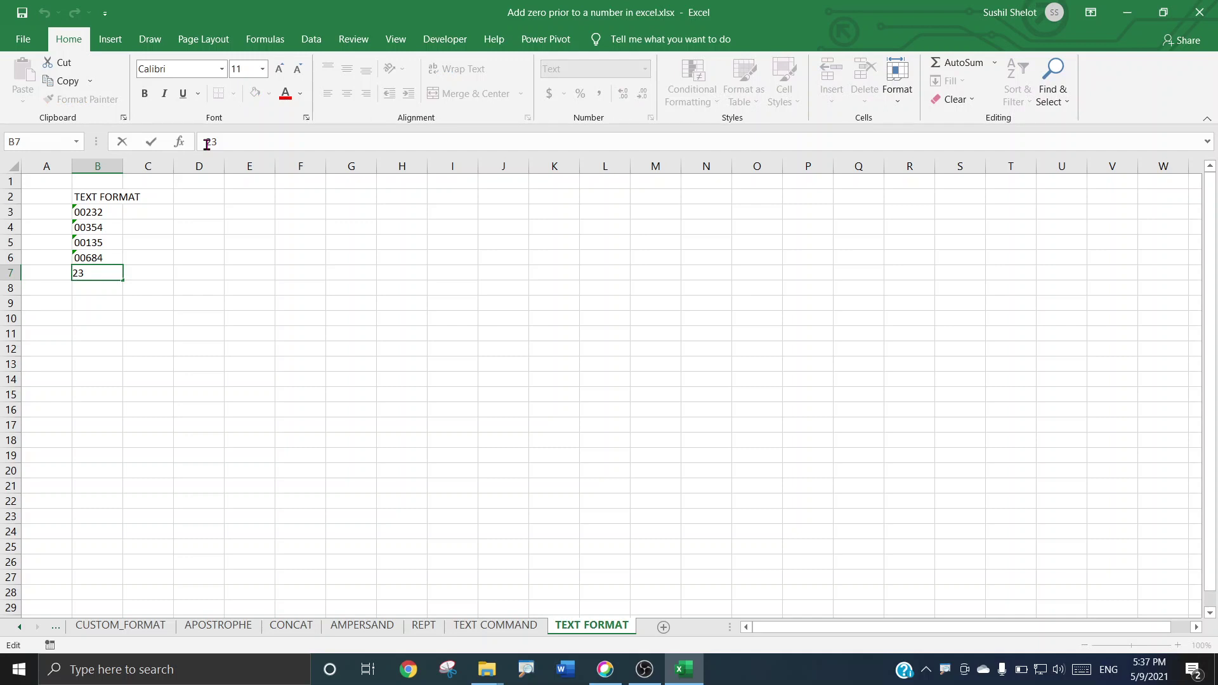
{"action": "type", "text": "000"}
{"action": "key", "text": "Return"}
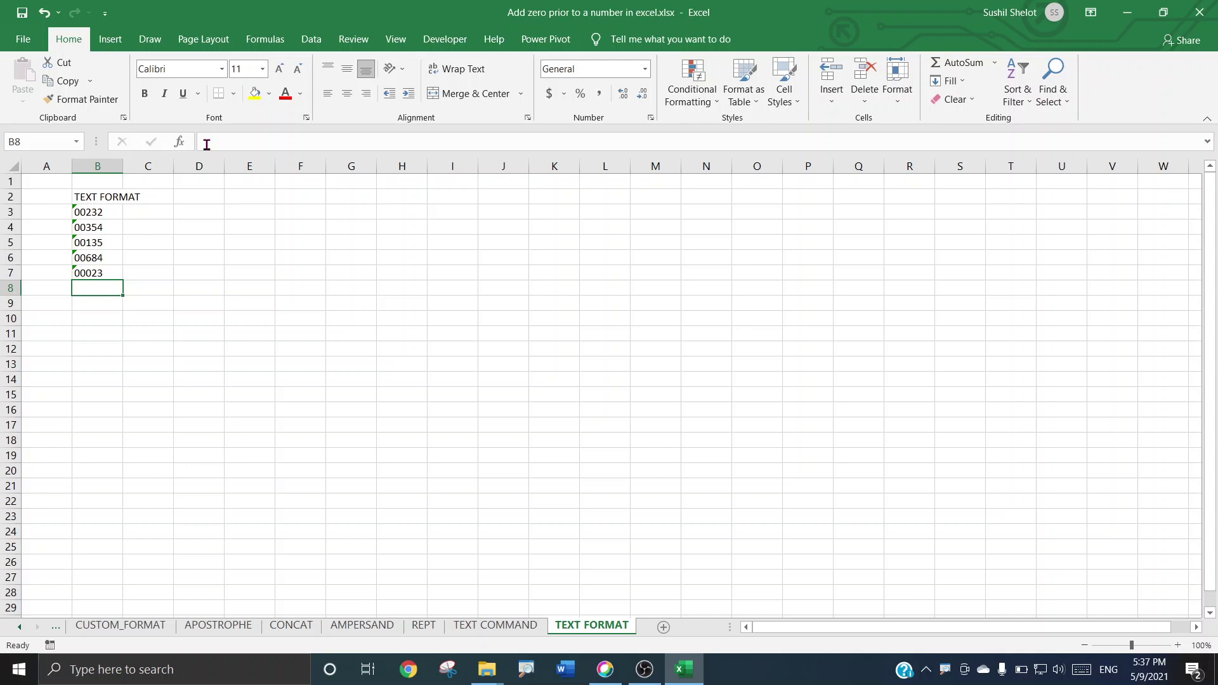
Group the sheets BASE, Power, CUSTOM_FORMAT, APOSTROPHE, CONCAT, AMPERSAND, REPT, TEXT COMMAND and TEXT FORMAT in one selection
{"action": "left_click", "coordinate": [18, 628]}
{"action": "left_click", "coordinate": [18, 628]}
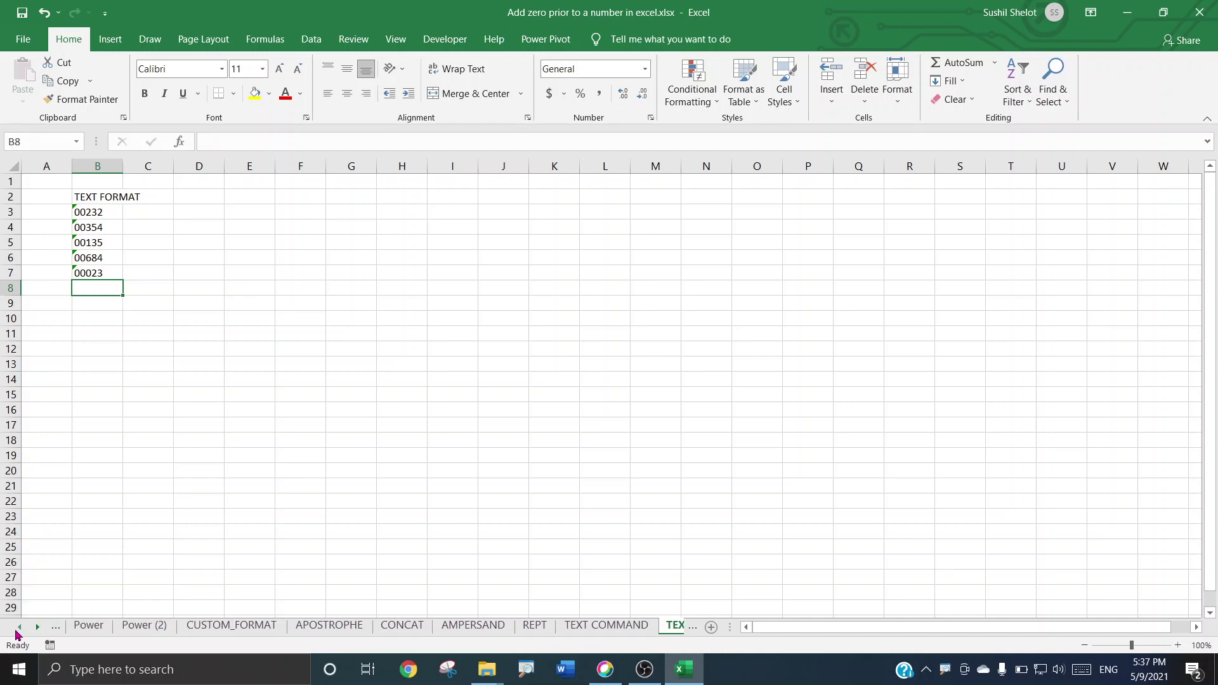
{"action": "left_click", "coordinate": [17, 628]}
{"action": "left_click", "coordinate": [17, 628]}
{"action": "left_click", "coordinate": [18, 628]}
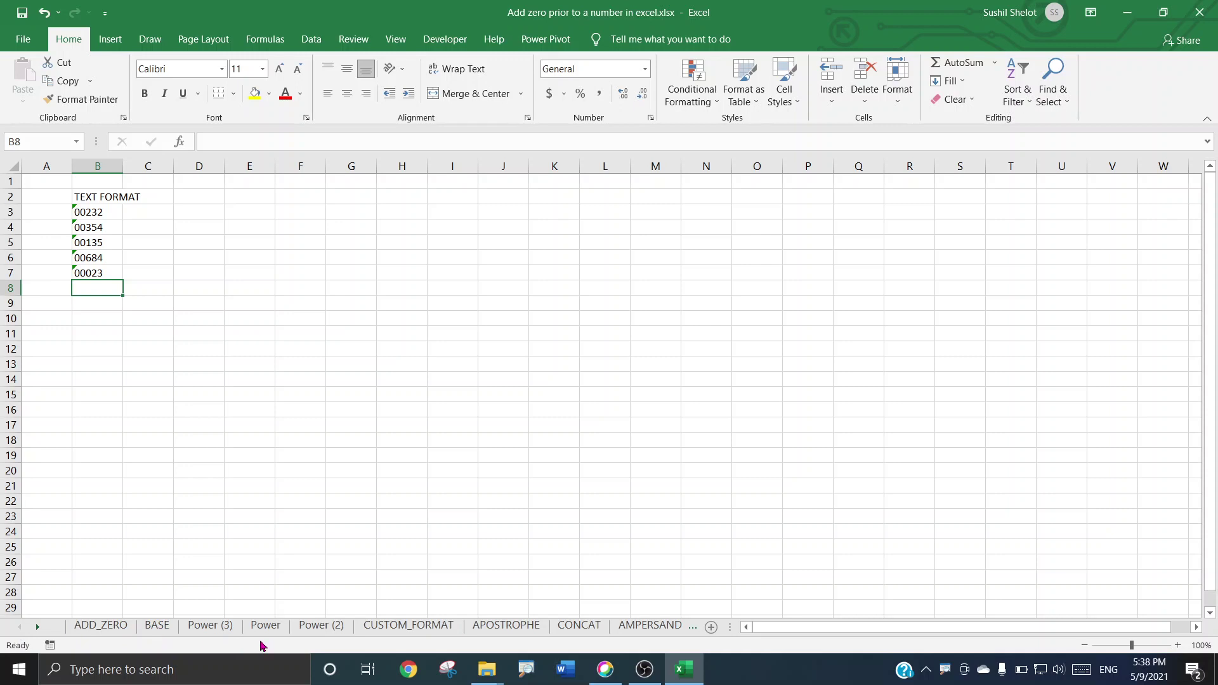
{"action": "left_click", "coordinate": [158, 626]}
{"action": "left_click", "coordinate": [266, 625], "text": "ctrl"}
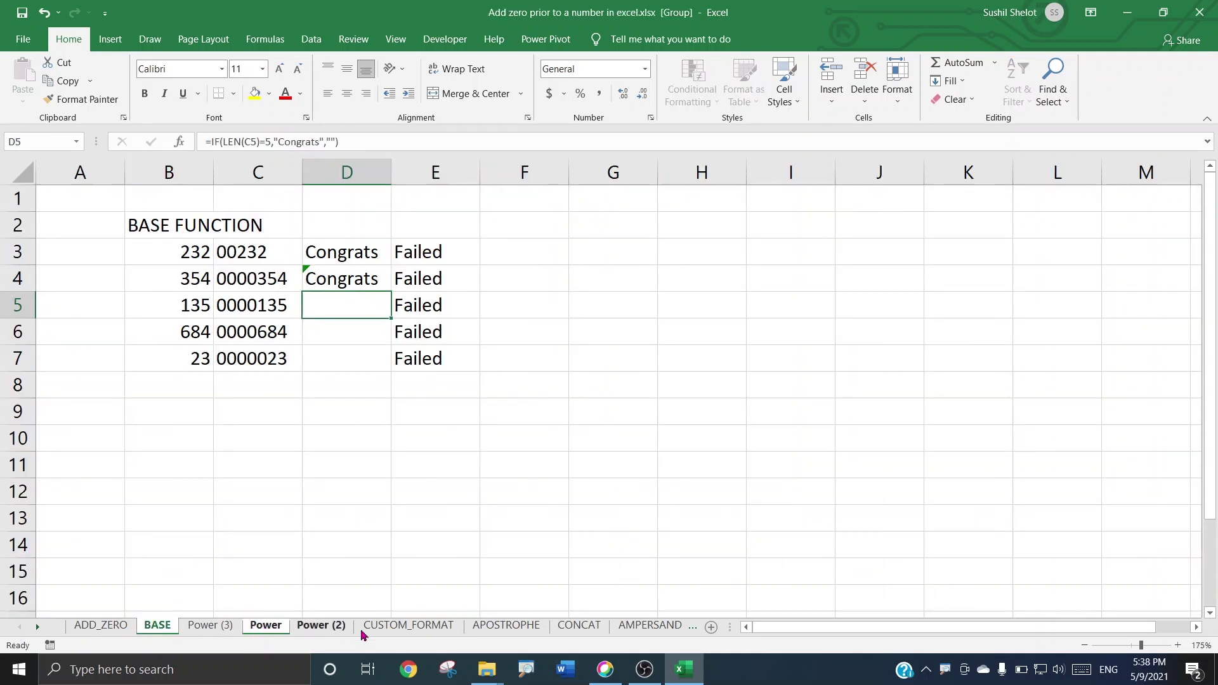
{"action": "left_click", "coordinate": [438, 628], "text": "ctrl"}
{"action": "left_click", "coordinate": [496, 629], "text": "ctrl"}
{"action": "left_click", "coordinate": [579, 628], "text": "ctrl"}
{"action": "left_click", "coordinate": [657, 628], "text": "ctrl"}
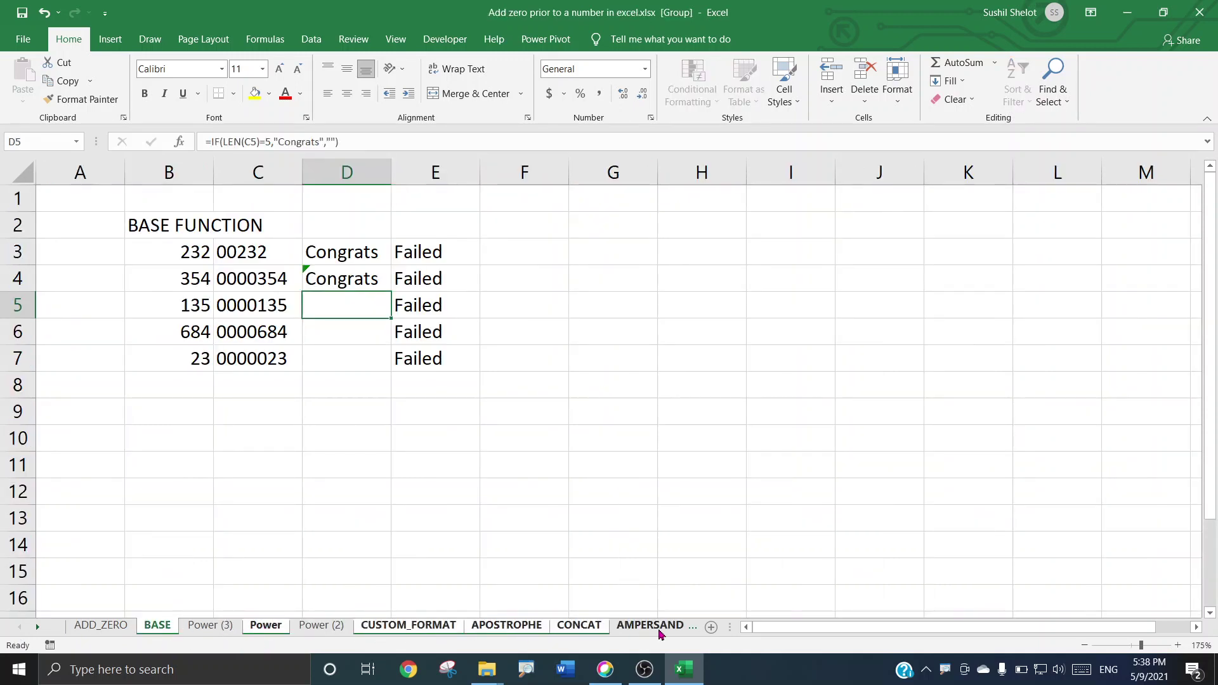
{"action": "left_click", "coordinate": [641, 628], "text": "ctrl"}
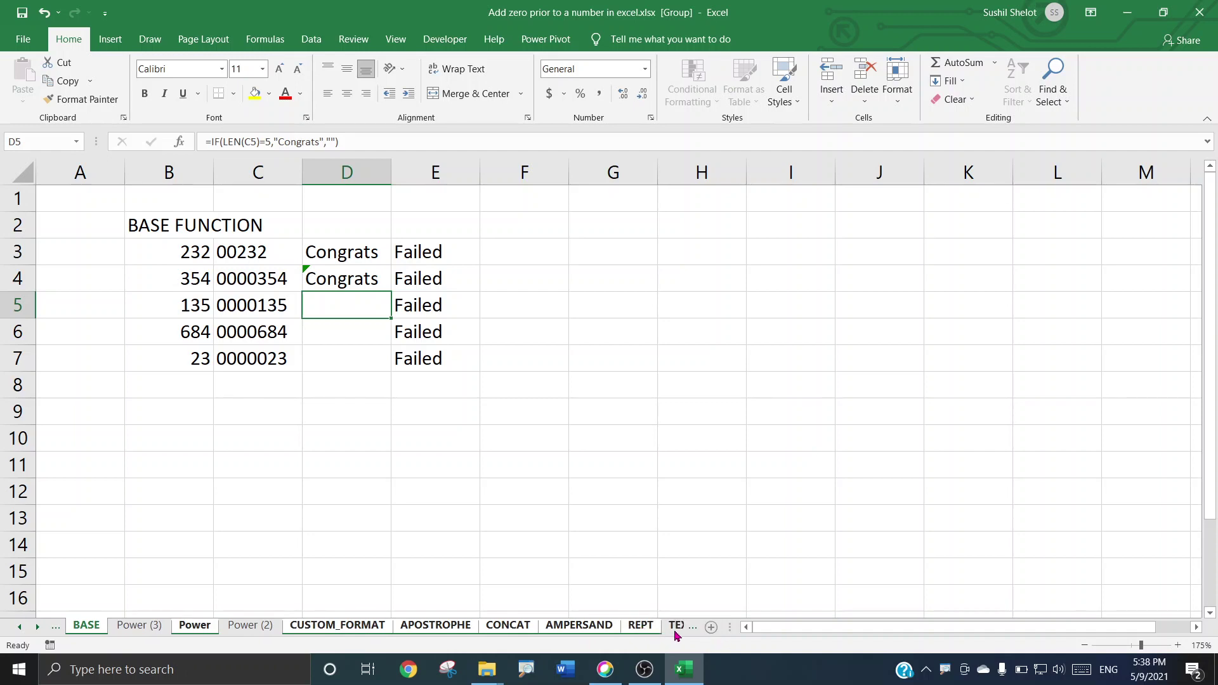
{"action": "left_click", "coordinate": [676, 628], "text": "ctrl"}
{"action": "left_click", "coordinate": [677, 629], "text": "ctrl"}
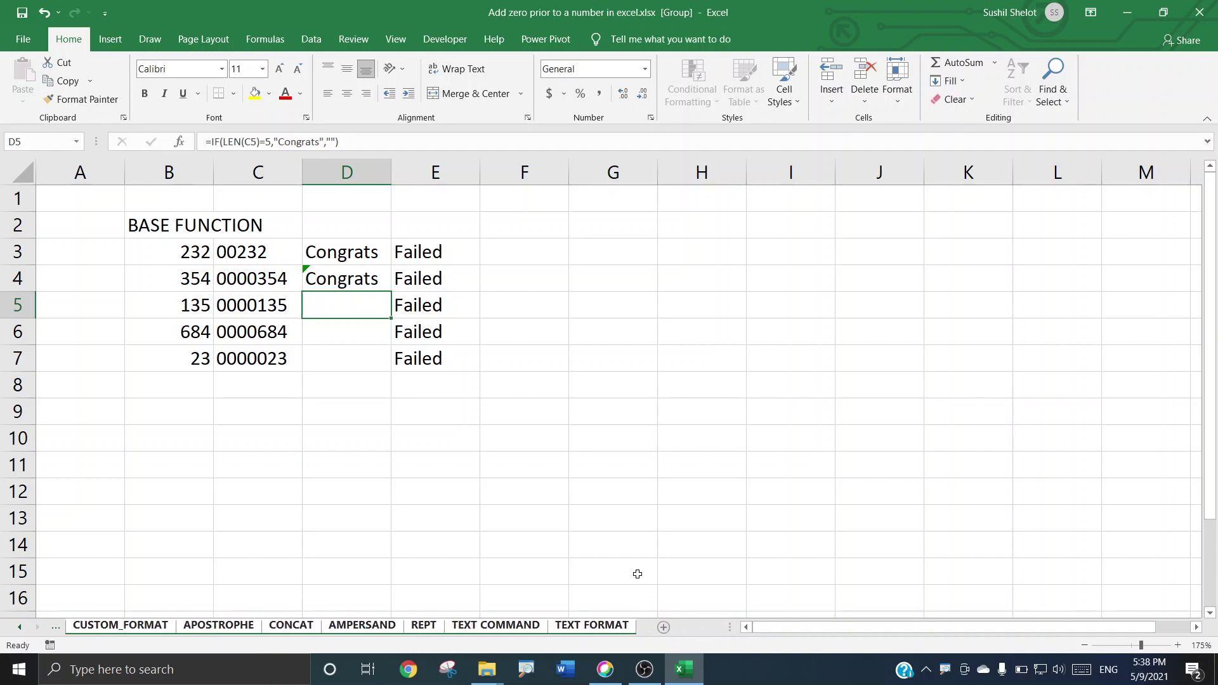